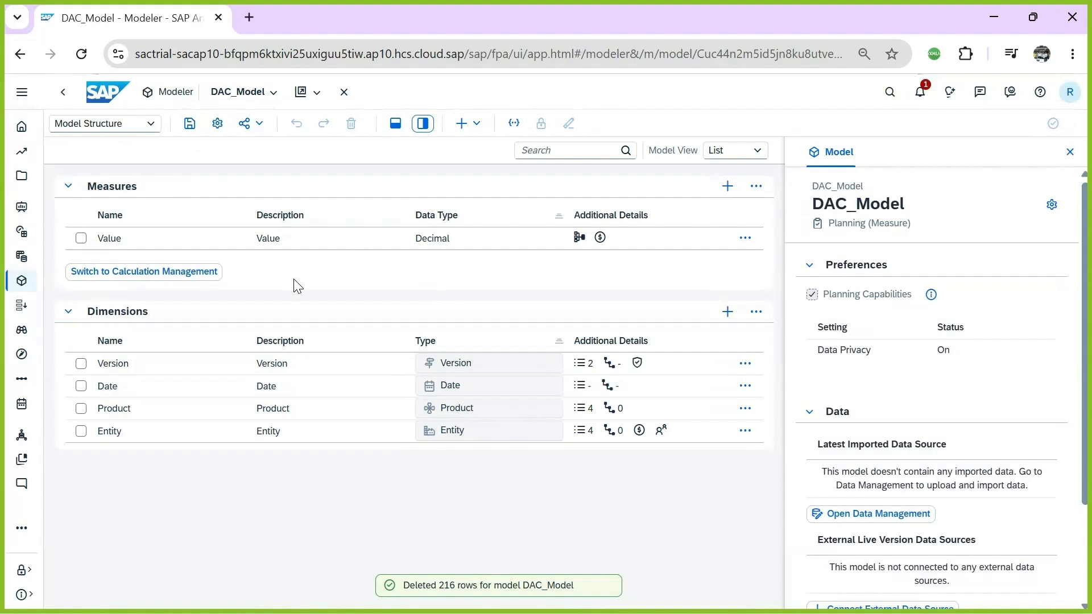
Turn off model data privacy and the Version dimension's data access control in the model settings, and save the model
click(189, 123)
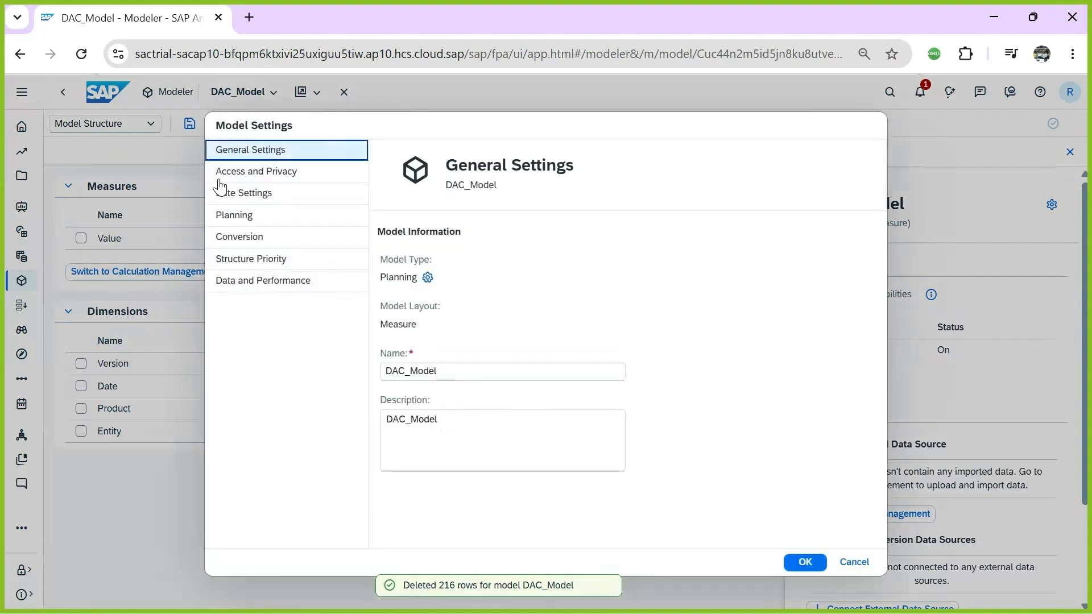
click(246, 177)
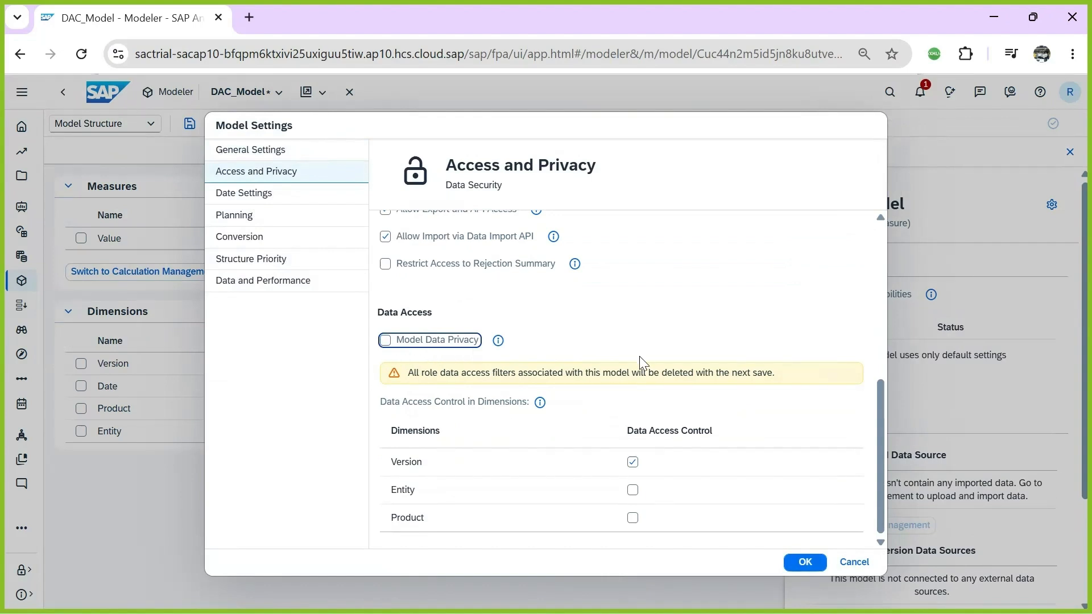
click(633, 461)
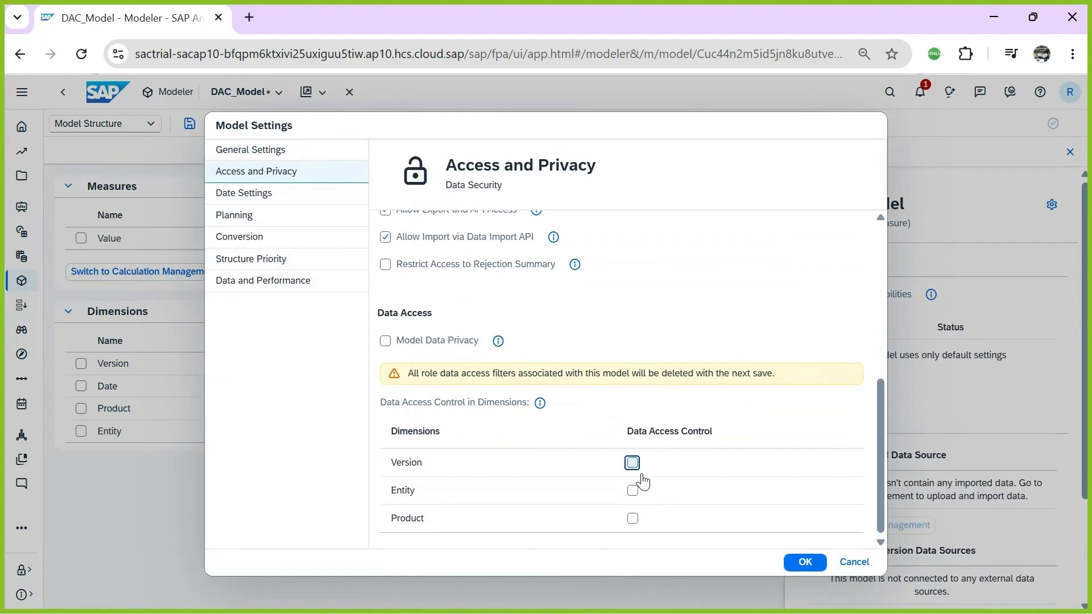
click(803, 562)
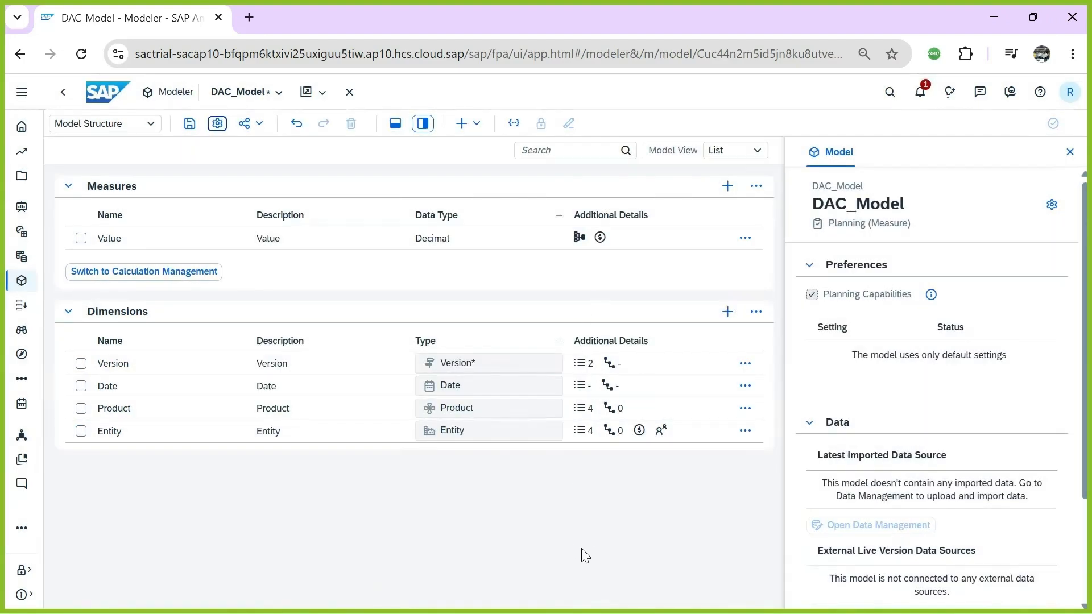
click(189, 123)
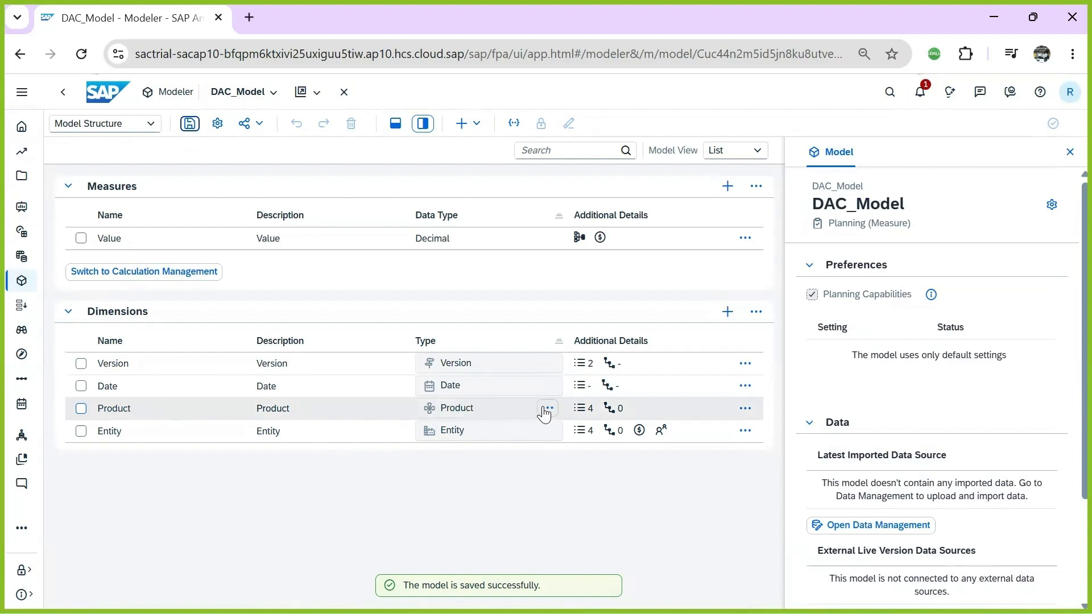
Open the Product dimension's member table and select the first member ID below the unassigned row
click(547, 408)
click(580, 430)
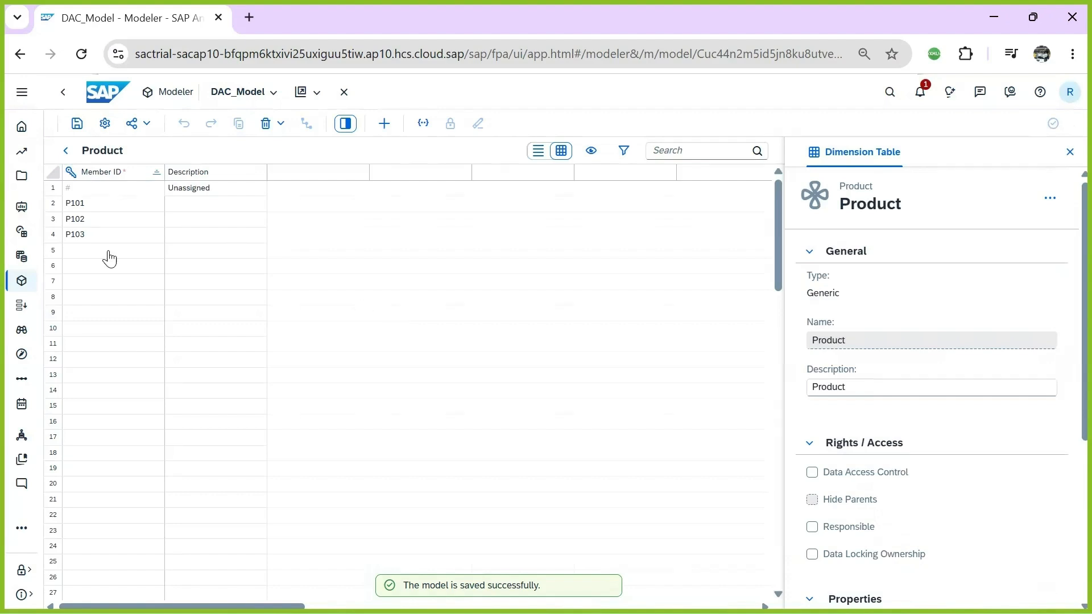
click(96, 210)
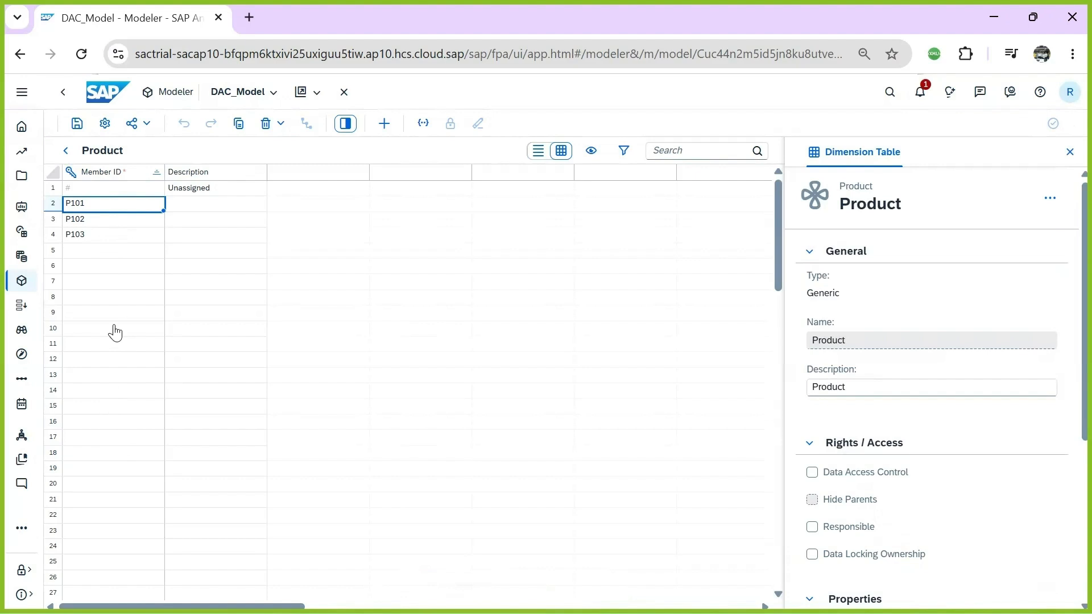
Switch to the PRODUCT_V1 workbook in Excel and widen the columns from Description to CHANNEL to fit their text
key(alt+Tab)
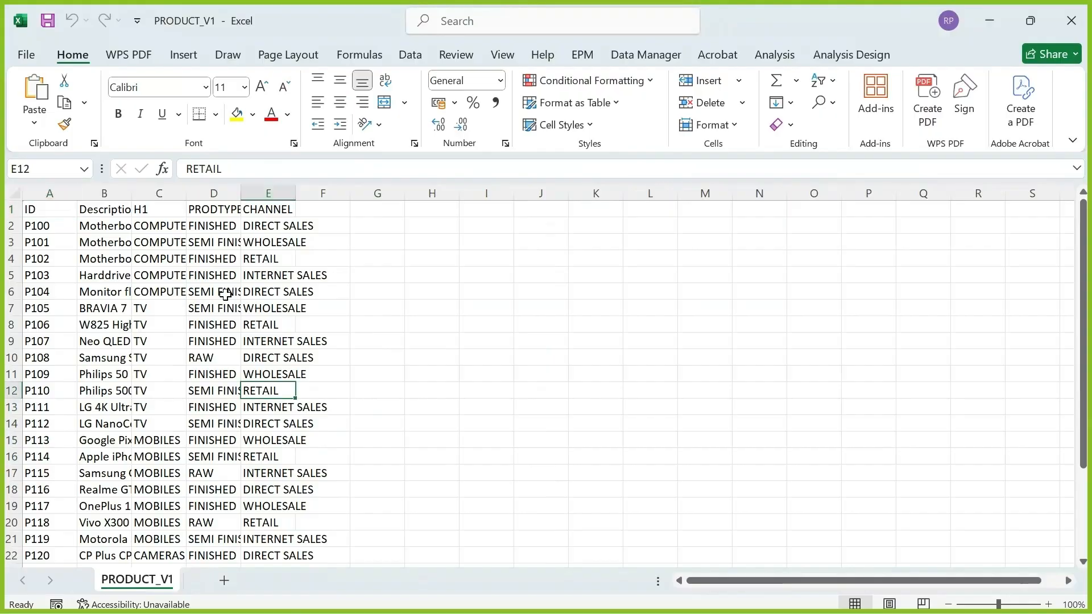
click(63, 255)
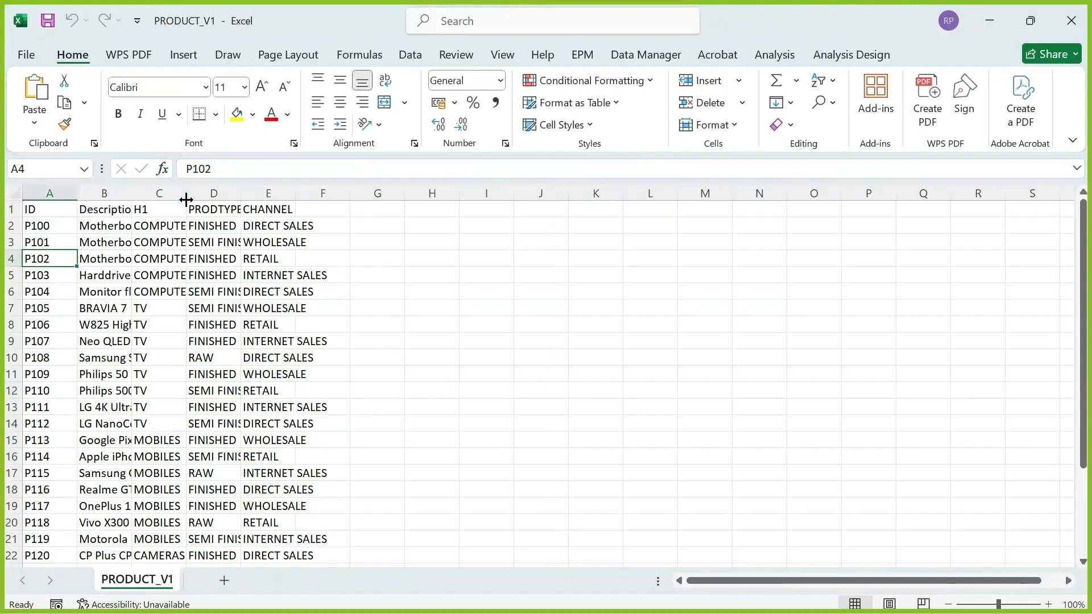
drag(131, 188, 682, 196)
click(427, 292)
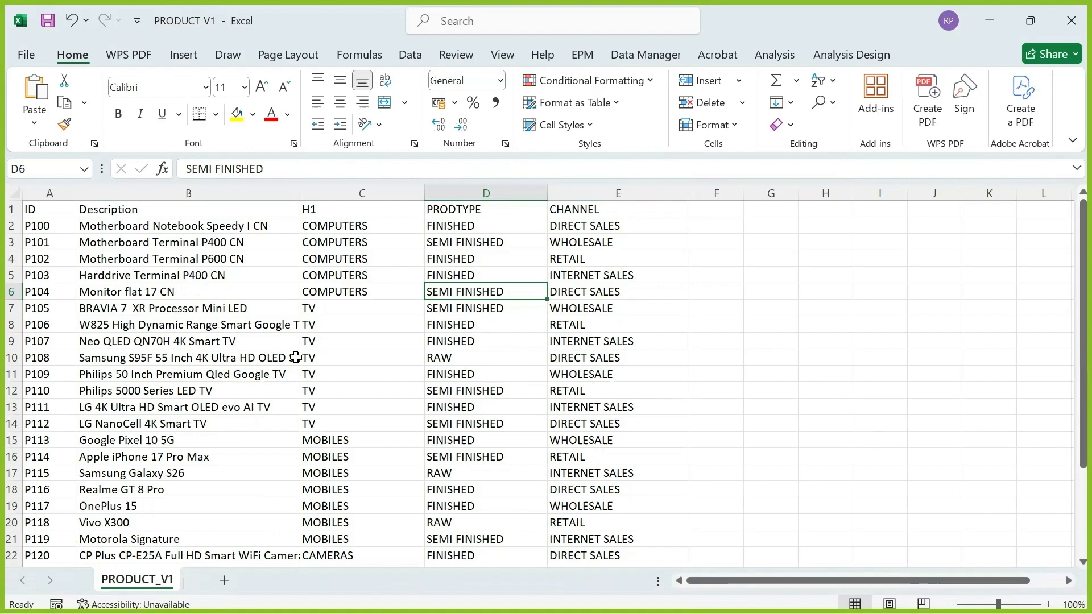
Copy all IDs from P100 to CAMERAS in PRODUCT_V1 and paste them into the Product dimension's Member ID column from row 2
click(45, 226)
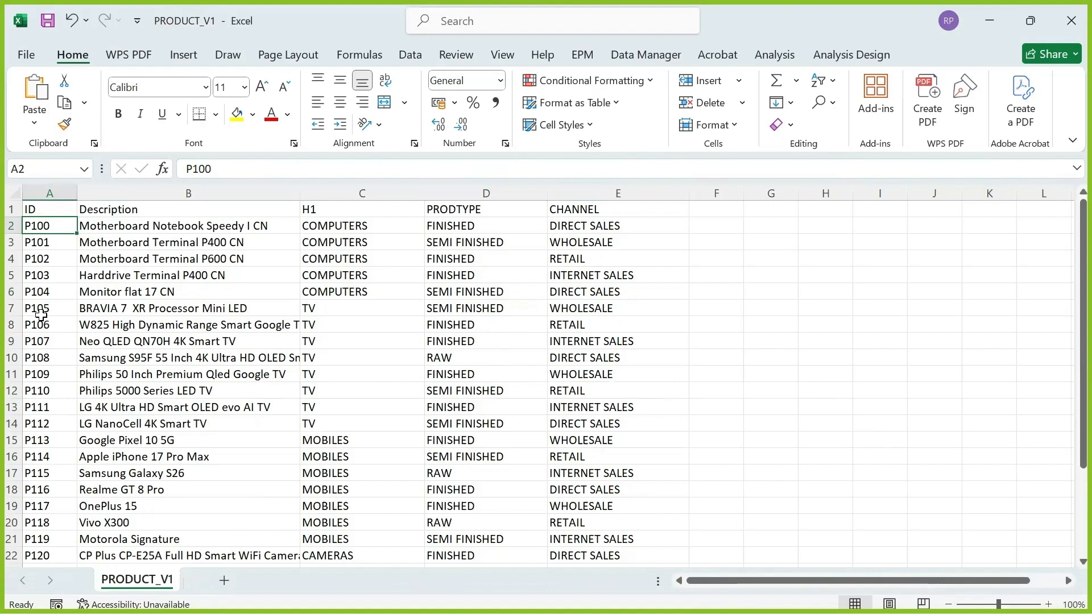
scroll(41, 314, down, 2)
click(51, 489)
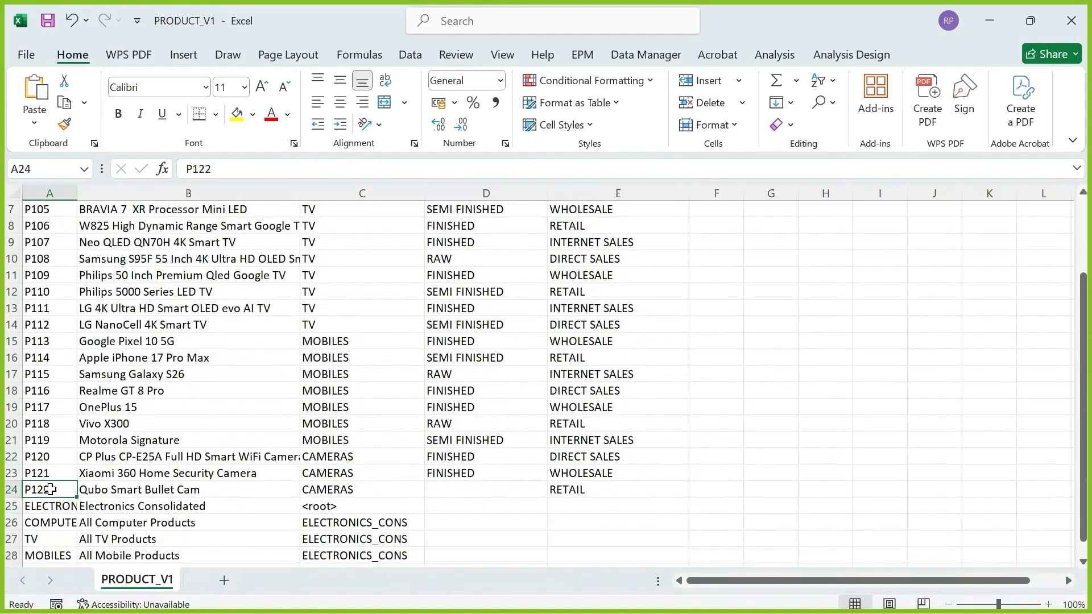
scroll(48, 465, down, 1)
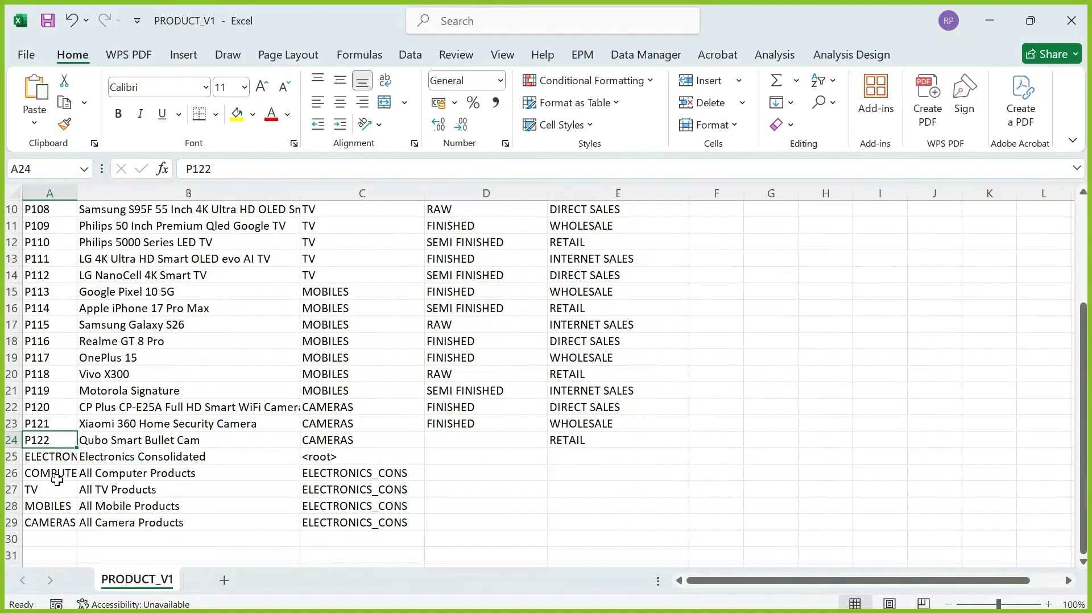
scroll(370, 402, up, 3)
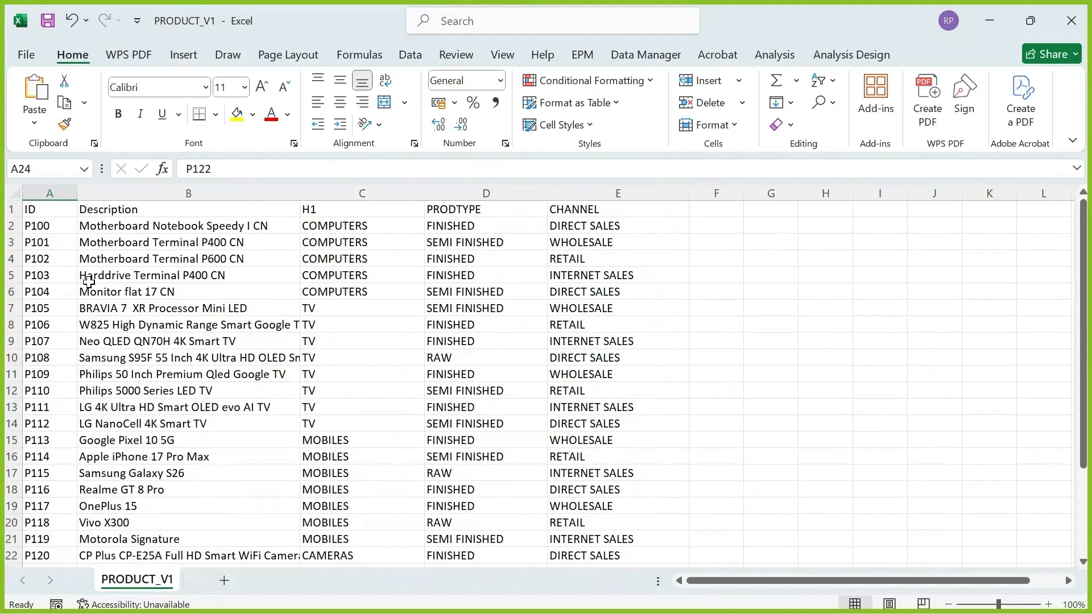
drag(38, 229, 45, 541)
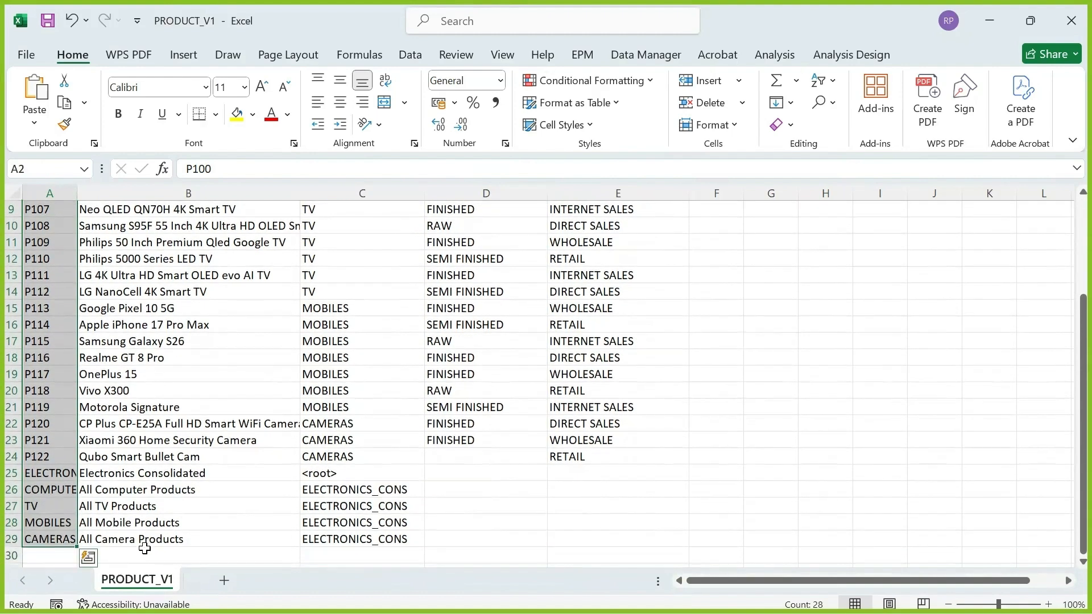
key(ctrl+c)
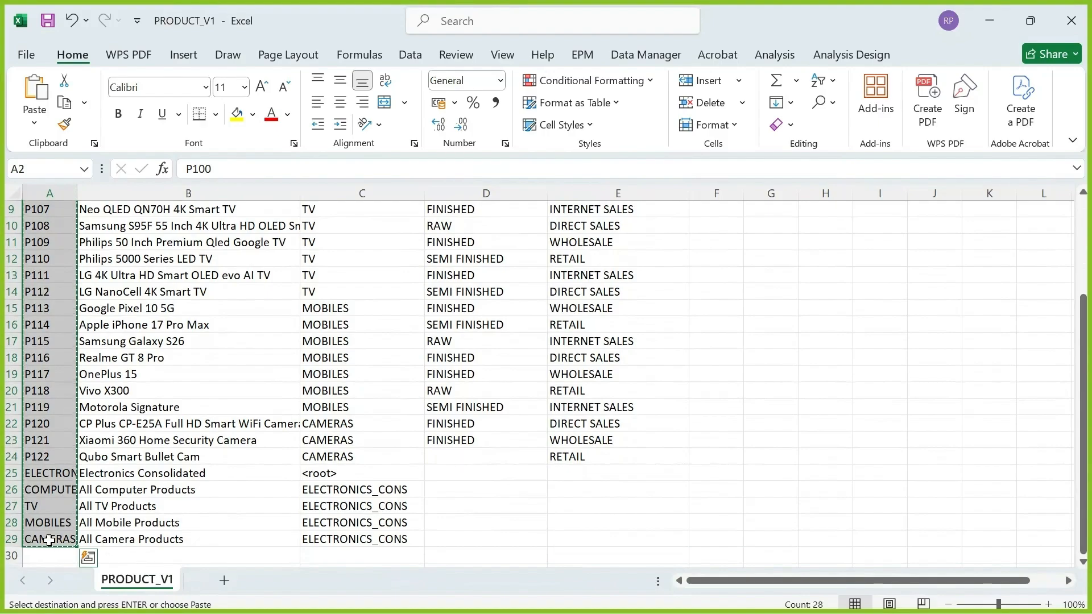
key(alt+Tab)
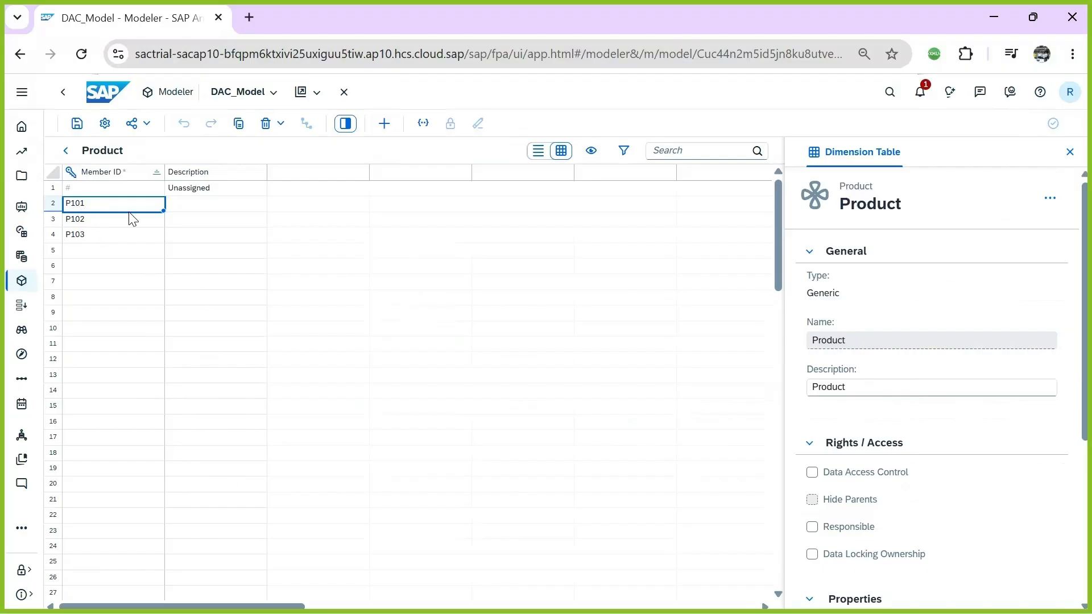
key(ctrl+v)
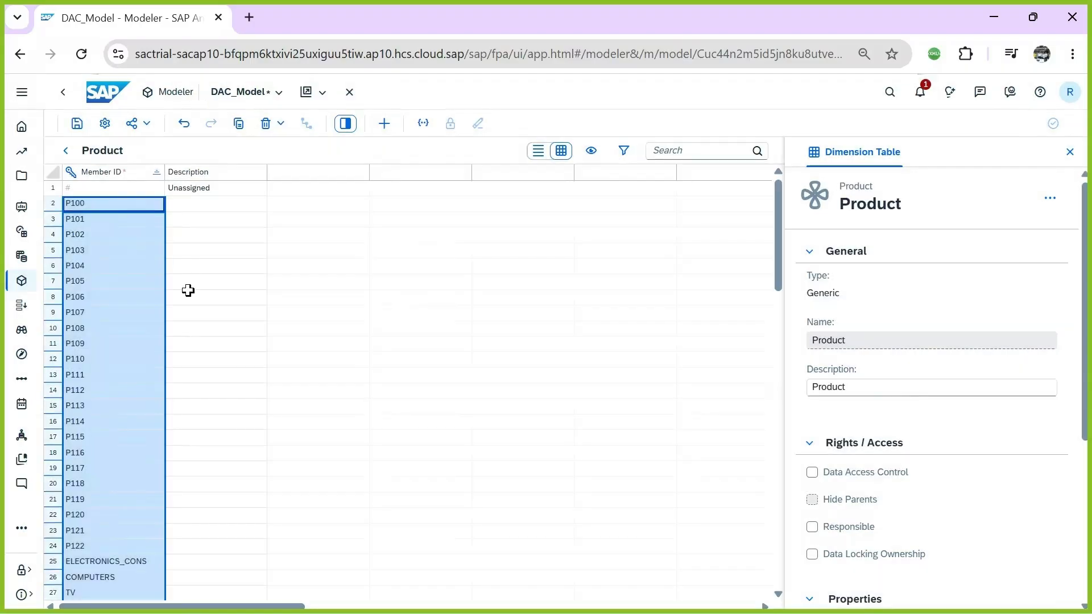
scroll(142, 312, down, 5)
scroll(180, 300, up, 5)
Copy all product descriptions from Excel into the Product dimension's Description column from row 2, and widen that column to fit
key(alt+Tab)
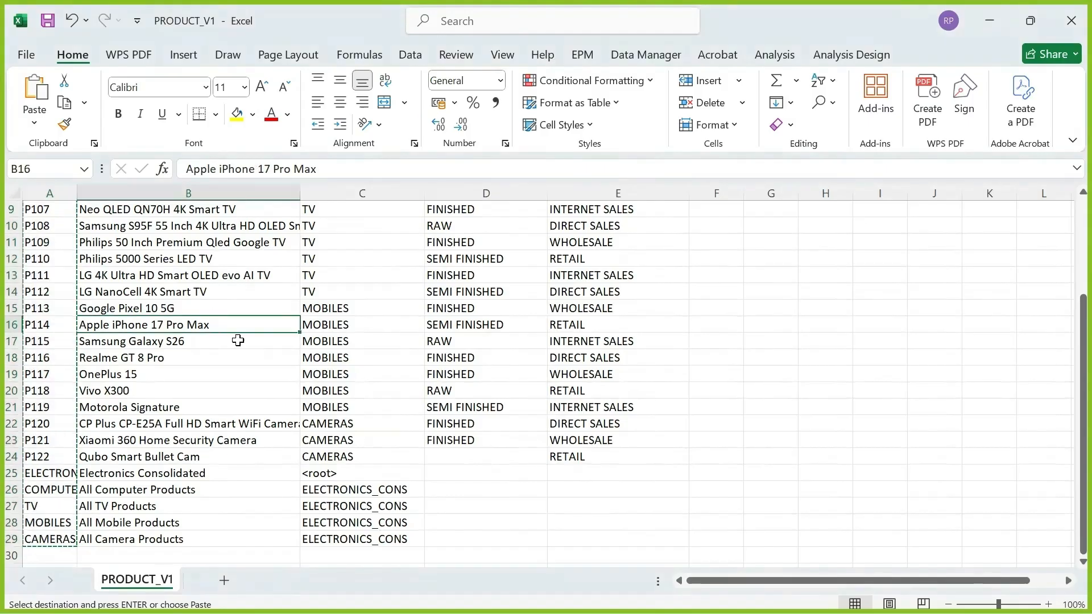
scroll(236, 341, up, 3)
drag(122, 226, 137, 531)
key(ctrl+c)
key(alt+Tab)
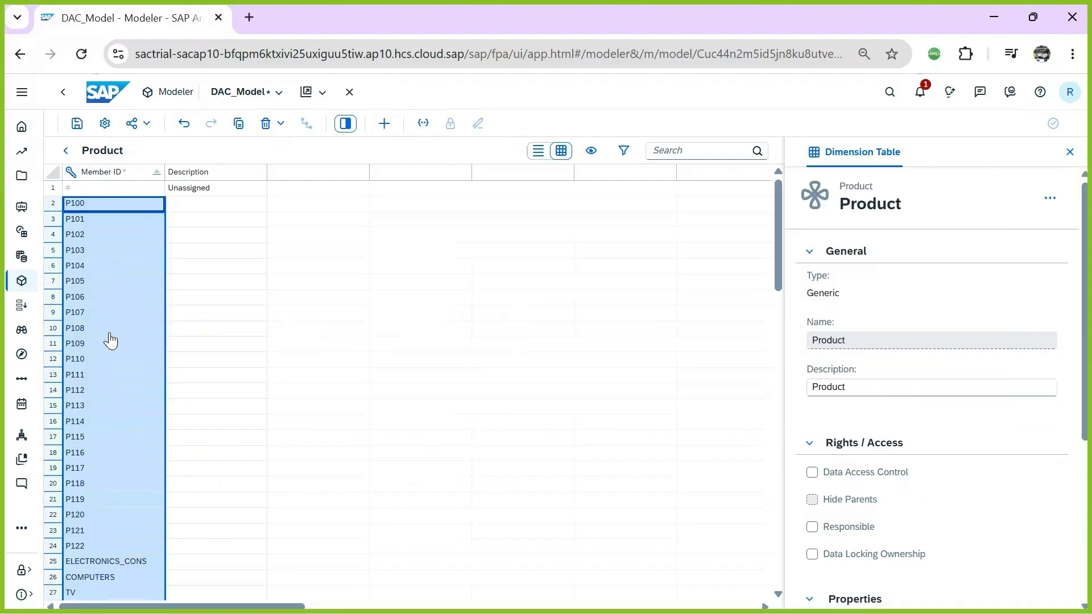
click(221, 203)
key(ctrl+v)
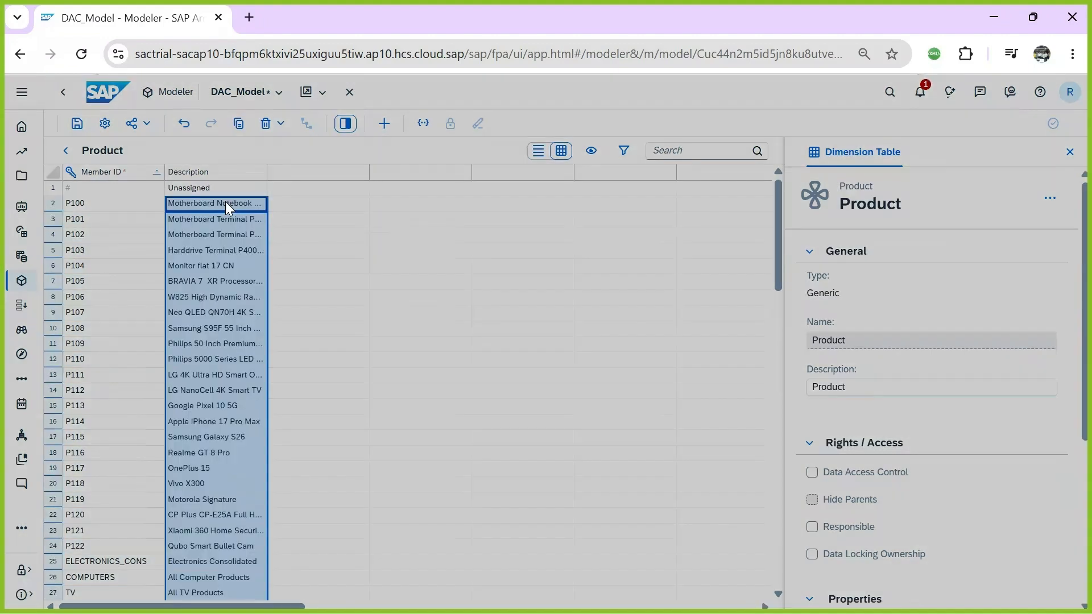
drag(265, 171, 361, 171)
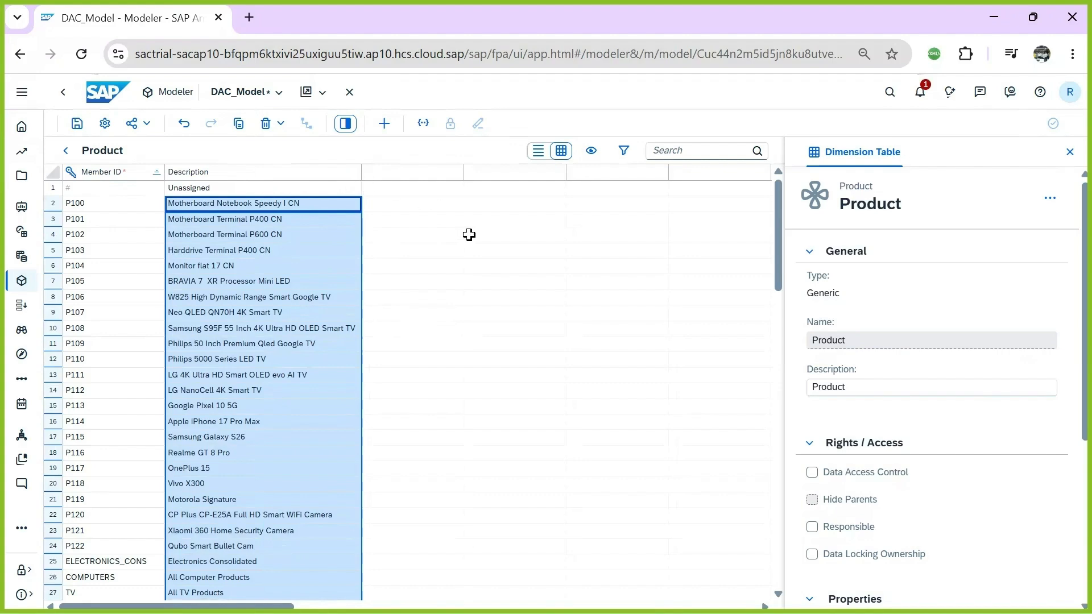
Copy all H1 parent values, C2 to C29, from the Excel sheet and return to the Product dimension in SAP Analytics Cloud
key(alt+Tab)
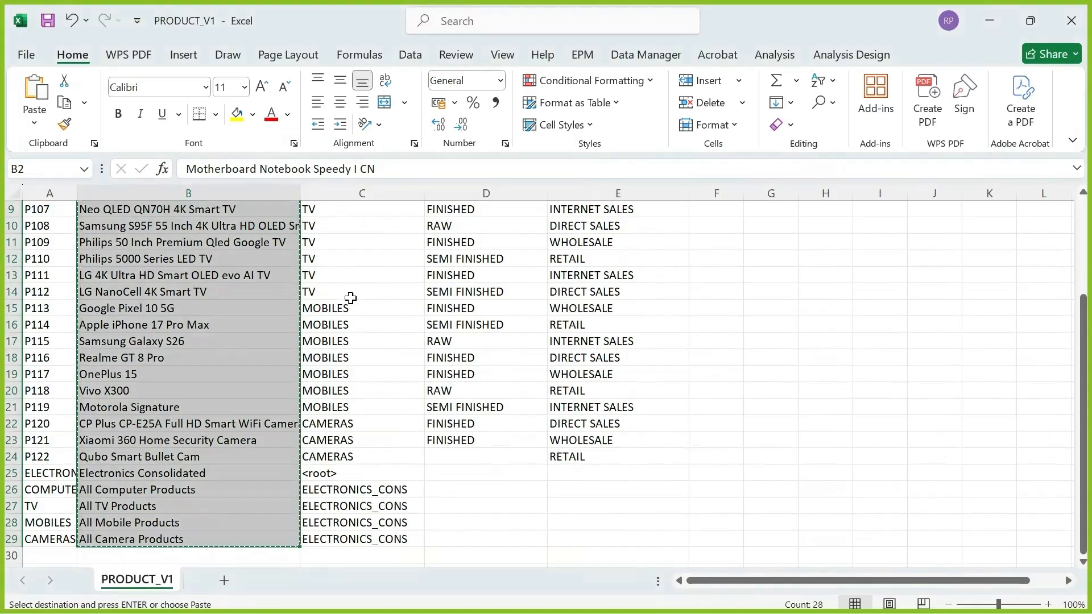
click(375, 310)
scroll(375, 310, up, 3)
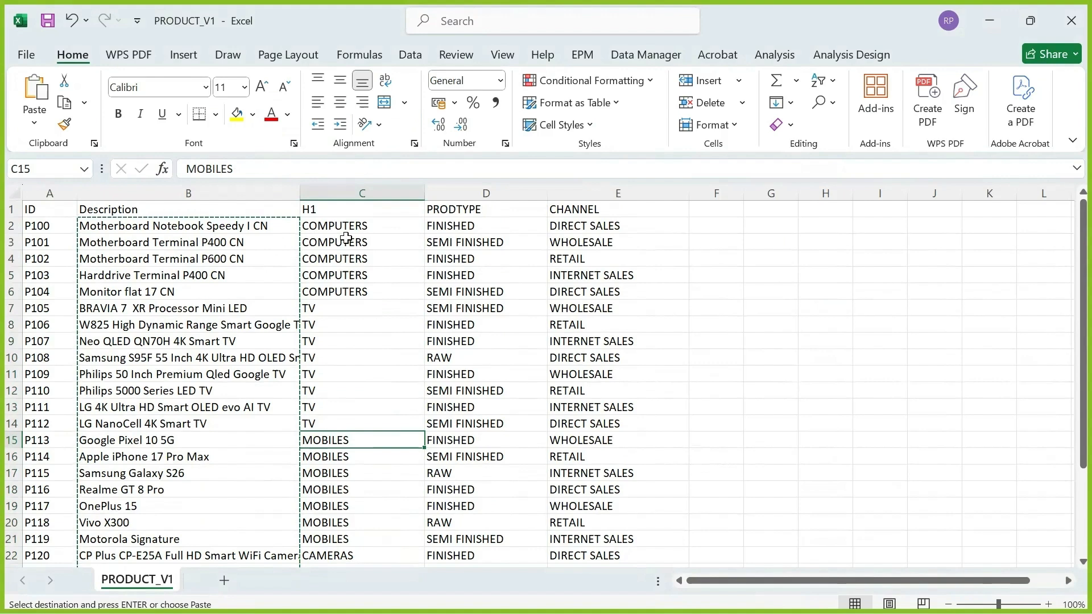
drag(341, 227, 374, 518)
key(ctrl+c)
key(alt+Tab)
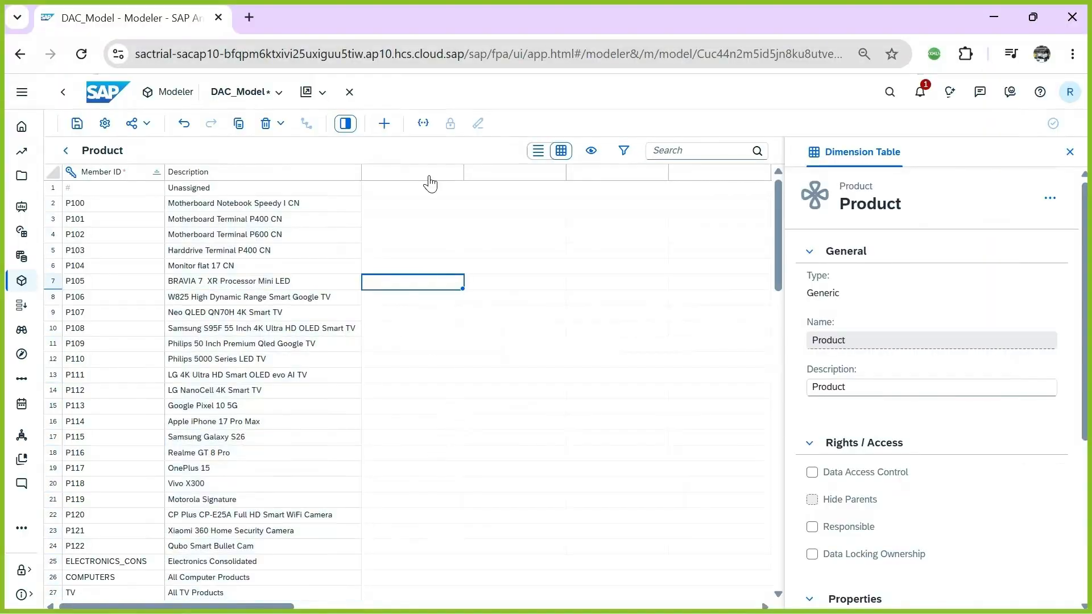
Create a parent-child hierarchy with the ID H1 for the Product dimension, leaving its description empty
scroll(804, 446, down, 5)
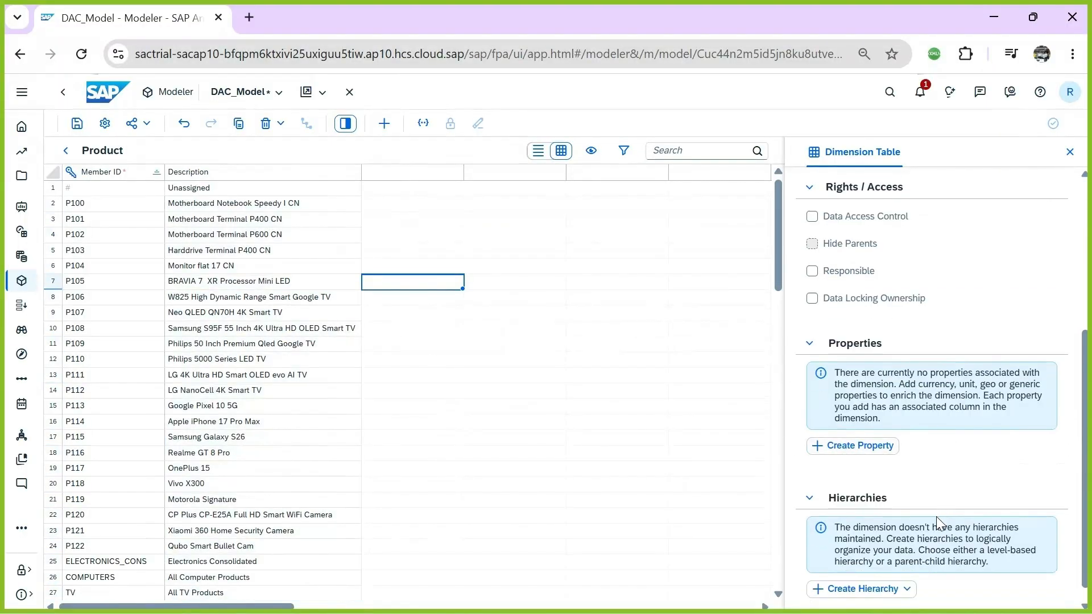
click(869, 588)
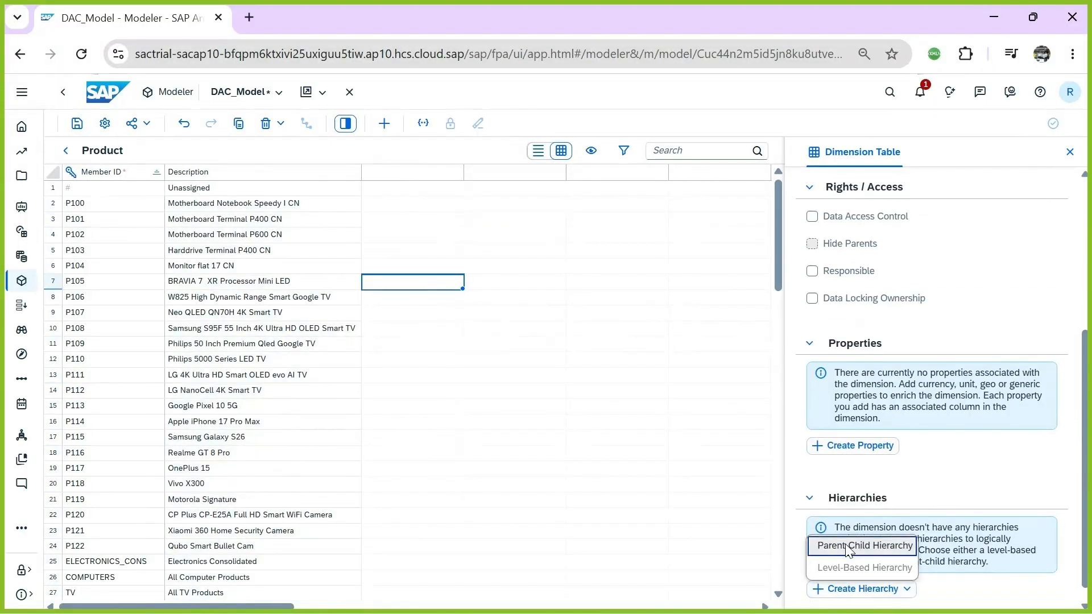
click(860, 546)
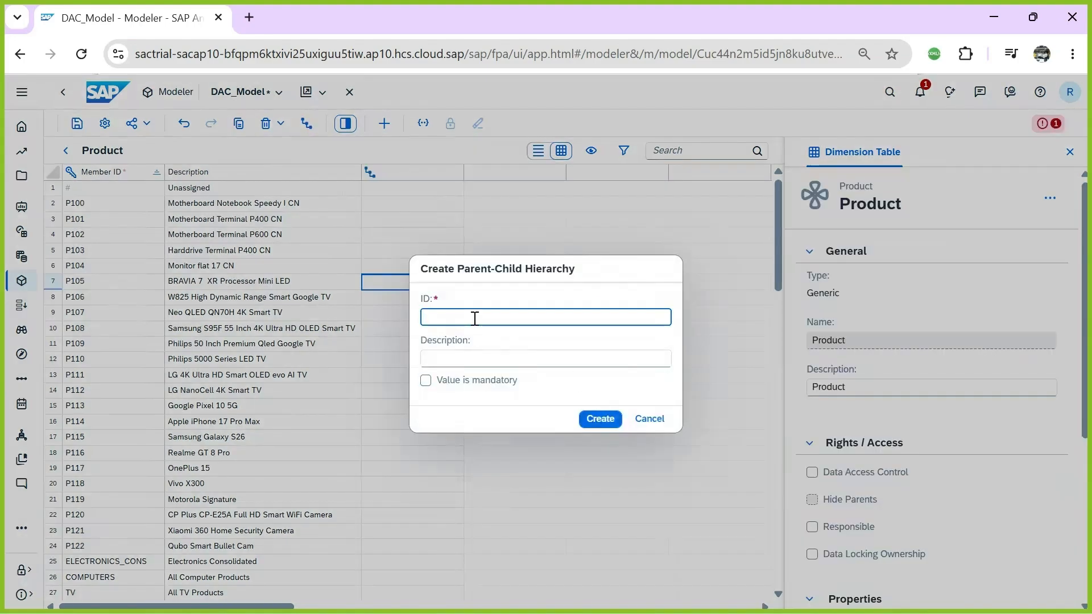
key(Caps_Lock)
text(H1)
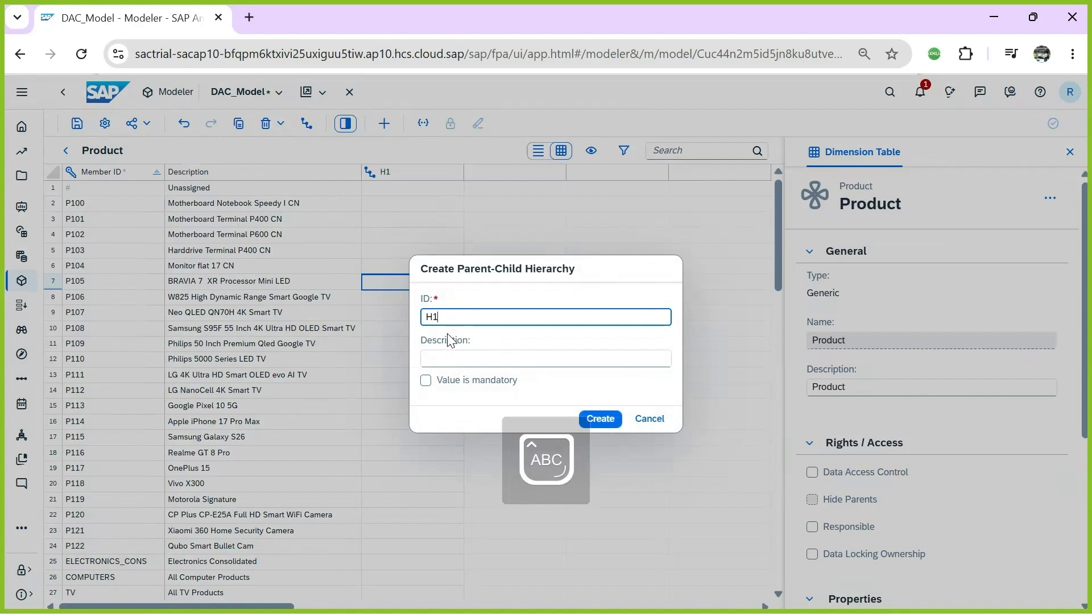
click(509, 360)
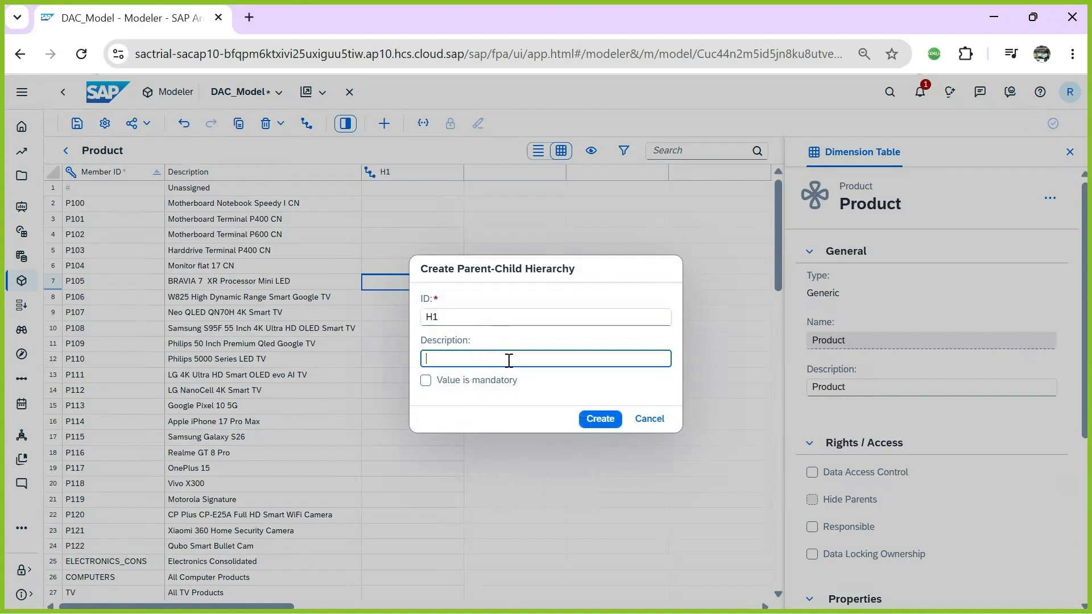
click(601, 419)
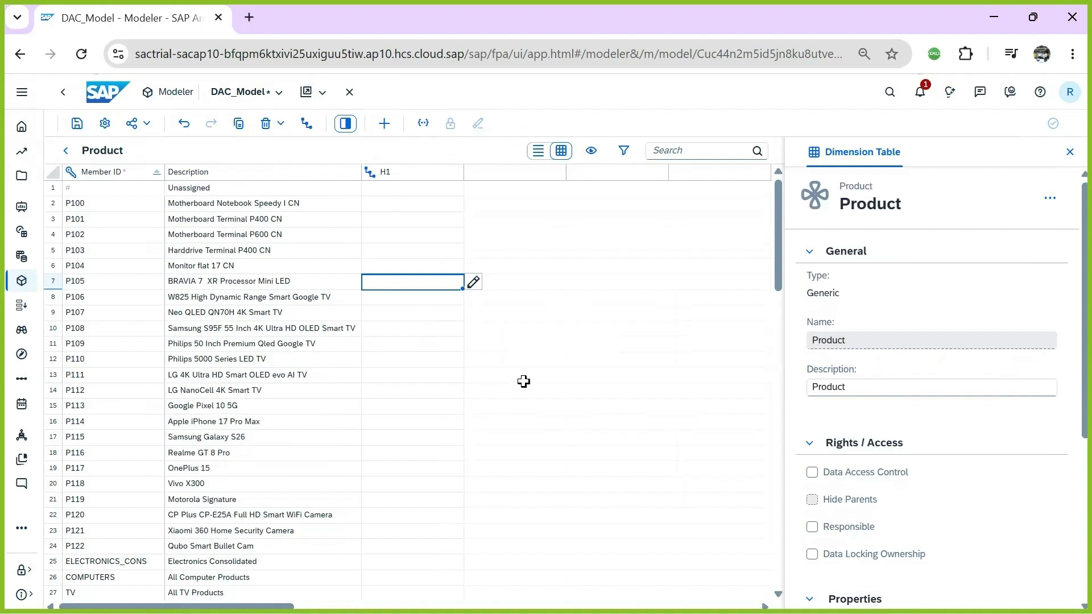
Paste the copied parent values into the H1 hierarchy column, starting at the P100 row
click(419, 192)
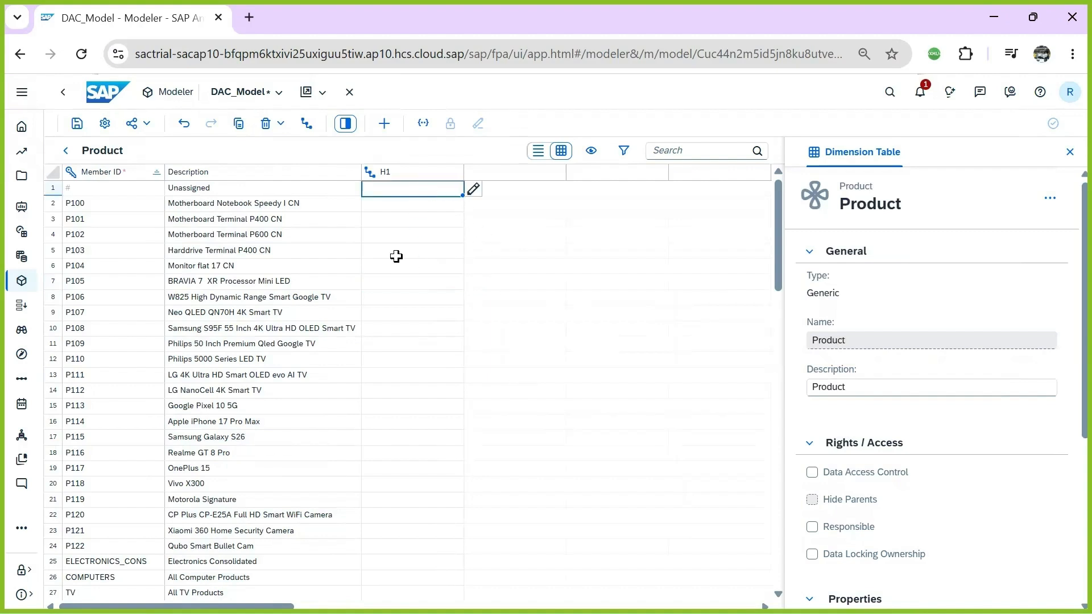
click(429, 203)
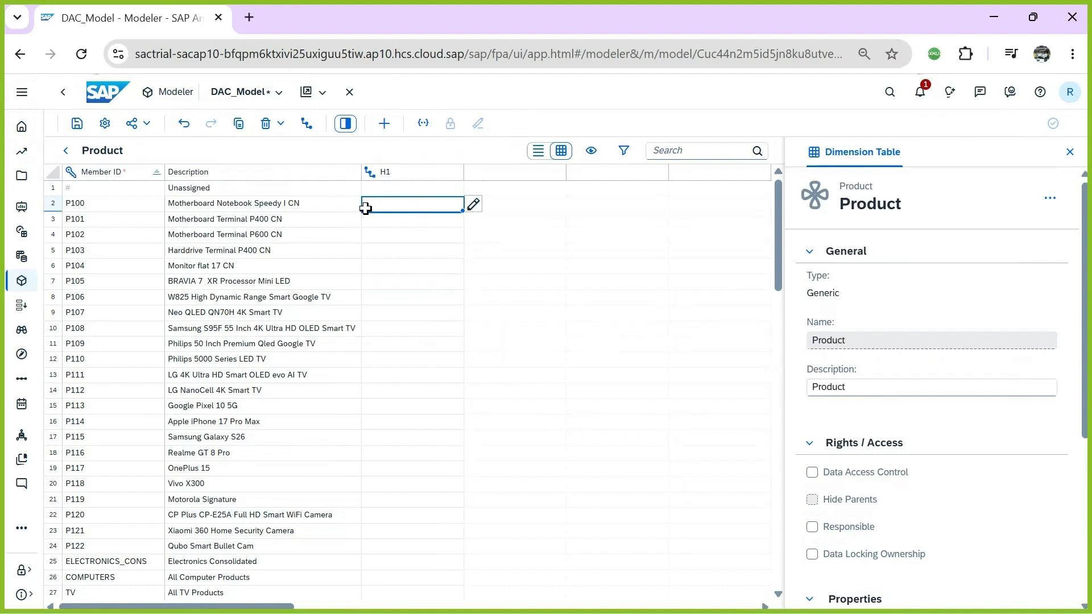
key(ctrl+v)
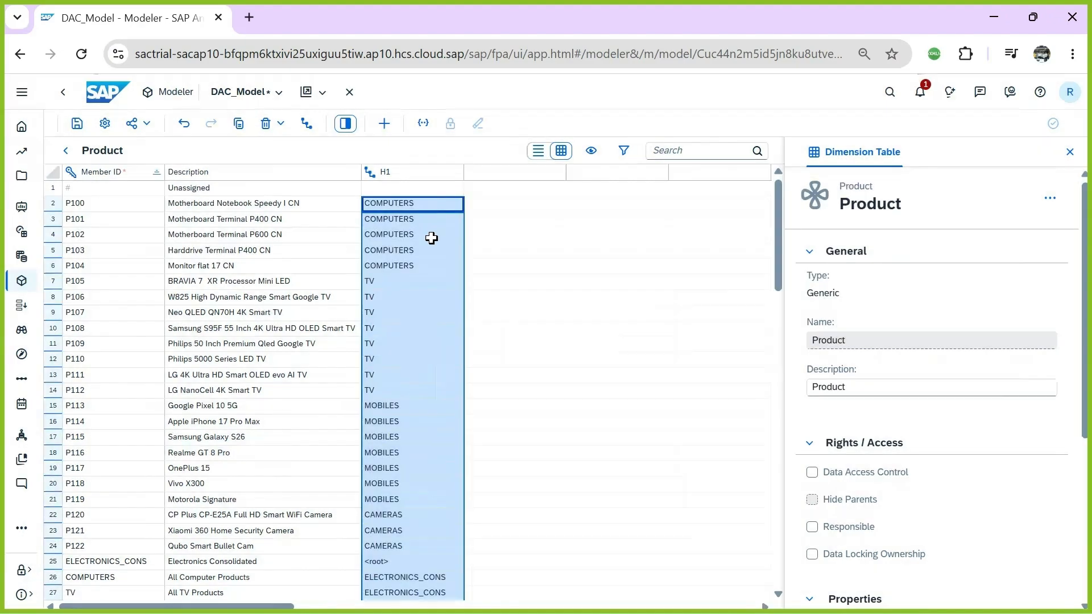
click(620, 298)
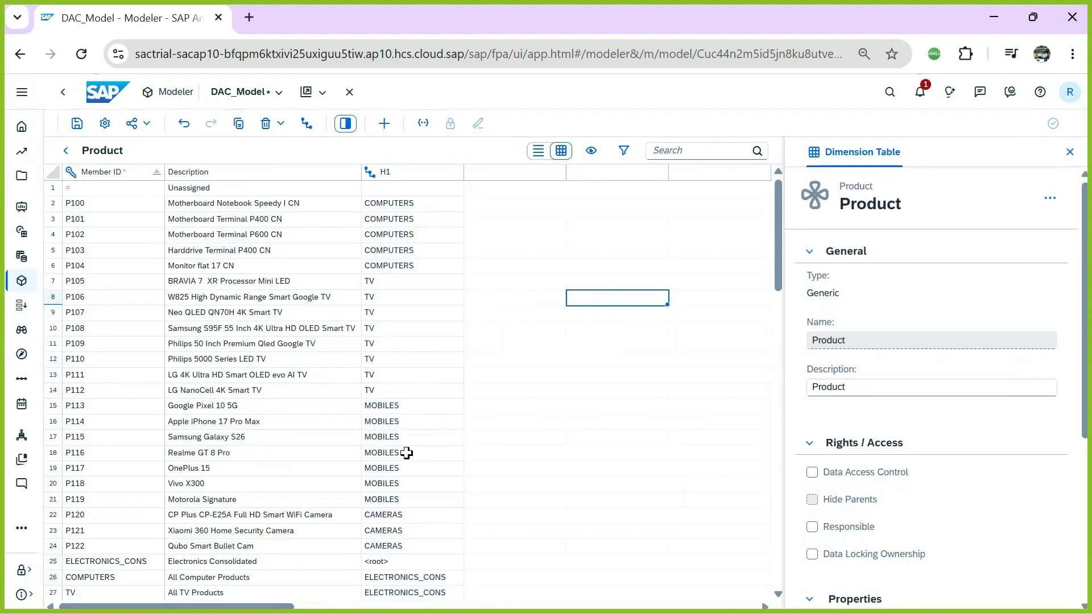
Save the model with the filled Product dimension and H1 hierarchy
click(77, 123)
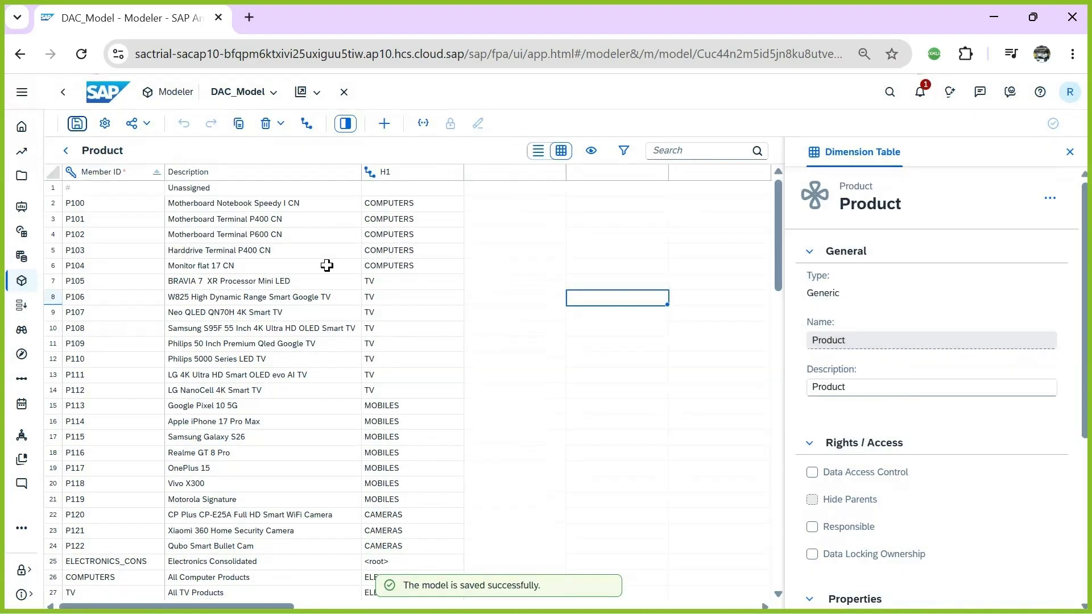
click(544, 359)
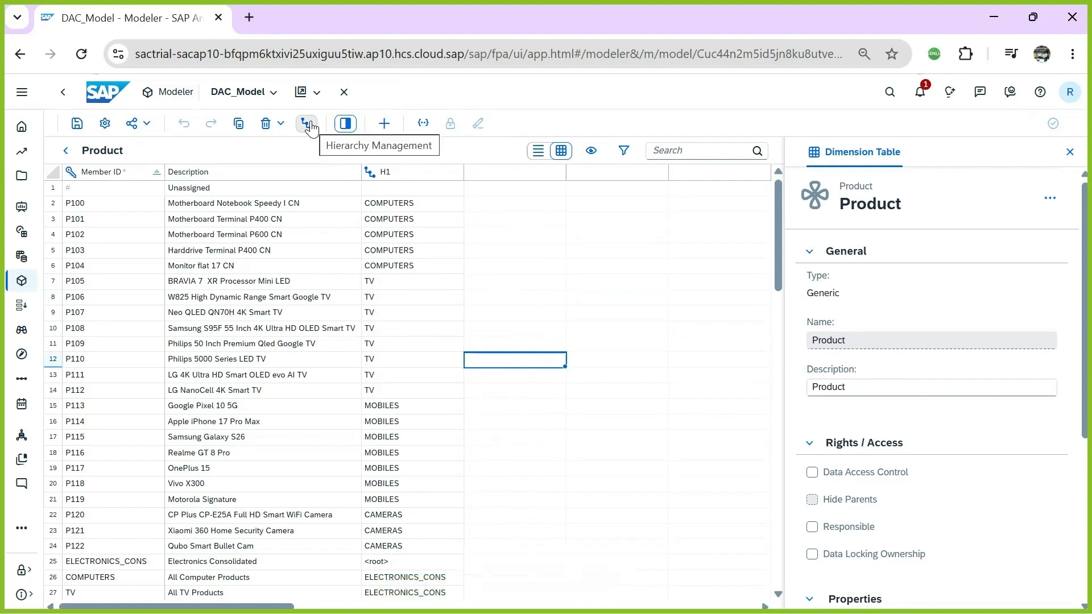
Examine the H1 hierarchy's ELECTRONICS_CONS, COMPUTERS and TV nodes in hierarchy management, and return to the Product member table
click(310, 126)
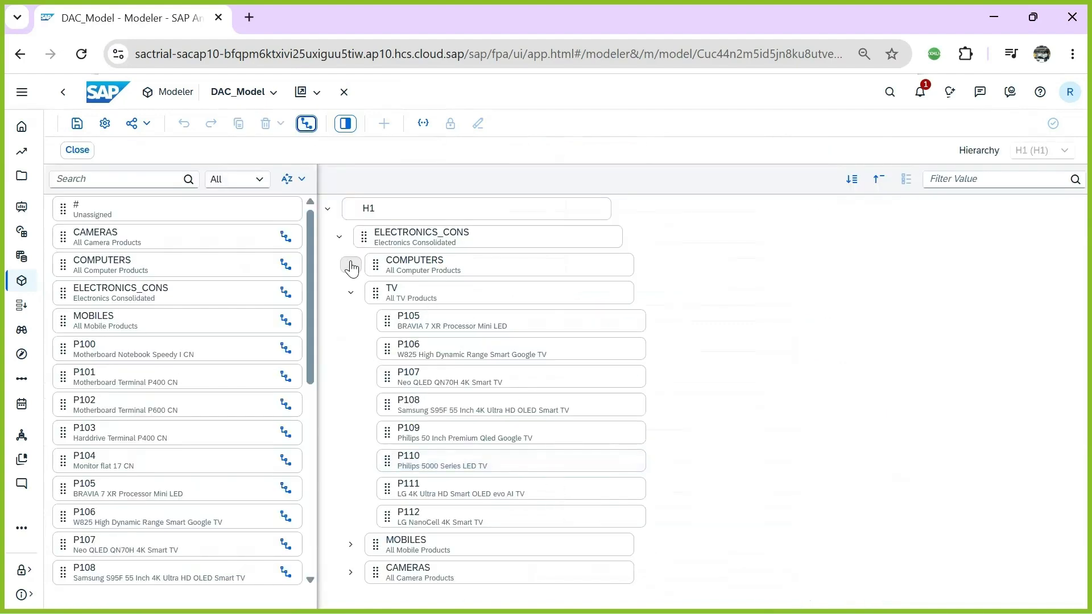
click(339, 236)
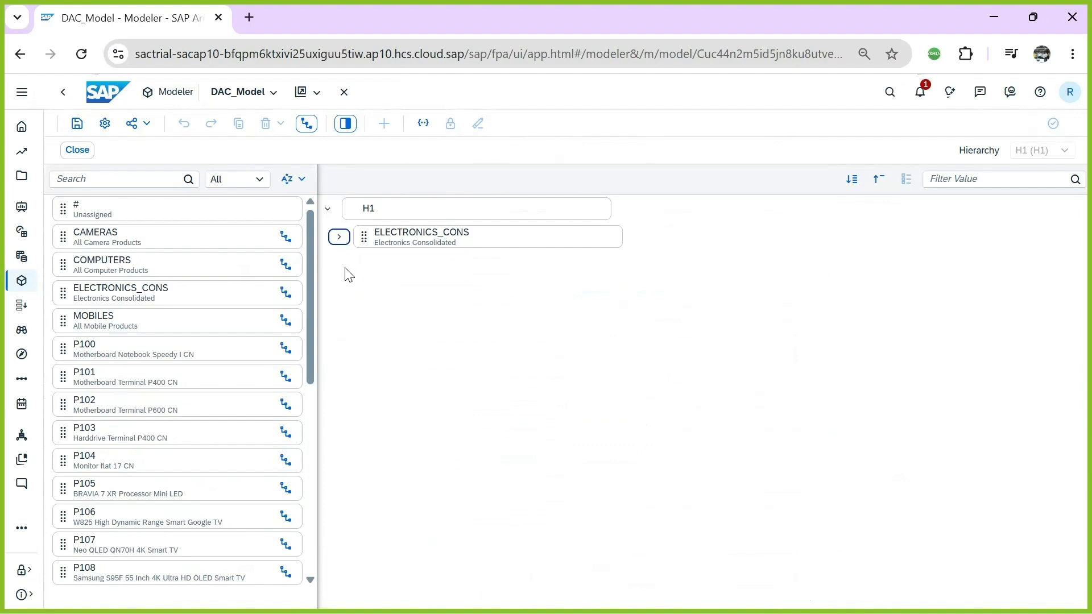
click(339, 237)
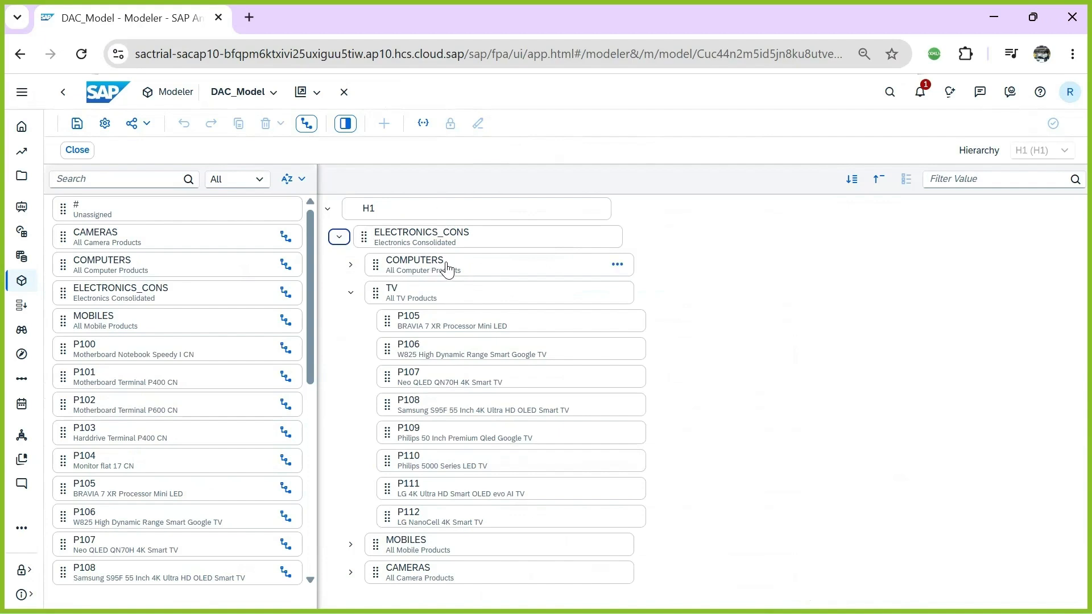
click(351, 266)
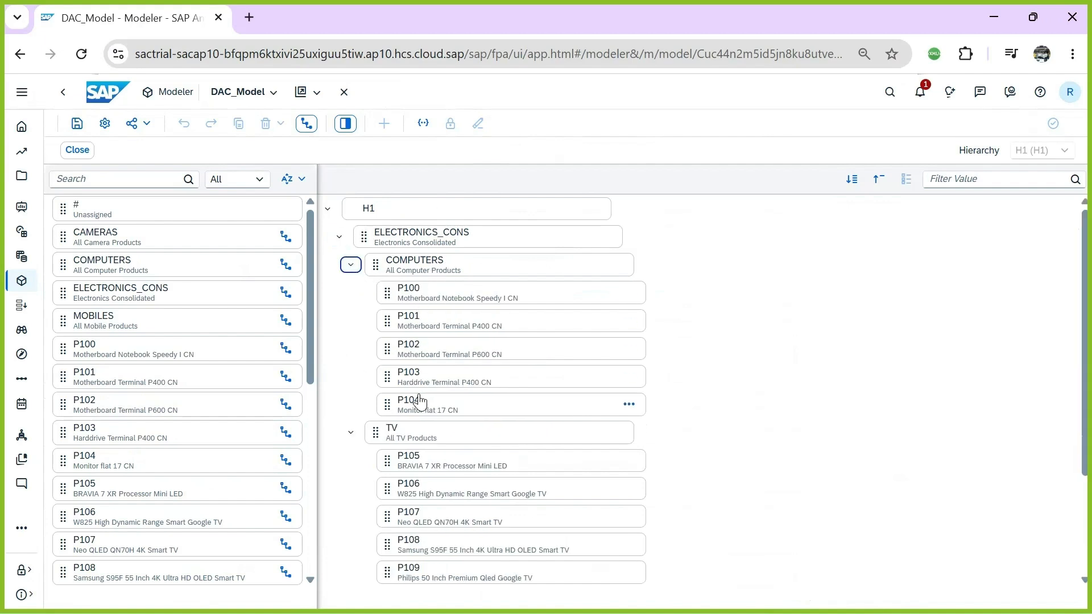
click(351, 265)
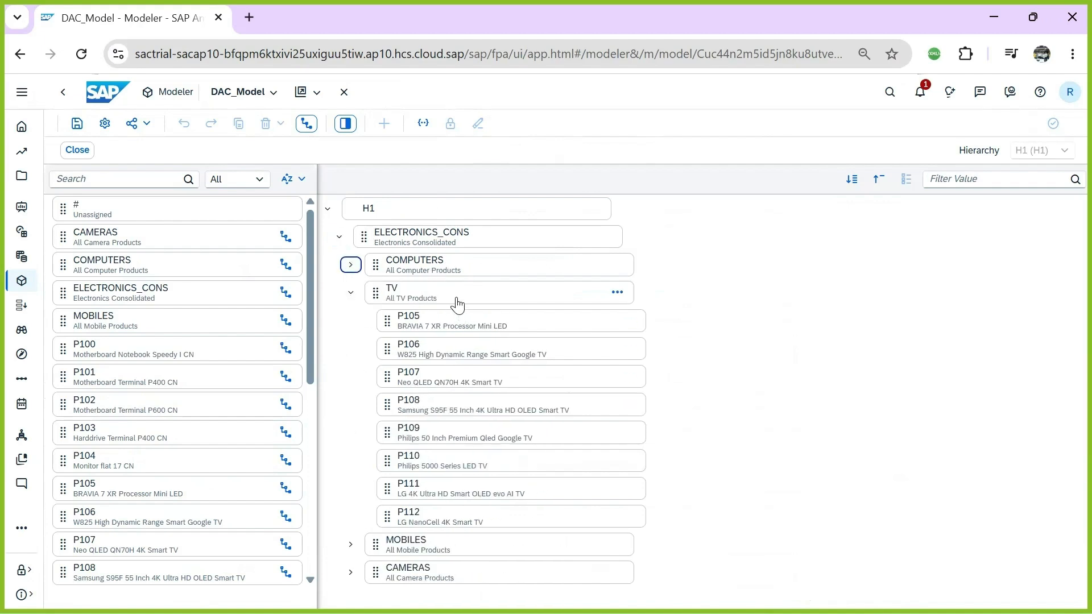
click(350, 292)
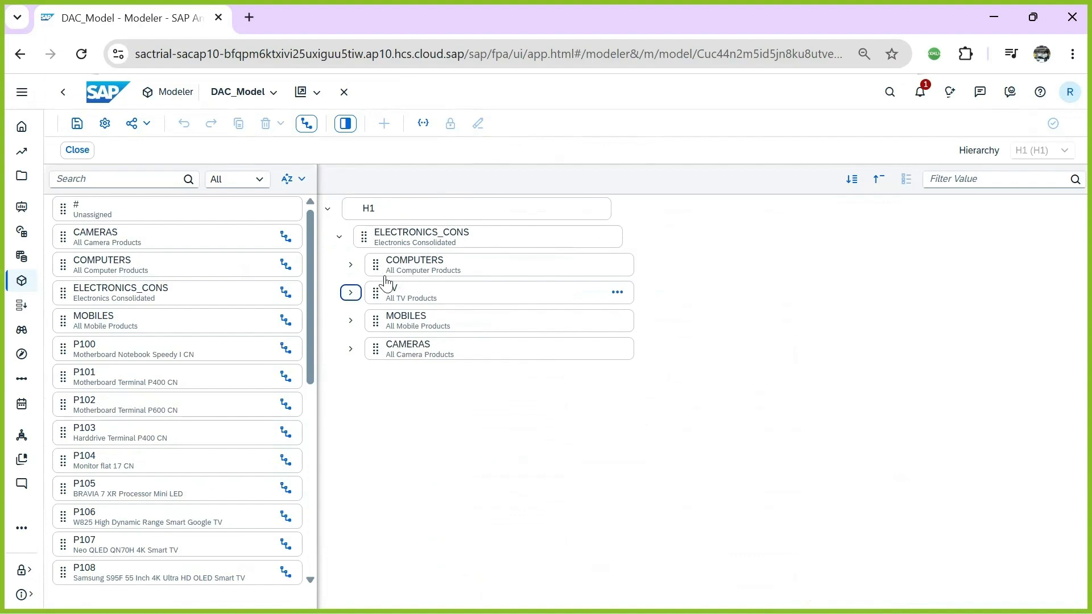
click(77, 129)
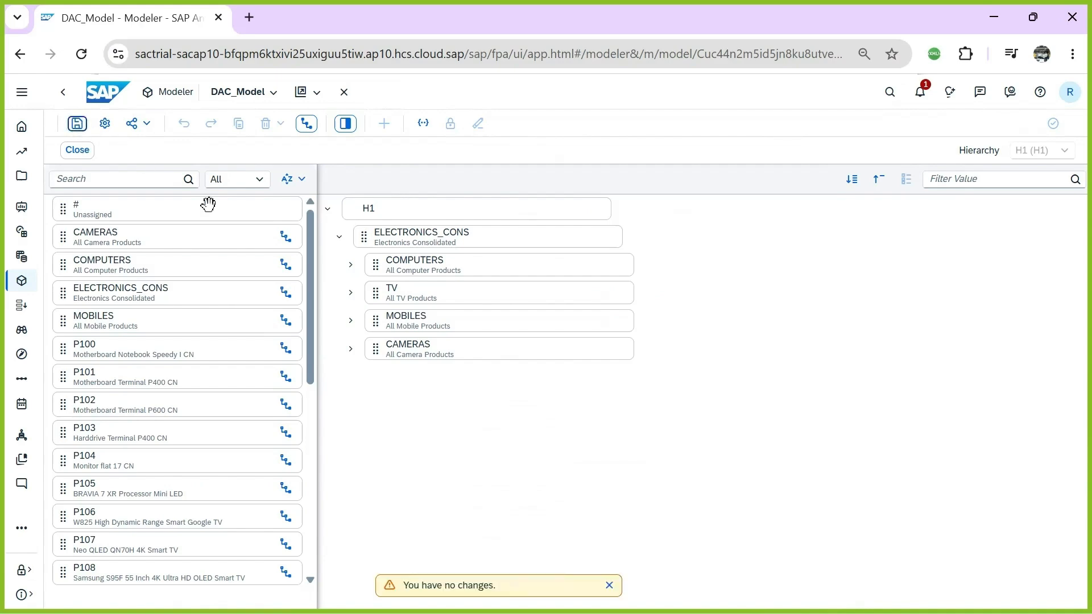
click(85, 151)
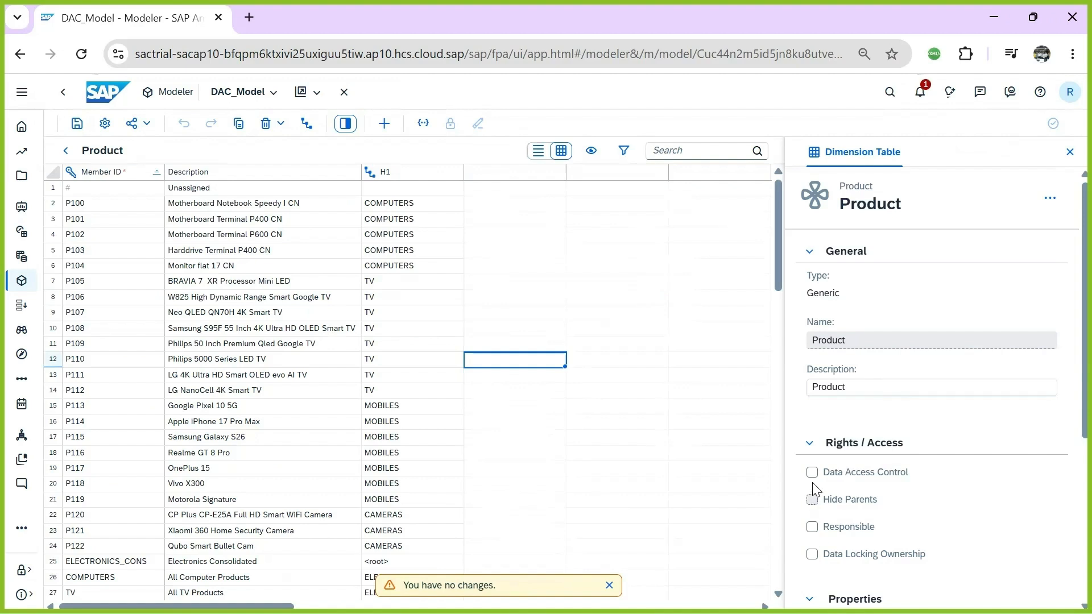
Switch Data Access Control on and off again for the Product dimension, and save the model
click(812, 475)
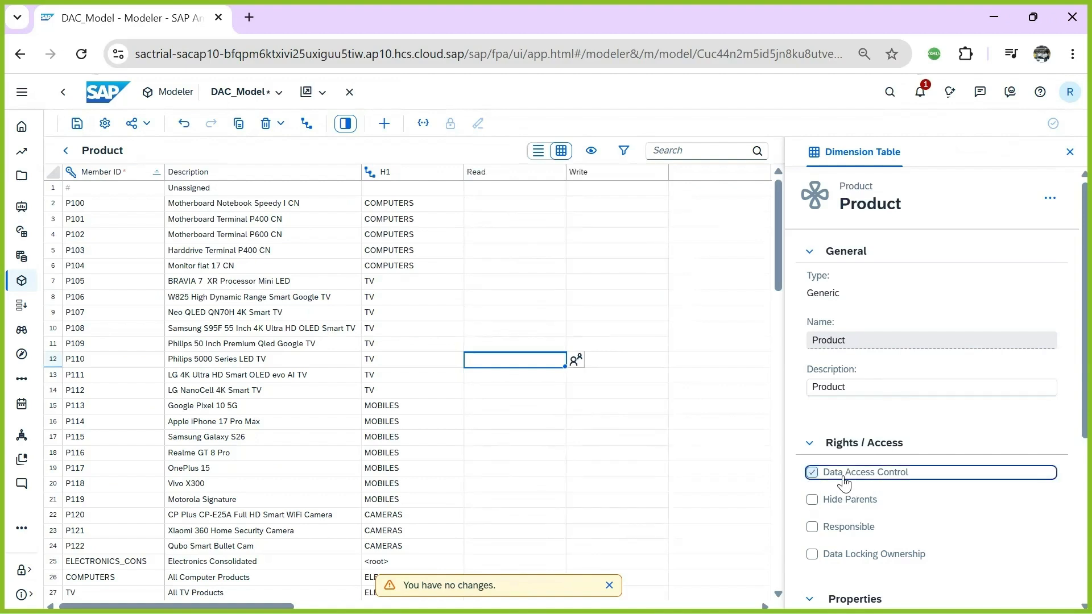
click(813, 474)
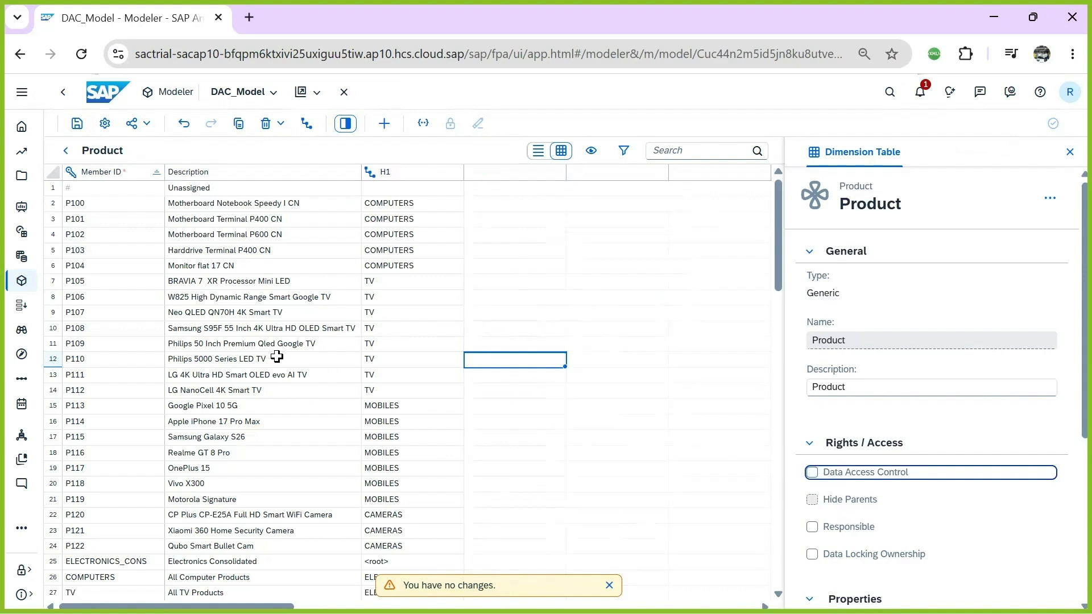
click(77, 123)
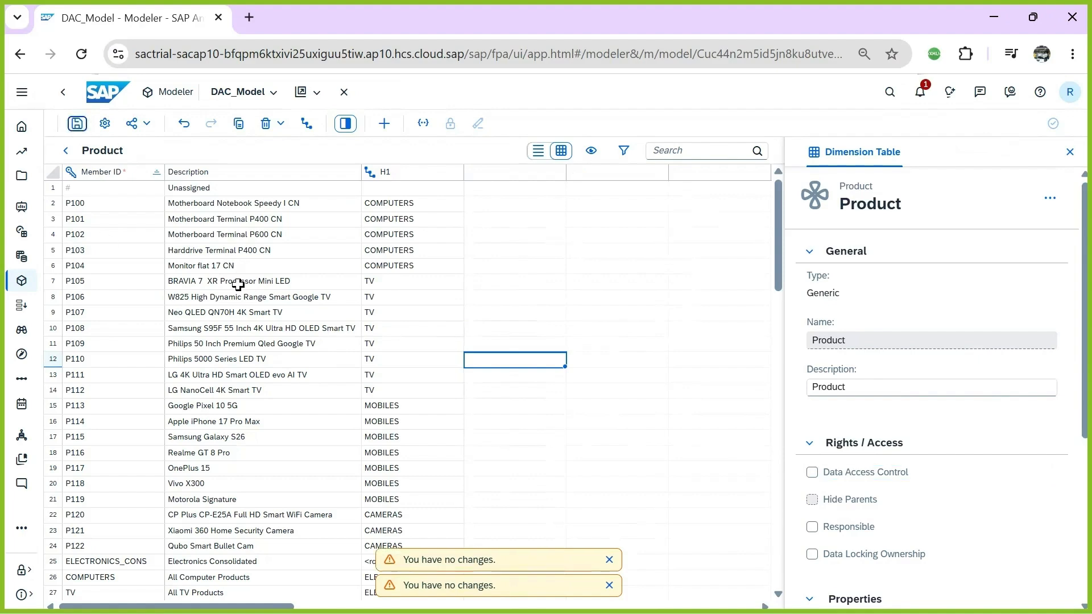
Leave the Product dimension and create a new Canvas story from DAC_Model, closing its data pane
click(66, 150)
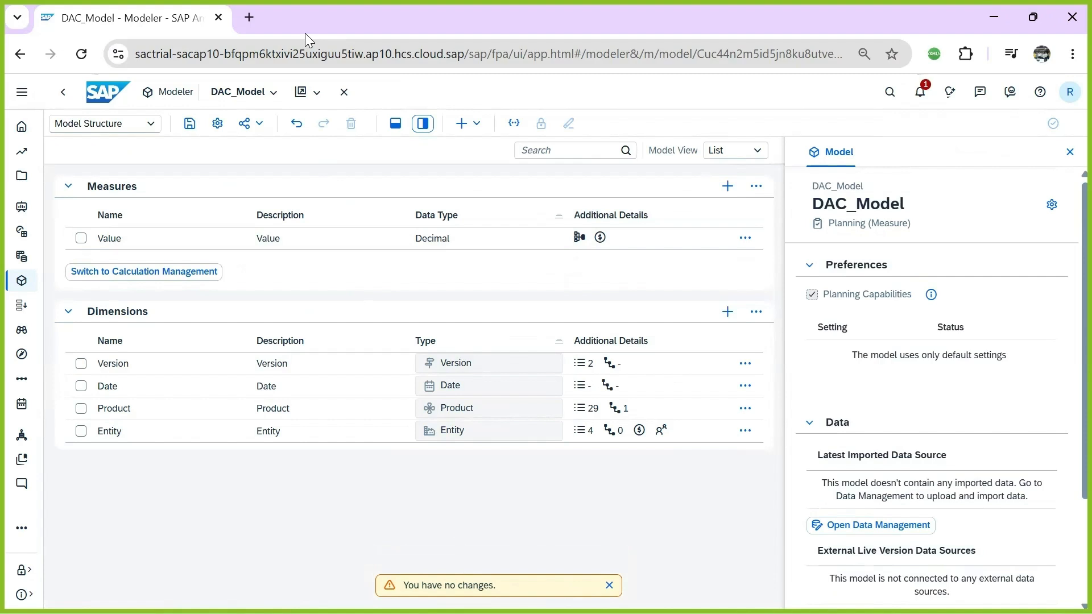
click(317, 92)
mouse_move(333, 142)
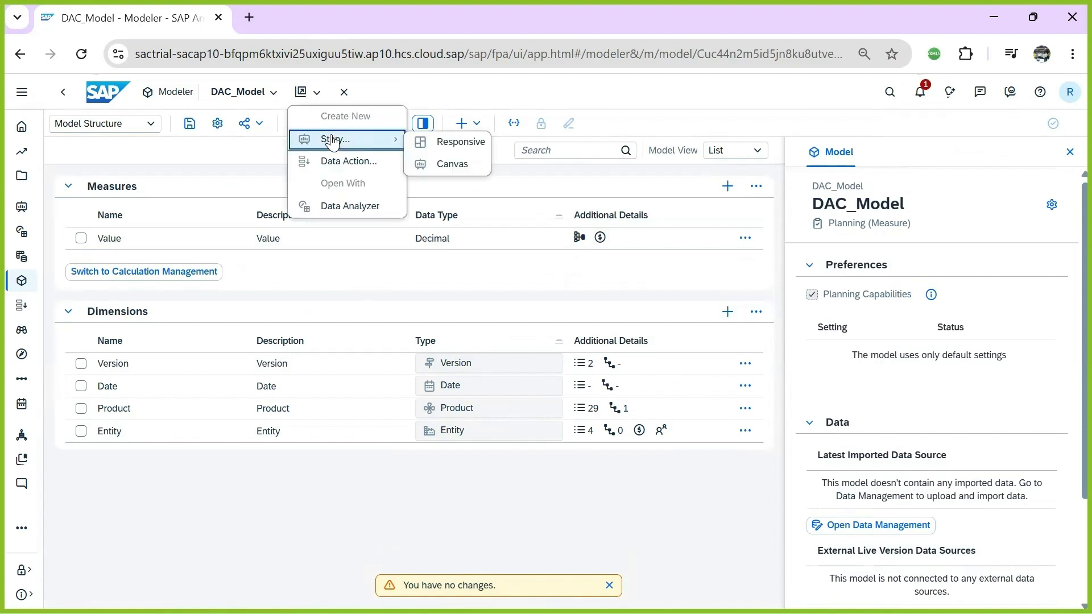
click(453, 164)
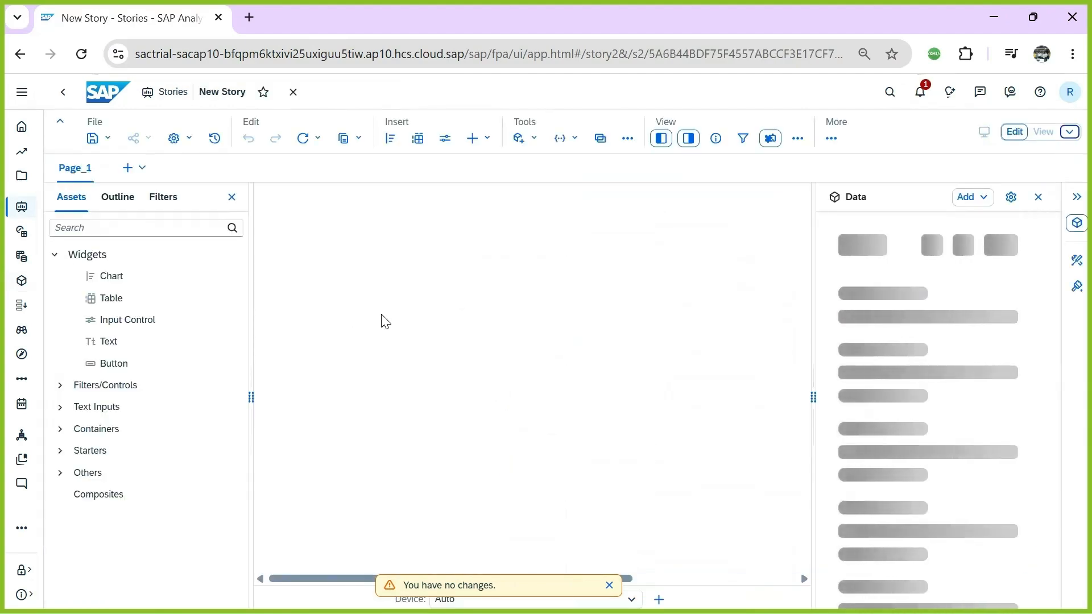
click(1037, 198)
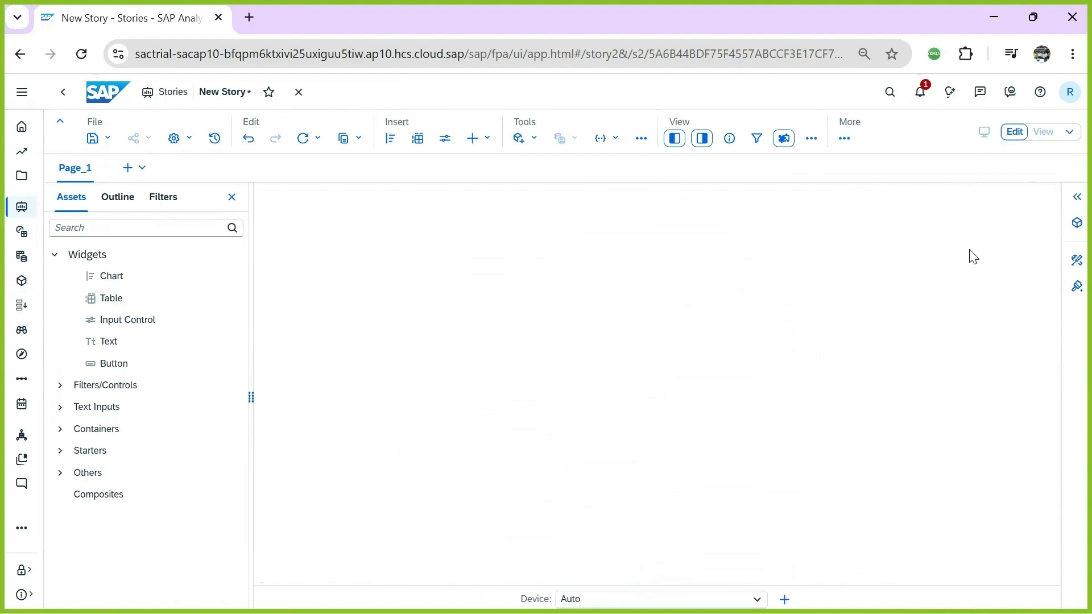
Add a table to Page_1 with the Value measure in the columns and the Product dimension in the rows
drag(107, 298, 296, 220)
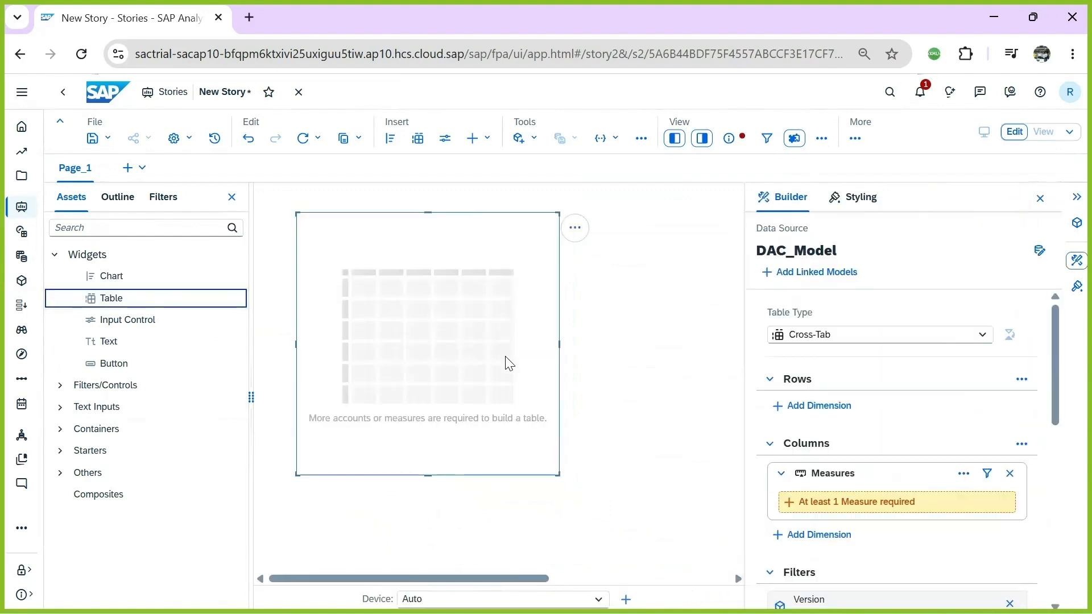
click(853, 503)
click(790, 486)
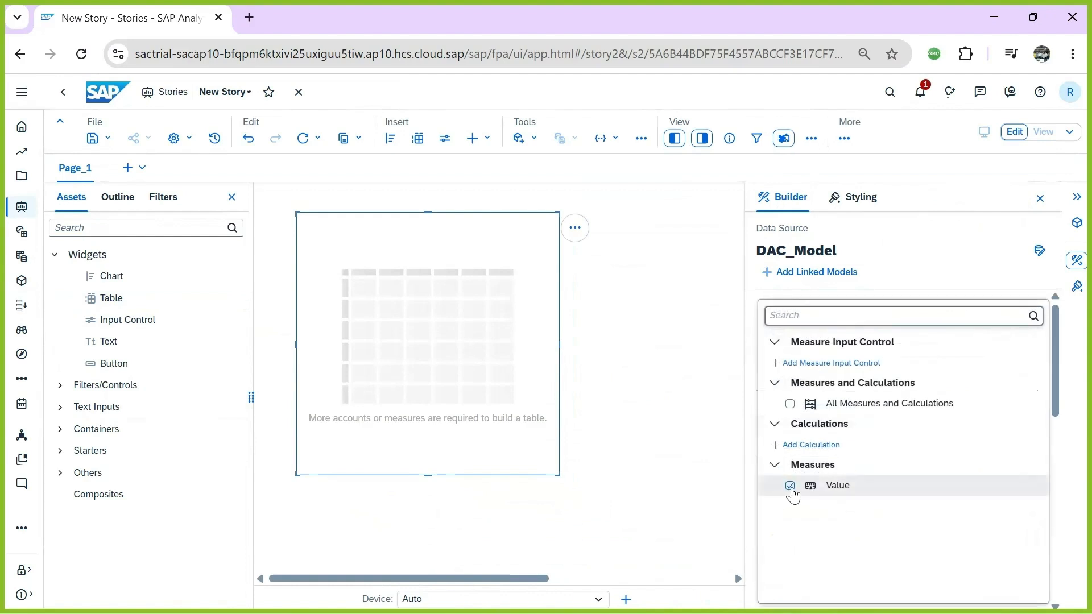
click(803, 406)
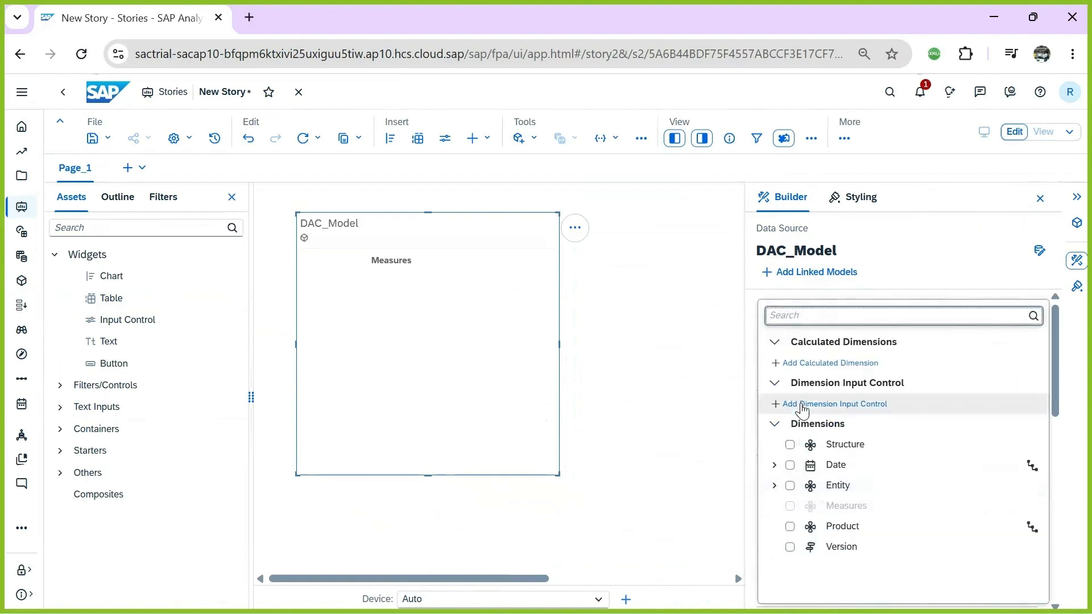
click(790, 527)
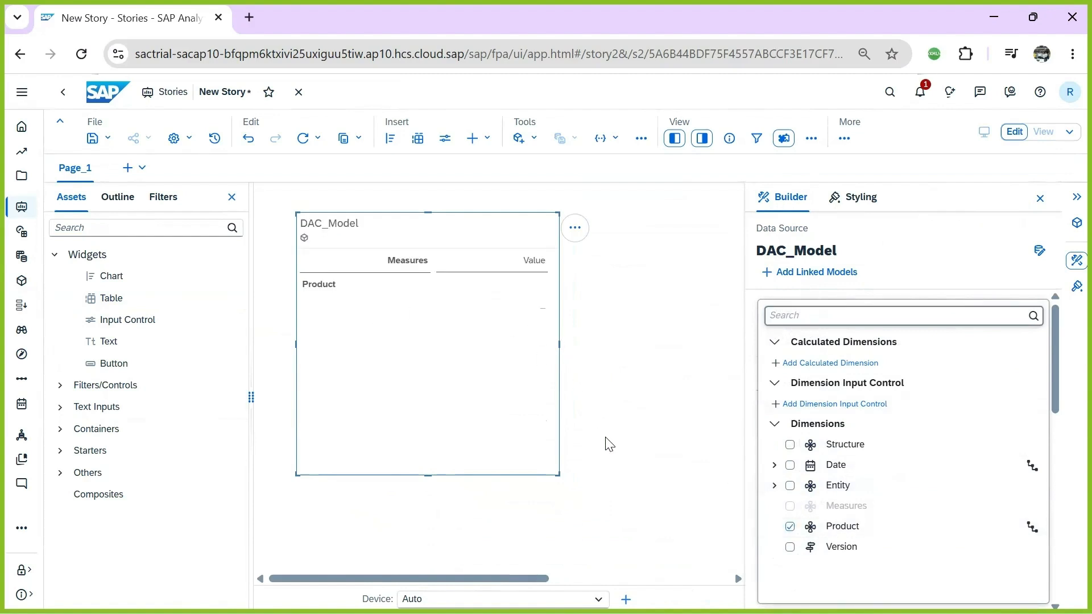
click(677, 347)
Add a Date member filter to the table, showing all time intervals and selecting 2026
scroll(879, 464, down, 6)
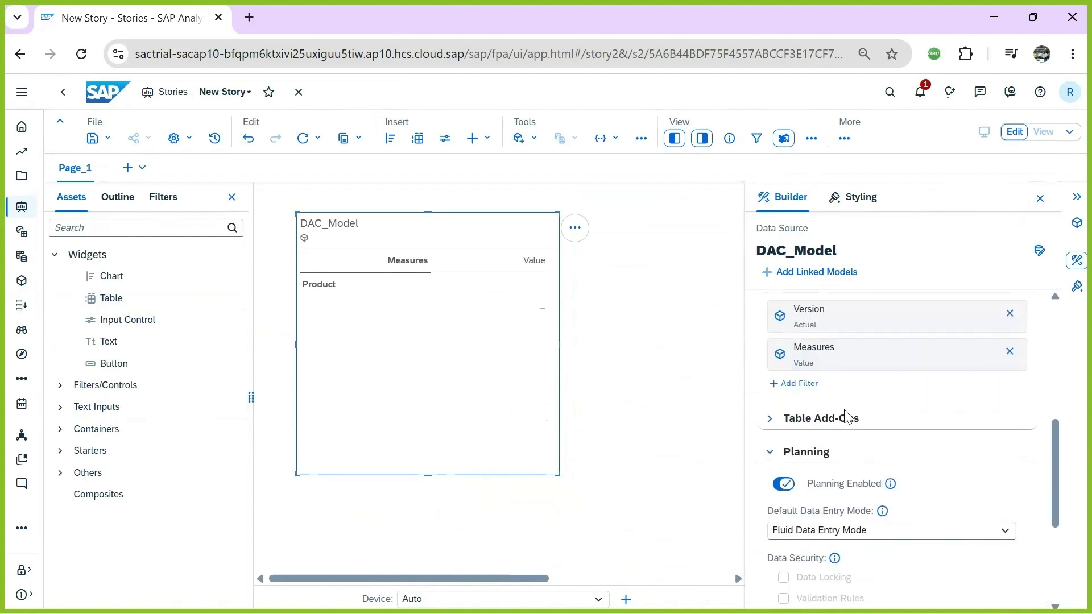
scroll(859, 438, up, 2)
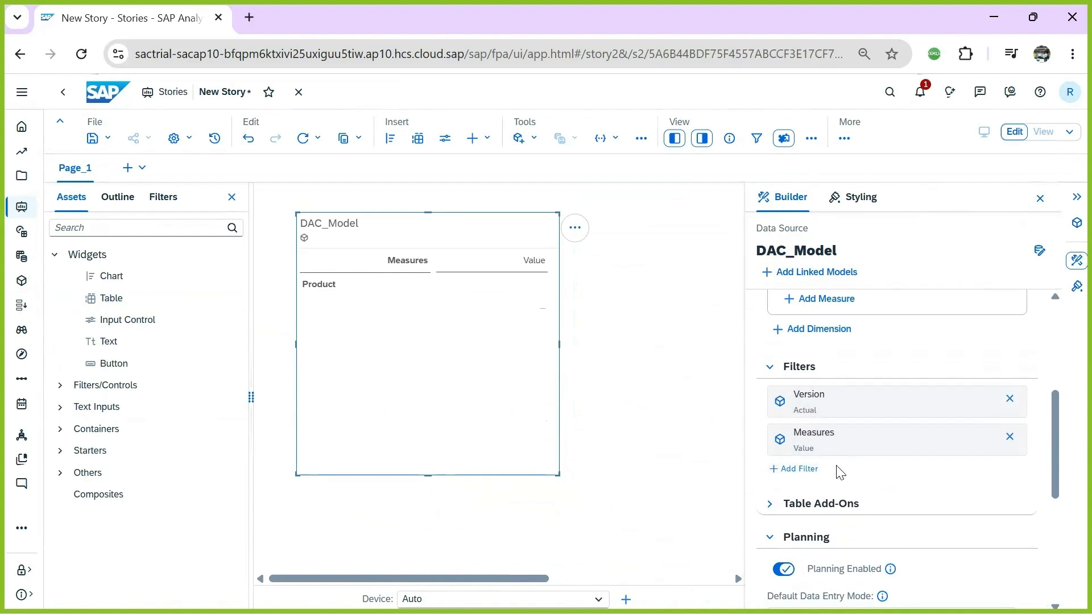
click(808, 471)
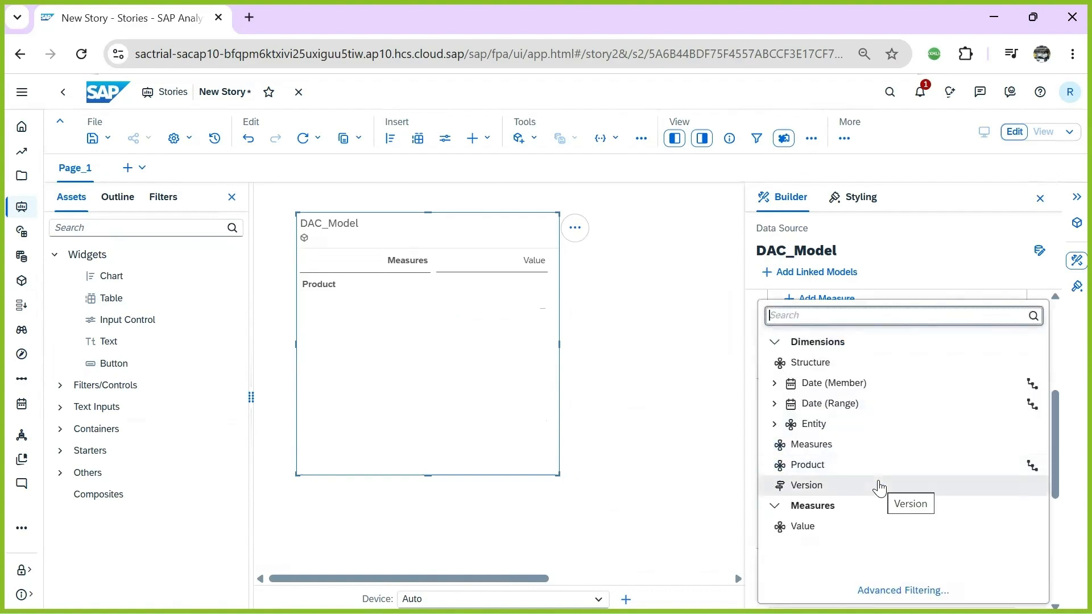
click(666, 384)
click(800, 471)
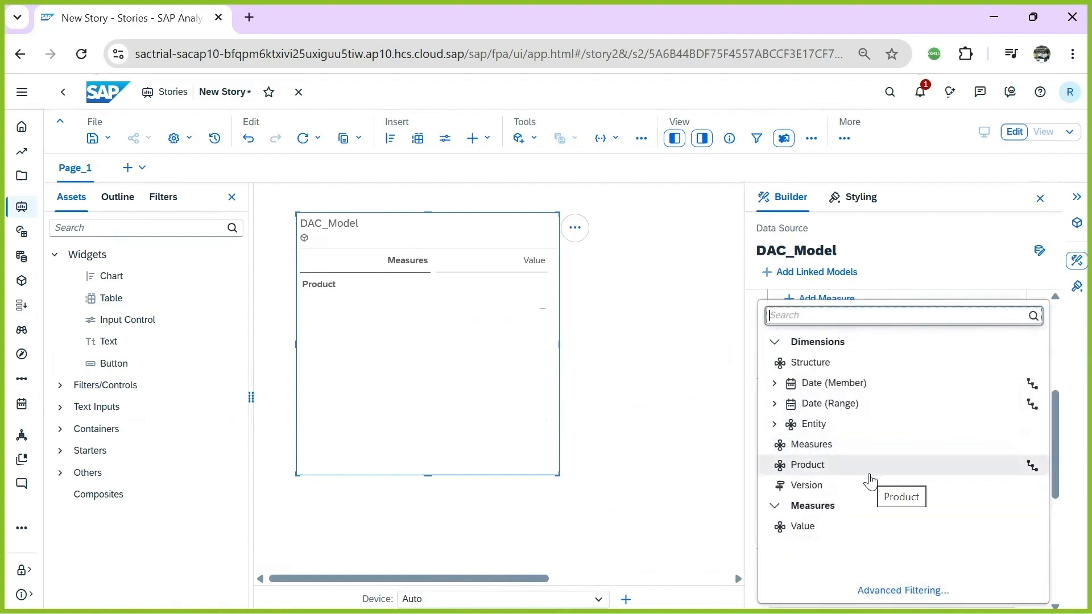
click(817, 384)
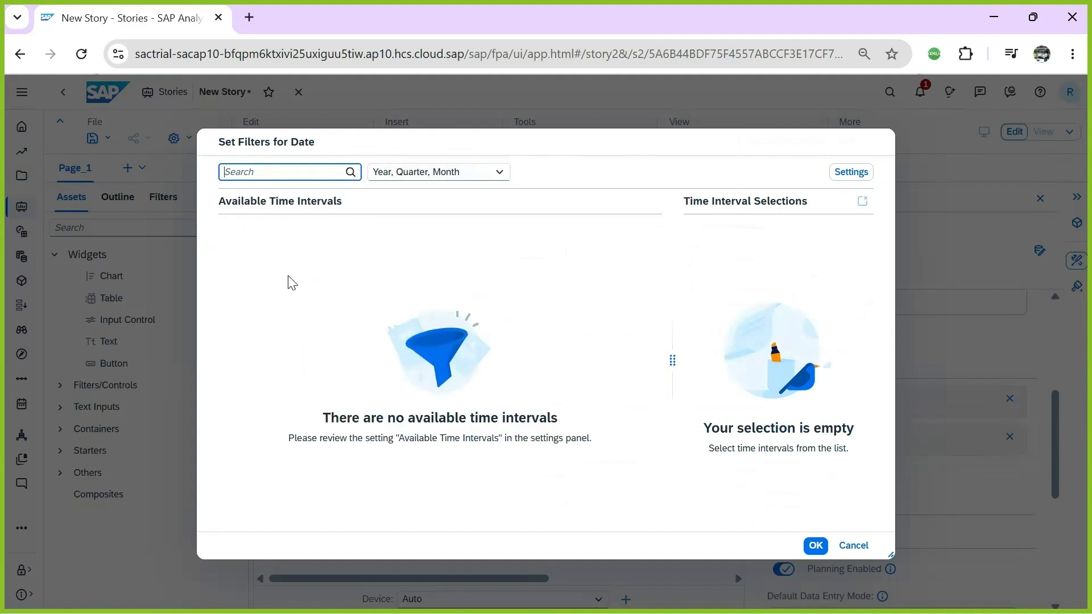
click(843, 172)
click(751, 246)
click(723, 267)
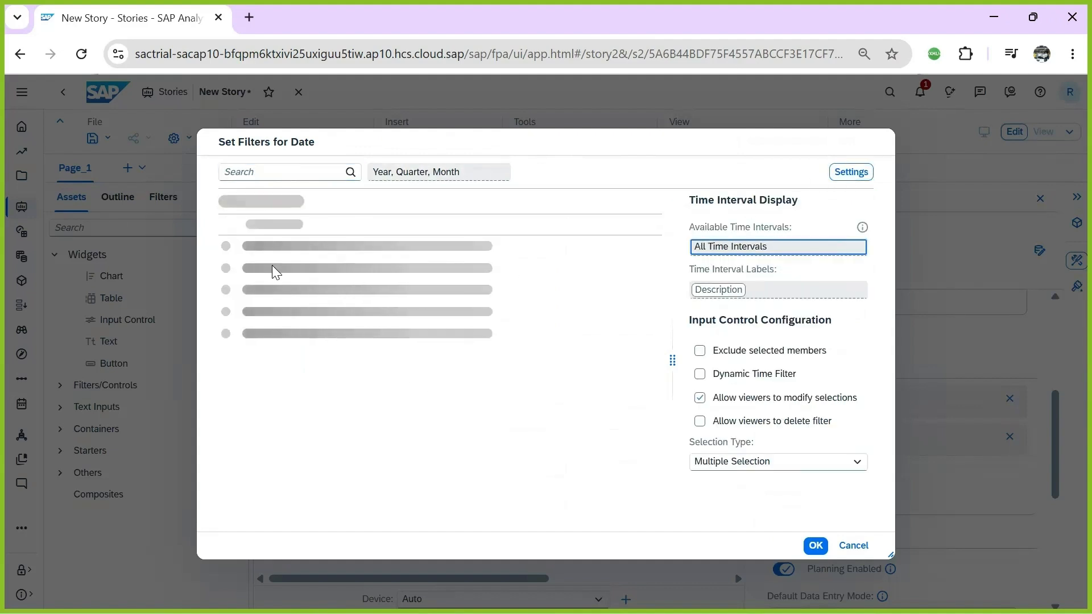
click(229, 266)
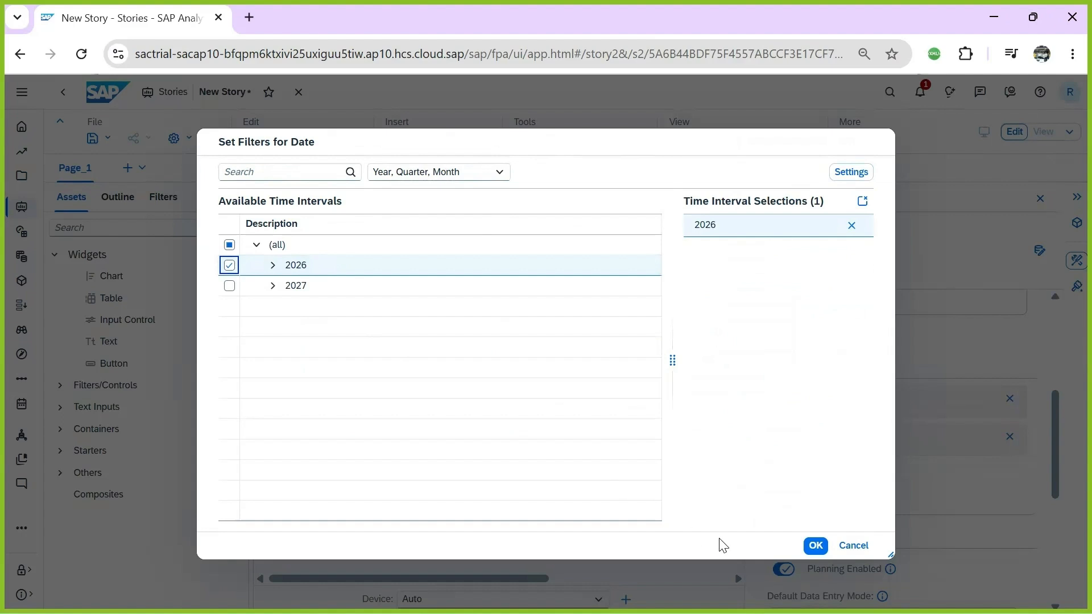
click(817, 547)
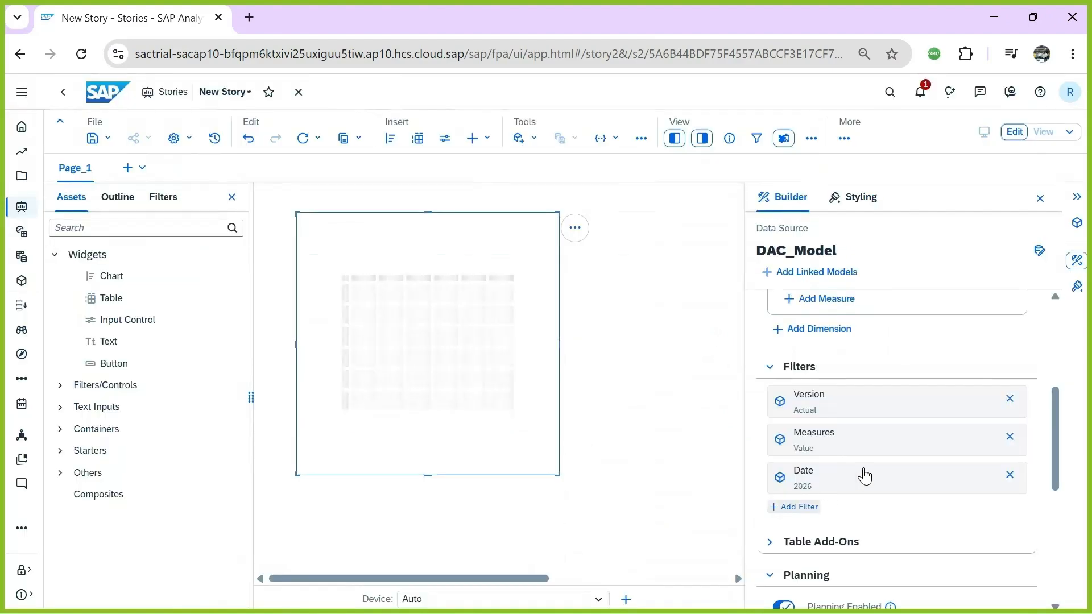
Change the table's Version filter to Planning, with the available versions set to All Versions
click(812, 424)
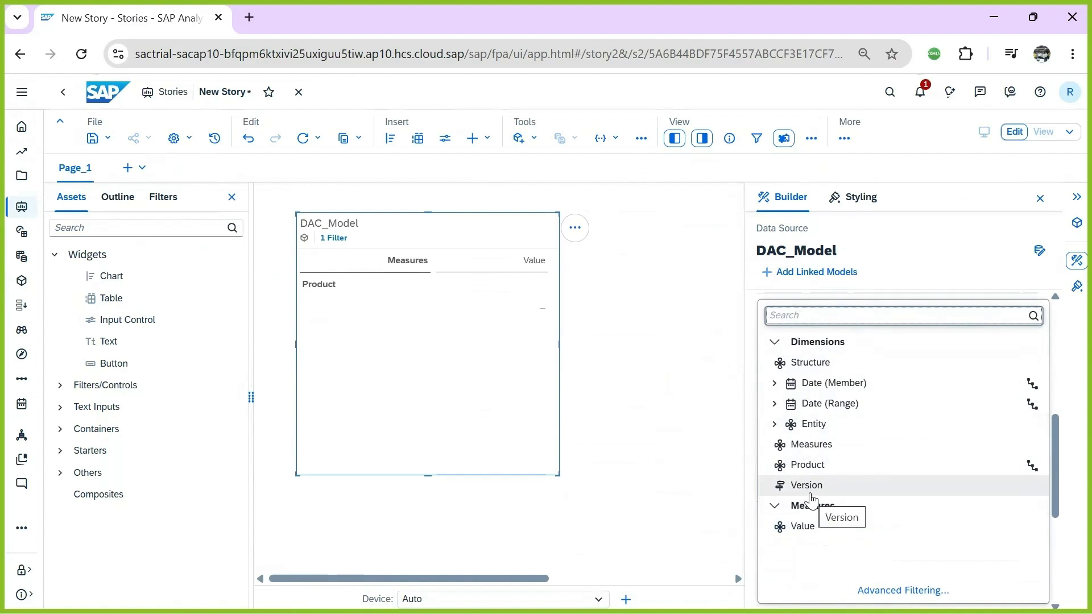
click(814, 486)
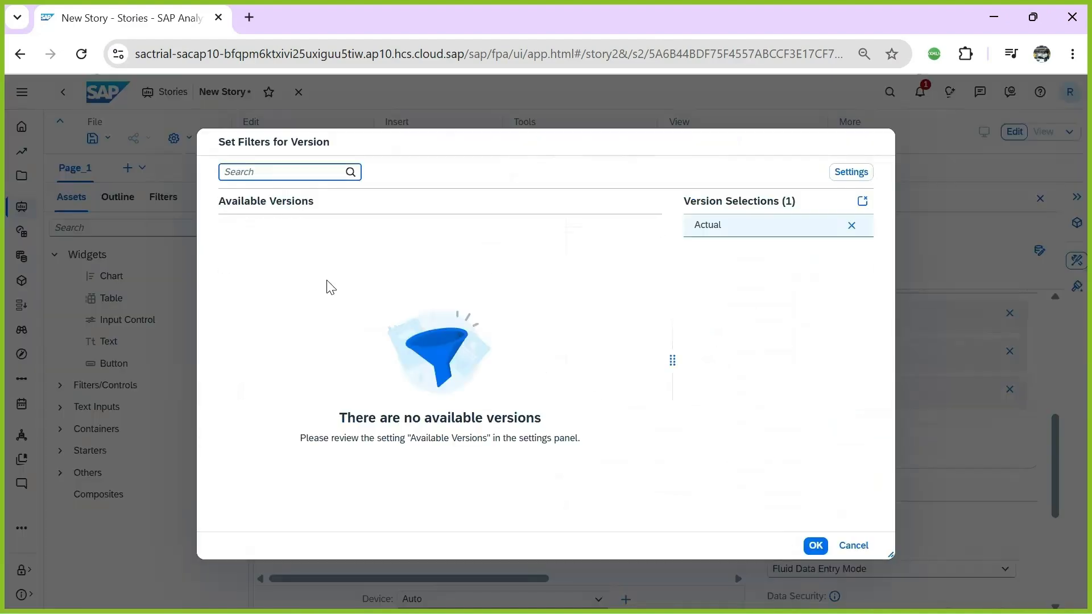
click(837, 174)
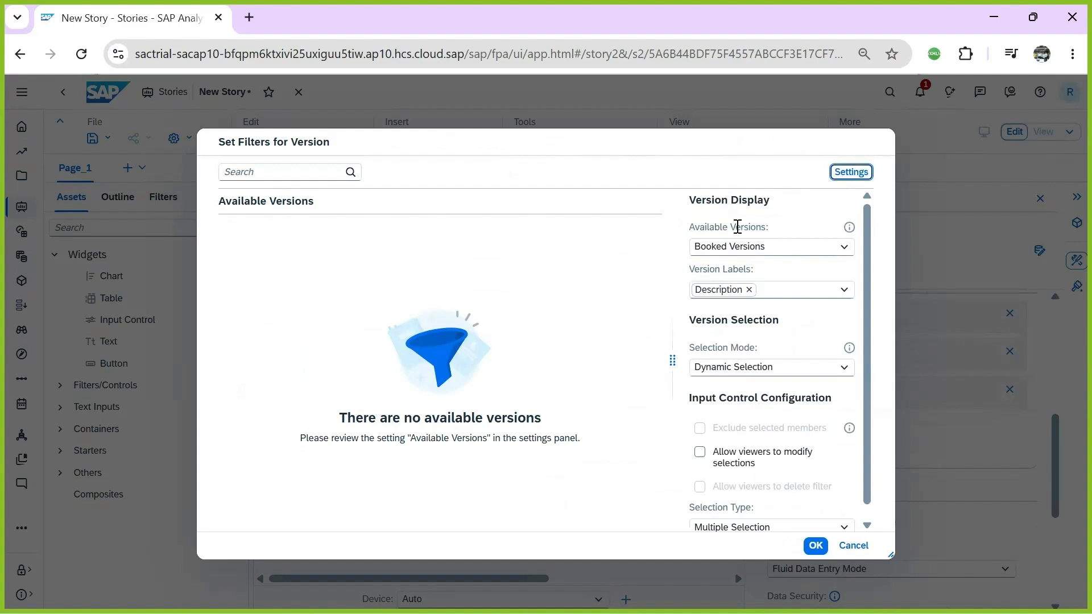
click(810, 256)
click(733, 267)
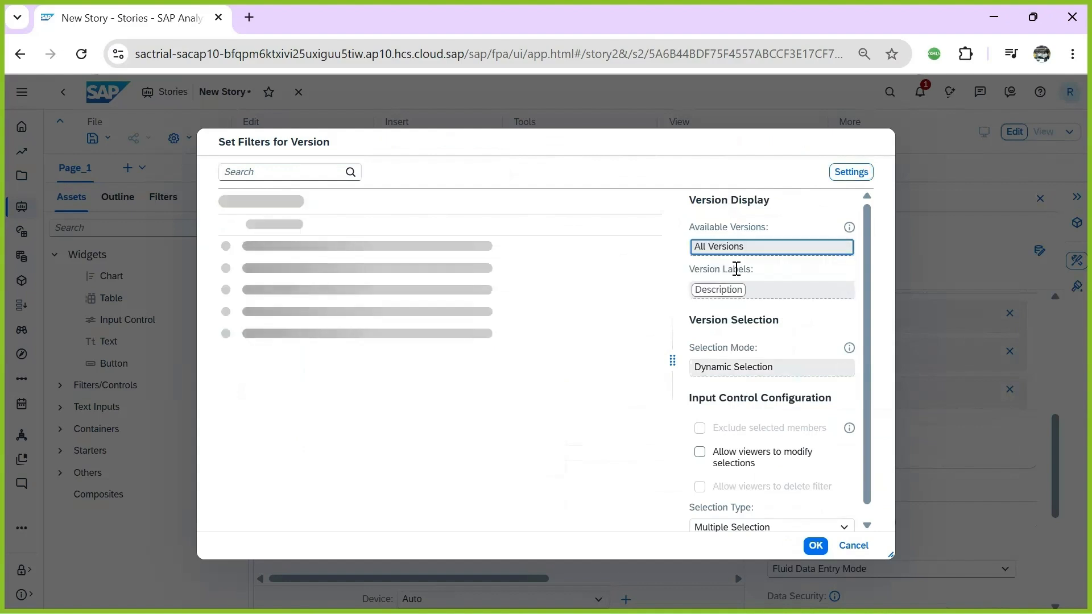
click(229, 265)
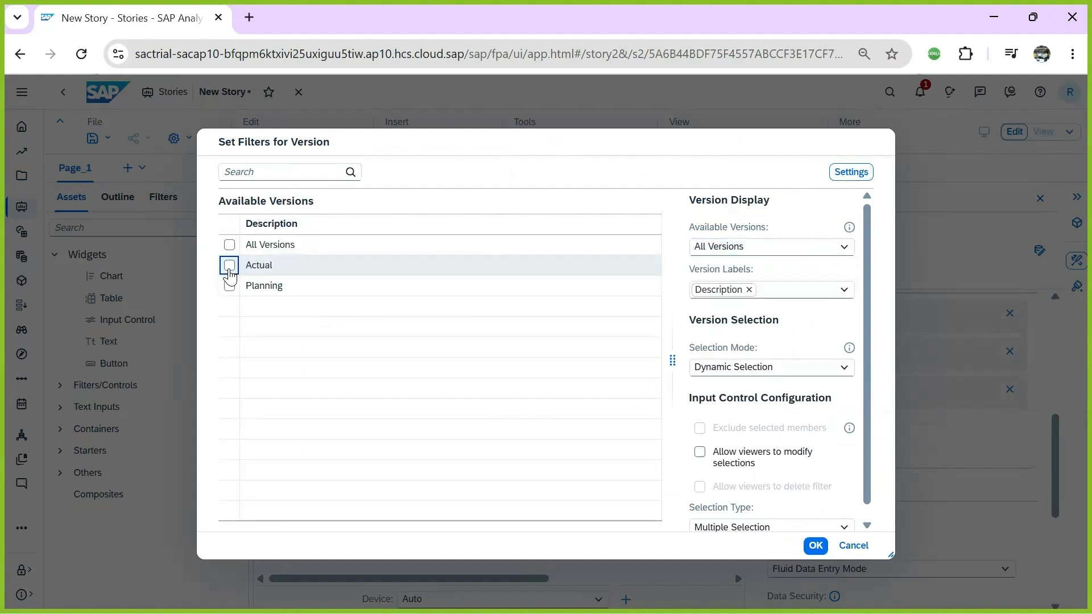
click(230, 285)
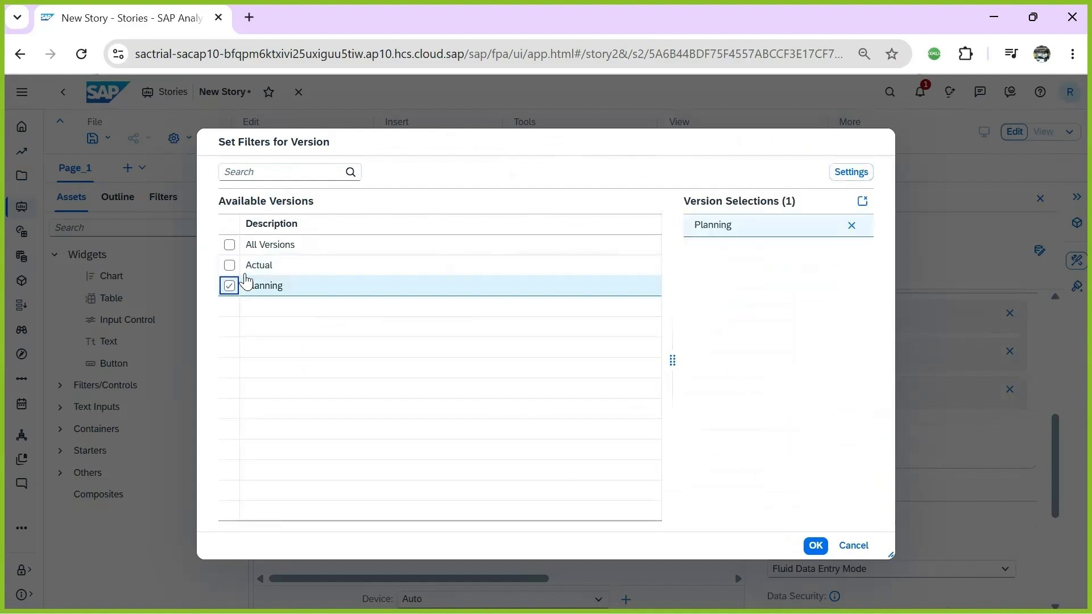
click(815, 546)
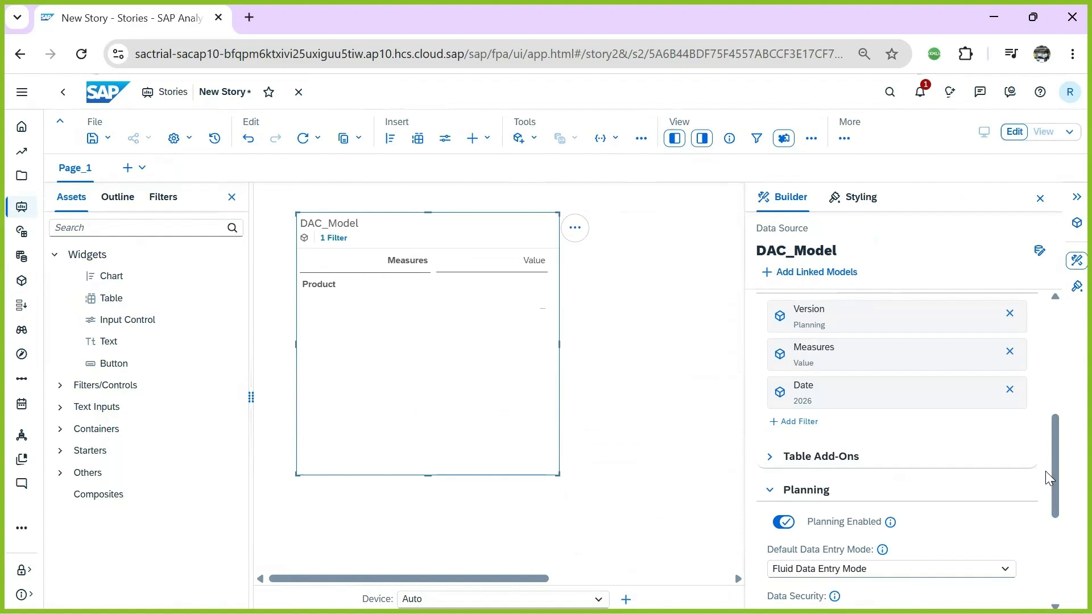
Add the Version dimension to the table's columns beneath Measures
drag(1054, 451, 1057, 360)
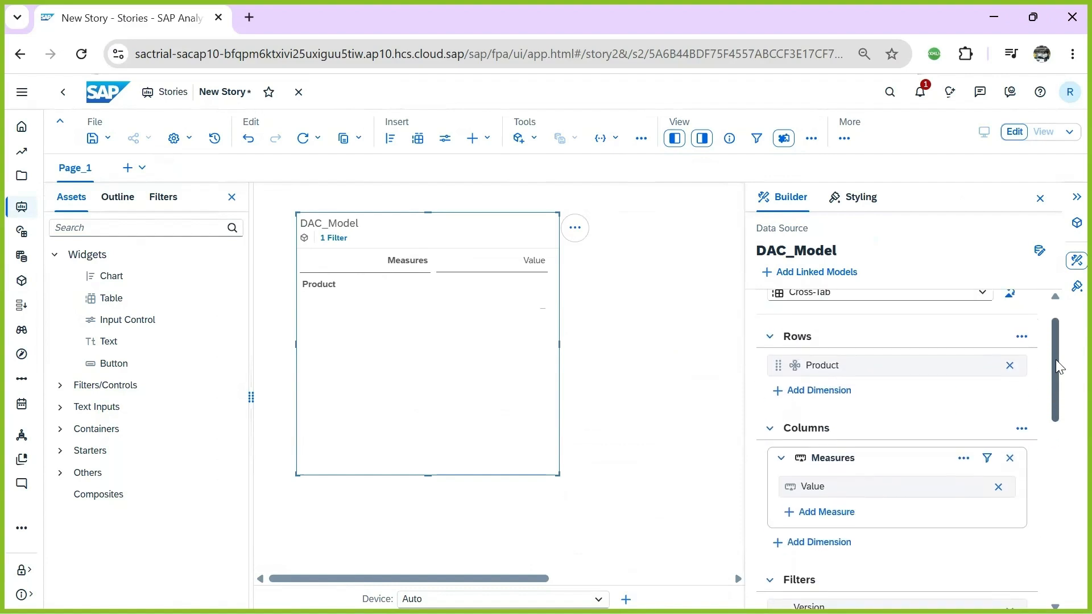
click(836, 545)
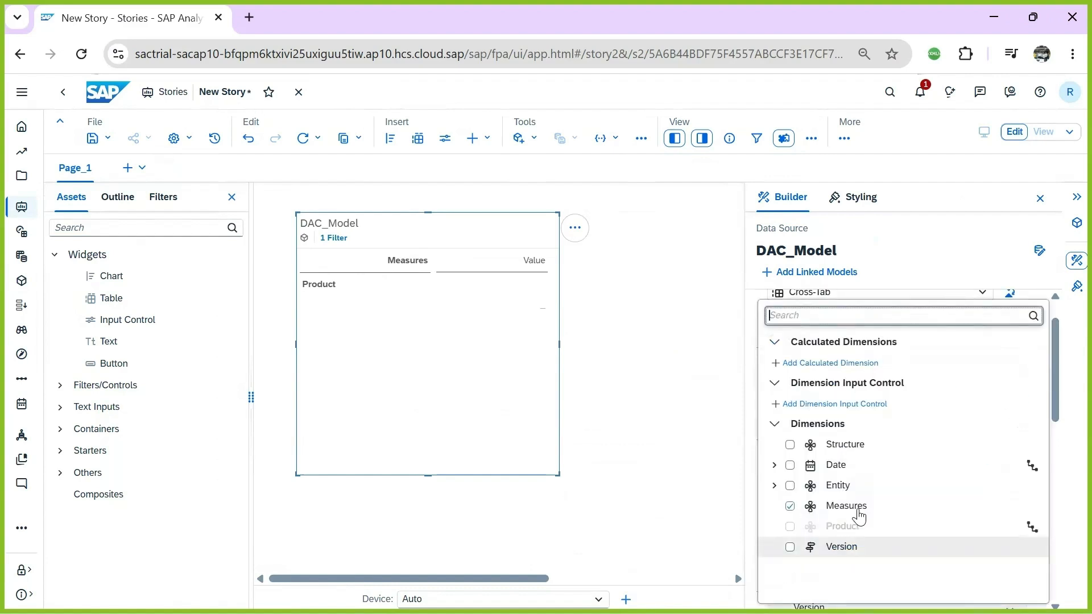
click(791, 547)
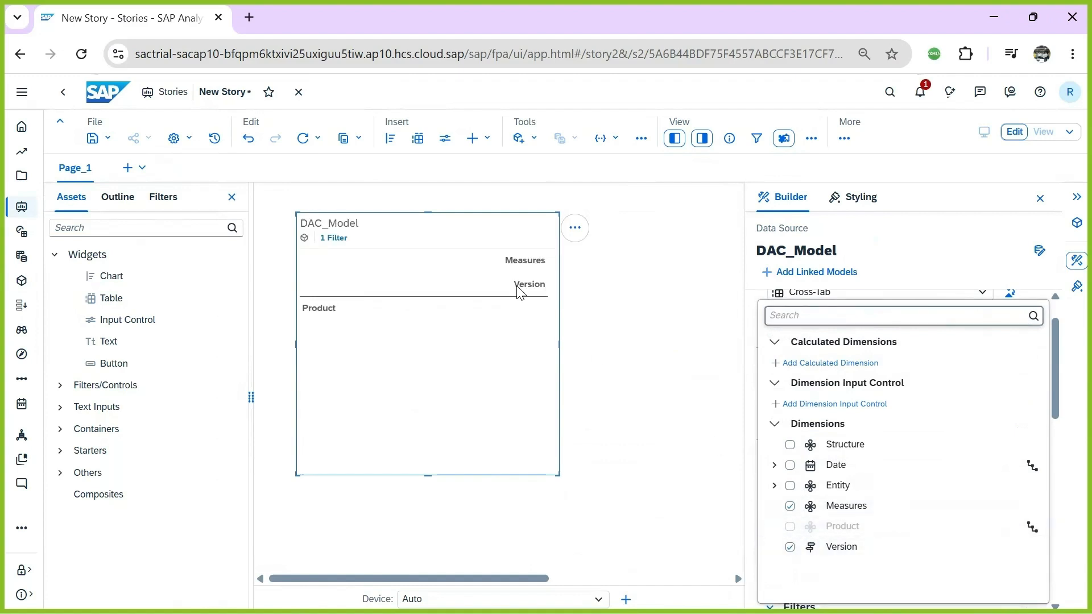
click(677, 433)
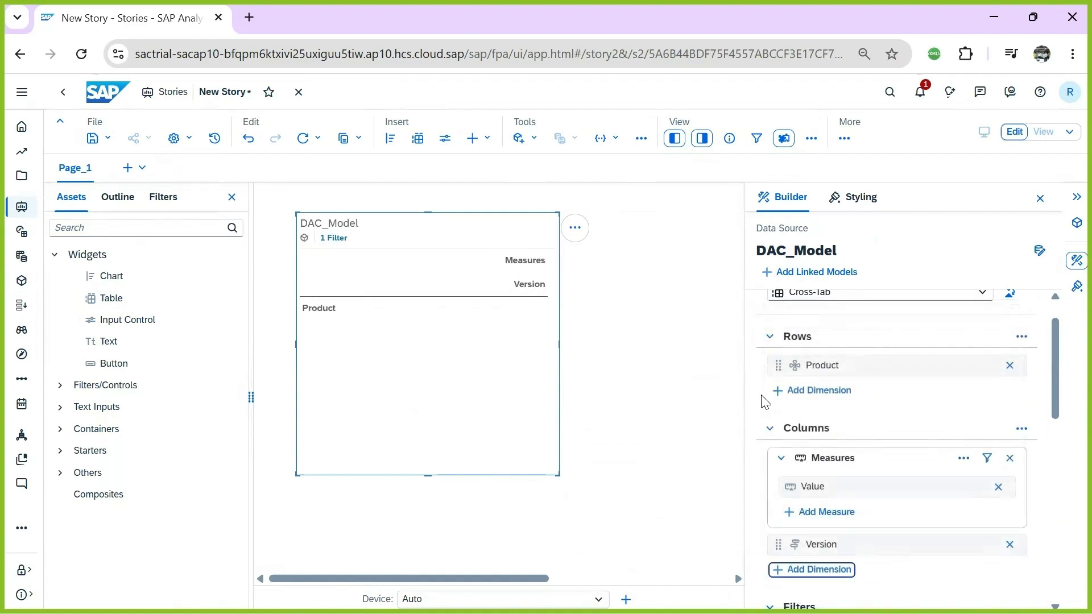
Show unbooked data for the Product rows and the Measures columns, and extend the table's height downward
click(966, 370)
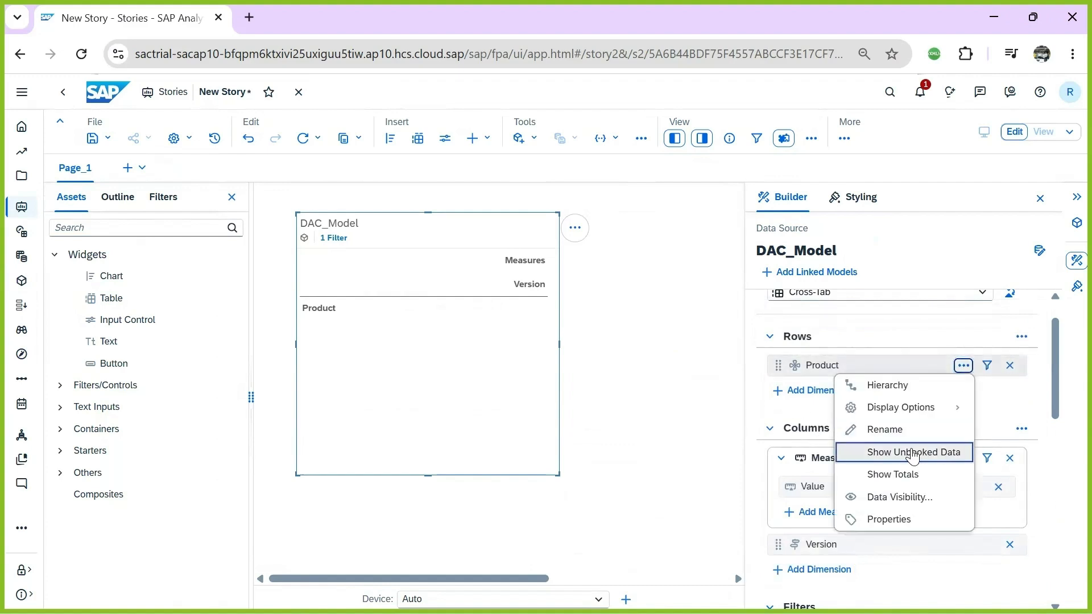
click(913, 453)
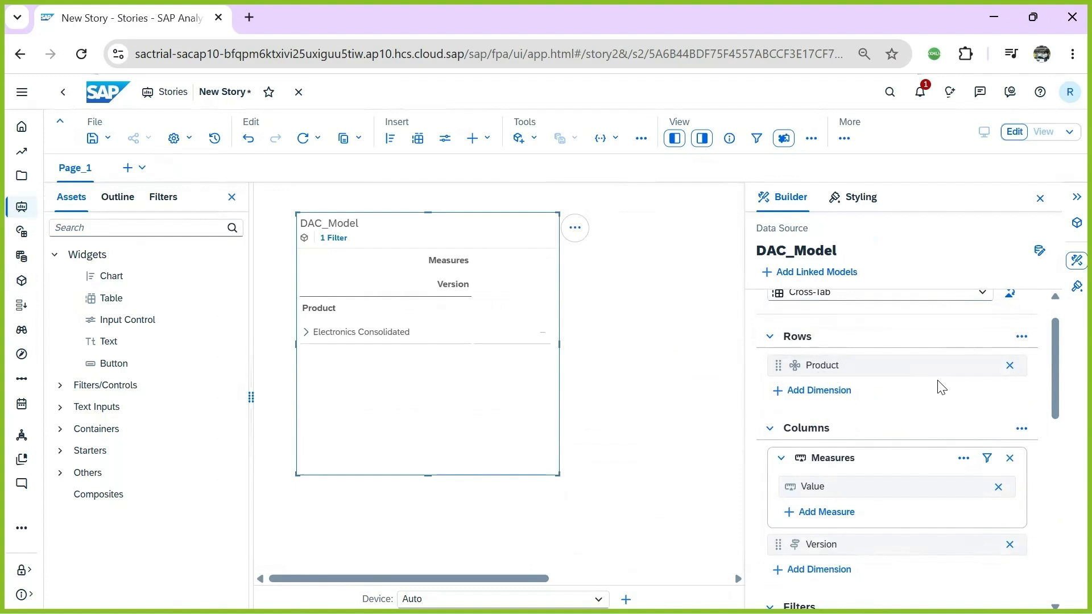
click(964, 458)
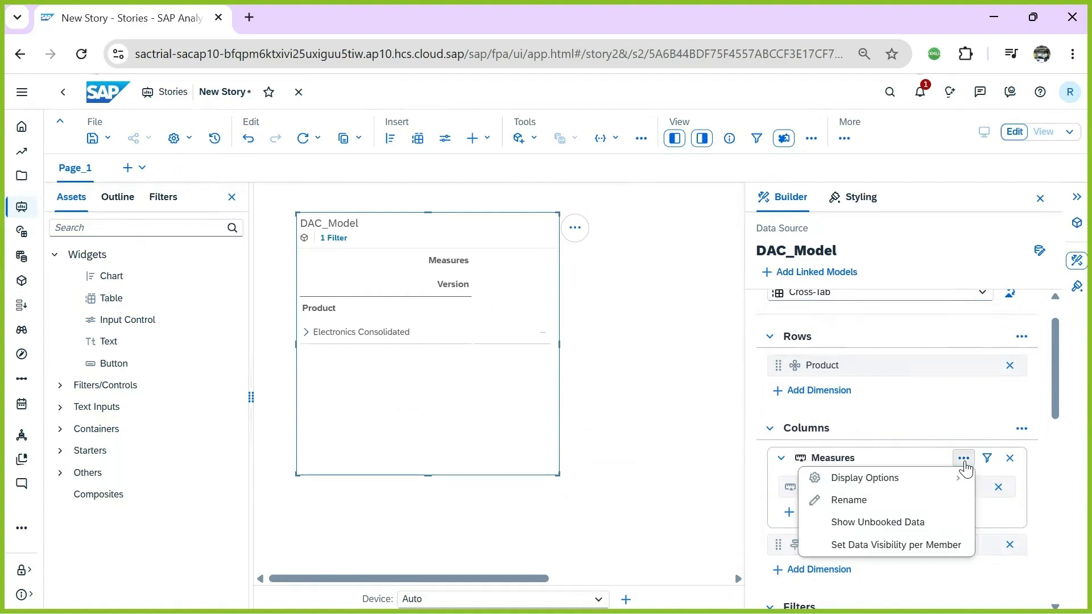
click(857, 522)
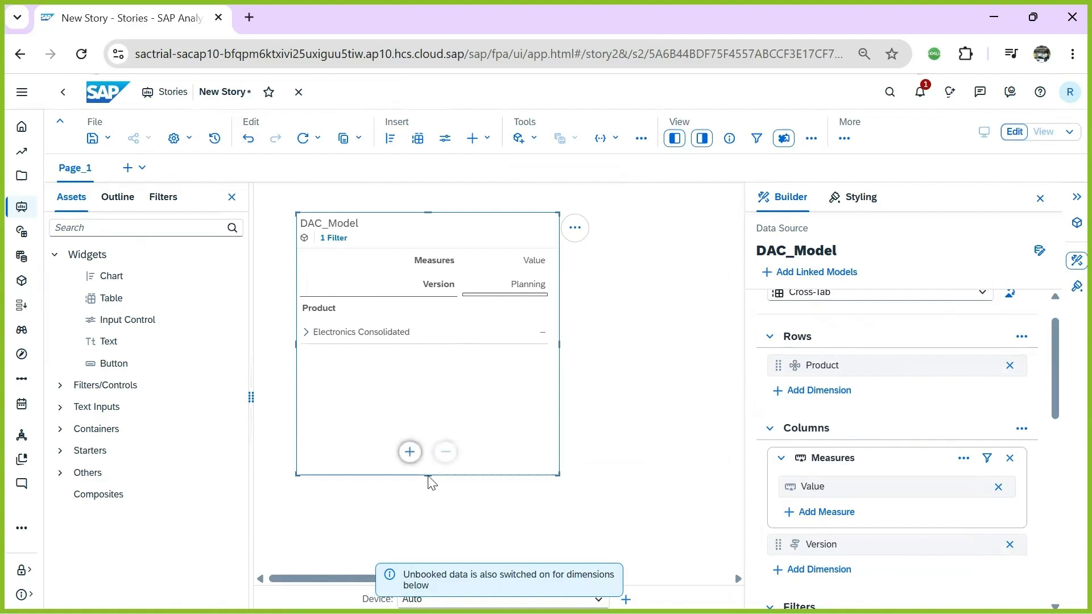
drag(430, 473, 422, 546)
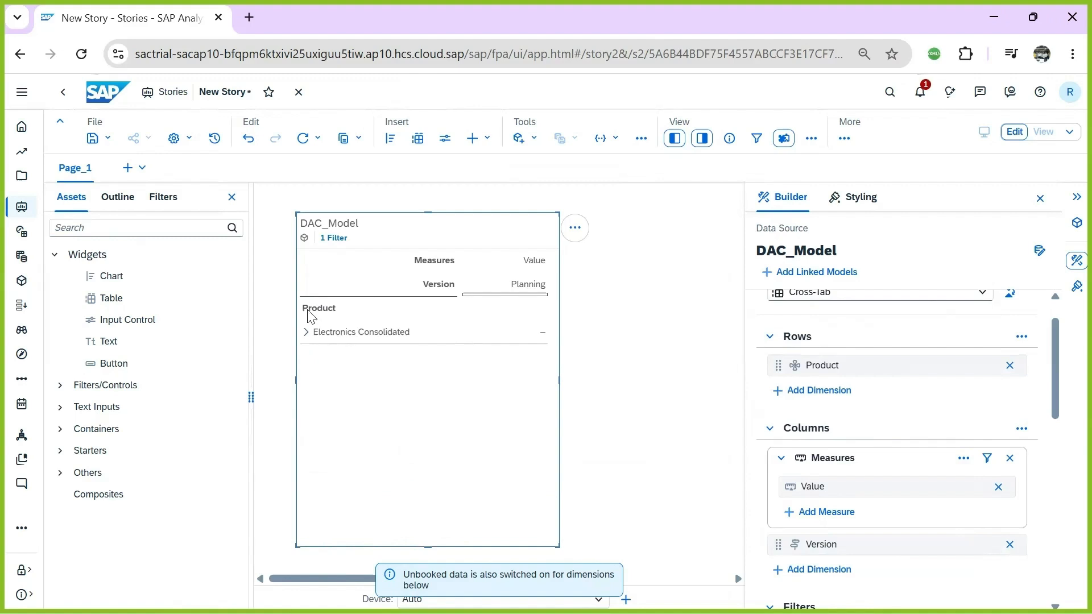
Set the Product rows to hierarchy H1 and drill them to Level 2
right_click(328, 310)
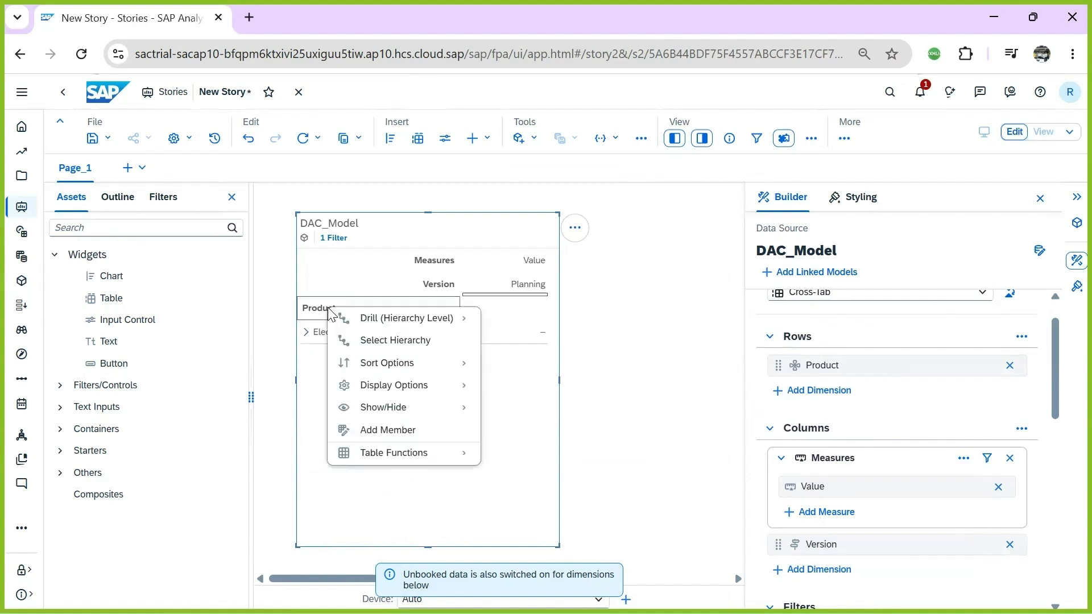
click(420, 340)
click(670, 335)
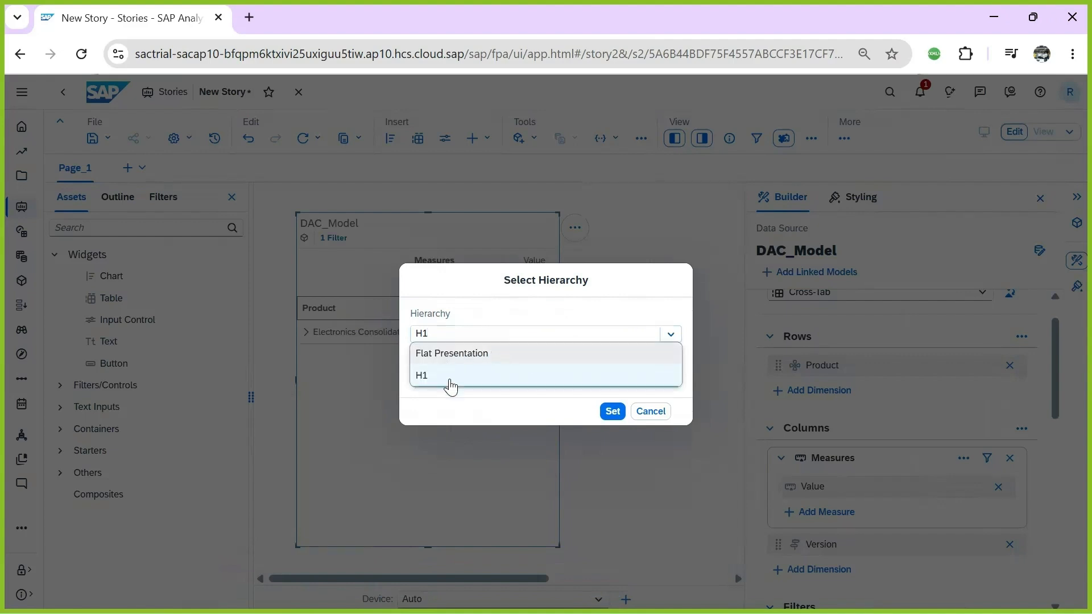
click(452, 375)
click(612, 411)
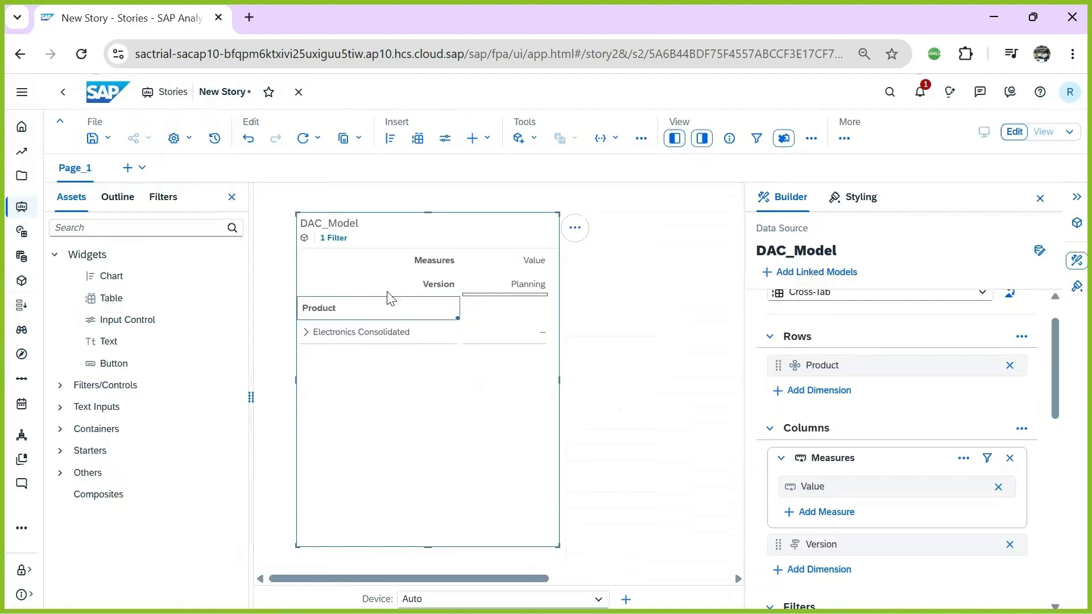
right_click(334, 314)
mouse_move(379, 318)
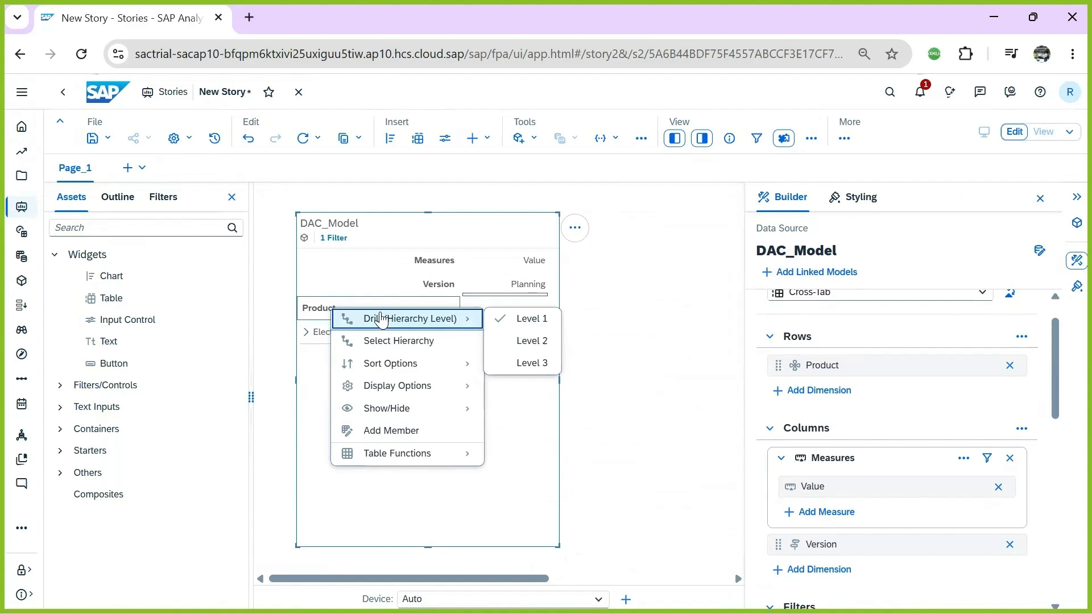
click(534, 343)
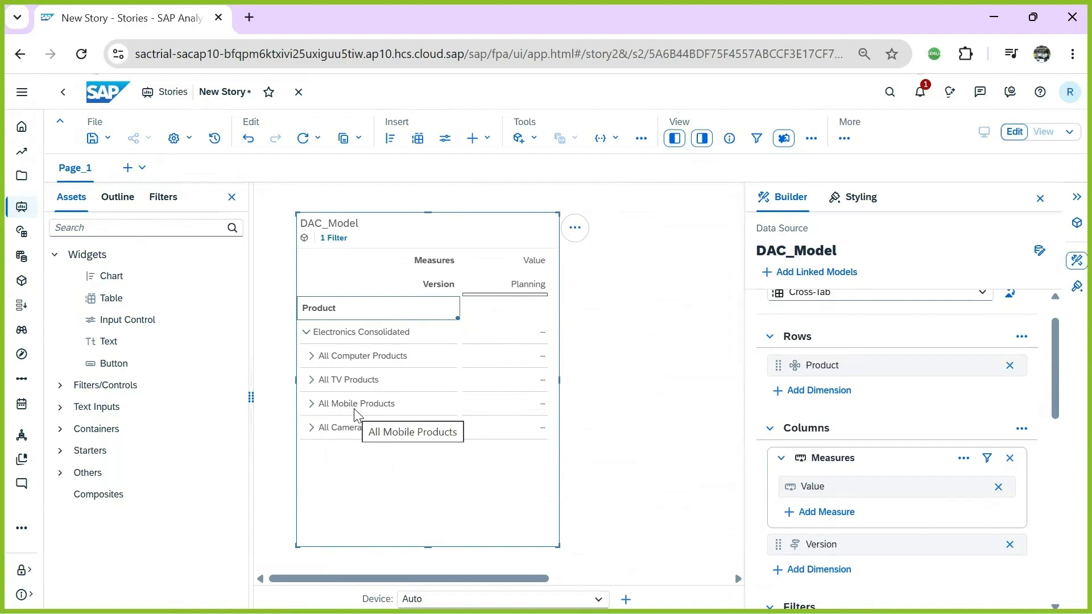
Expand All Computer Products in the table to examine its members, and collapse it again
click(312, 357)
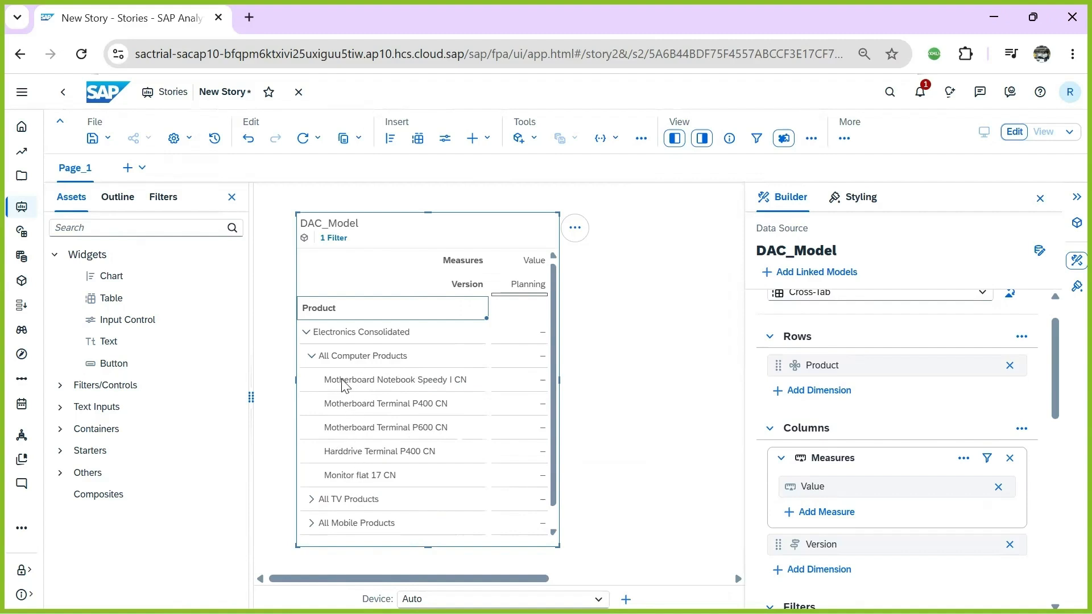
click(347, 362)
click(351, 337)
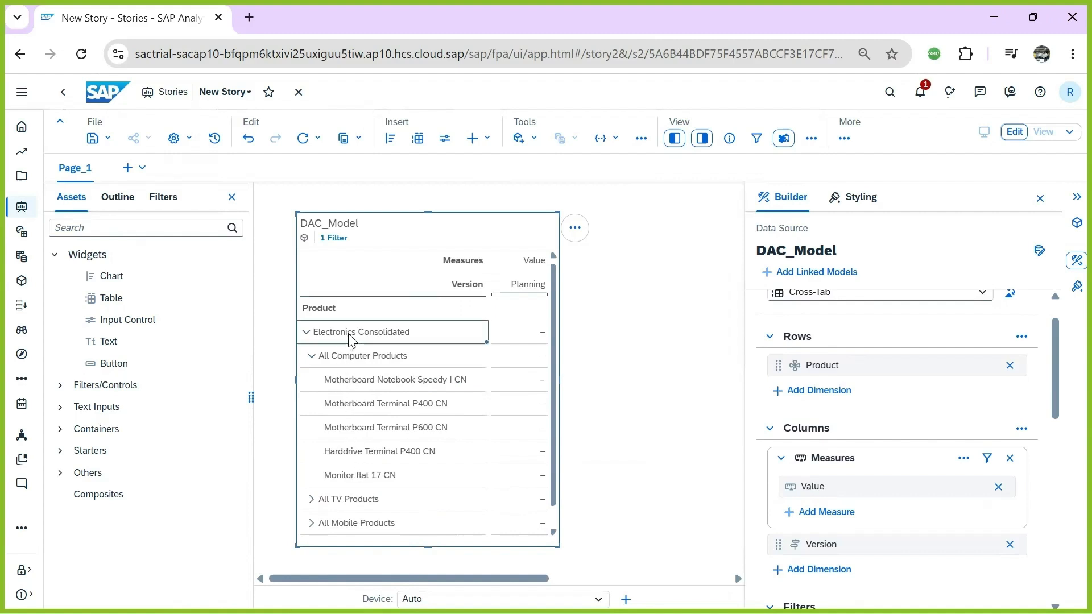
click(313, 359)
Narrow the table slightly and select the Planning value cell for All Computer Products
mouse_move(559, 380)
mouse_down()
mouse_move(682, 378)
mouse_move(543, 366)
mouse_up()
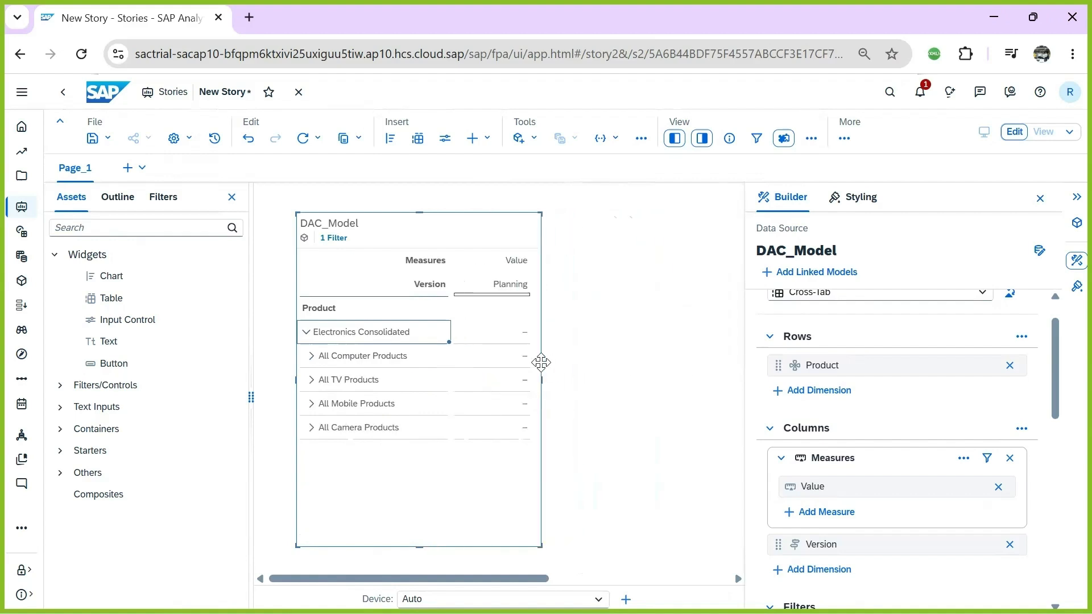
click(491, 338)
click(466, 360)
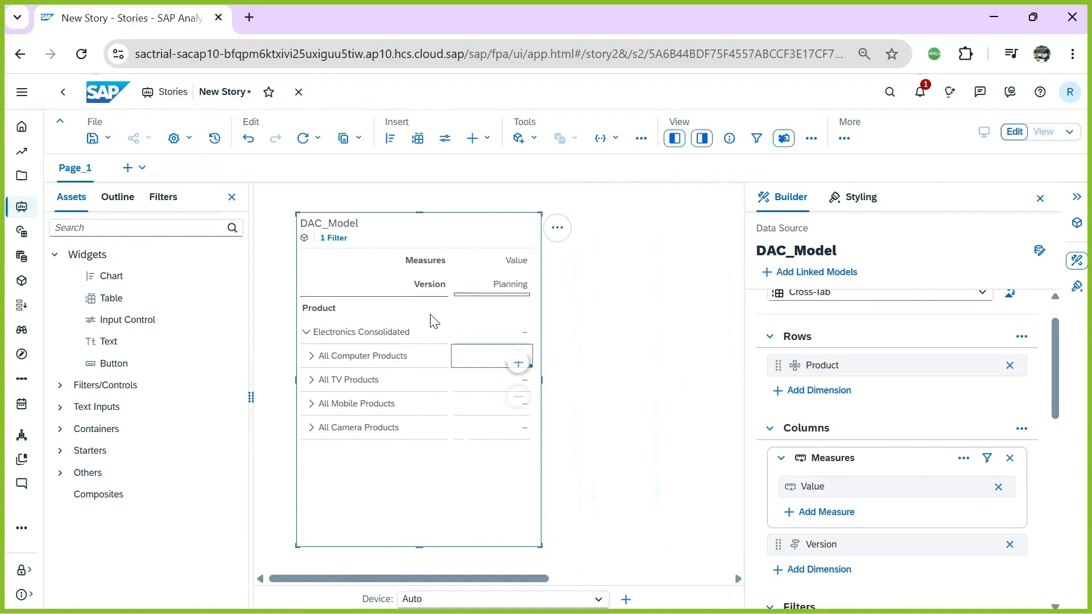
click(356, 140)
click(357, 140)
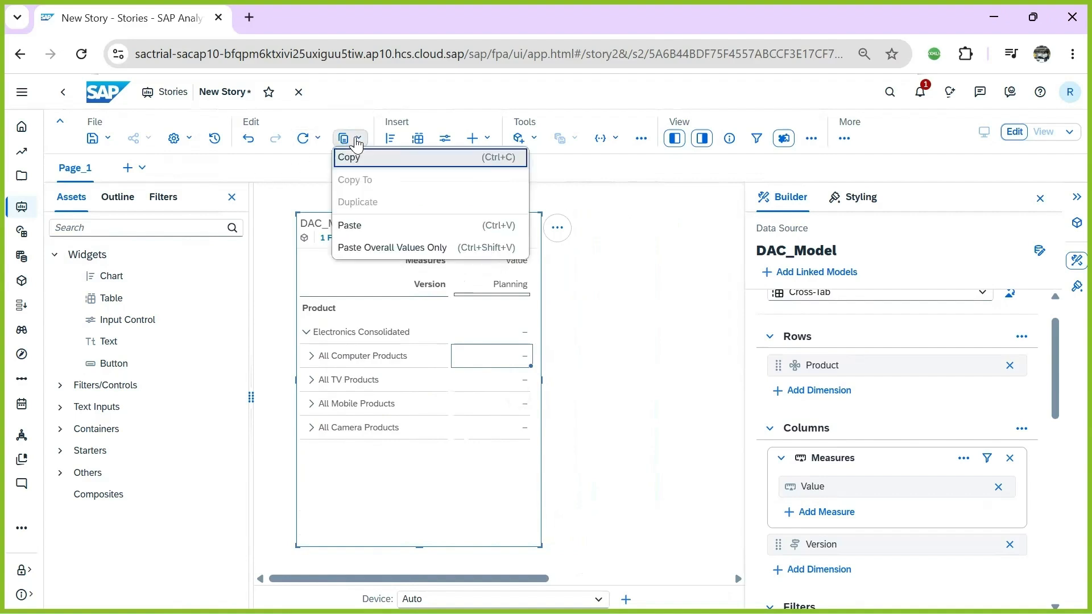
click(651, 358)
Start saving the story and name it HIER_DAC_Input_Form
click(107, 139)
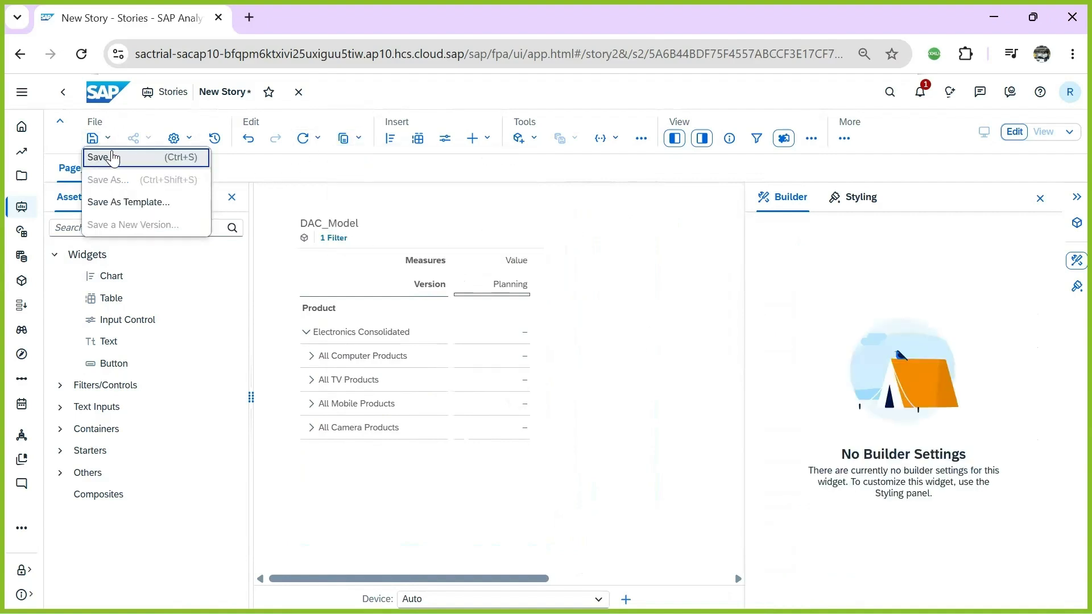
click(109, 159)
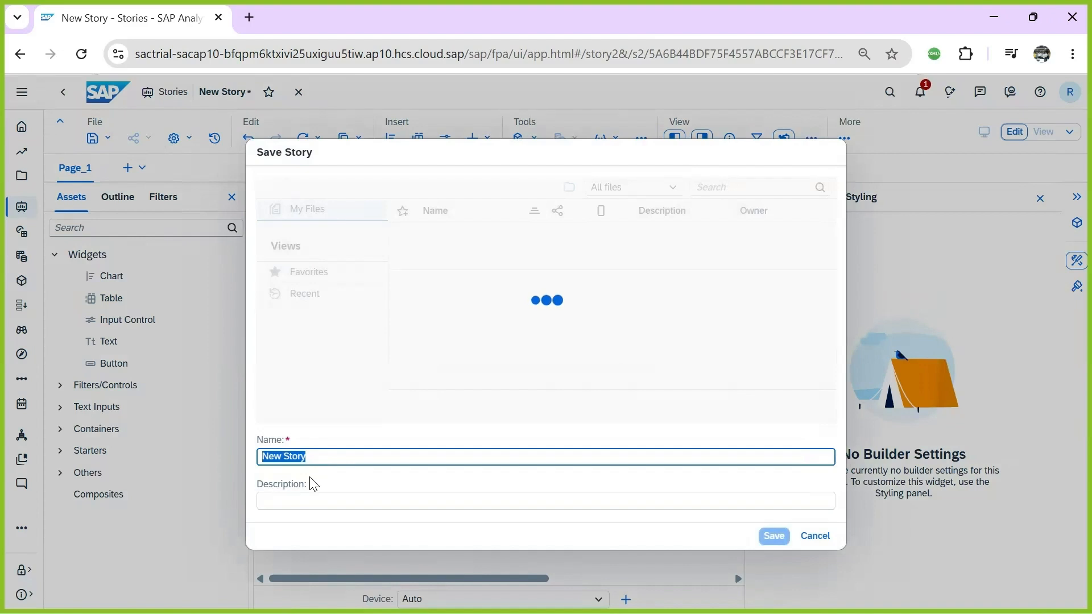
key(BackSpace)
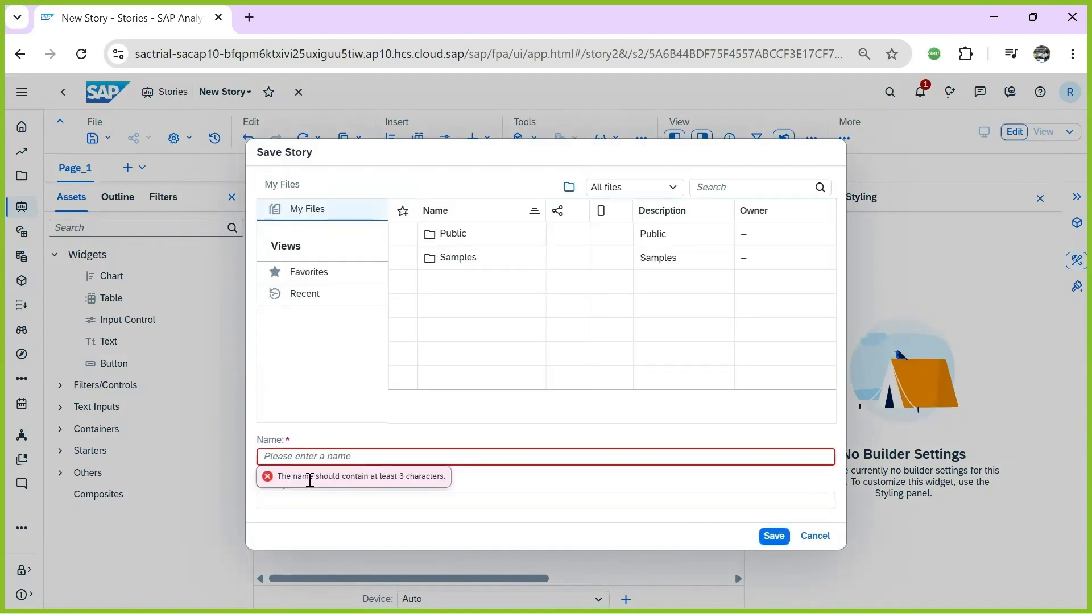
text(DAC_)
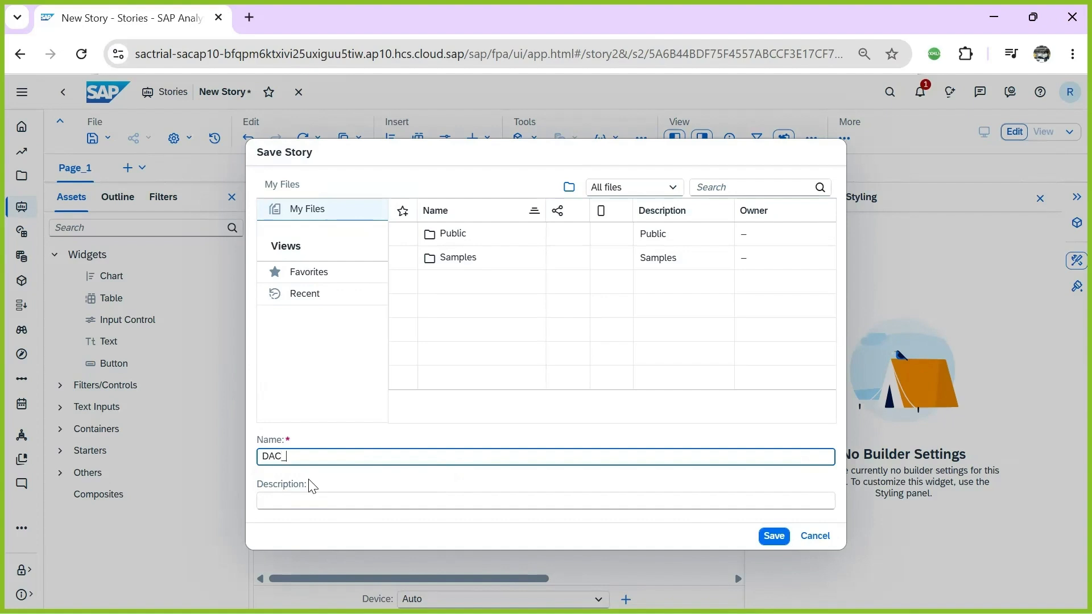
text(C)
key(BackSpace)
key(BackSpace)
key(BackSpace)
text(H)
key(Caps_Lock)
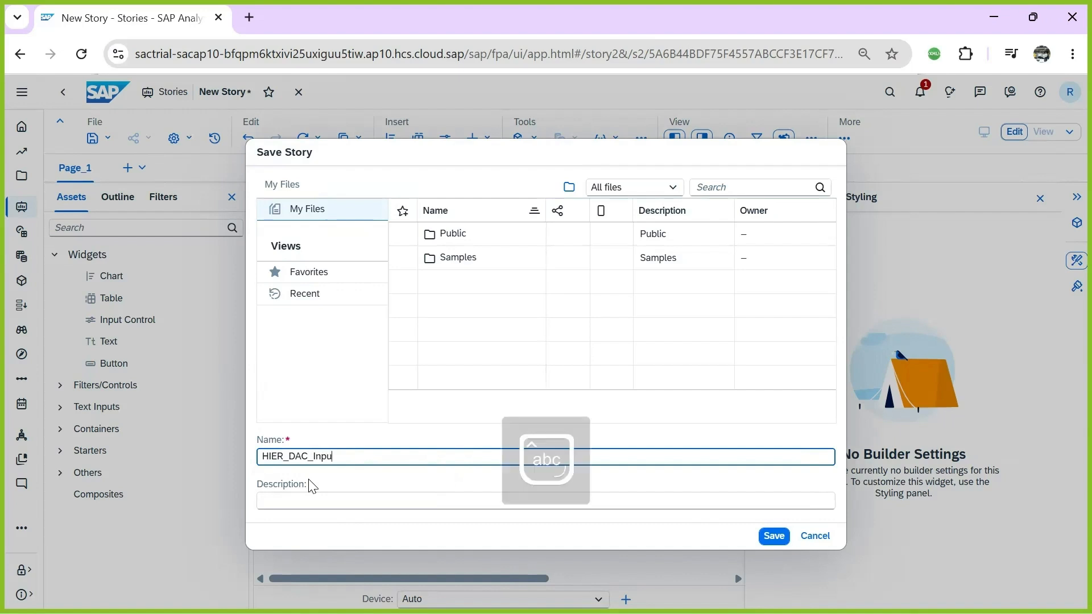
text(_Form)
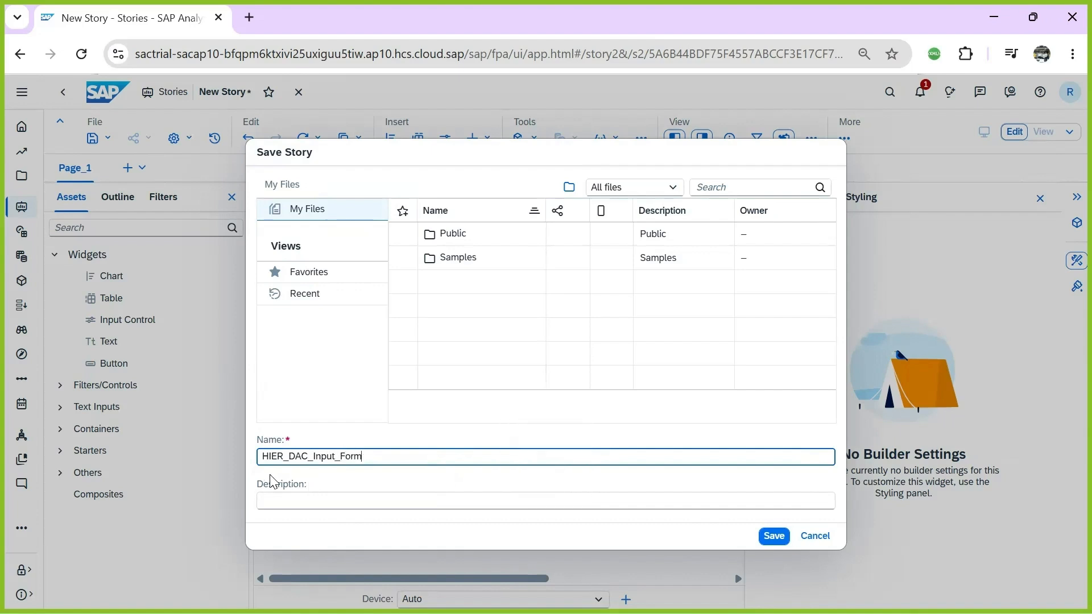
Use HIER_DAC_Input_Form as the description too, and save the story in the Public/E2Tech_Project folder
double_click(380, 456)
key(ctrl+c)
click(254, 503)
key(ctrl+v)
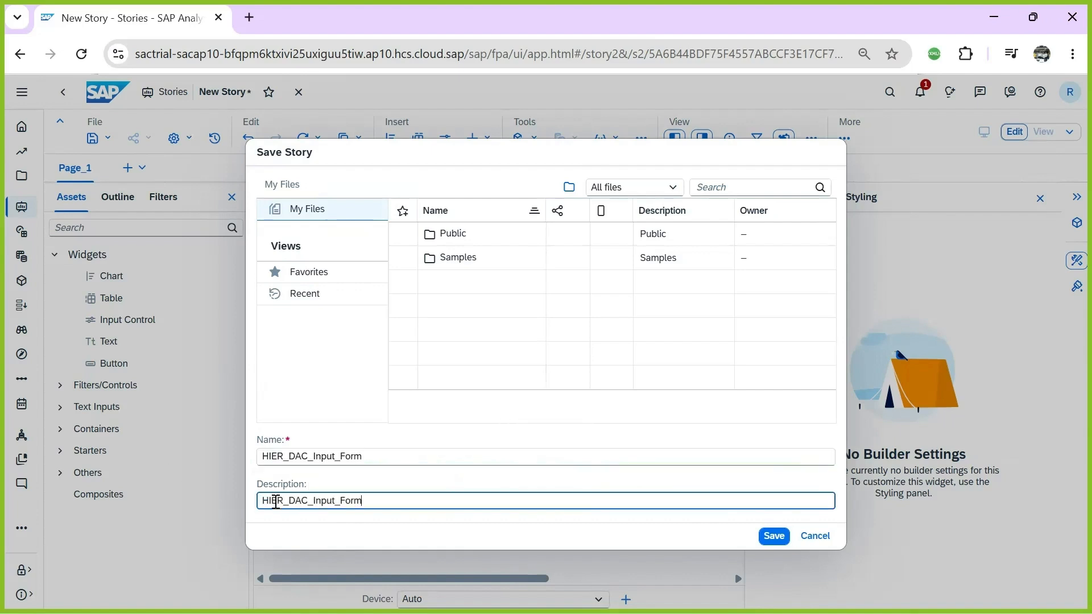
click(453, 234)
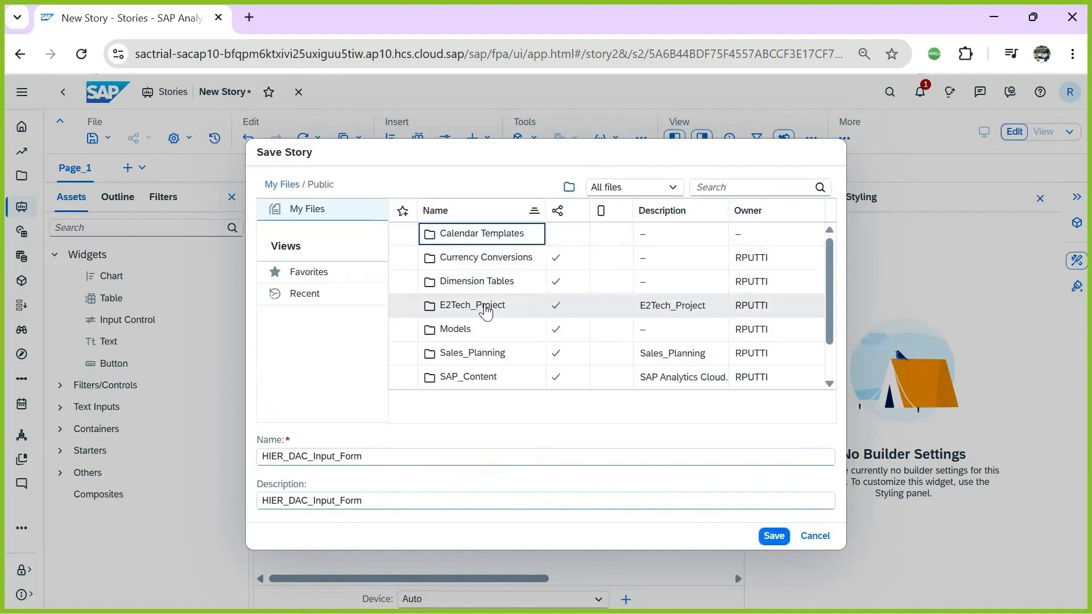
double_click(482, 304)
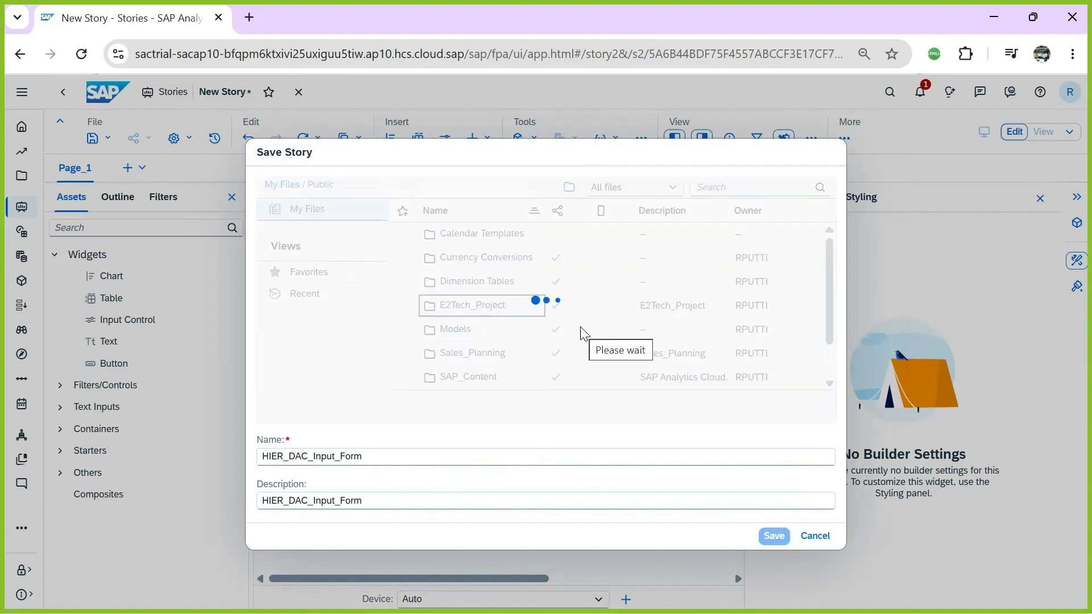
click(777, 536)
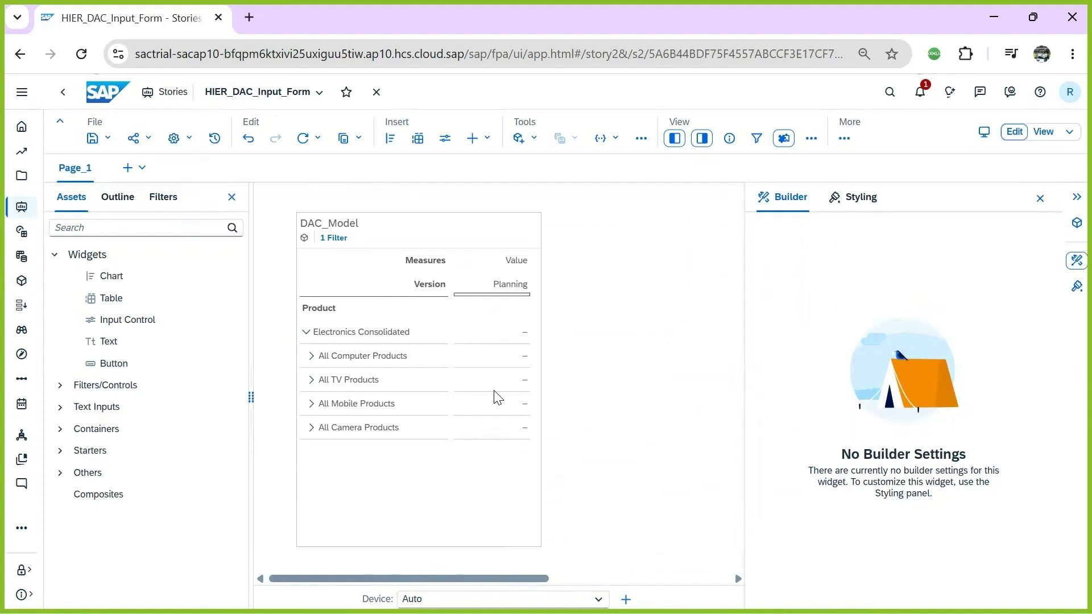
Expand All Computer Products and enter 5000 as its Planning value
click(497, 367)
click(314, 362)
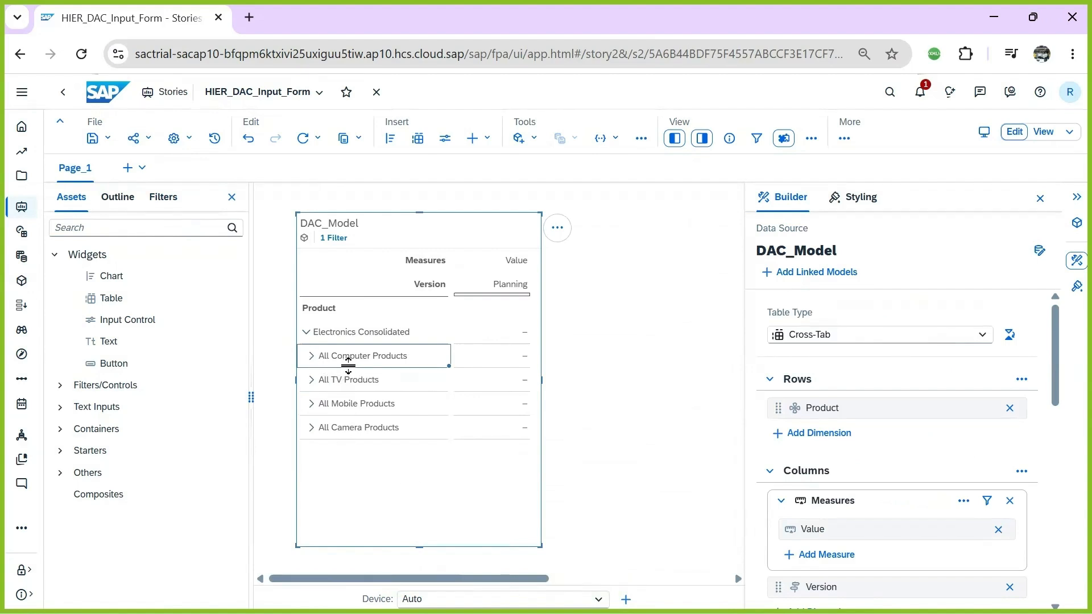
click(312, 358)
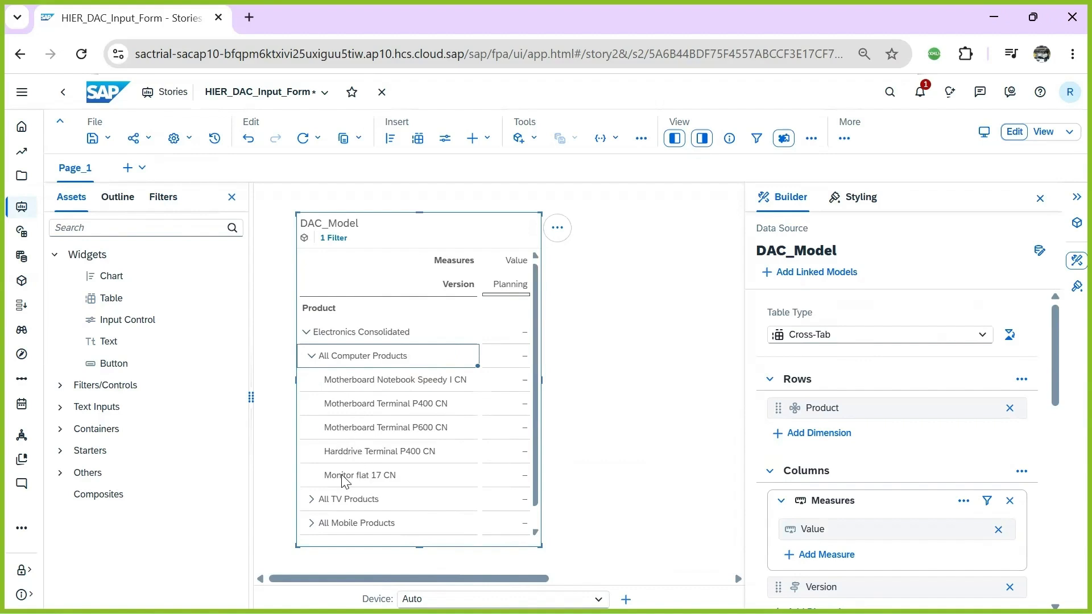
click(500, 364)
double_click(504, 359)
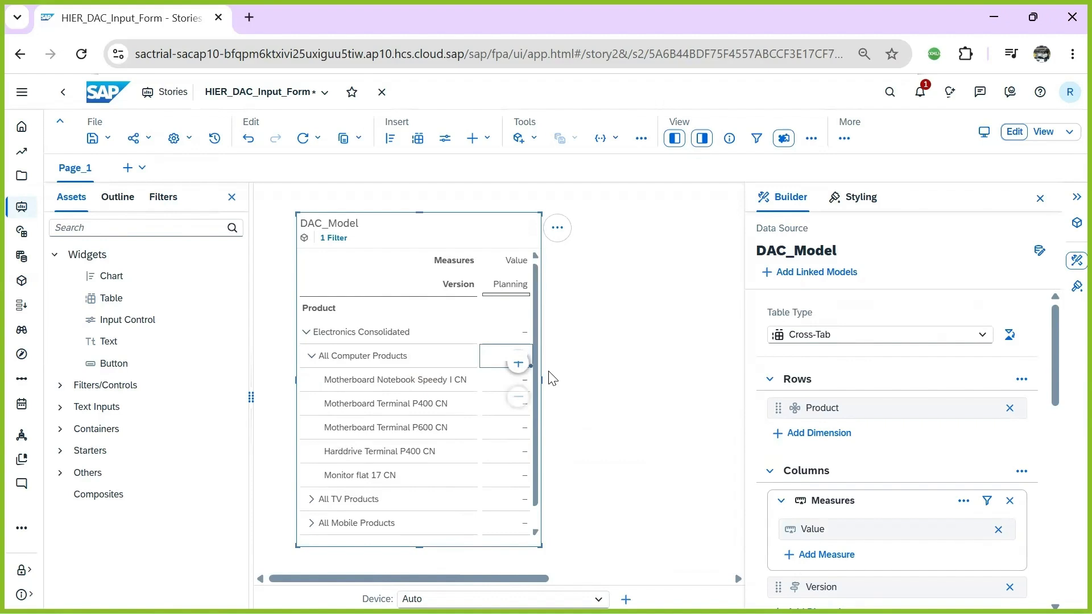
key(Return)
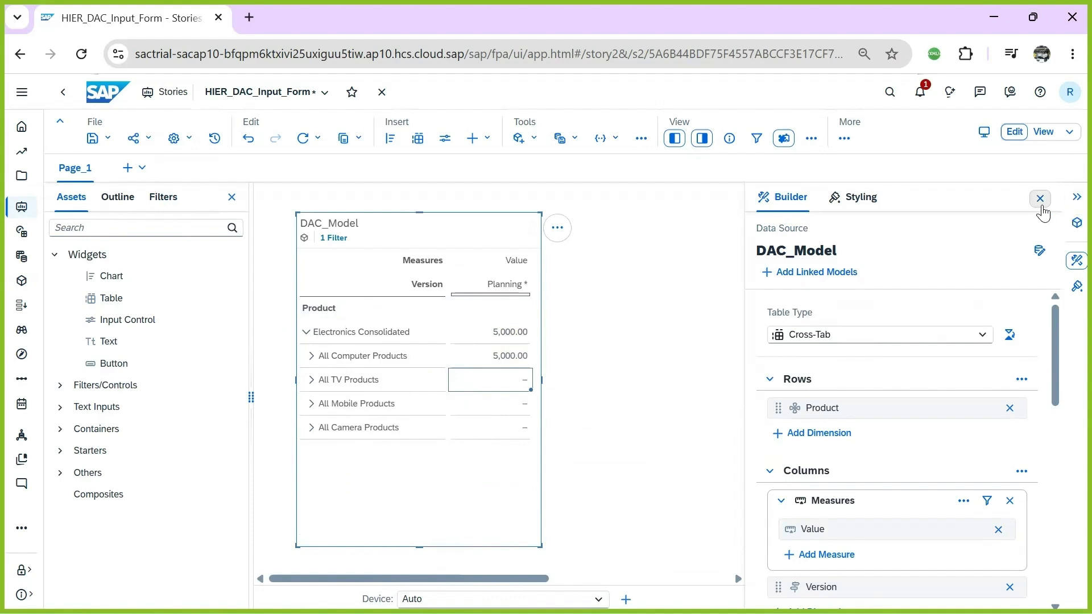
Make the table slightly taller and, after checking the members of All TV Products, set its Planning value to 8000
click(1076, 197)
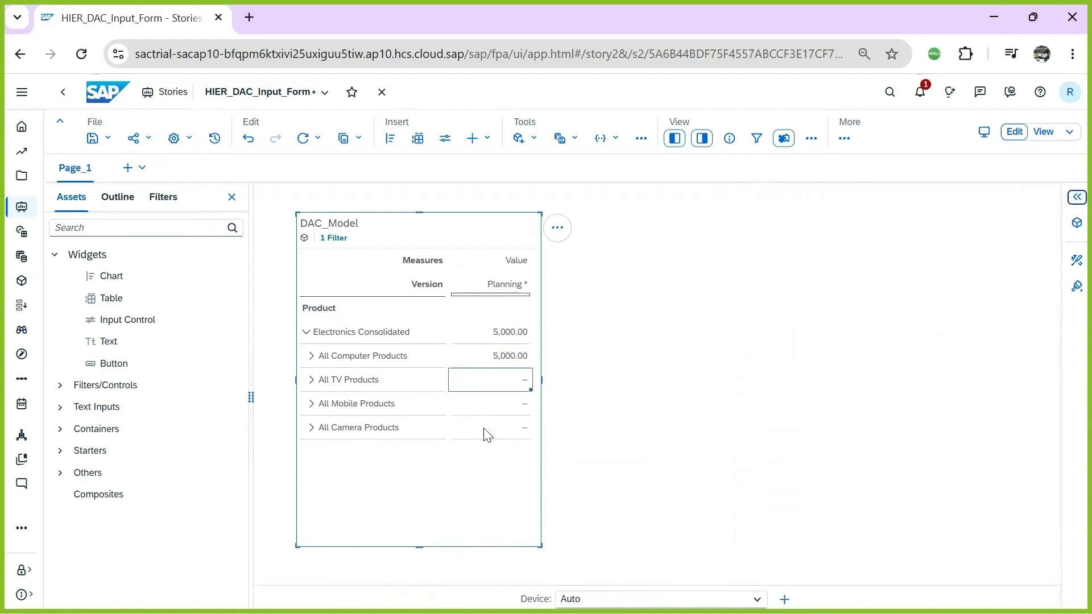
drag(420, 547, 420, 570)
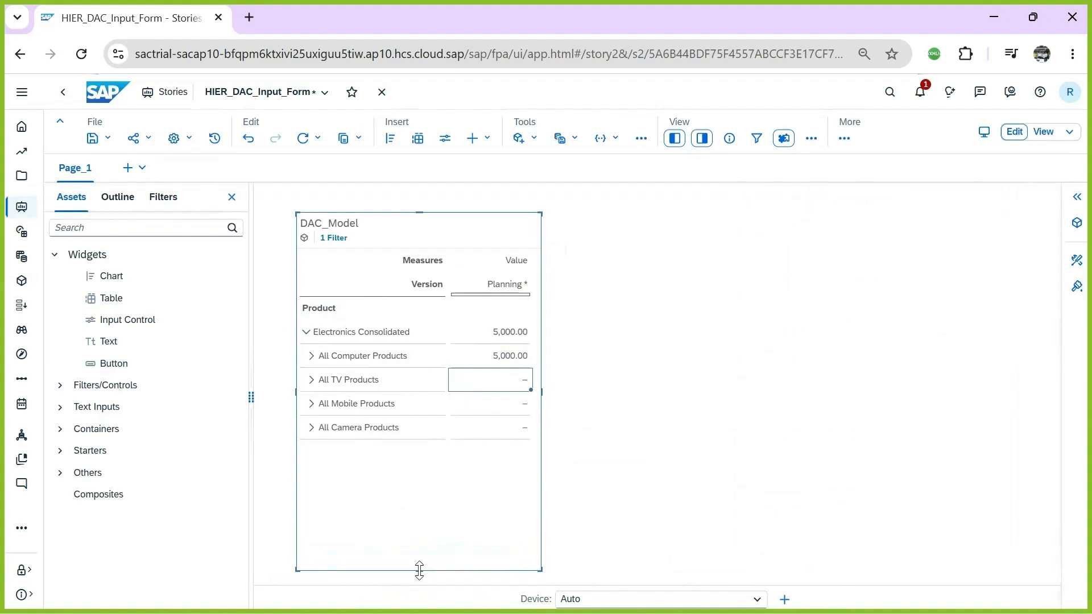
click(311, 380)
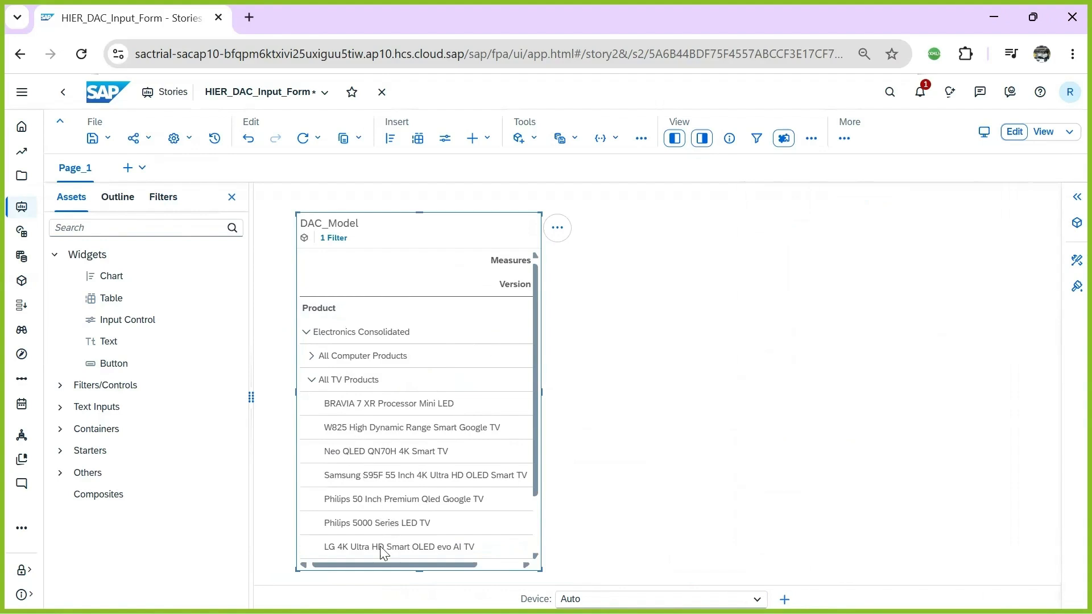
drag(536, 477, 527, 514)
click(310, 335)
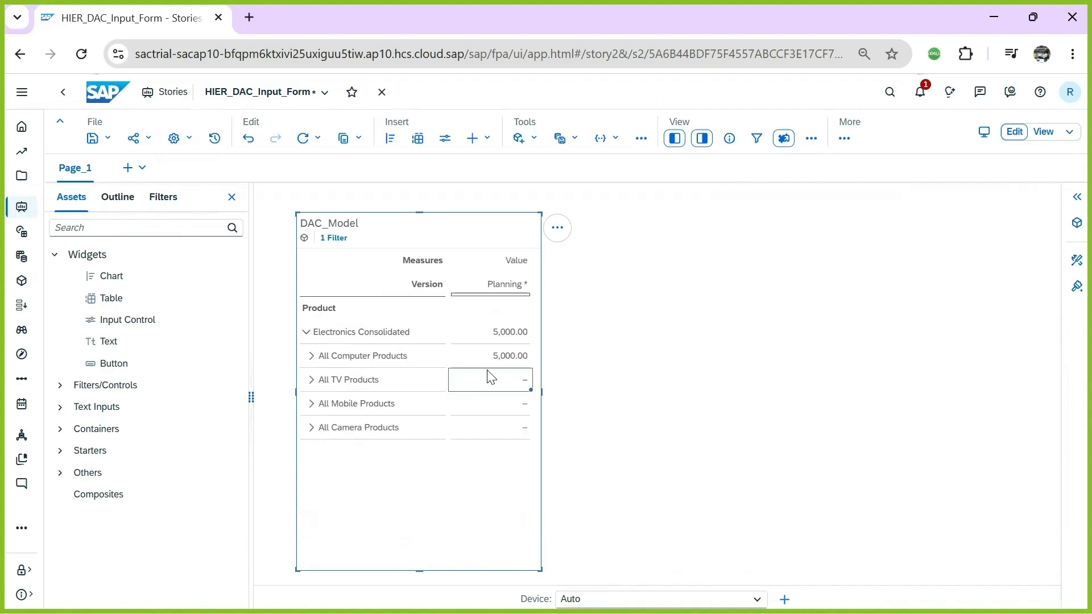
text(8000)
key(Return)
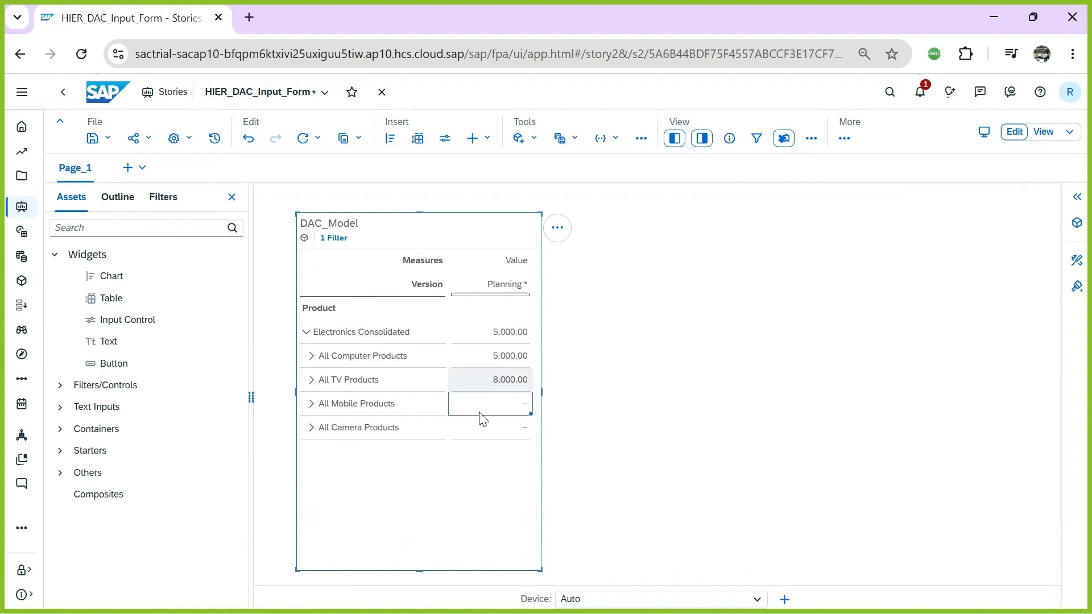
Set the Planning values to 7000 for All Mobile Products and 3000 for All Camera Products, checking the members of each
click(312, 405)
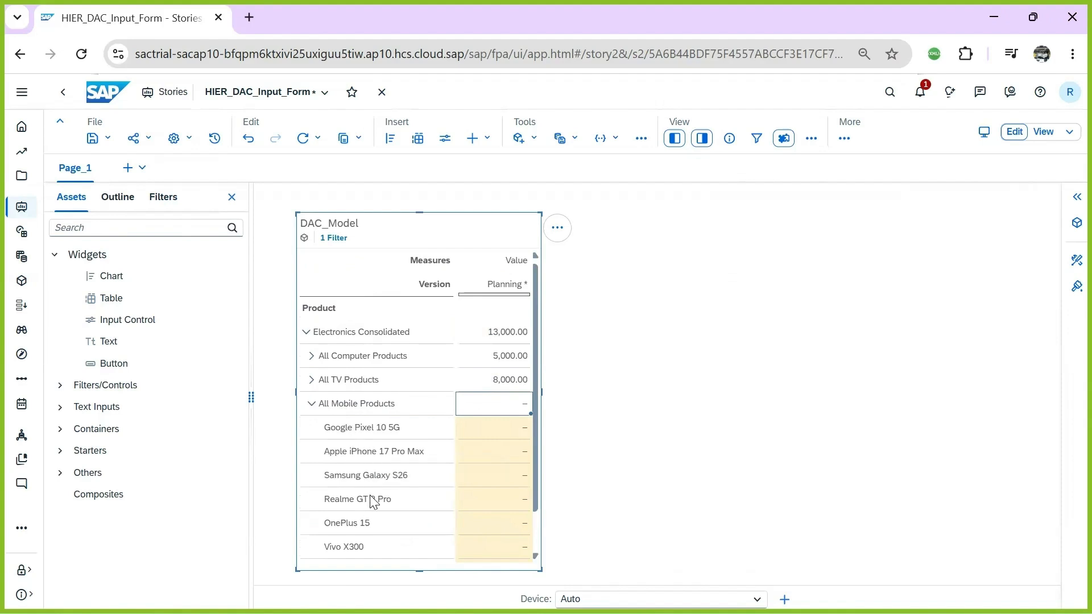
click(357, 550)
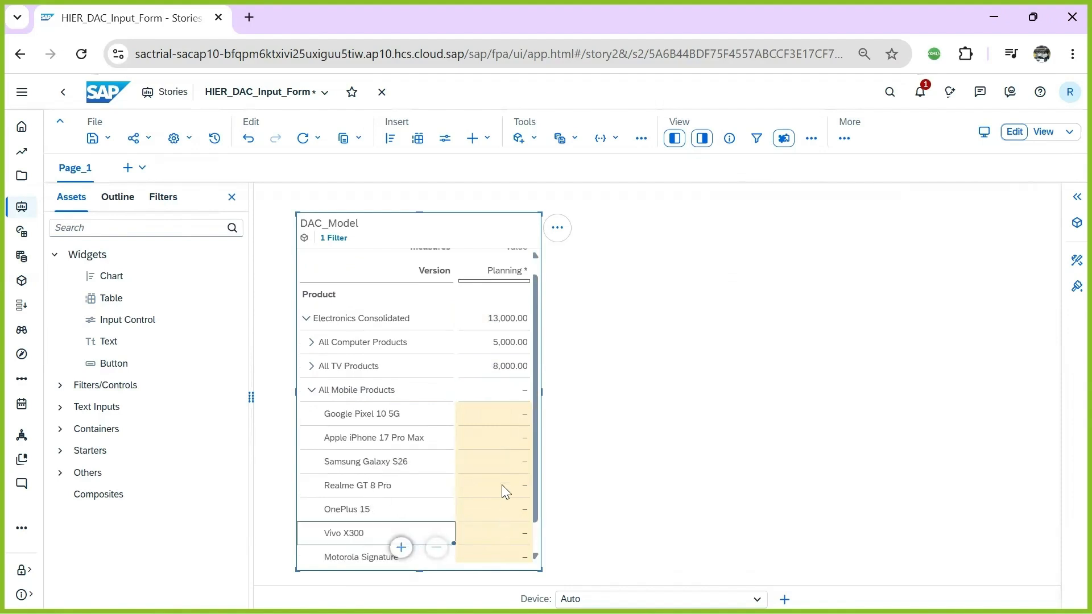
scroll(533, 493, down, 1)
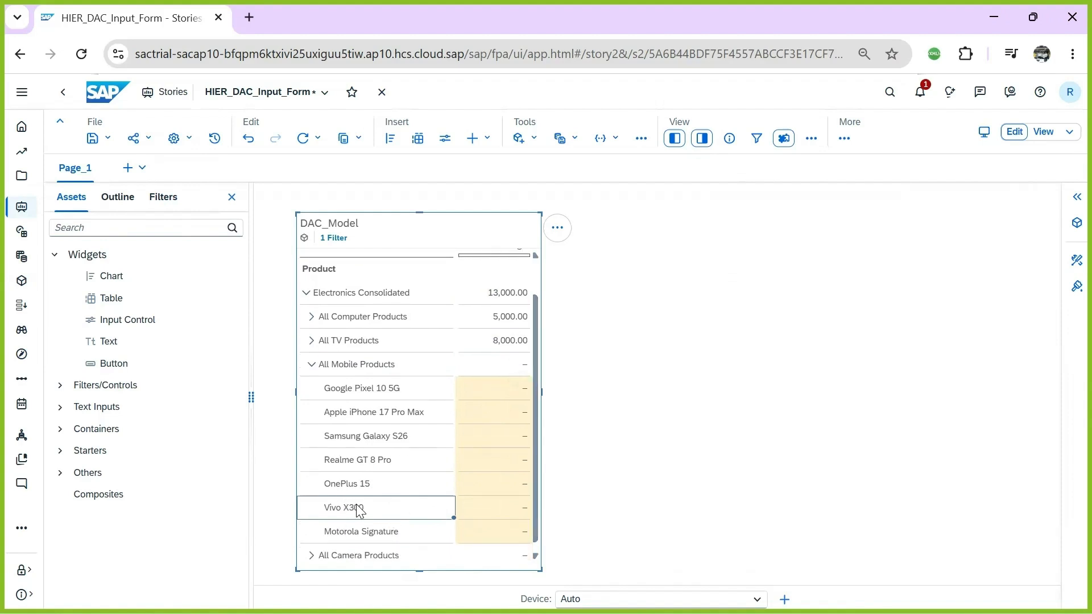
click(490, 372)
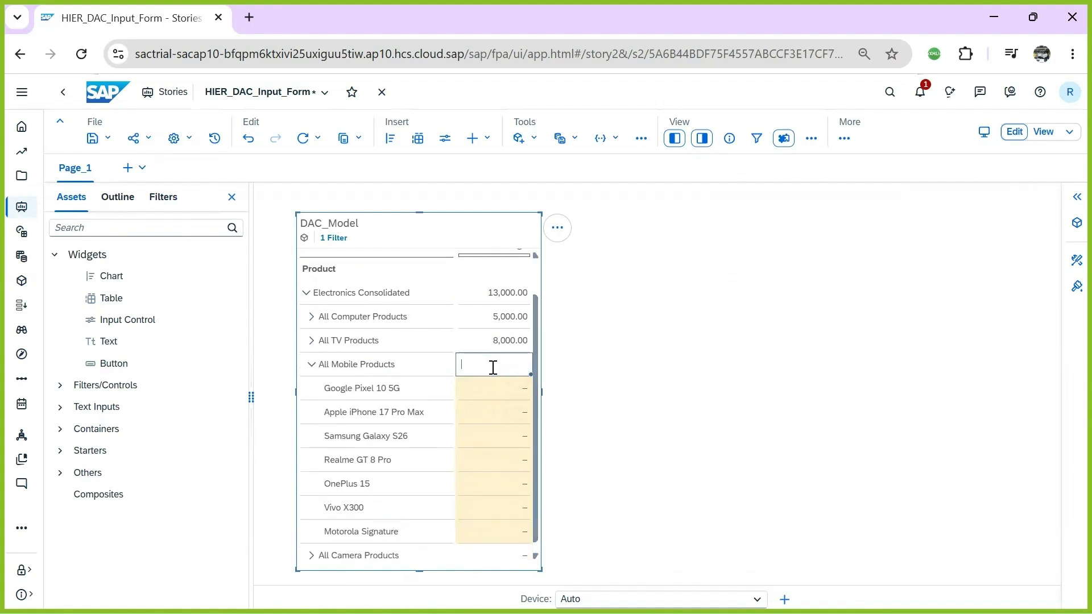
text(7,)
key(Return)
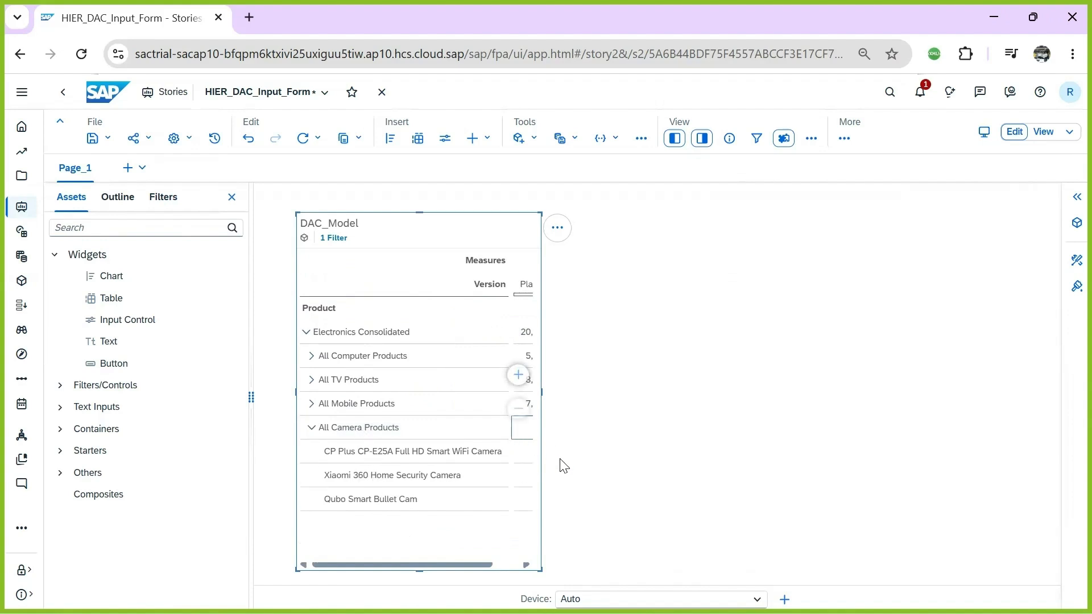
click(519, 427)
key(Return)
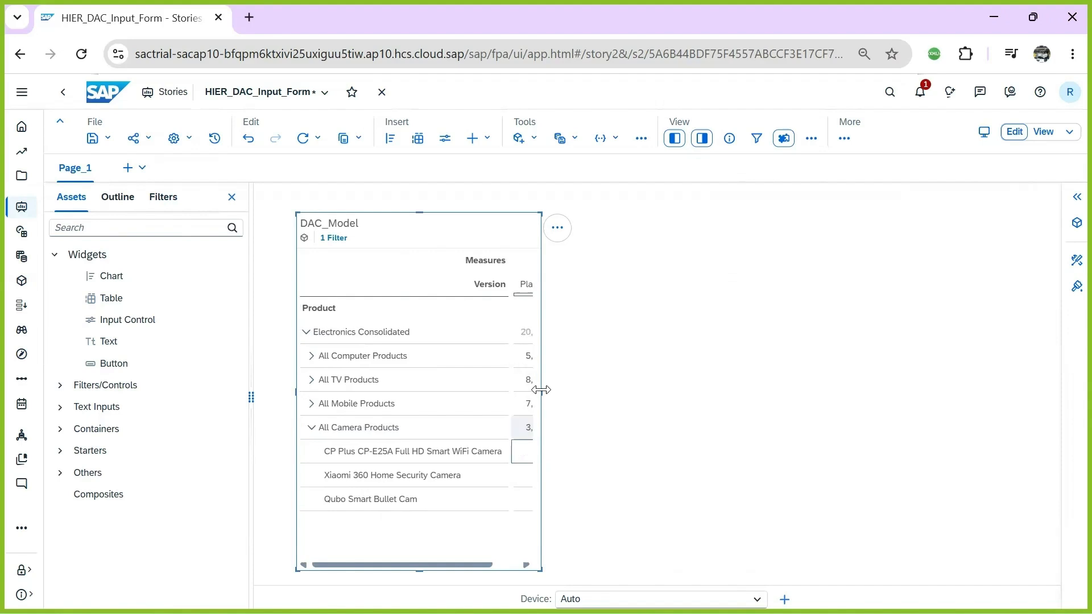
Turn on text wrapping for the table cells so the long product names fit beside the Planning values
click(366, 381)
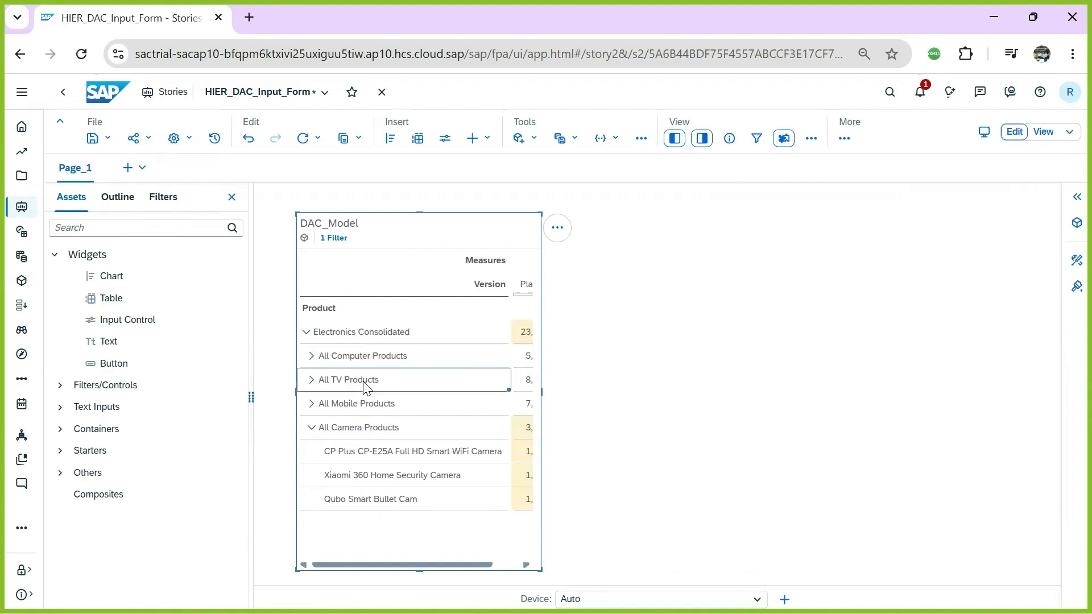
click(1075, 262)
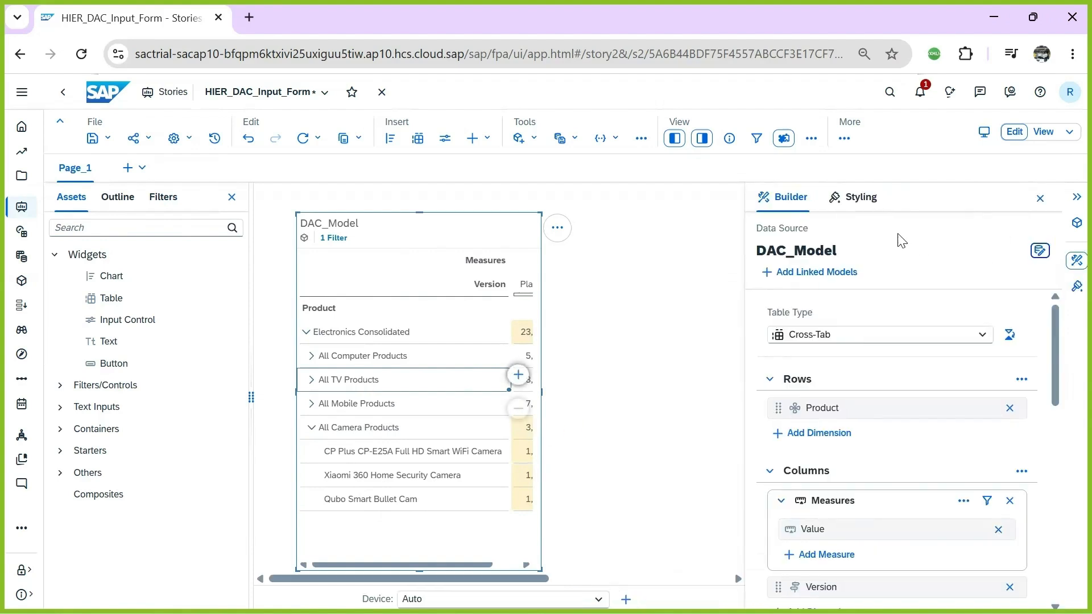
click(867, 199)
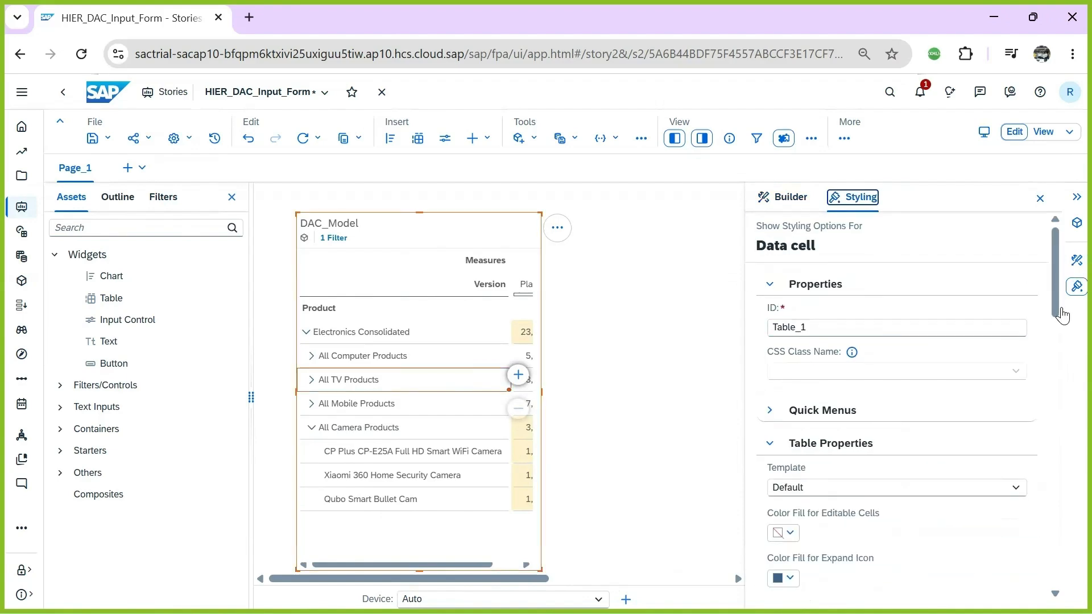
drag(1062, 288, 1054, 447)
scroll(1062, 359, down, 3)
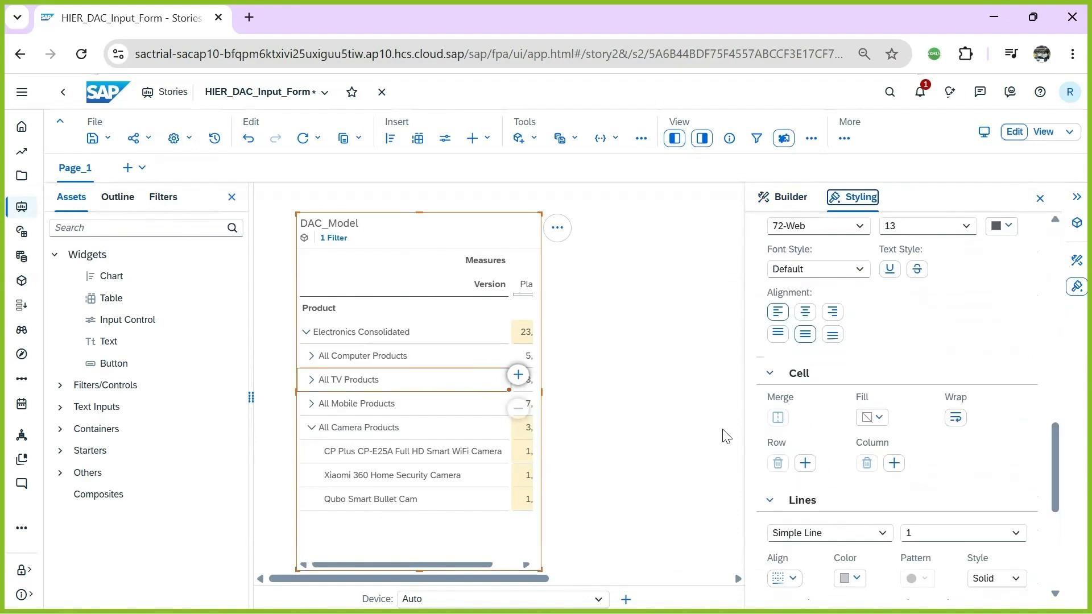
click(384, 361)
click(955, 418)
click(487, 410)
click(956, 419)
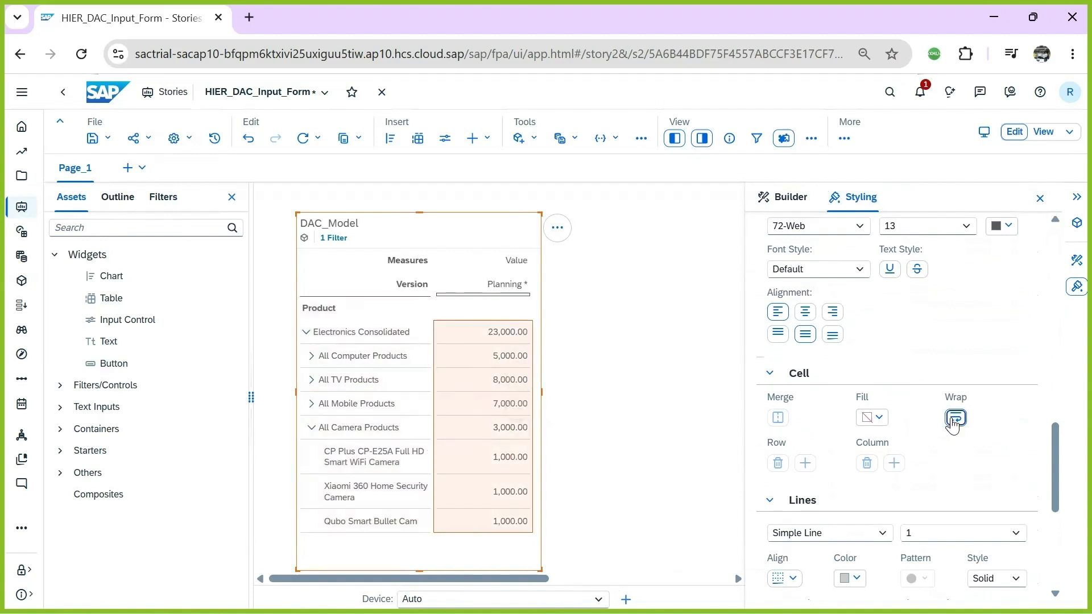
Move the table further right on the page and collapse All Camera Products
click(1076, 197)
drag(477, 225, 581, 227)
click(787, 363)
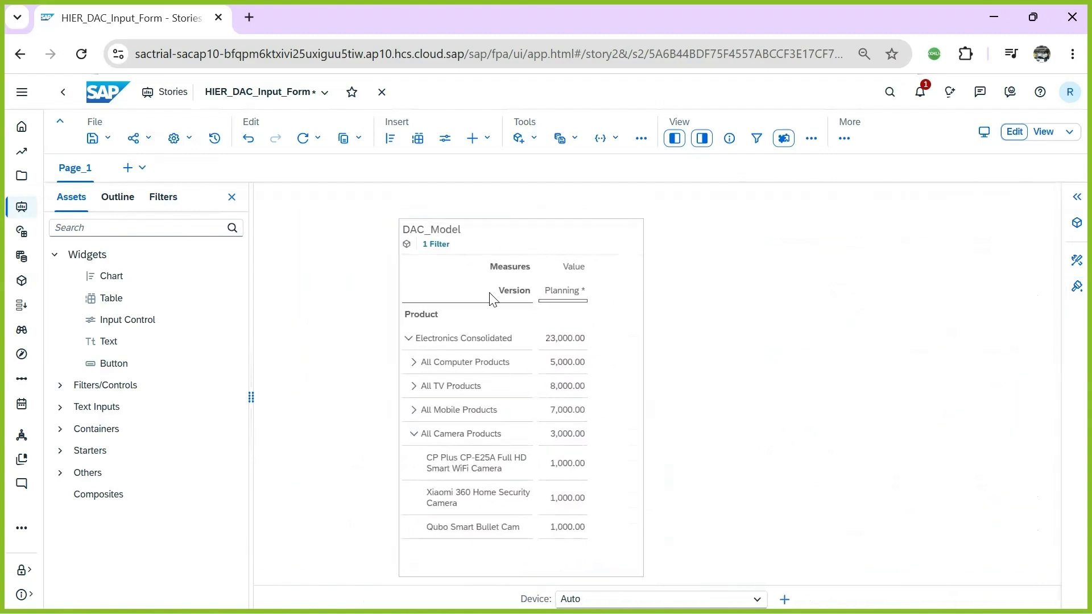
click(413, 441)
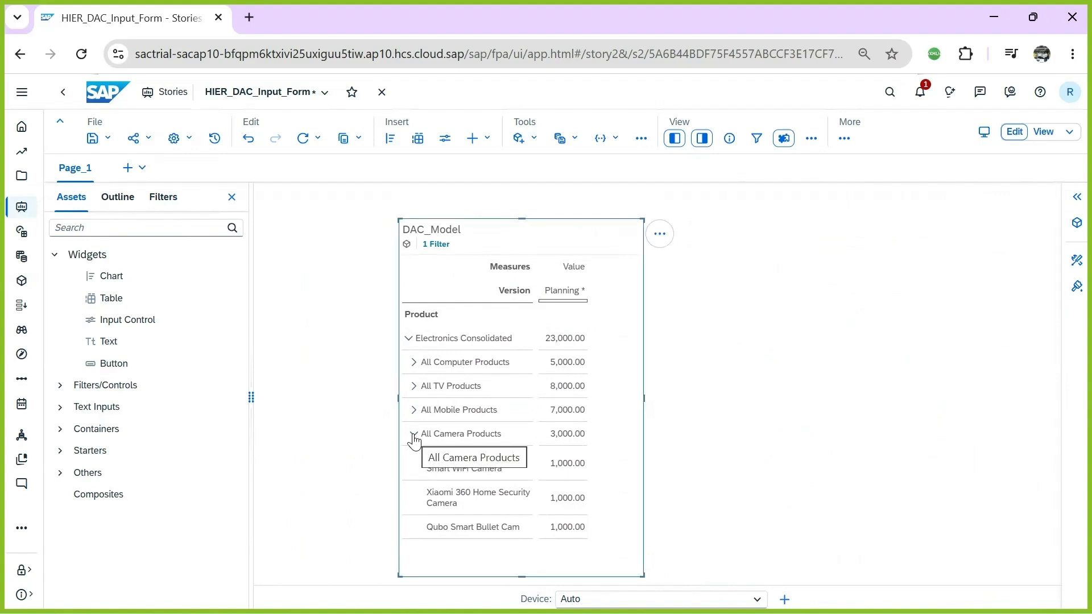
click(413, 437)
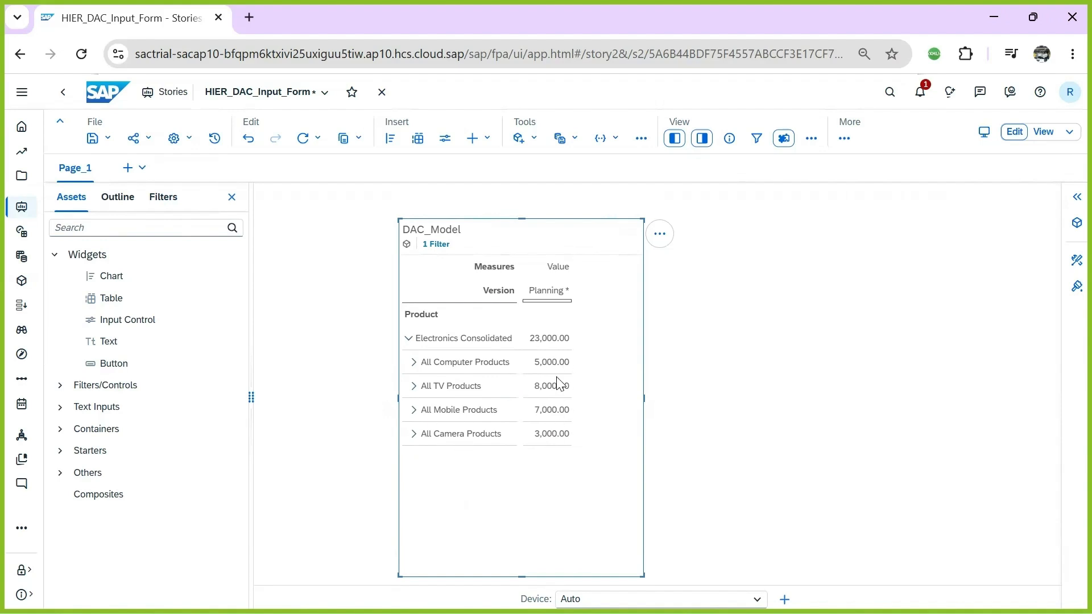
Save the story and publish the data changes to the Planning version
click(94, 139)
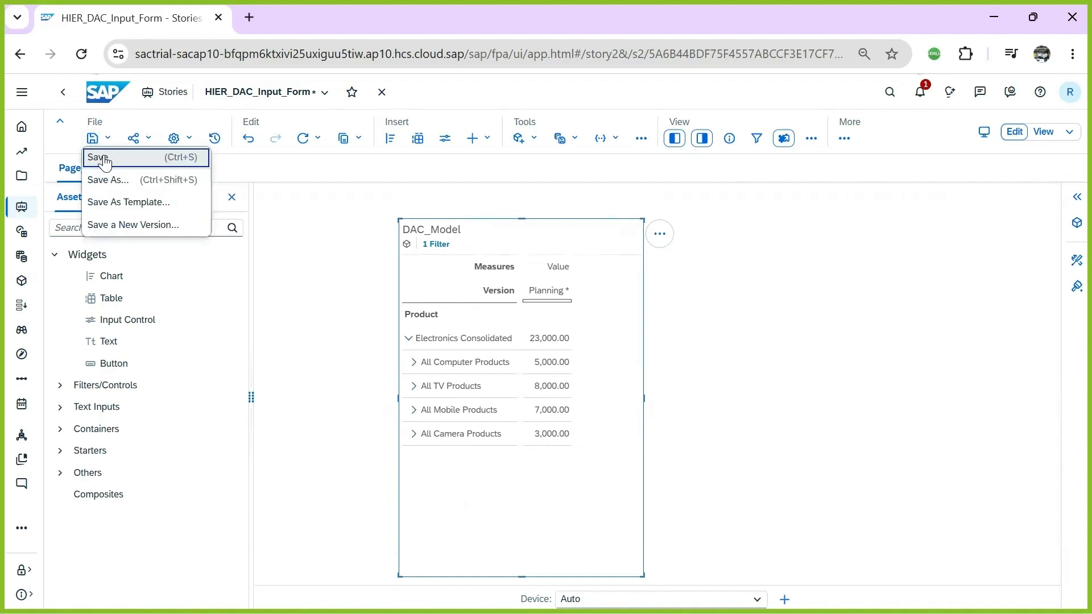
click(104, 162)
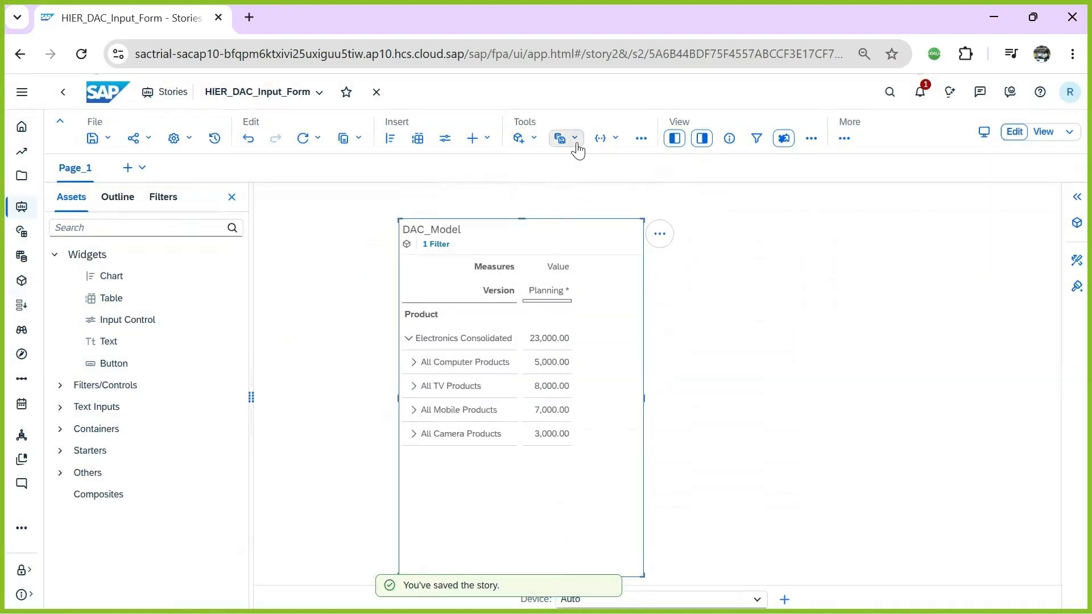
click(575, 143)
click(586, 155)
click(592, 386)
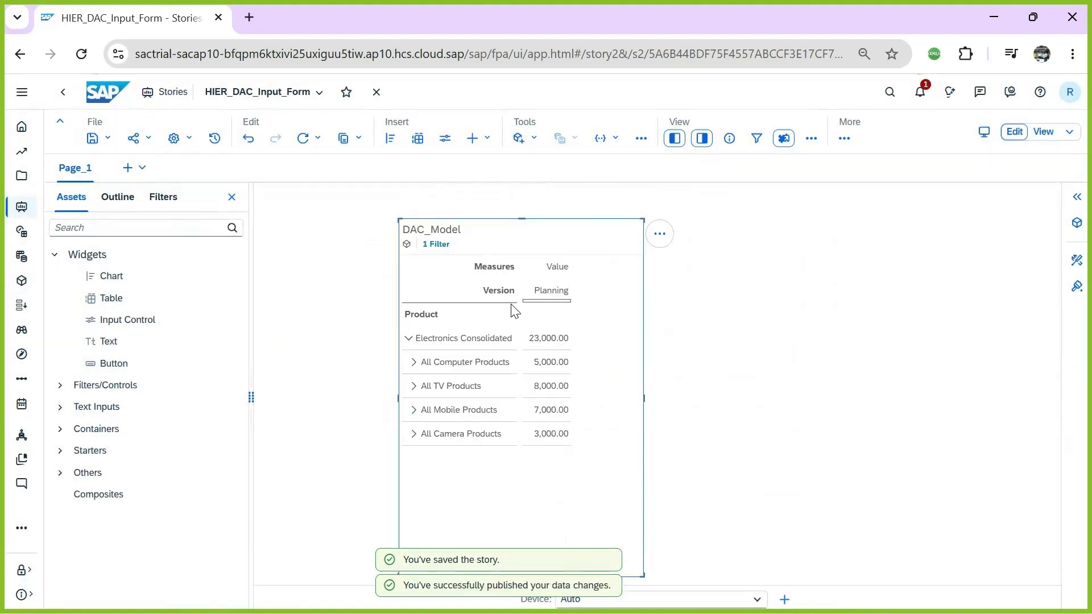
Expand All Computer Products and All TV Products, and move the table up to the page's upper edge
click(417, 370)
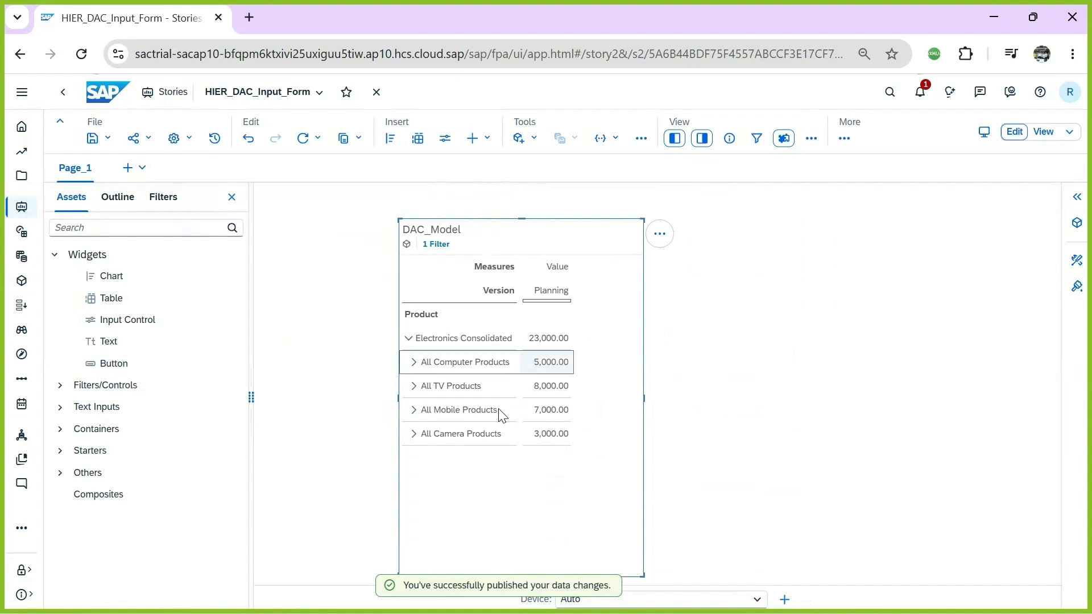
click(415, 362)
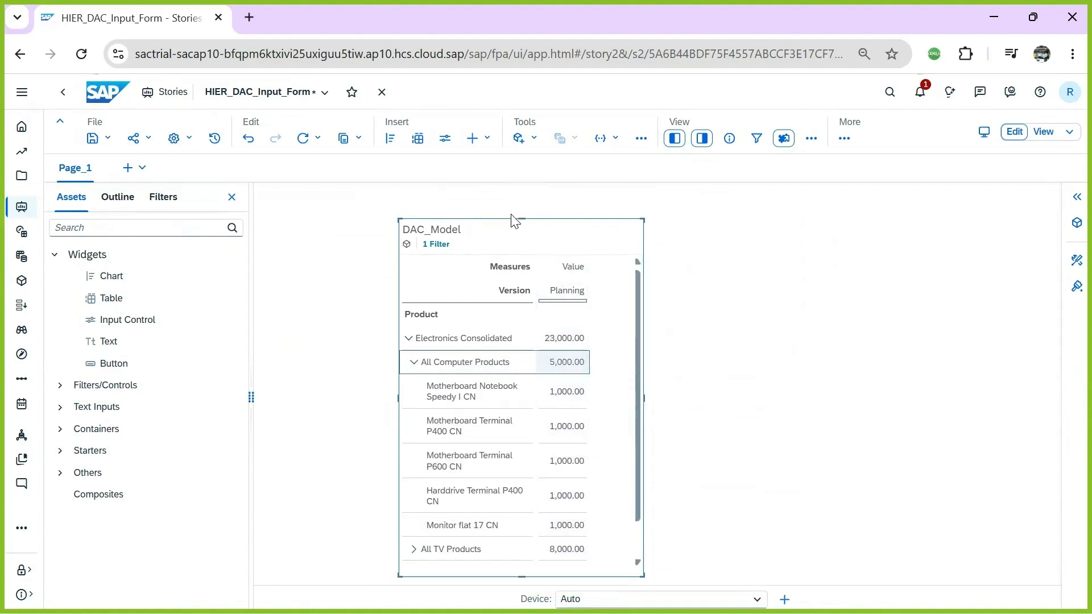
drag(516, 219, 490, 191)
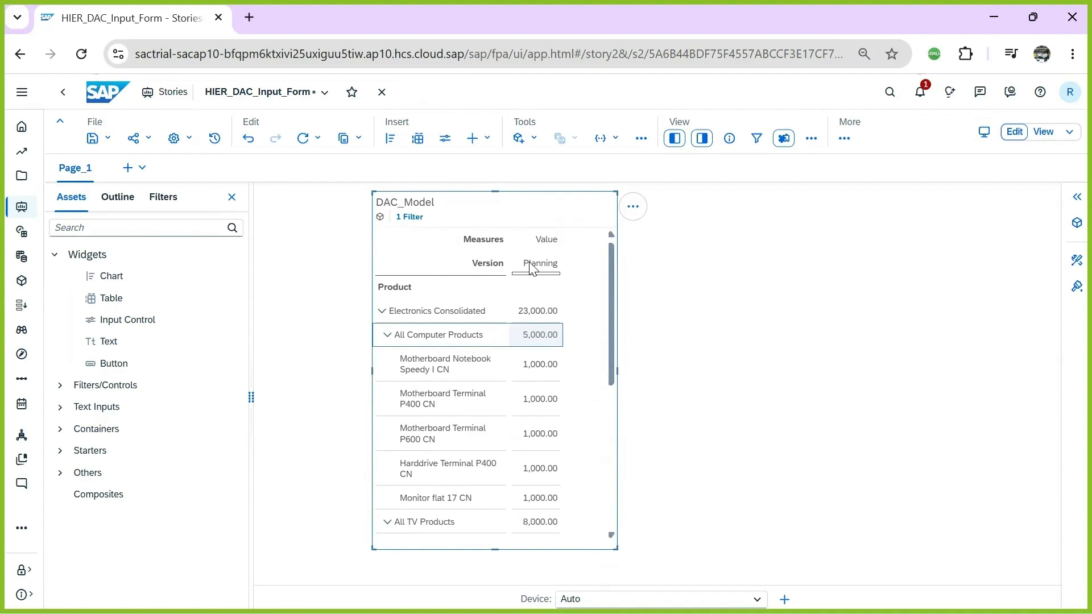
Freeze the table's dimension header rows and extend the table downward so more product rows fit
click(635, 208)
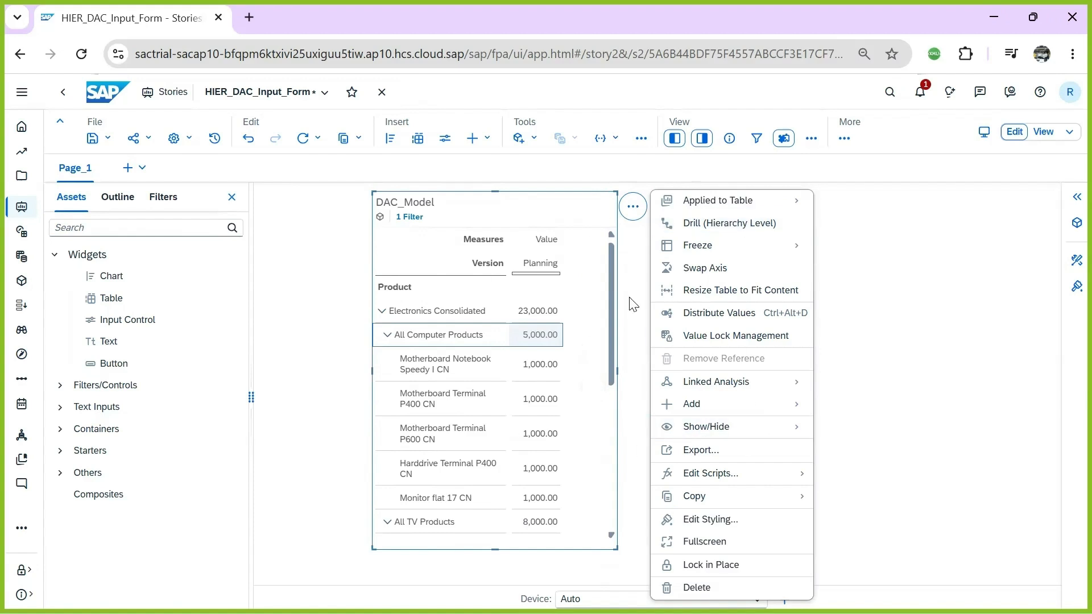
mouse_move(660, 243)
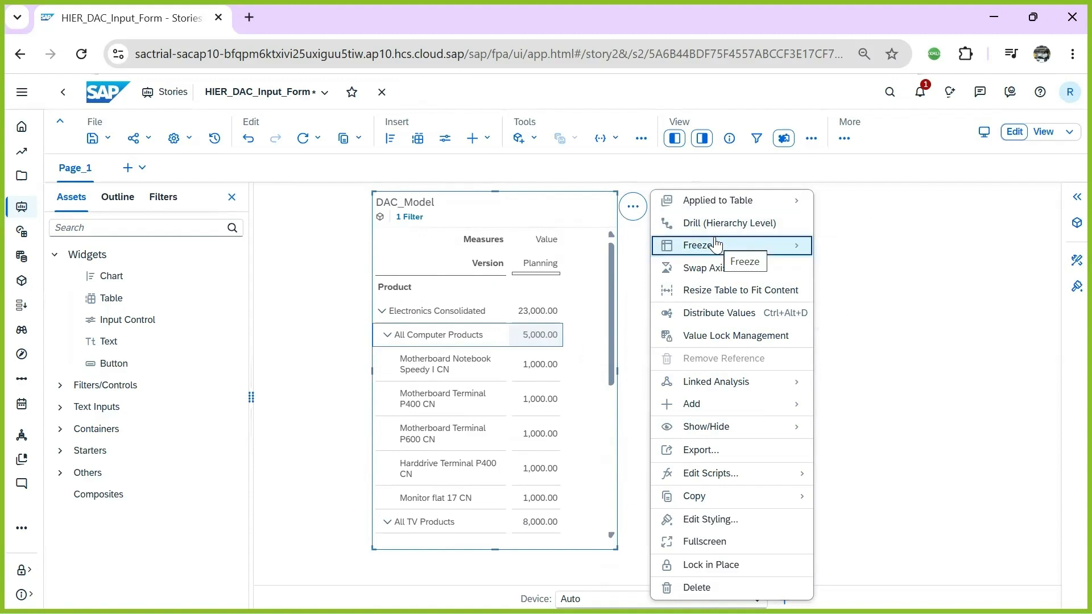
mouse_move(784, 253)
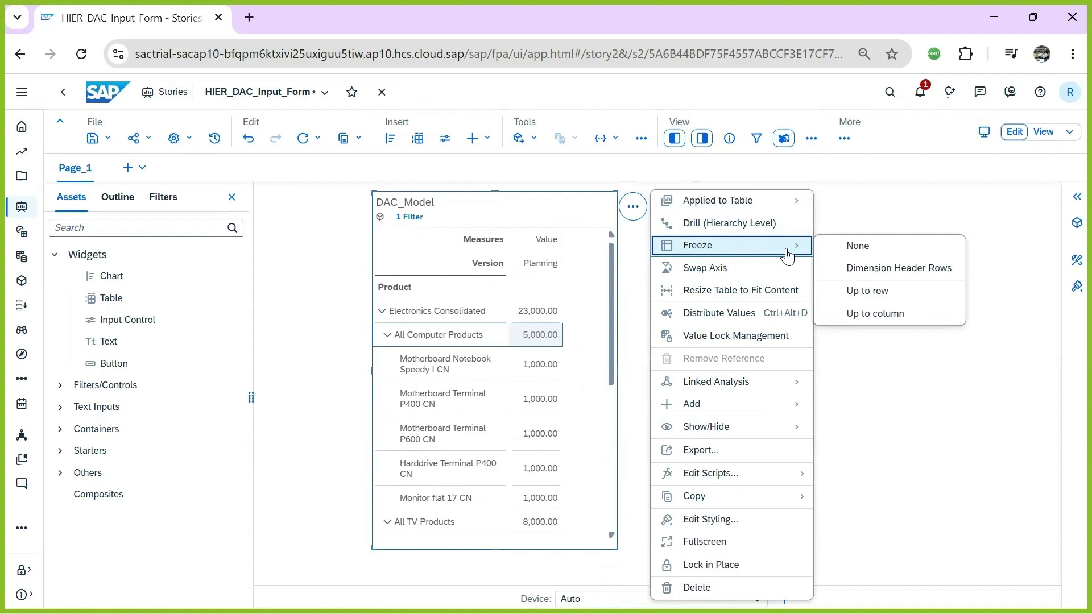
click(905, 273)
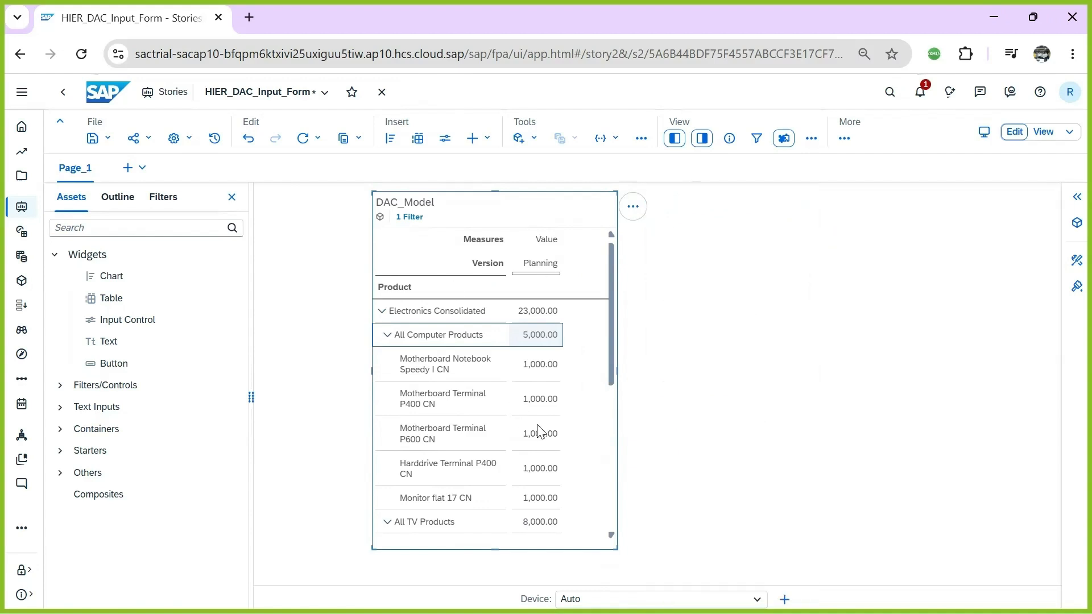
scroll(537, 420, down, 5)
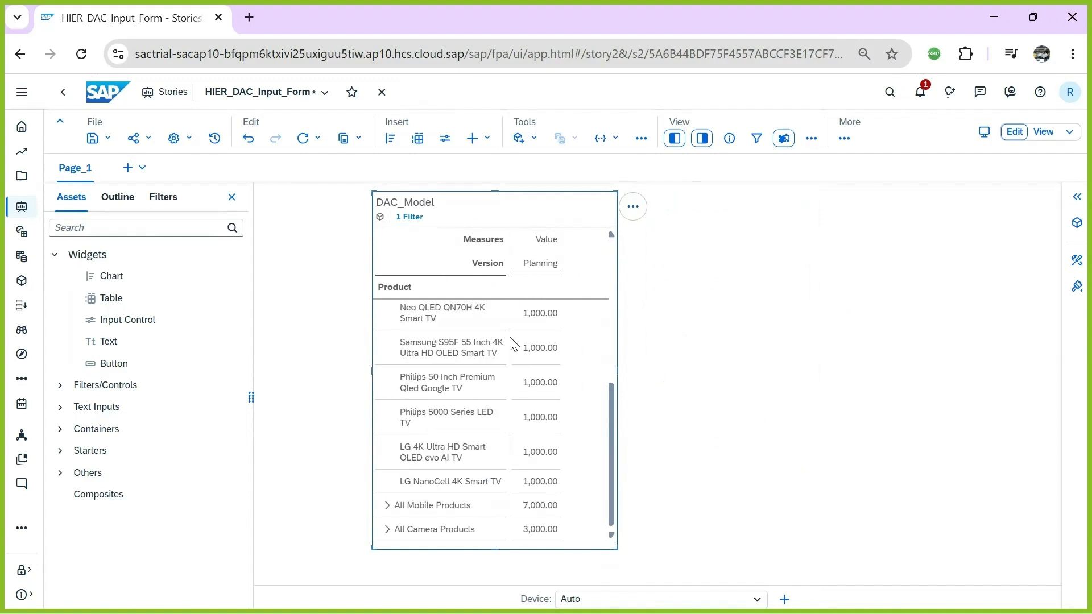
scroll(486, 461, up, 3)
scroll(486, 458, down, 3)
scroll(487, 456, up, 5)
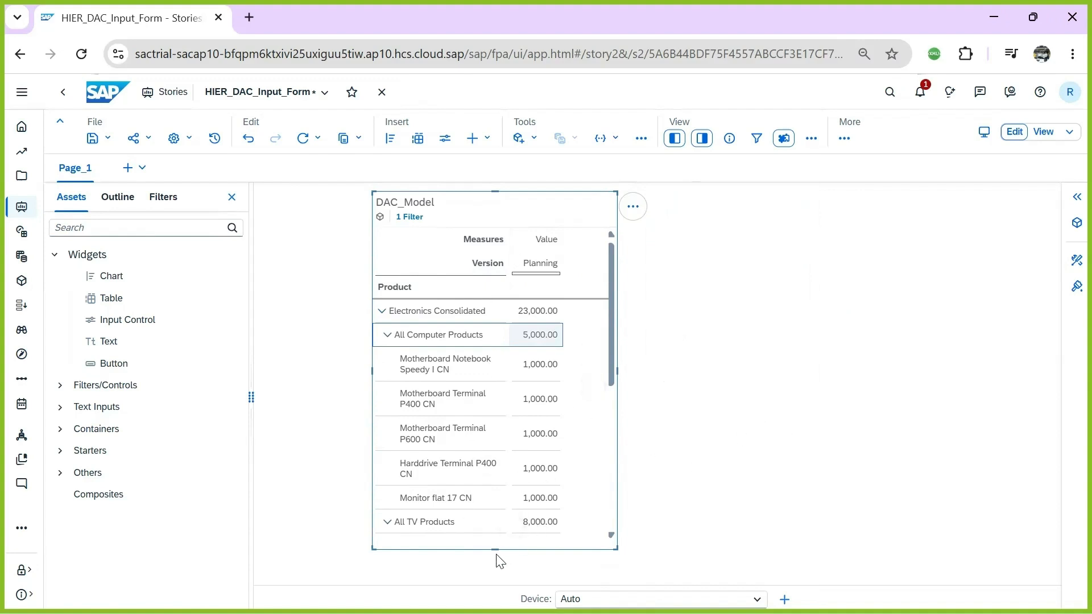
mouse_move(495, 550)
mouse_down()
mouse_move(495, 575)
mouse_move(500, 550)
mouse_move(501, 562)
mouse_up()
drag(1050, 390, 1069, 341)
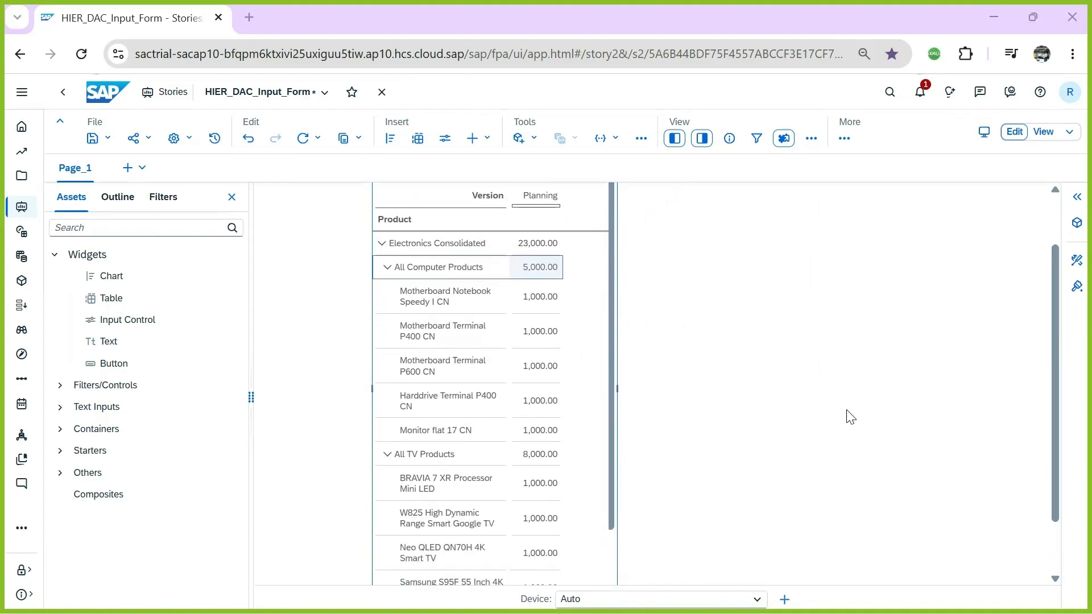
Switch to the SAC Hierarchy Data Access Control slide and place a screenshot of the expanded story table beneath the title
key(Print)
drag(369, 182, 627, 585)
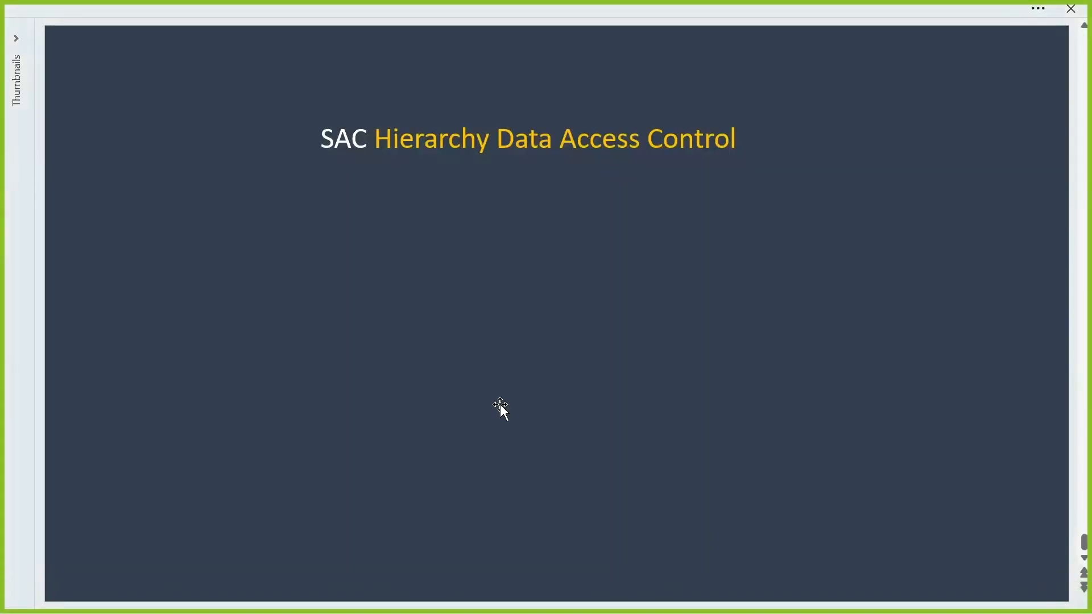
key(ctrl+v)
drag(512, 268, 400, 320)
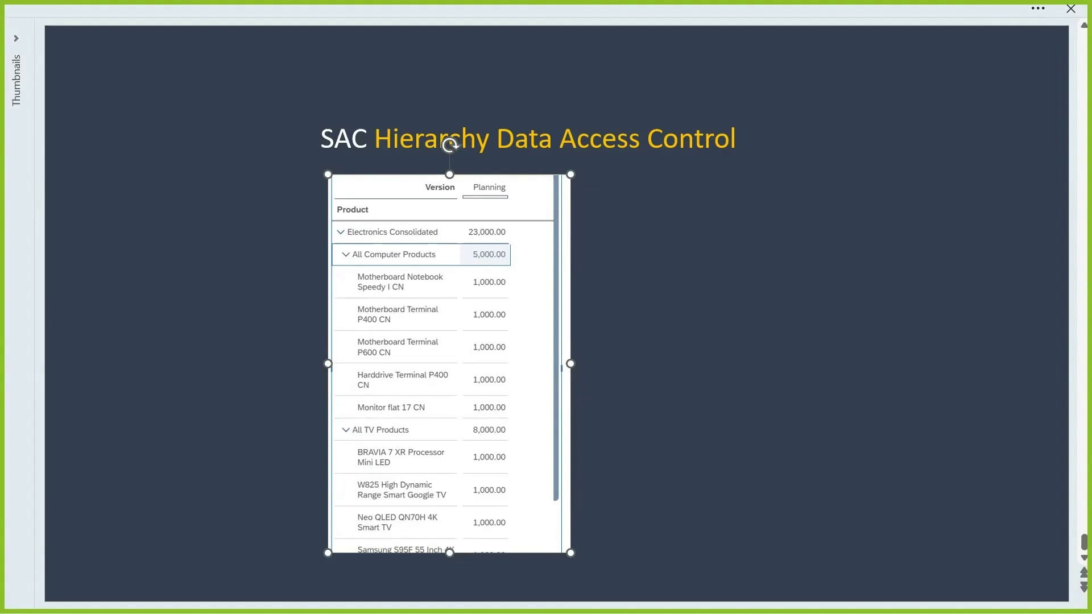
Annotate Electronics Consolidated as Root and All Computer Products as Read Access with handwritten labels and arrows
drag(330, 237, 306, 249)
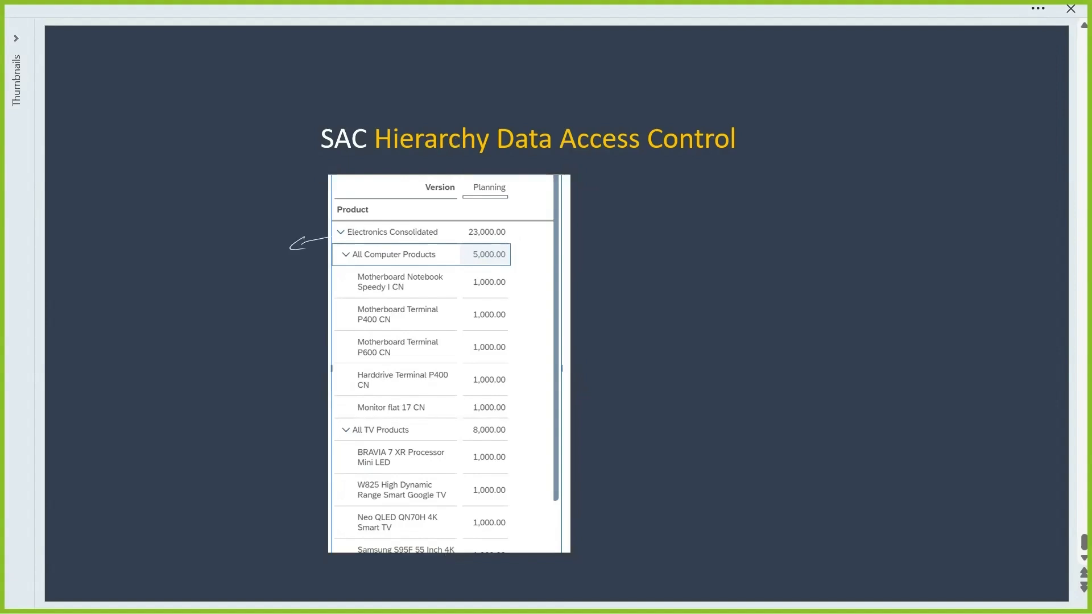
mouse_move(219, 260)
mouse_down()
mouse_move(233, 270)
mouse_move(263, 259)
mouse_up()
mouse_move(569, 256)
mouse_down()
mouse_move(659, 265)
mouse_move(749, 256)
mouse_up()
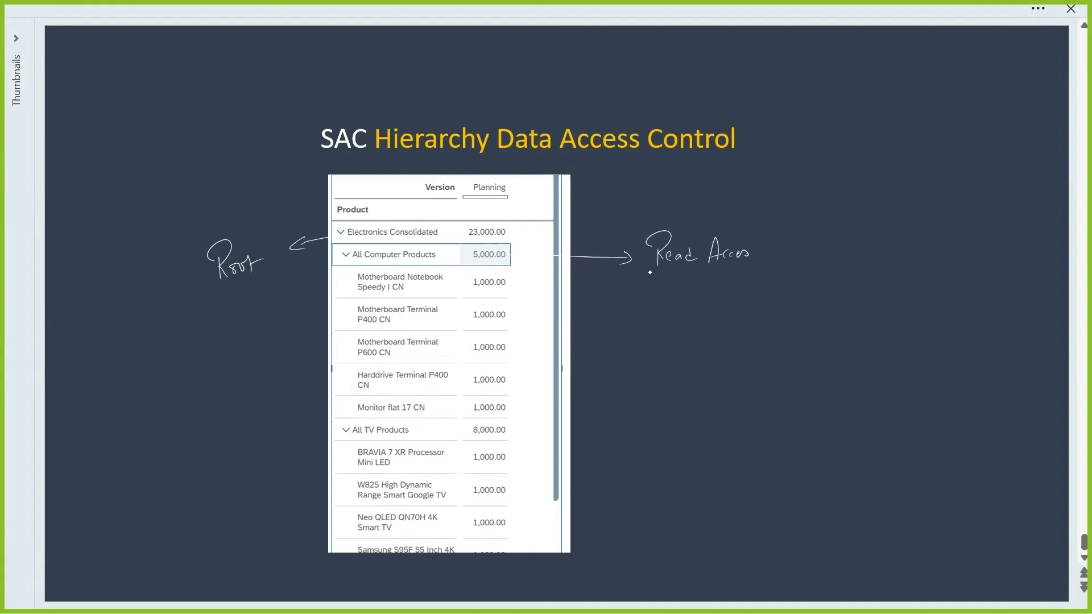
Draw arrows from Read Access to the five computer products, then bracket those products and start marking them with R
mouse_move(670, 261)
mouse_down()
mouse_move(675, 277)
mouse_move(578, 278)
mouse_up()
drag(676, 270, 576, 308)
drag(674, 273, 570, 343)
mouse_move(677, 272)
mouse_down()
mouse_move(621, 344)
mouse_move(572, 366)
mouse_up()
drag(678, 270, 574, 398)
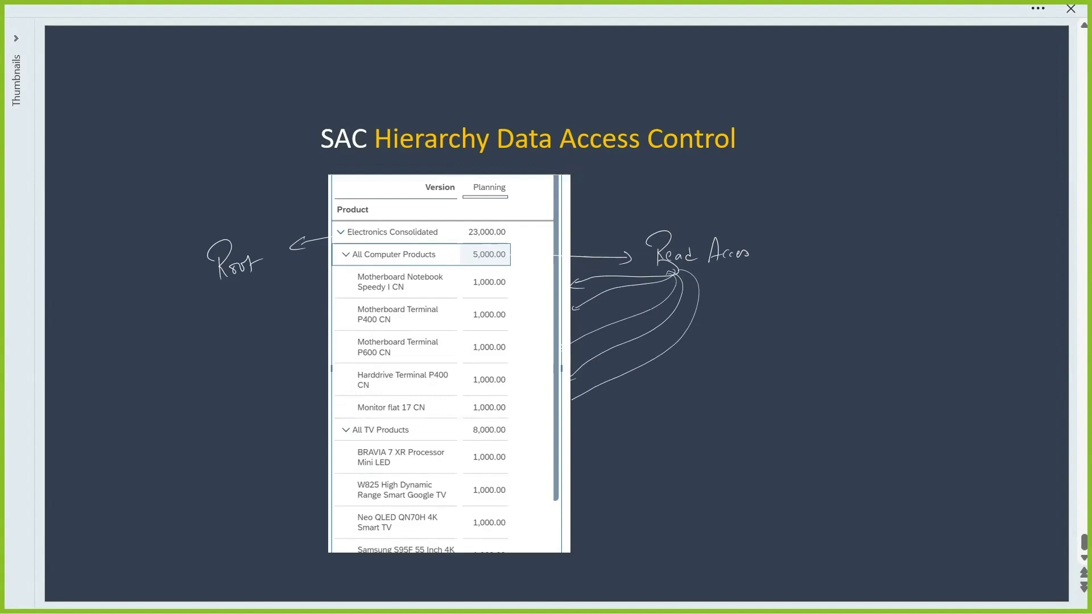
drag(318, 278, 317, 417)
drag(285, 299, 324, 291)
mouse_move(237, 302)
mouse_down()
mouse_move(237, 325)
mouse_move(251, 326)
mouse_up()
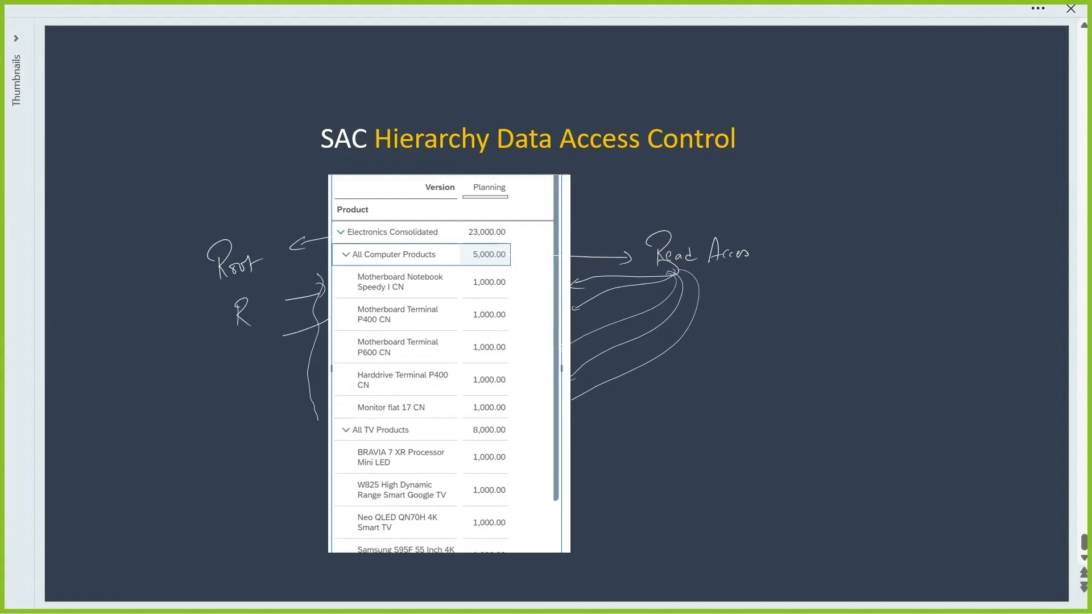
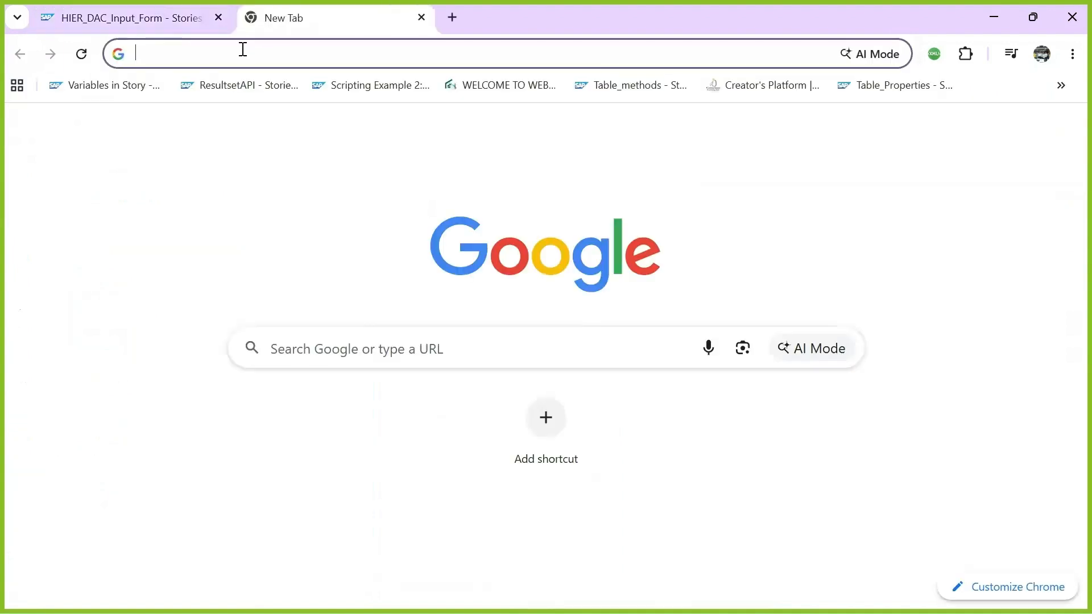
Open DAC_Model in the Modeler in a new browser tab and turn on Data Access Control for its Product dimension
key(Return)
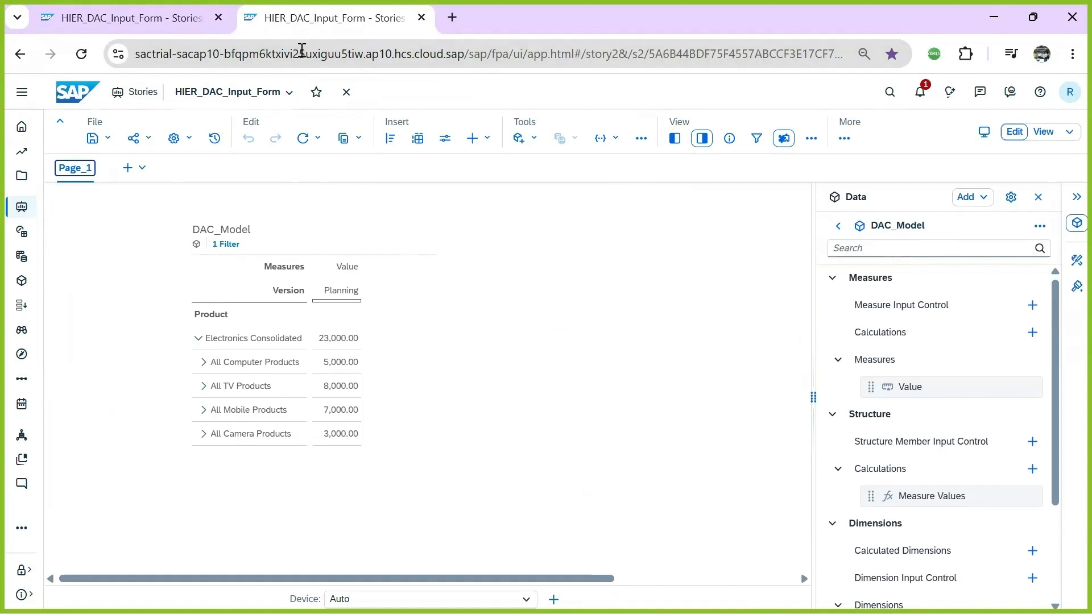
click(21, 282)
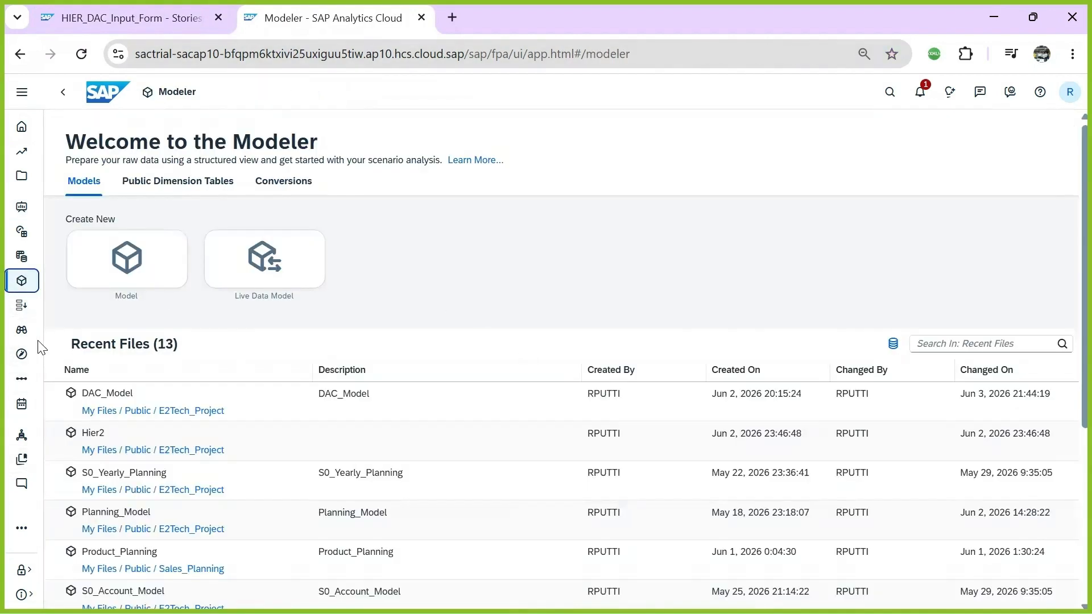
click(122, 397)
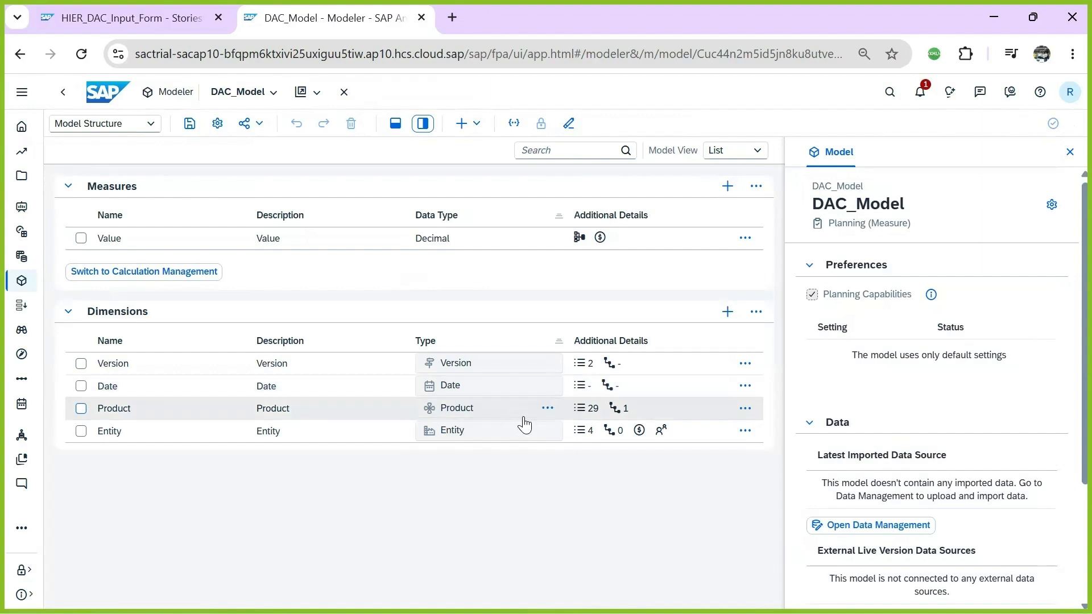
click(548, 409)
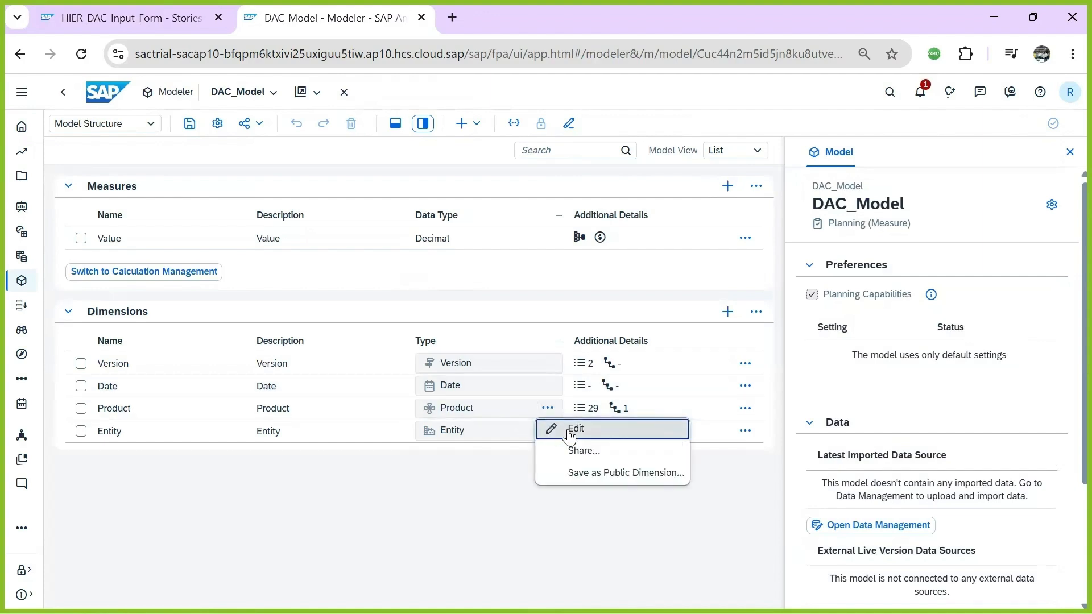
click(543, 432)
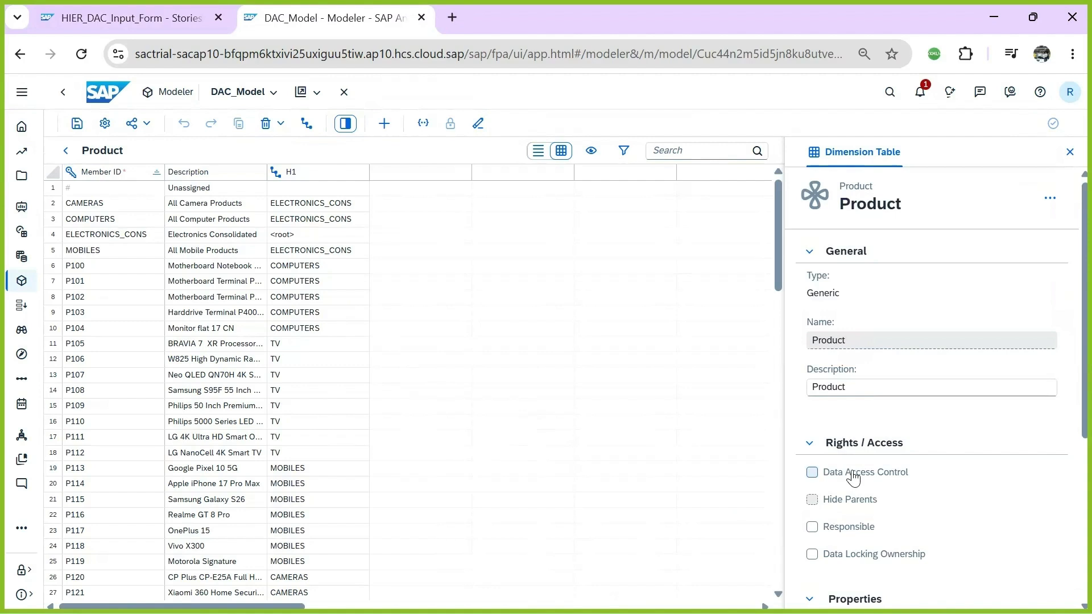
click(811, 474)
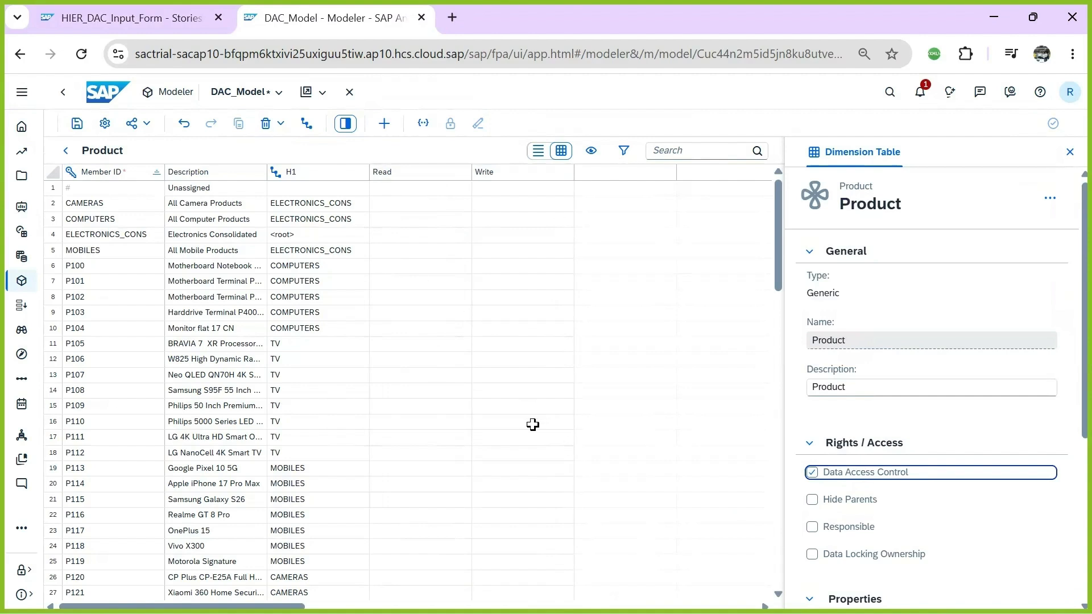
Check the annotated slide, and enter USER1 as the Read user of the COMPUTERS member in the Product dimension
key(alt+Tab)
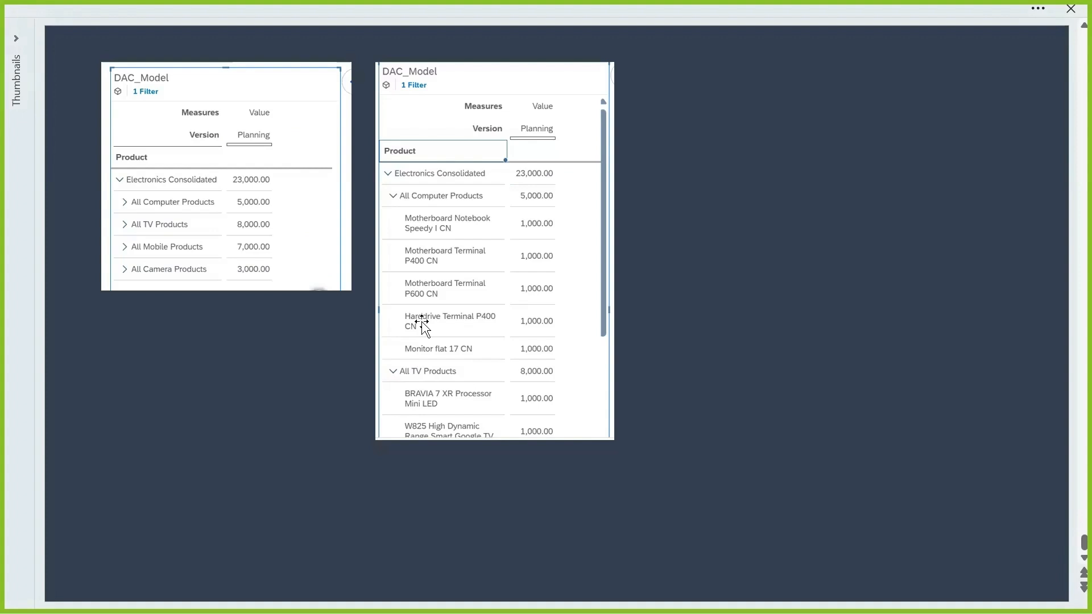
scroll(397, 334, up, 1)
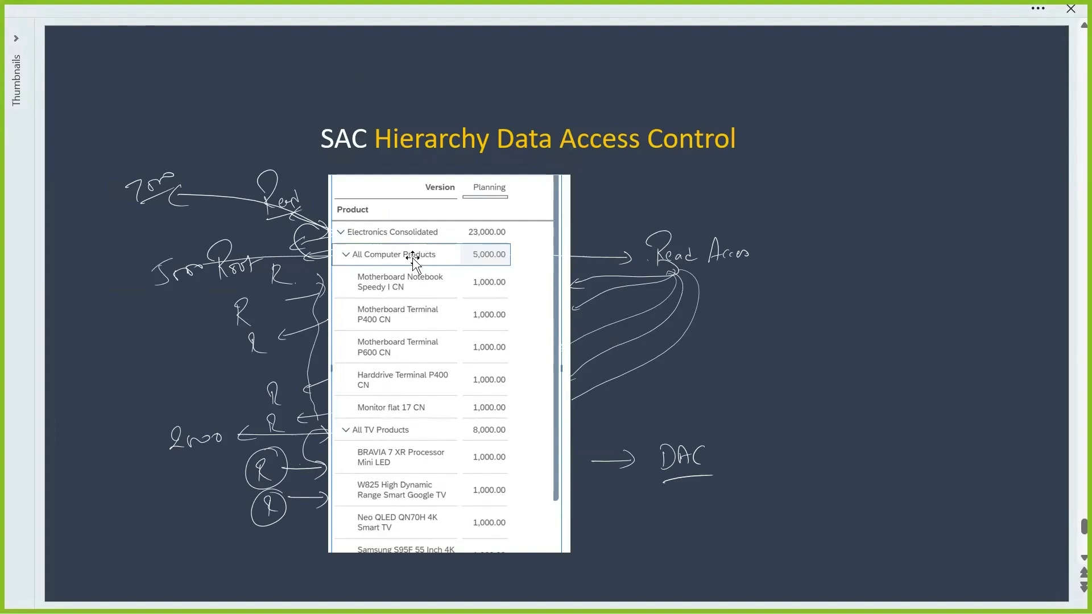
key(alt+Tab)
click(184, 219)
click(109, 225)
click(190, 219)
click(319, 222)
click(416, 221)
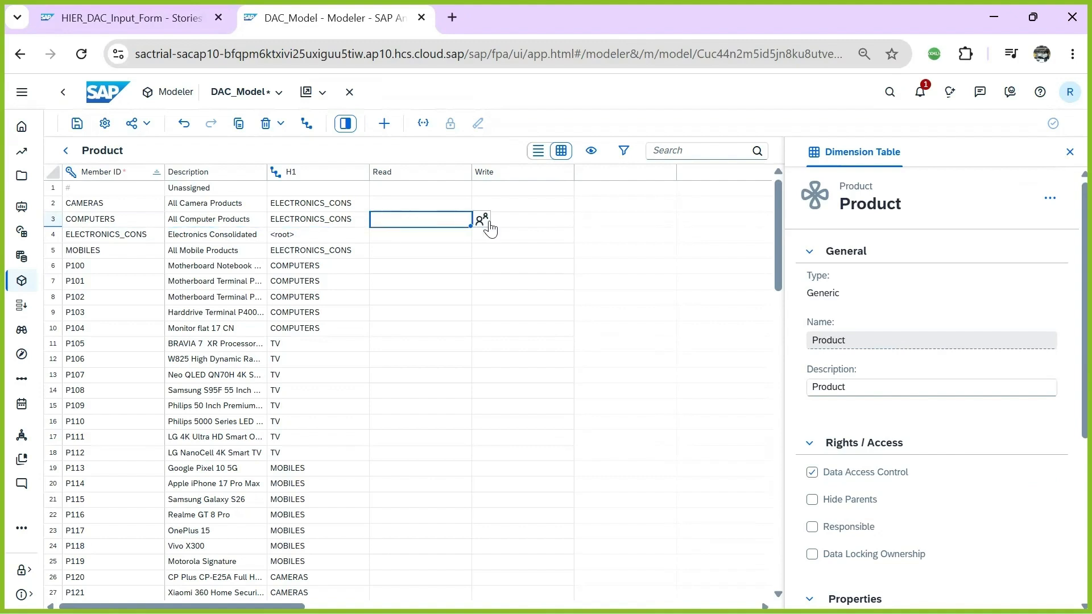
key(Caps_Lock)
text(USER1)
key(Return)
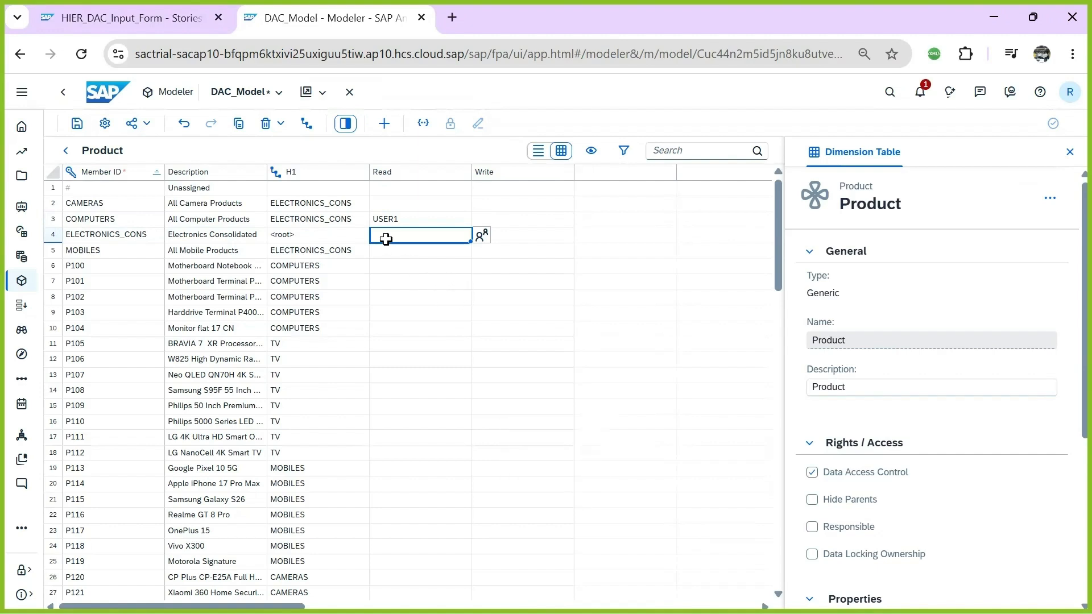
click(400, 218)
Check the TV products on the slide, and enter USER1 as the Read user of members P105 and P106
key(alt+Tab)
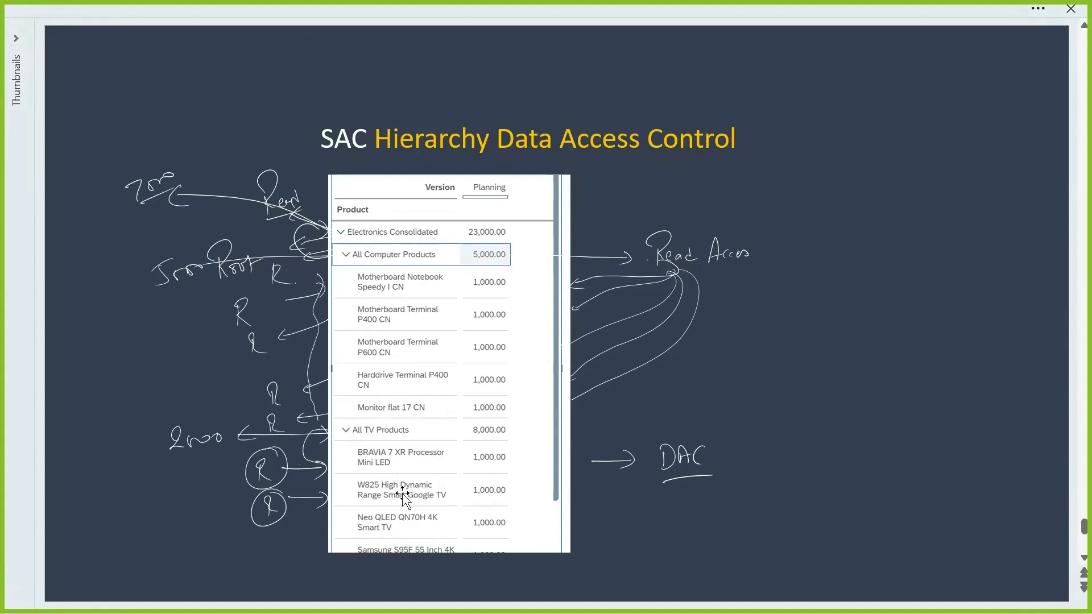
key(alt+Tab)
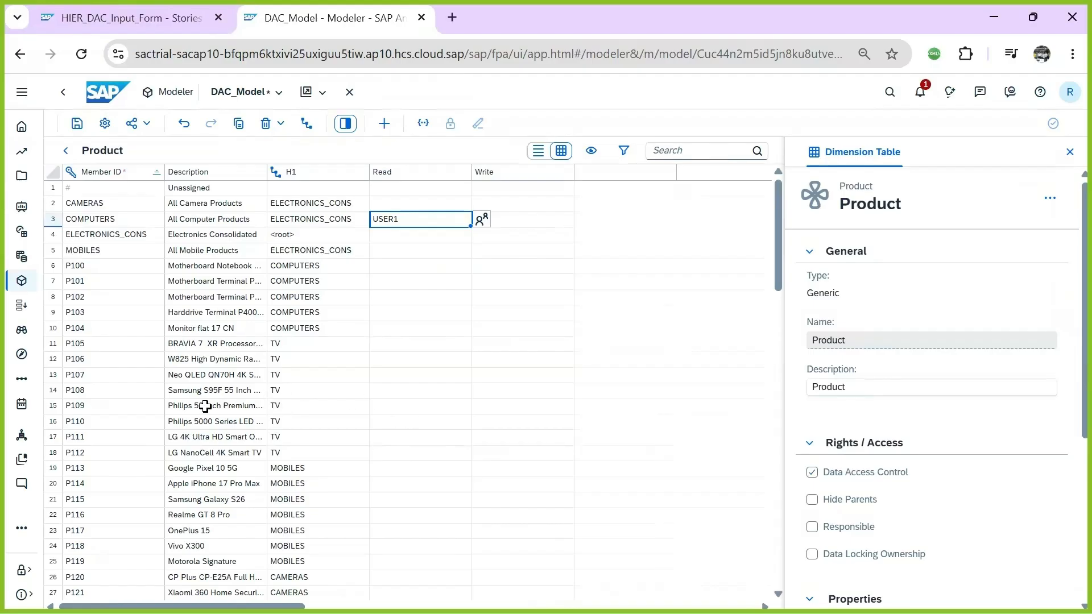
click(296, 346)
click(222, 349)
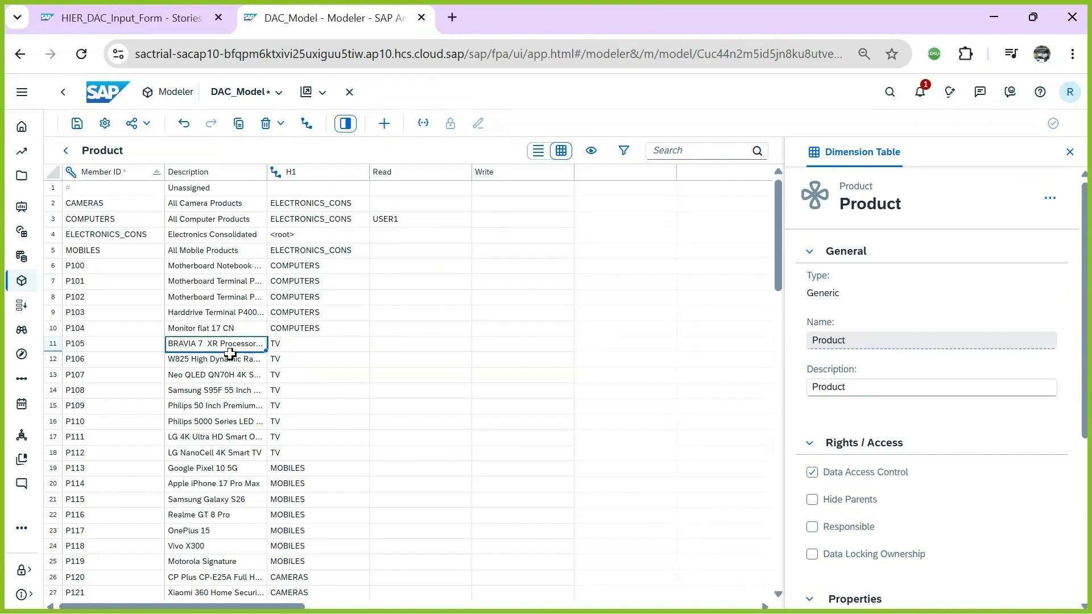
click(197, 365)
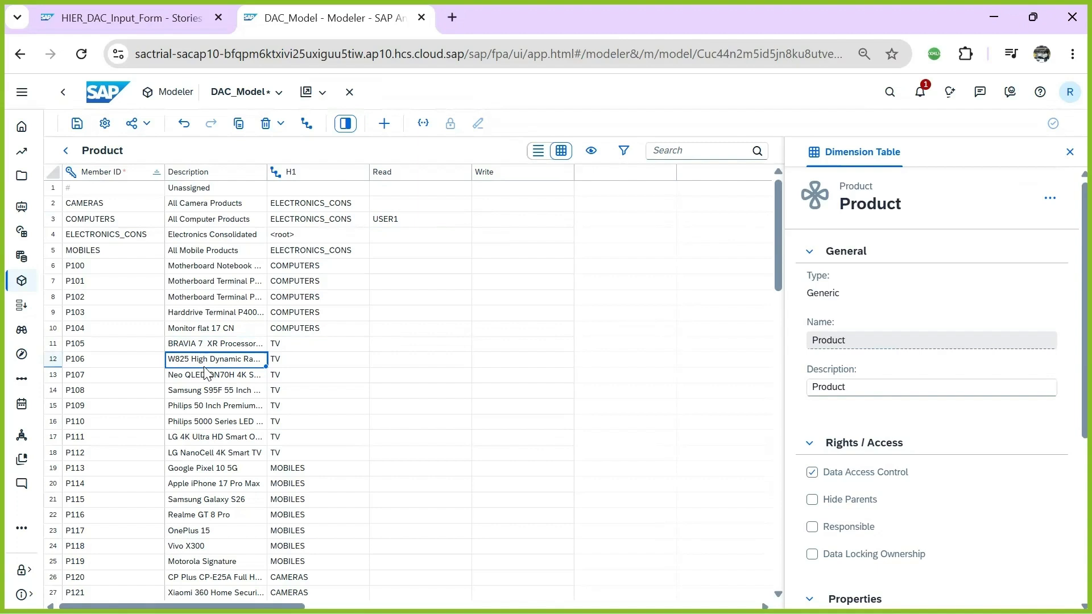
click(83, 359)
click(219, 345)
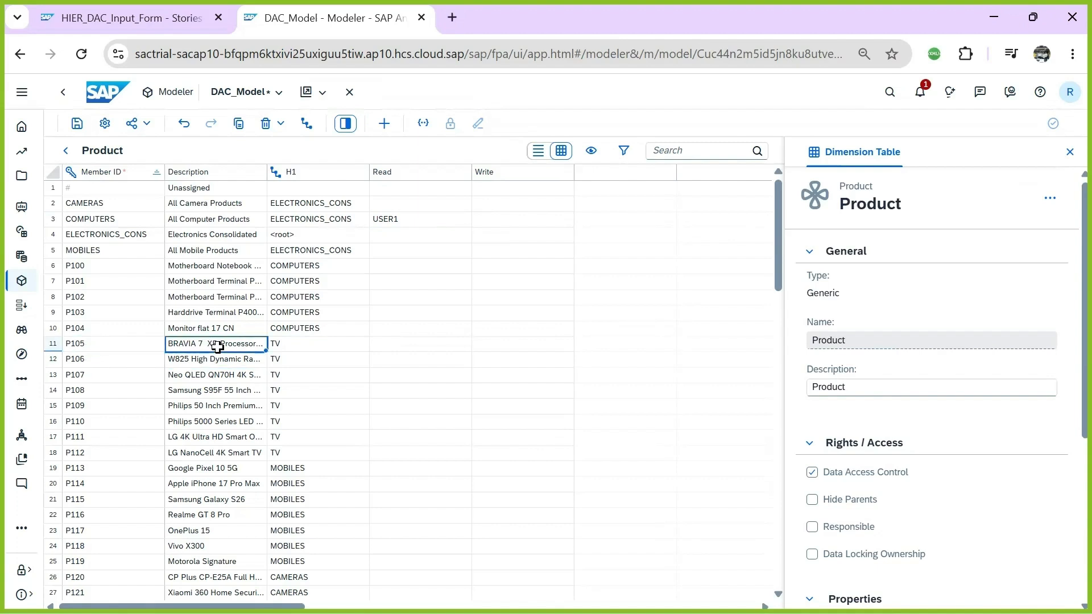
click(436, 347)
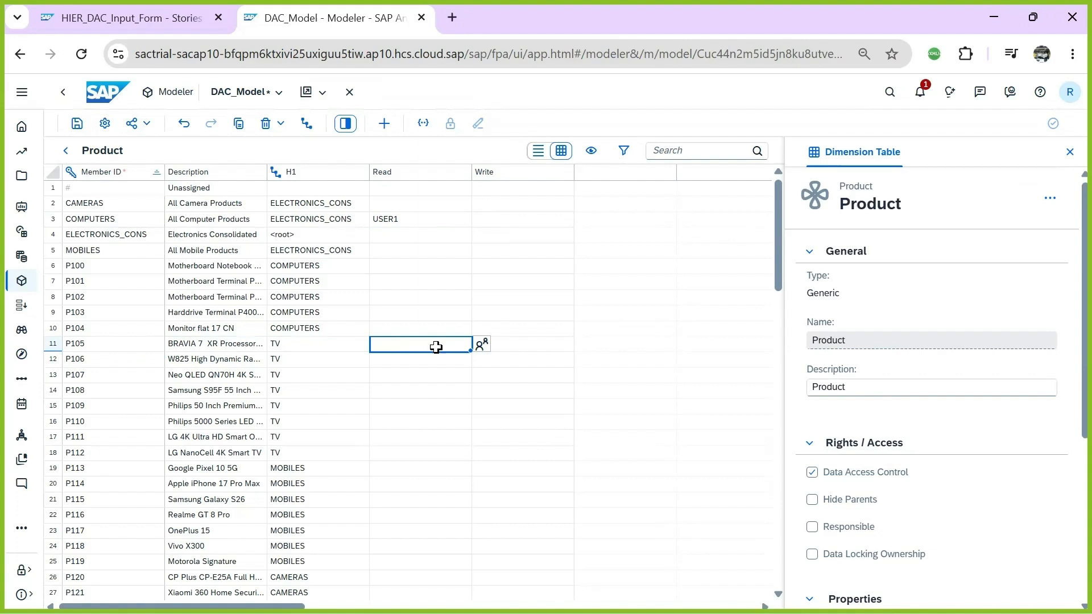
text(USER1)
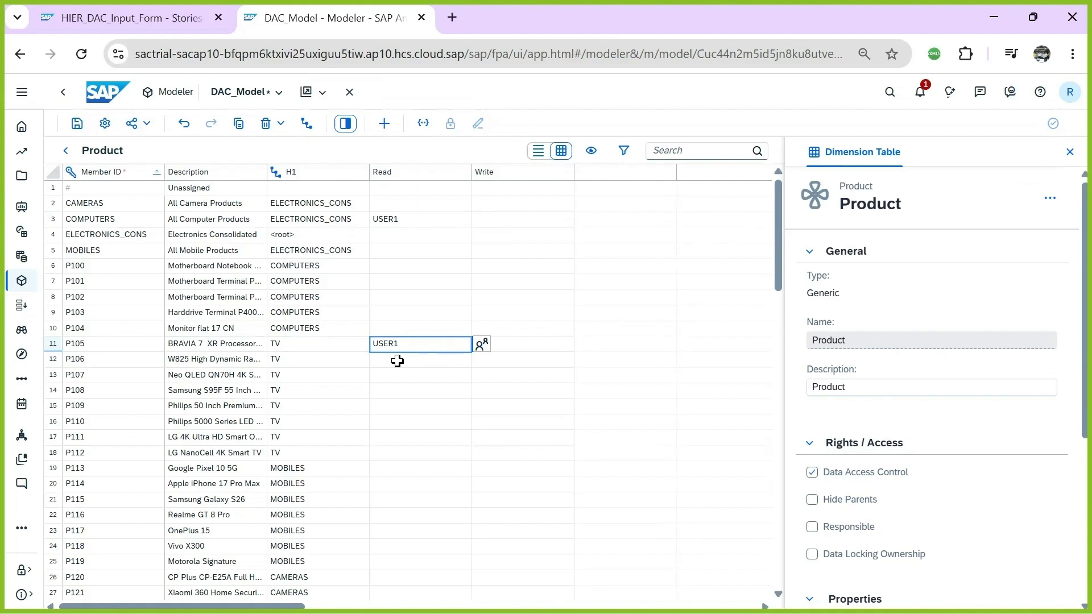
key(Return)
text(USER)
key(Return)
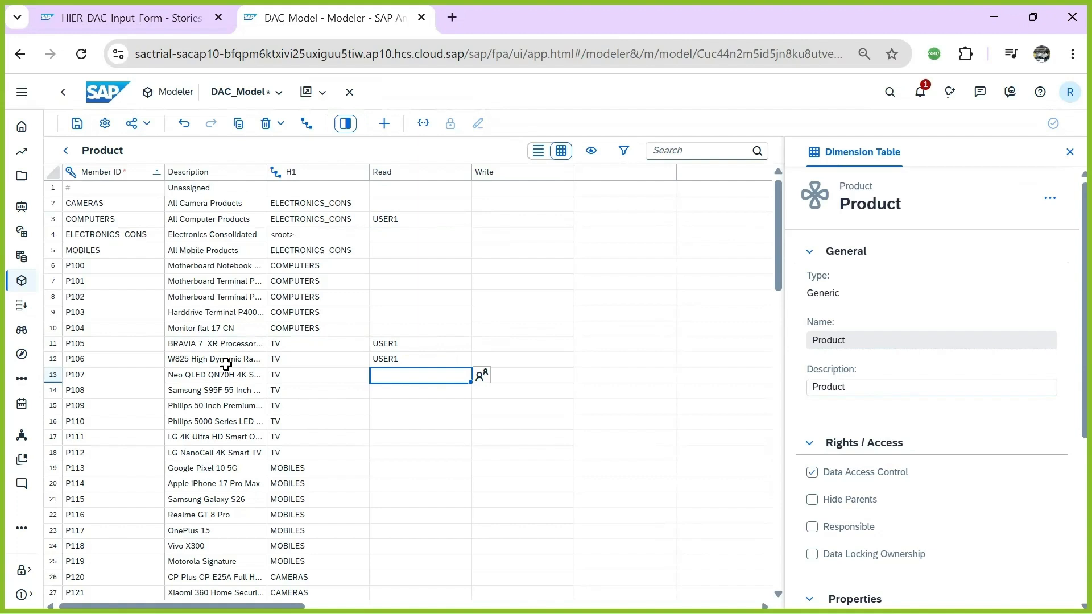
Save DAC_Model with the new Read assignments in the Product dimension
click(77, 124)
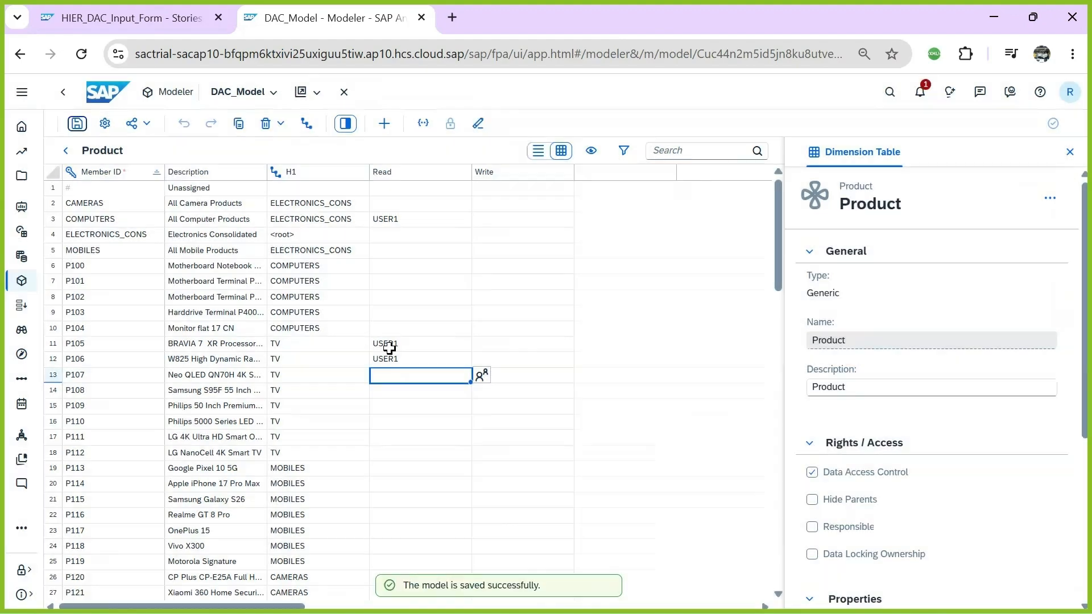
key(ctrl+s)
key(ctrl+s)
Switch to USER1's Incognito session and open the HIER_DAC_Input_Form story from the Public/E2Tech_Project folder
key(alt+Tab)
key(Tab)
key(Tab)
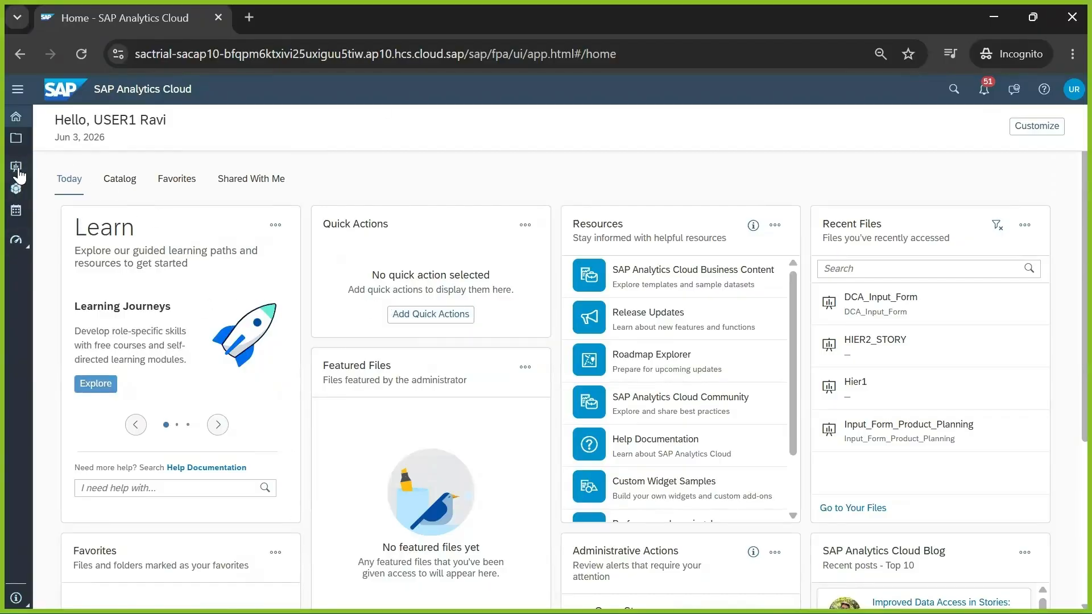
click(16, 138)
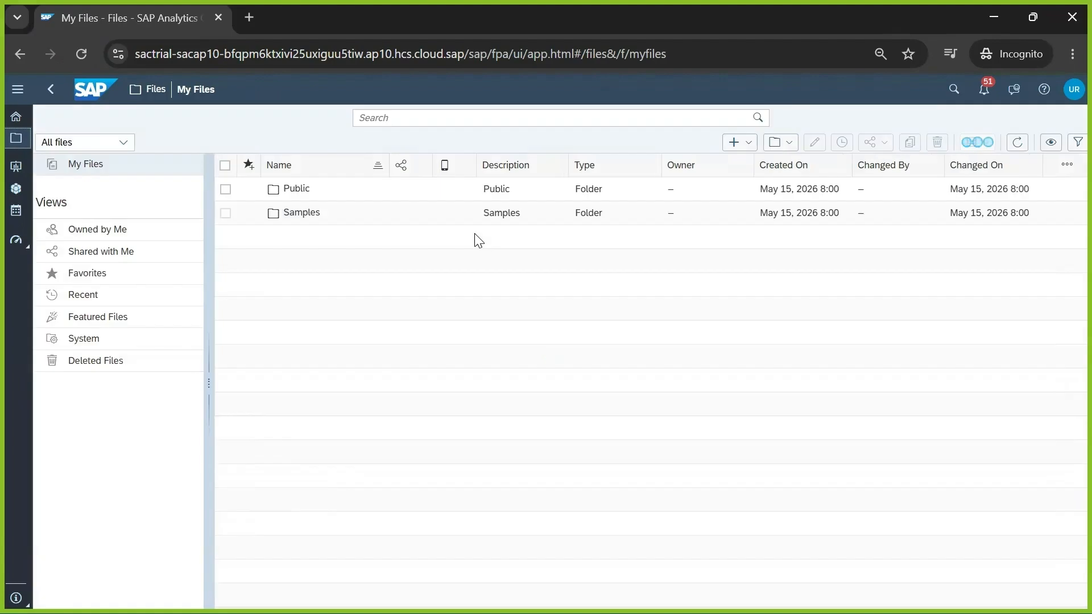
click(299, 190)
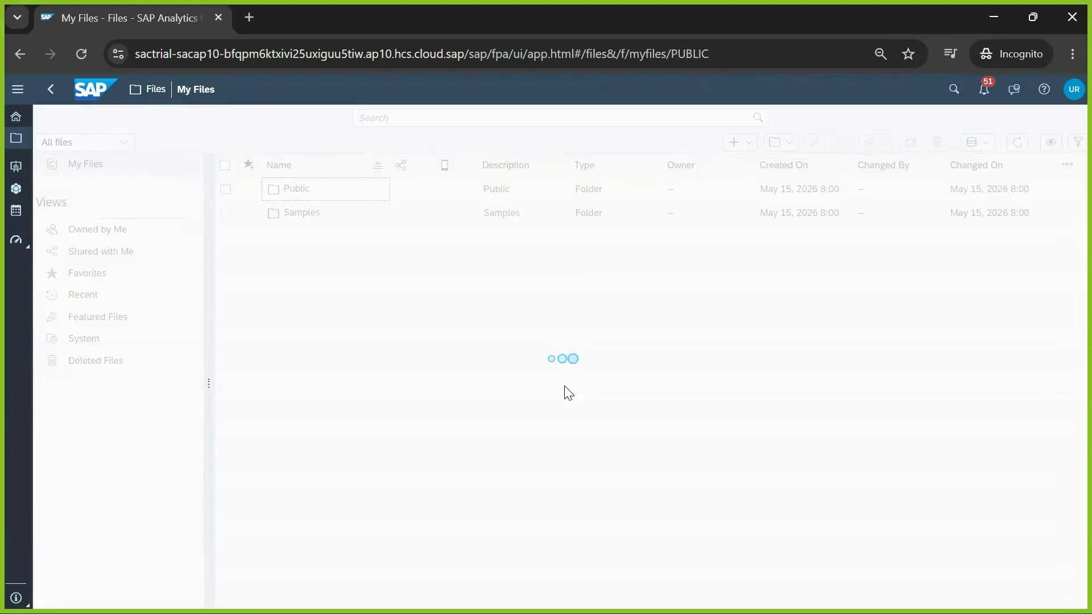
click(308, 261)
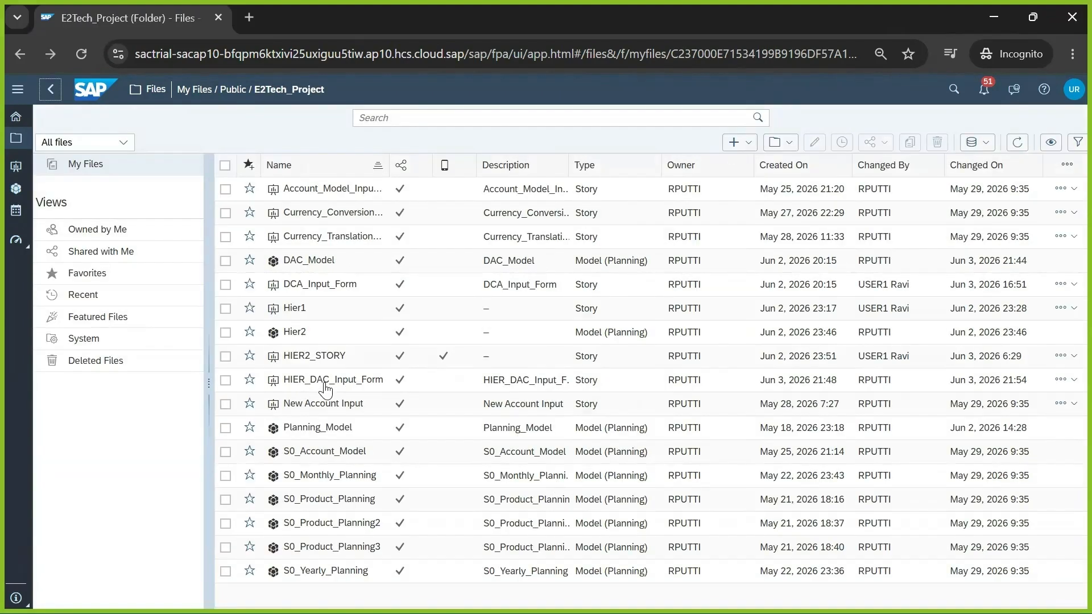
click(333, 380)
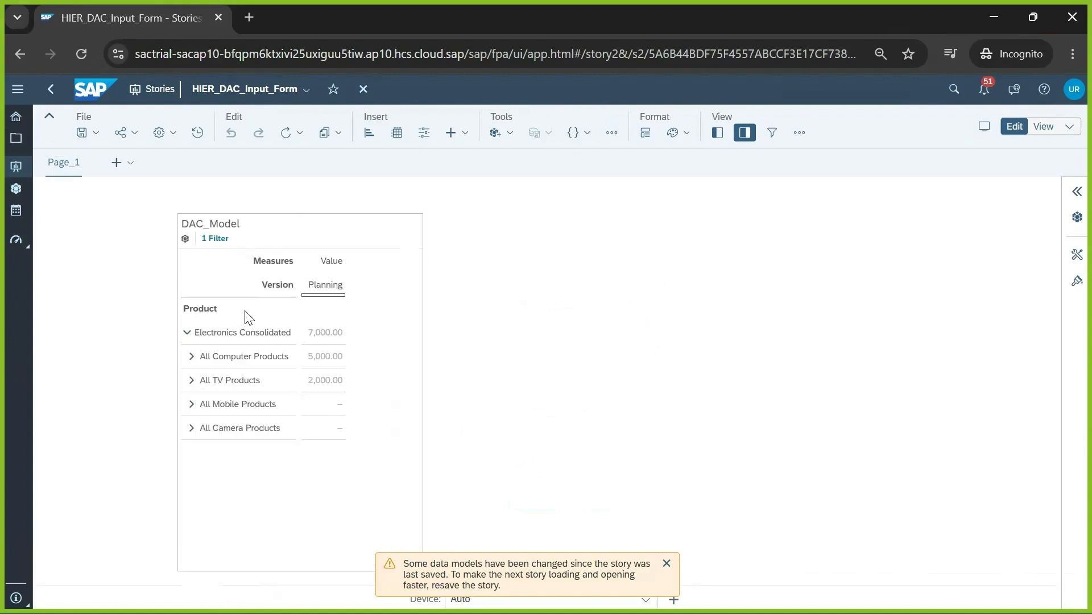
Drill the Product hierarchy in the DAC_Model table to Level 3, dismiss the data model notice, and enlarge the table
click(203, 307)
click(197, 310)
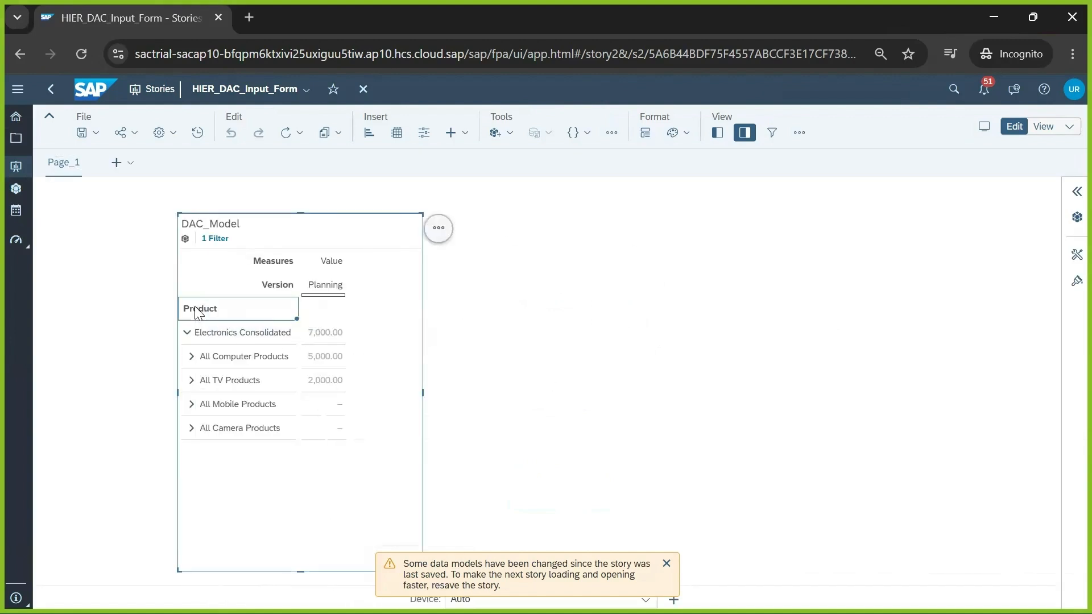
right_click(198, 311)
mouse_move(244, 317)
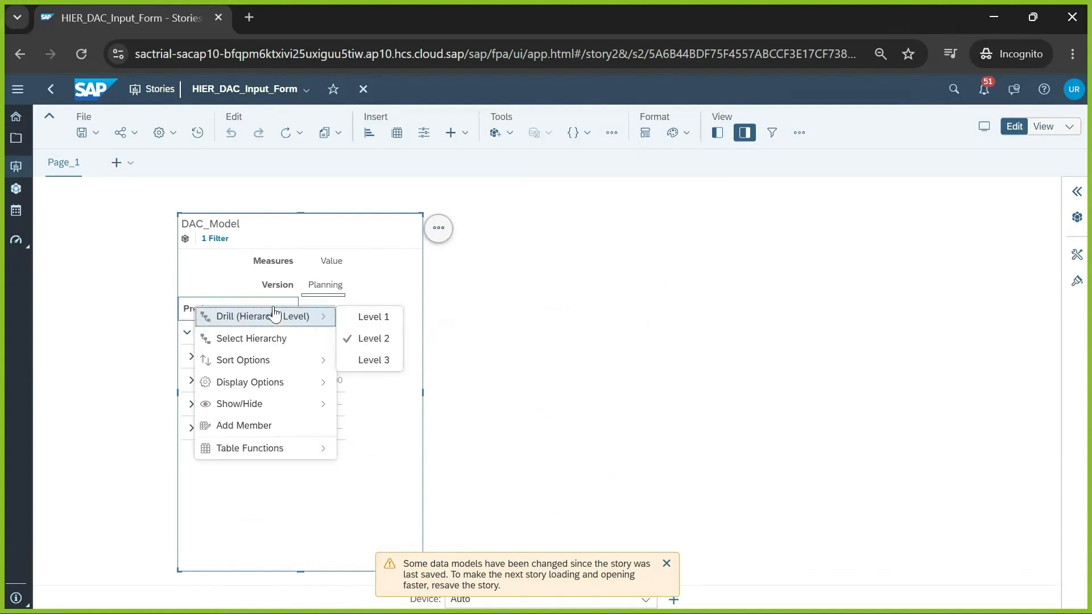
click(373, 360)
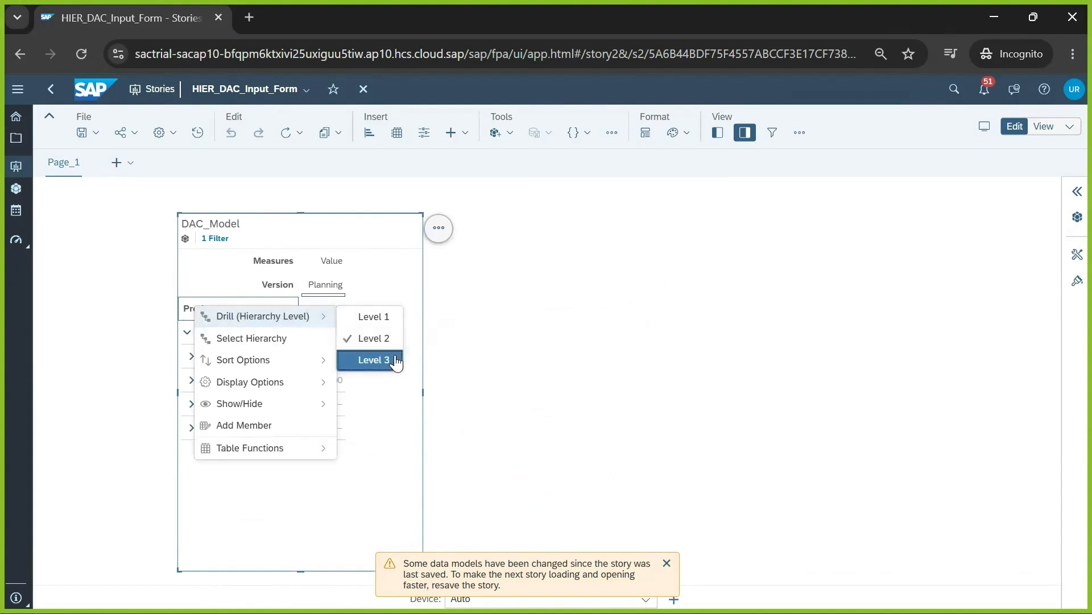
click(666, 564)
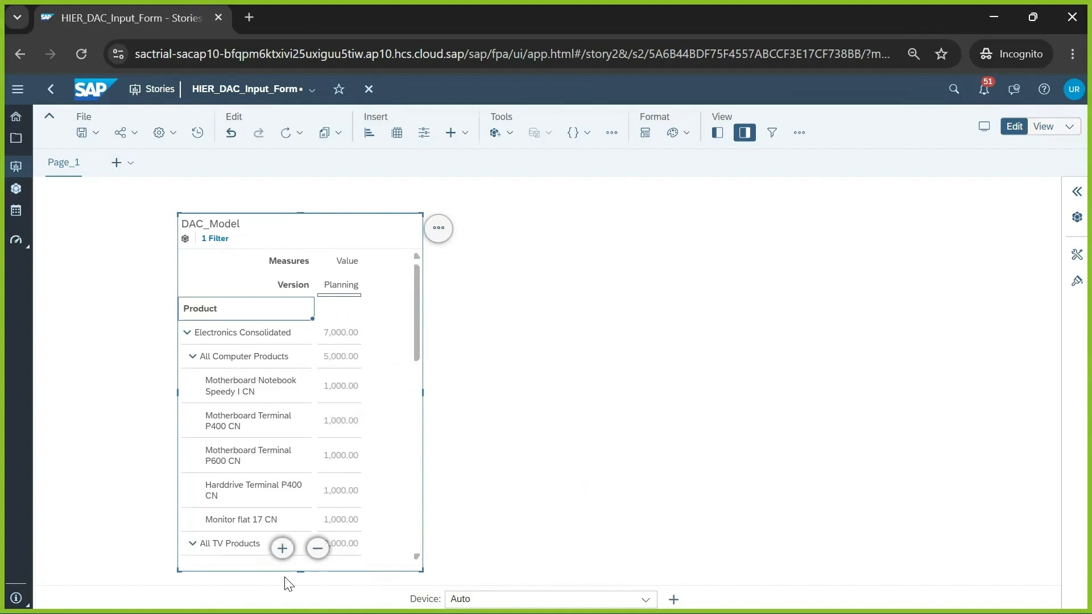
drag(298, 572, 302, 585)
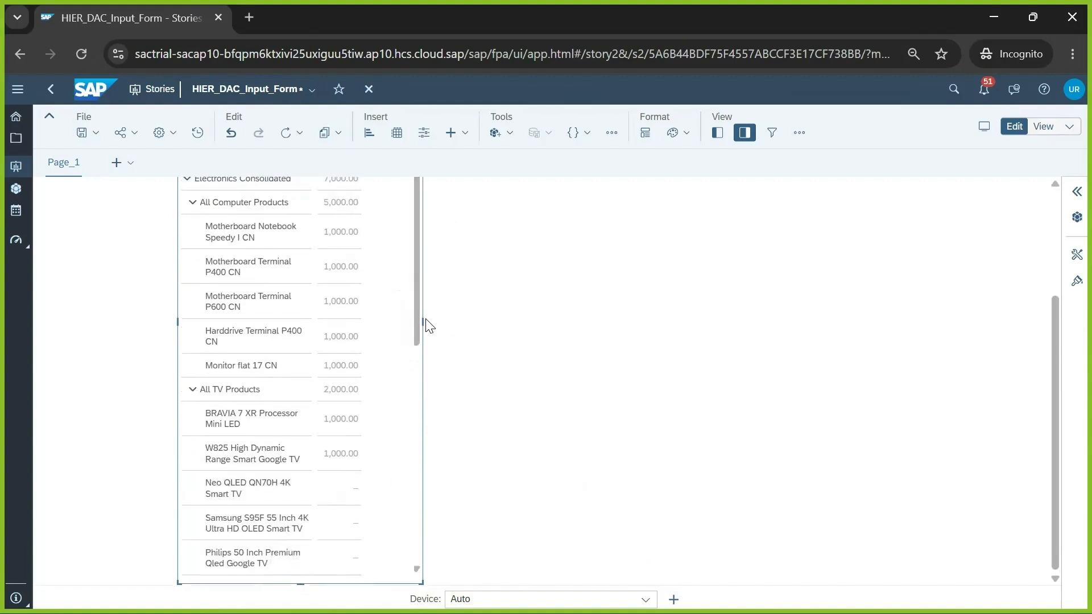
drag(423, 322, 474, 321)
click(583, 344)
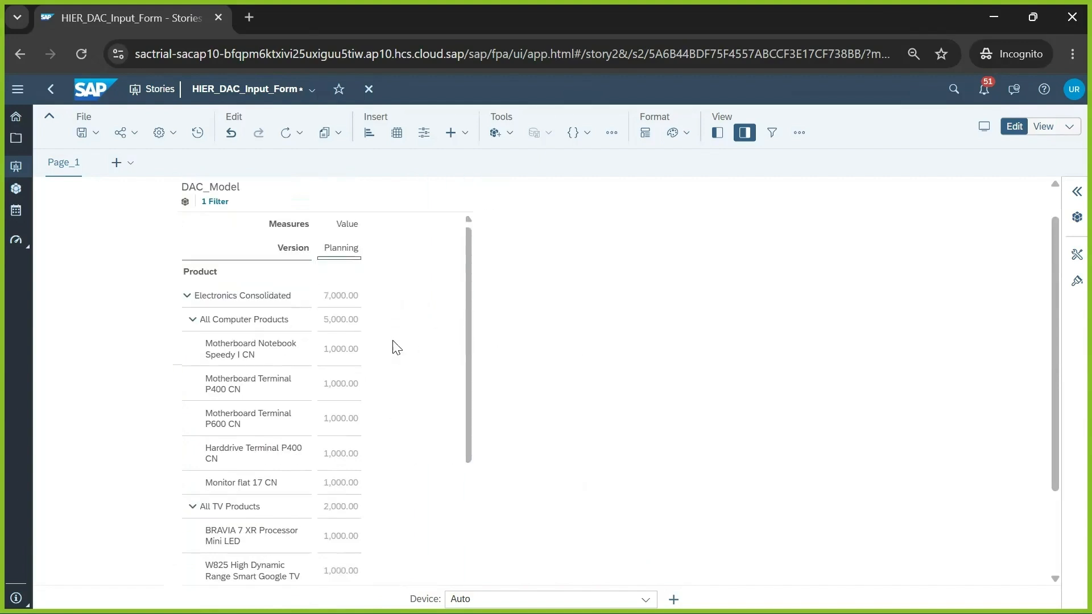
Examine the Planning values of the computer, TV, mobile and camera products and of their parent nodes in the table
click(224, 322)
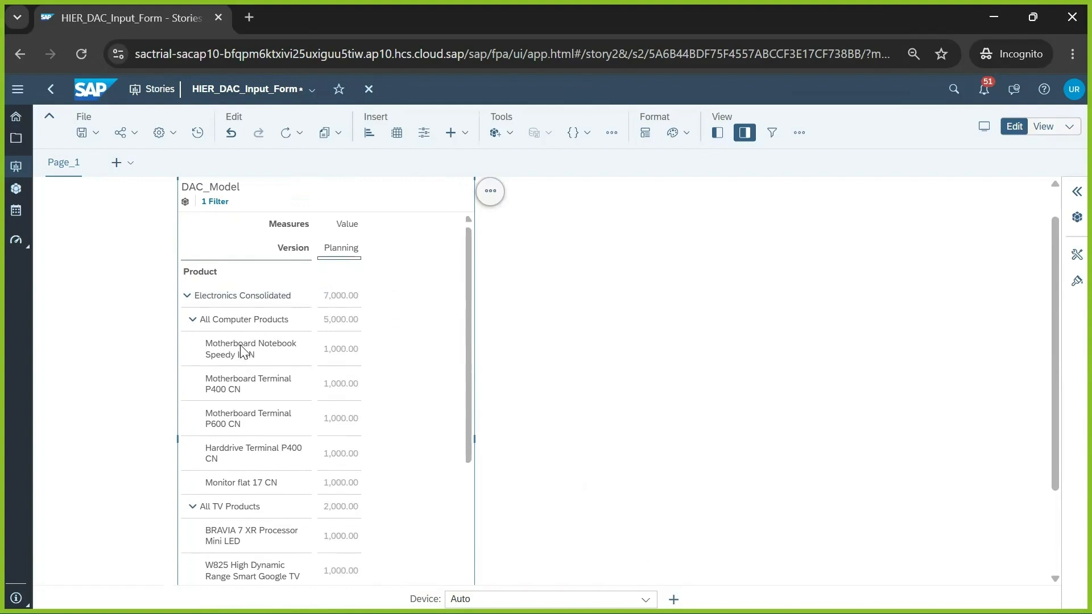
click(340, 325)
scroll(380, 399, down, 3)
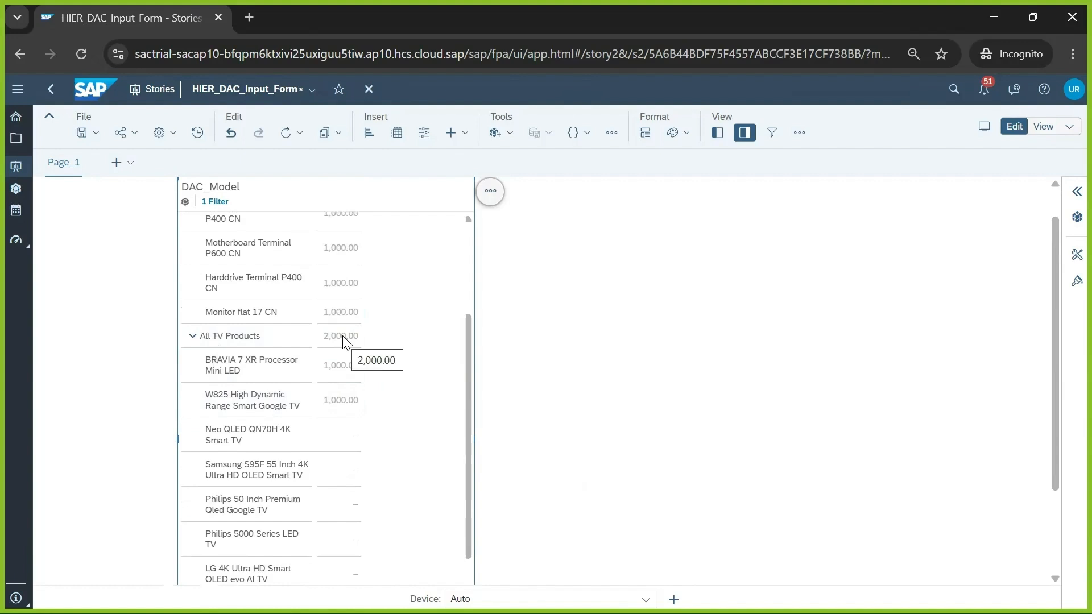
scroll(342, 455, down, 3)
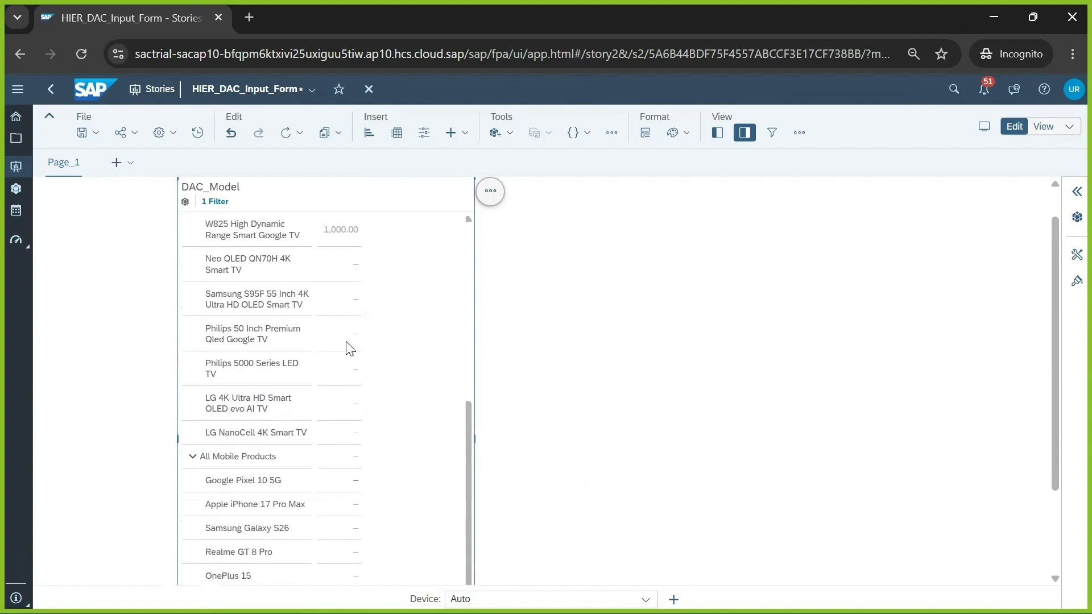
scroll(343, 532, down, 3)
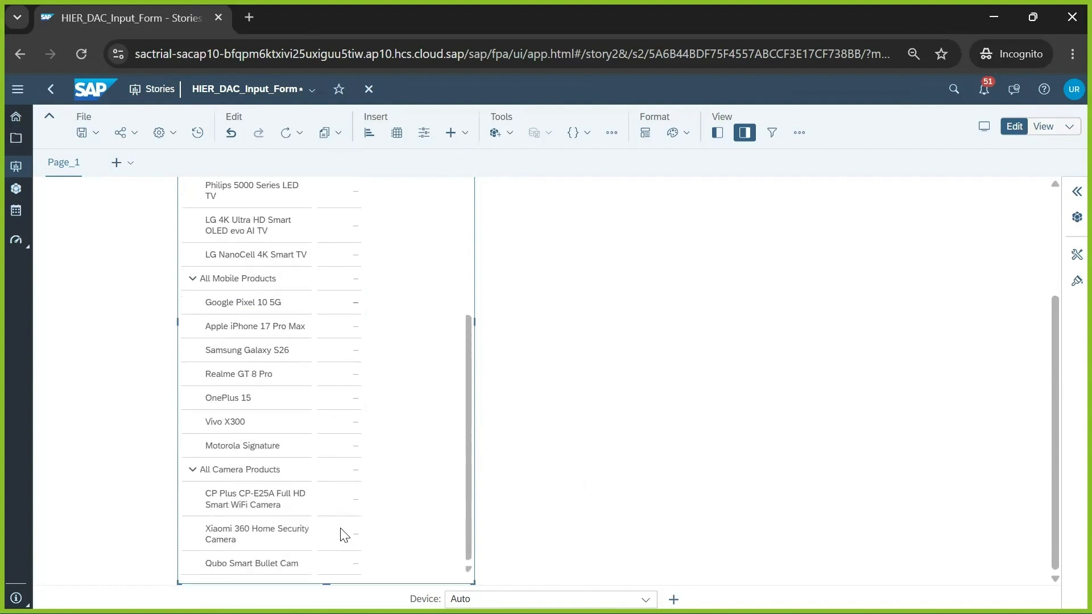
scroll(343, 532, up, 5)
scroll(343, 391, up, 5)
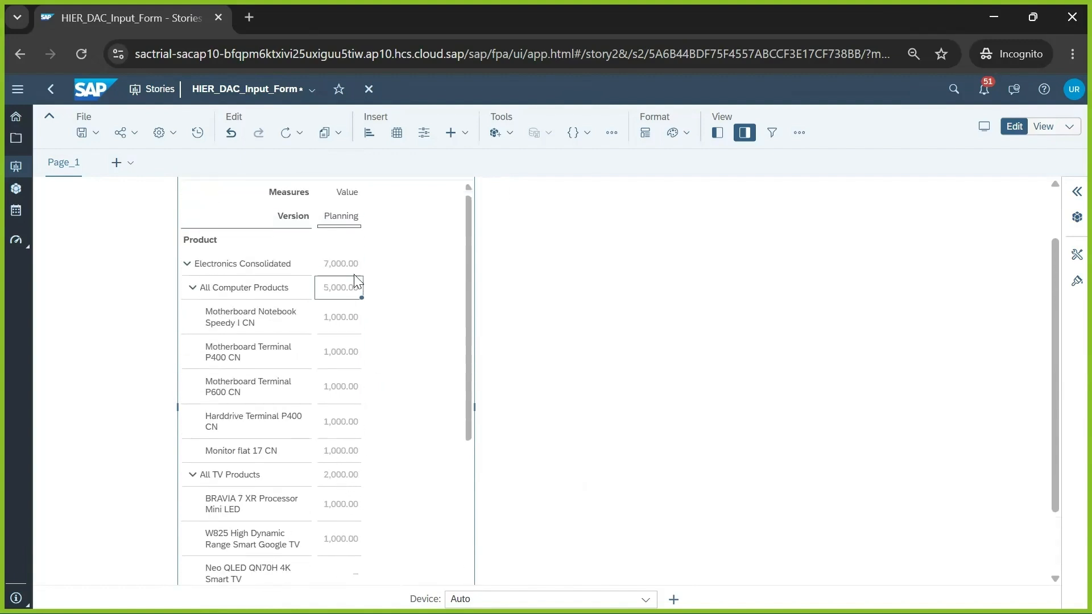
click(338, 264)
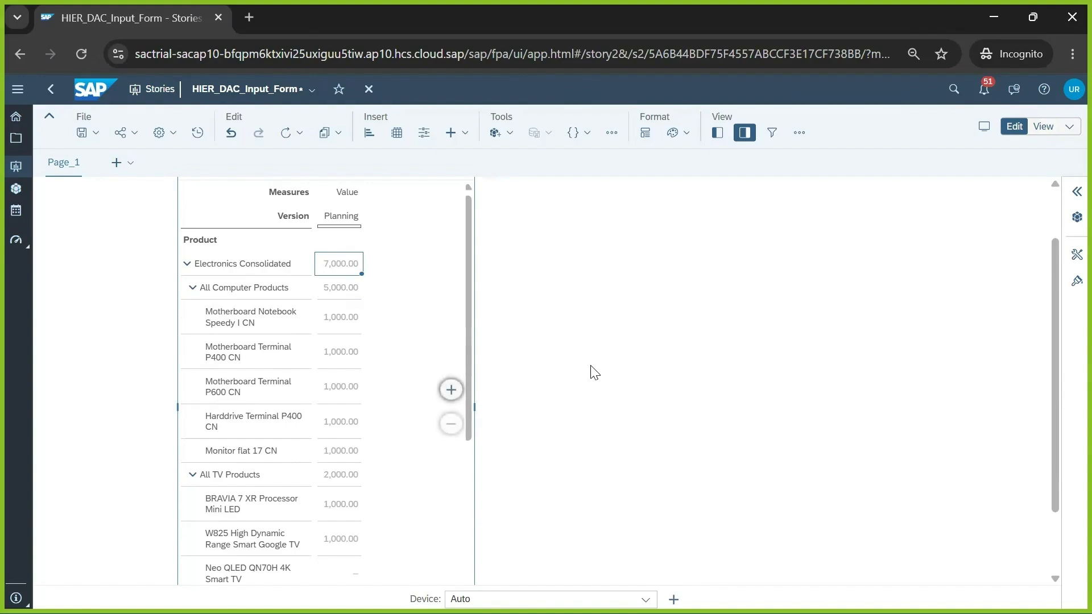
Switch back to DAC_Model in the Modeler and turn on Hide Parents for the Product dimension
key(alt+Tab)
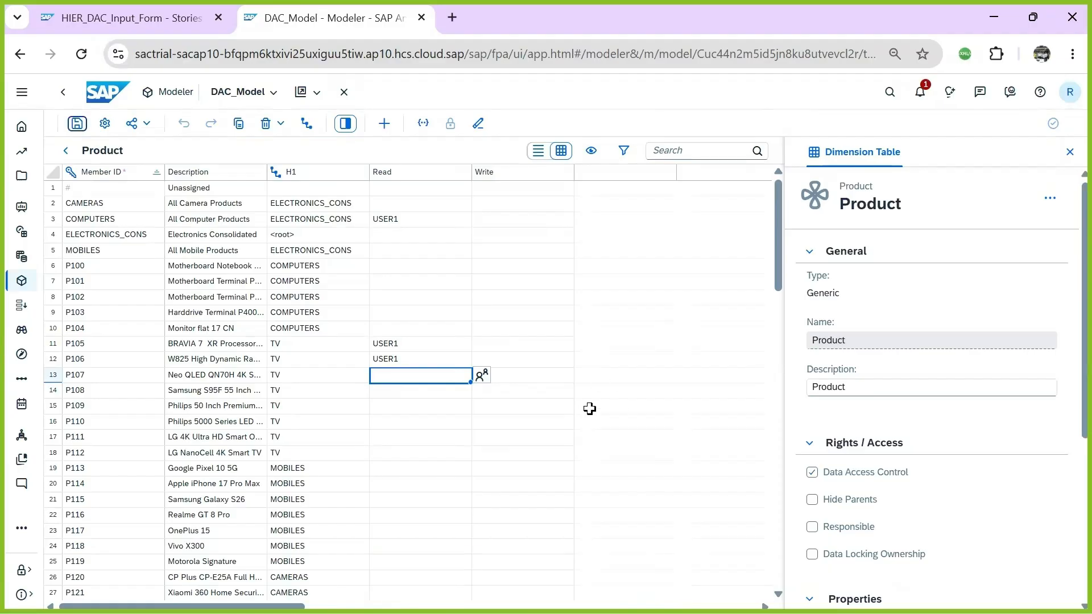
click(812, 500)
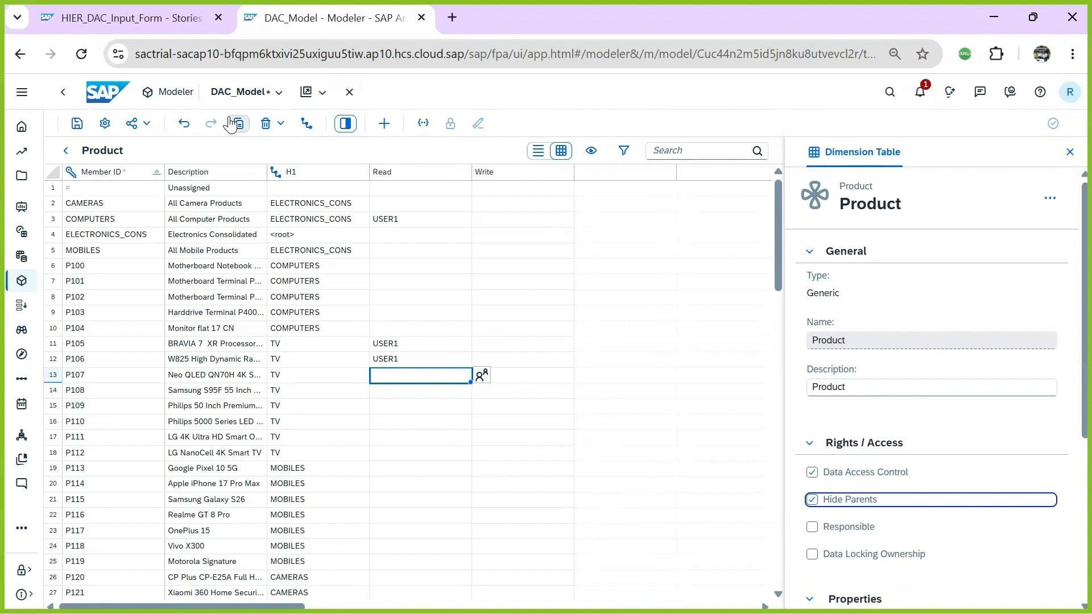
On the annotated slide, shift the Hide Parents table picture slightly up and draw curved lines from Read Access to its products
key(alt+Tab)
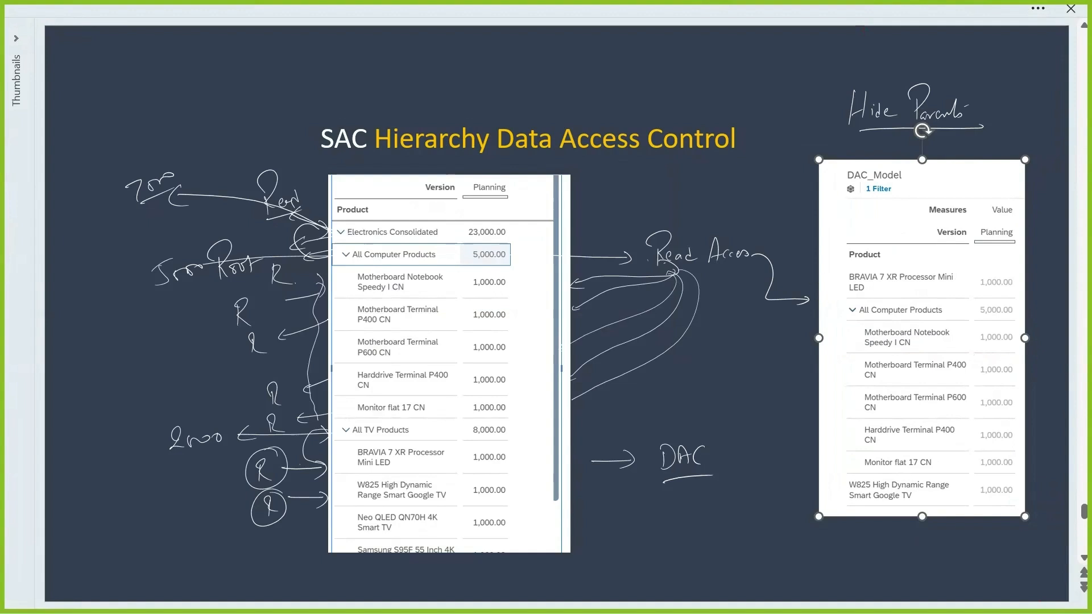
drag(930, 334, 926, 320)
click(926, 321)
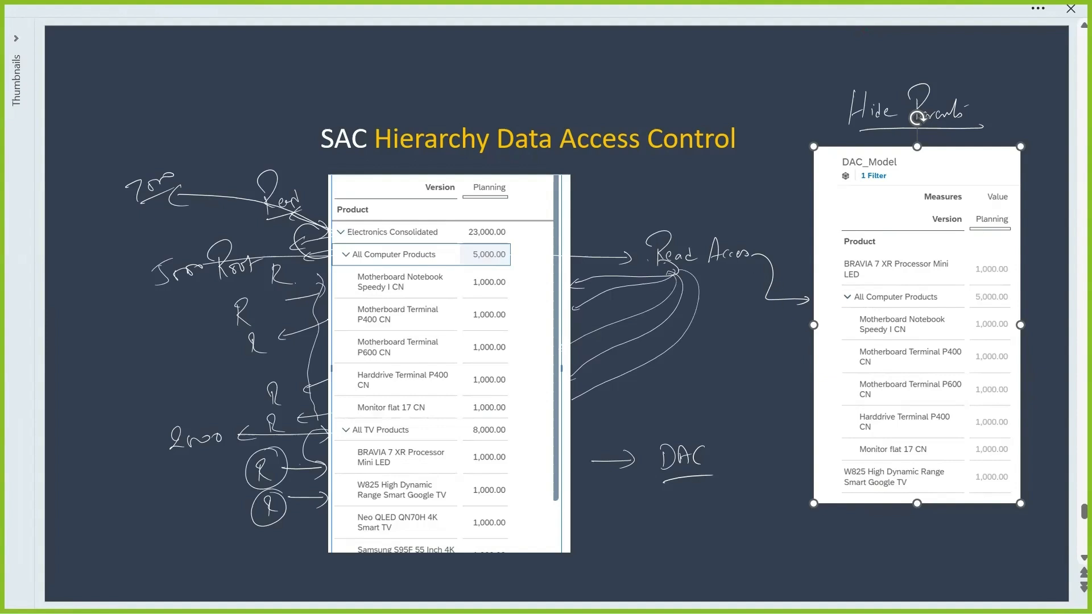
mouse_move(763, 270)
mouse_down()
mouse_move(755, 321)
mouse_move(815, 340)
mouse_move(777, 296)
mouse_move(793, 367)
mouse_up()
mouse_move(748, 294)
mouse_down()
mouse_move(766, 390)
mouse_move(802, 399)
mouse_up()
mouse_move(741, 298)
mouse_down()
mouse_move(802, 419)
mouse_move(756, 392)
mouse_move(790, 454)
mouse_up()
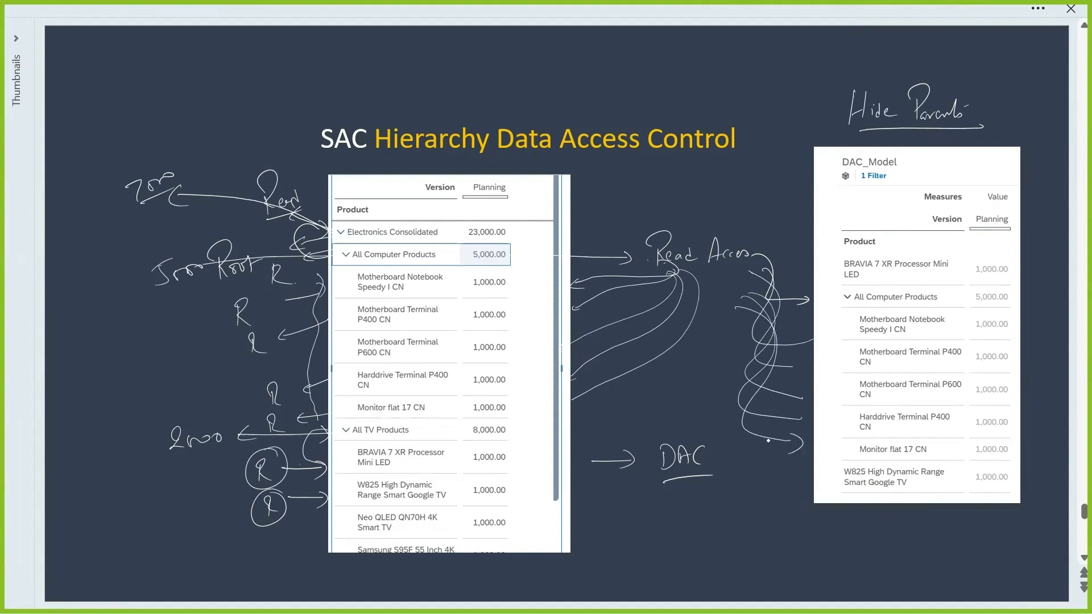
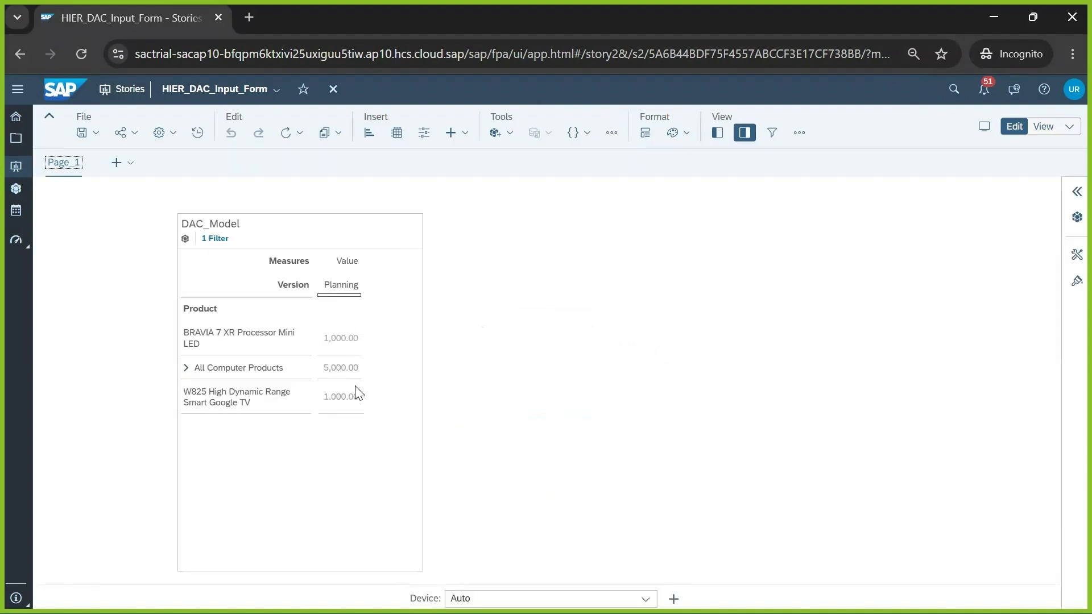
Expand All Computer Products in USER1's story table and check the products and values listed with Hide Parents on
click(193, 378)
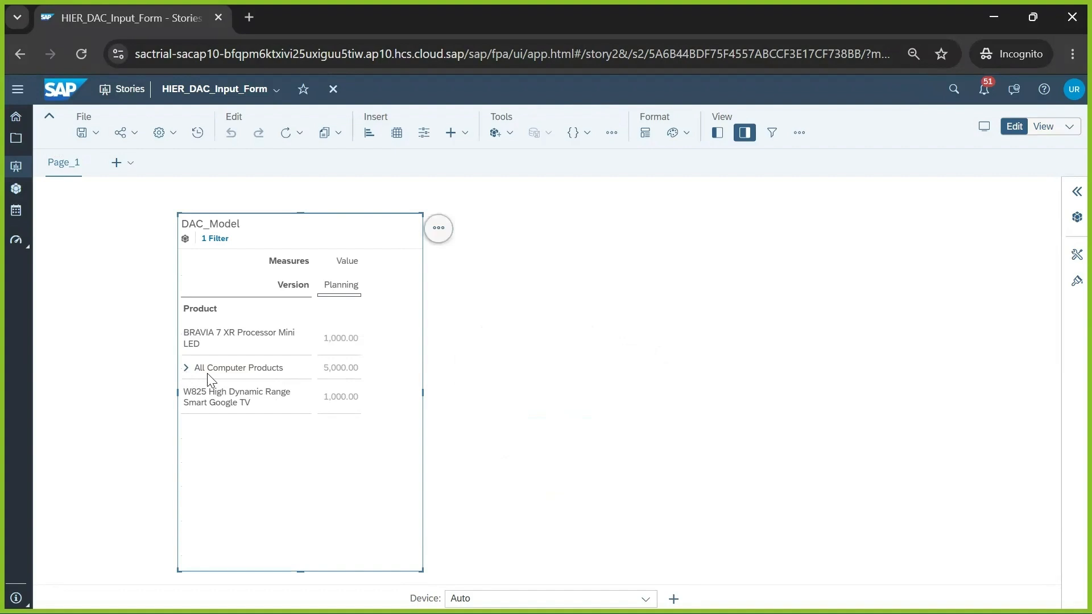
click(188, 369)
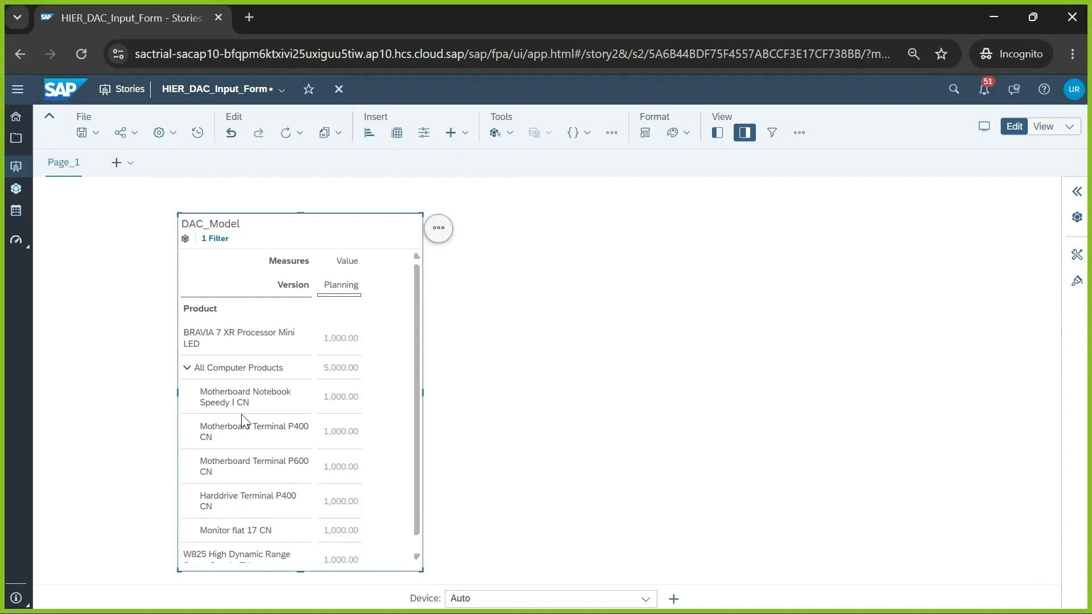
click(209, 345)
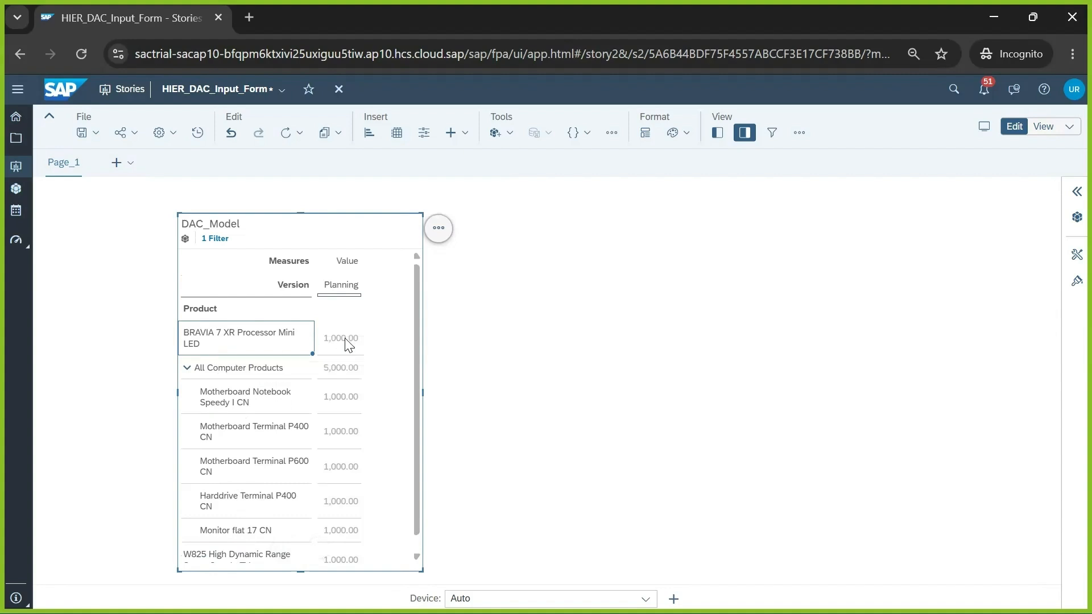
scroll(328, 528, down, 1)
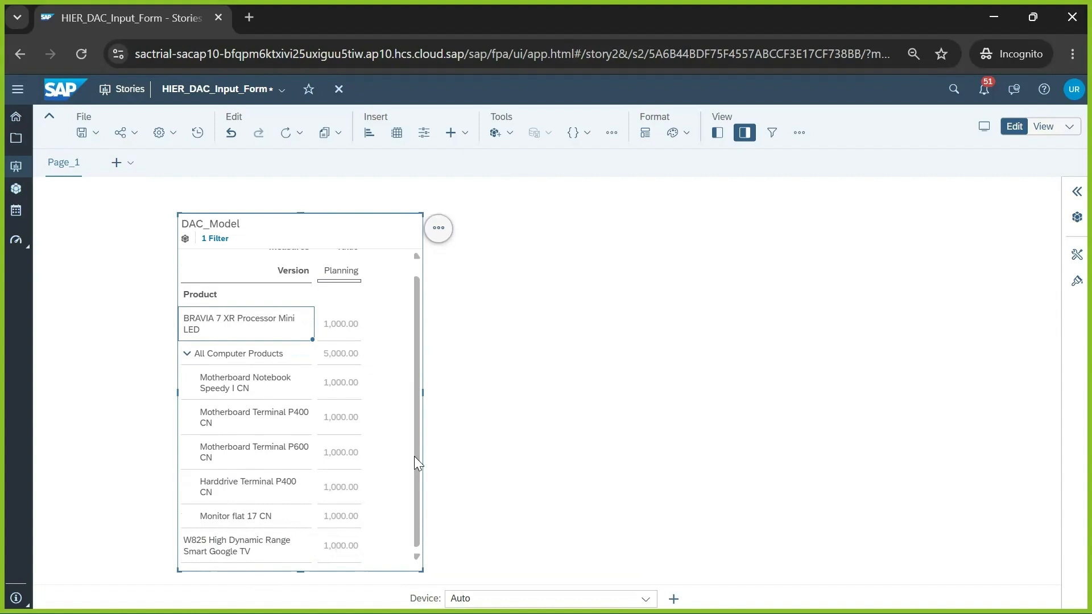
Return to DAC_Model in the Modeler, turn off Hide Parents for the Product dimension, and save the model
key(alt+Tab)
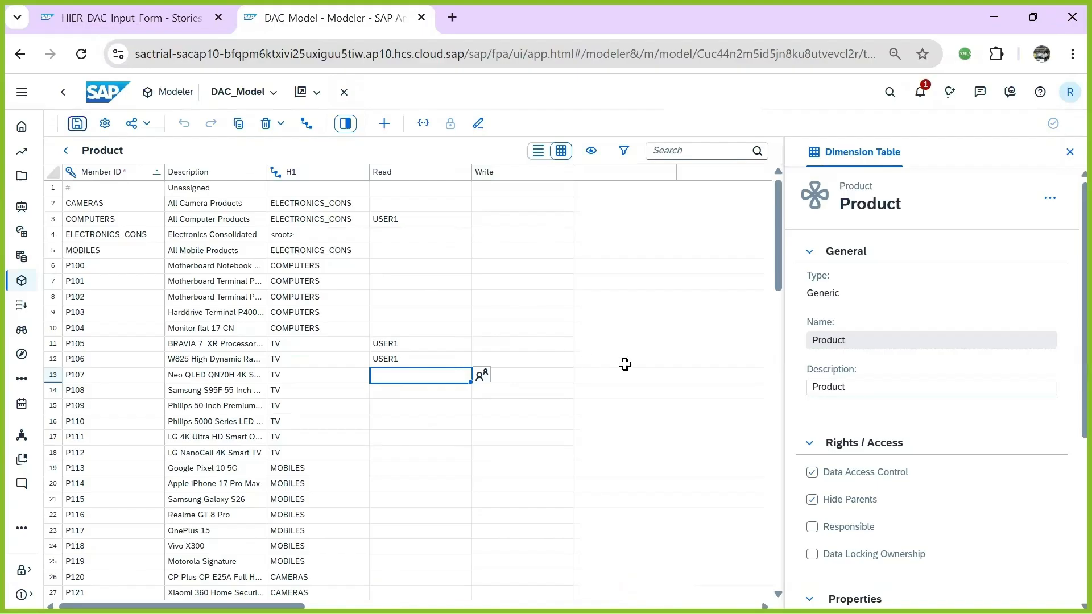
click(813, 500)
click(77, 123)
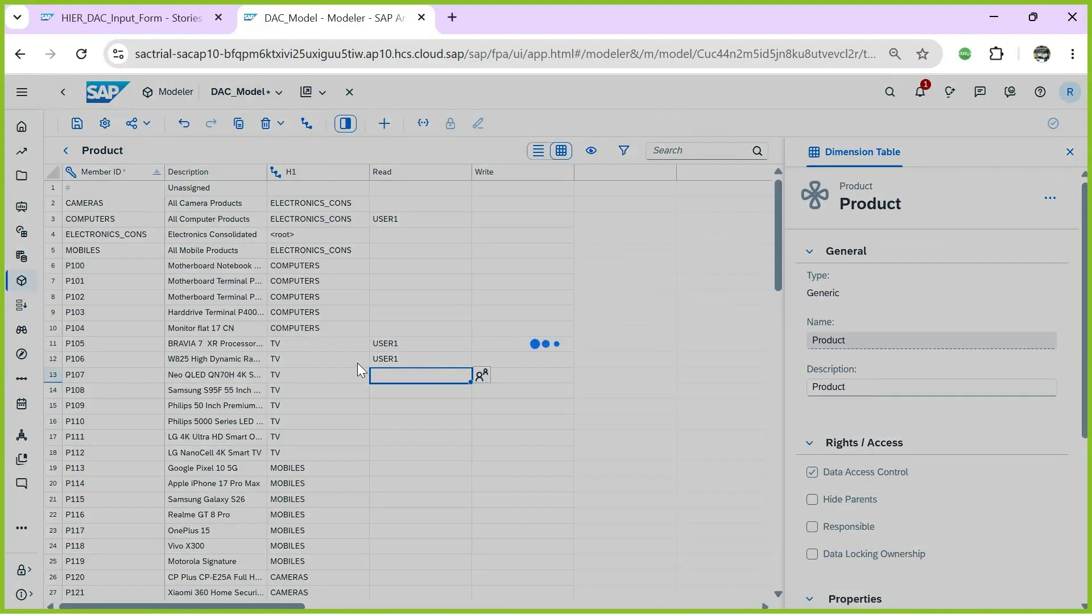
Reload the HIER_DAC_Input_Form story in USER1's browser session
key(alt+Tab)
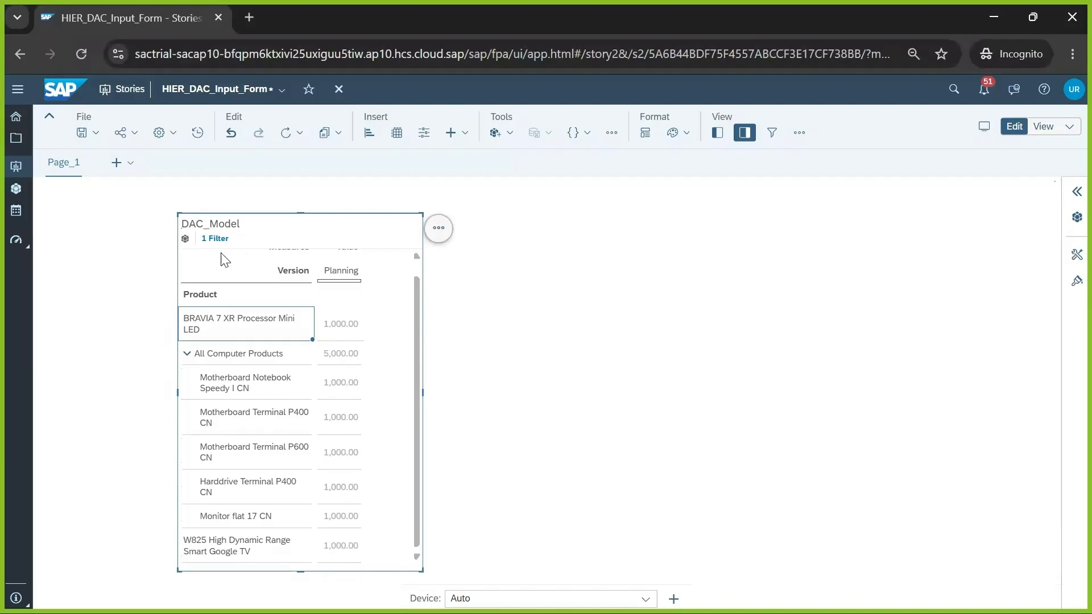
click(82, 54)
click(623, 162)
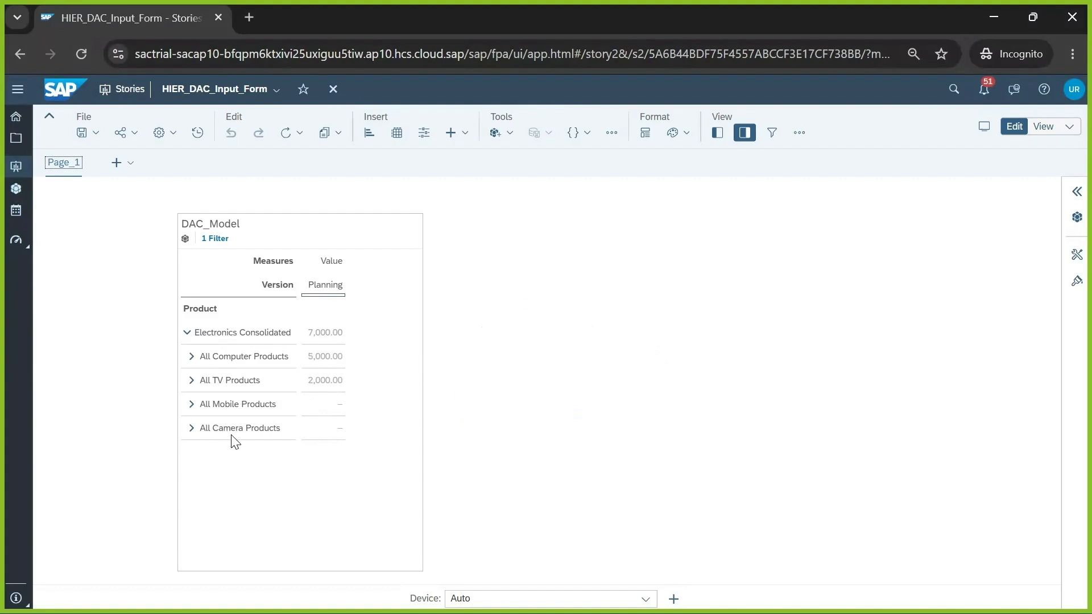
Open the builder settings of the DAC_Model table and turn off unbooked data for the Product rows
click(1074, 256)
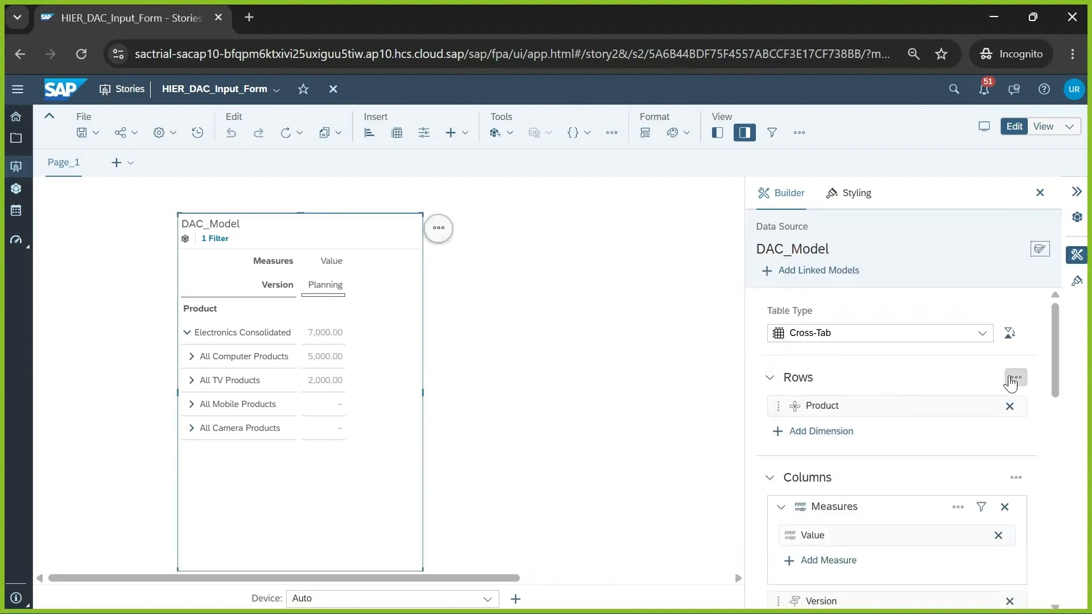
click(1015, 379)
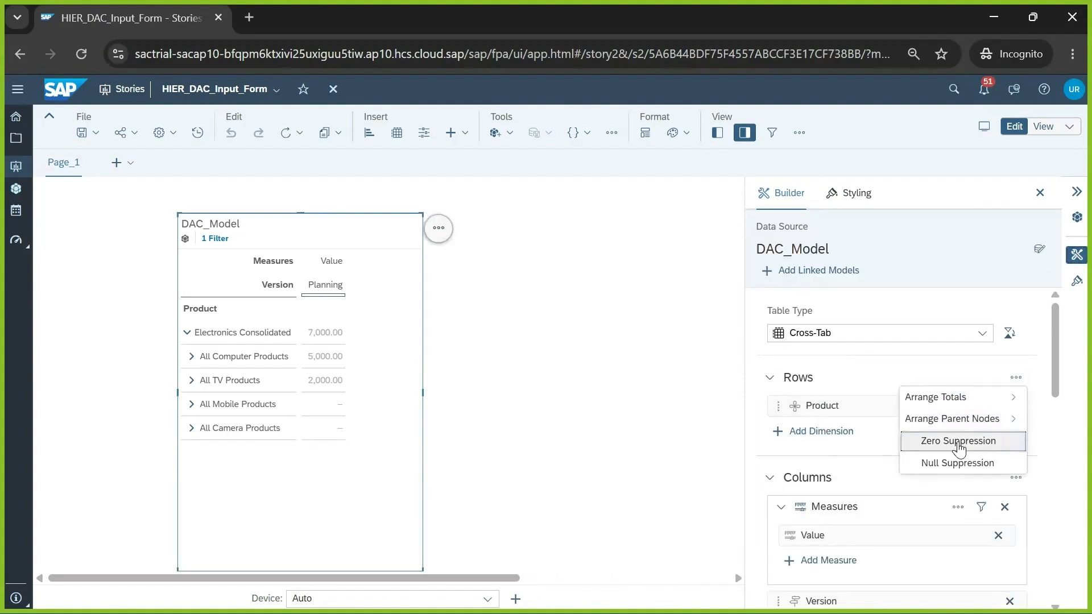
click(812, 410)
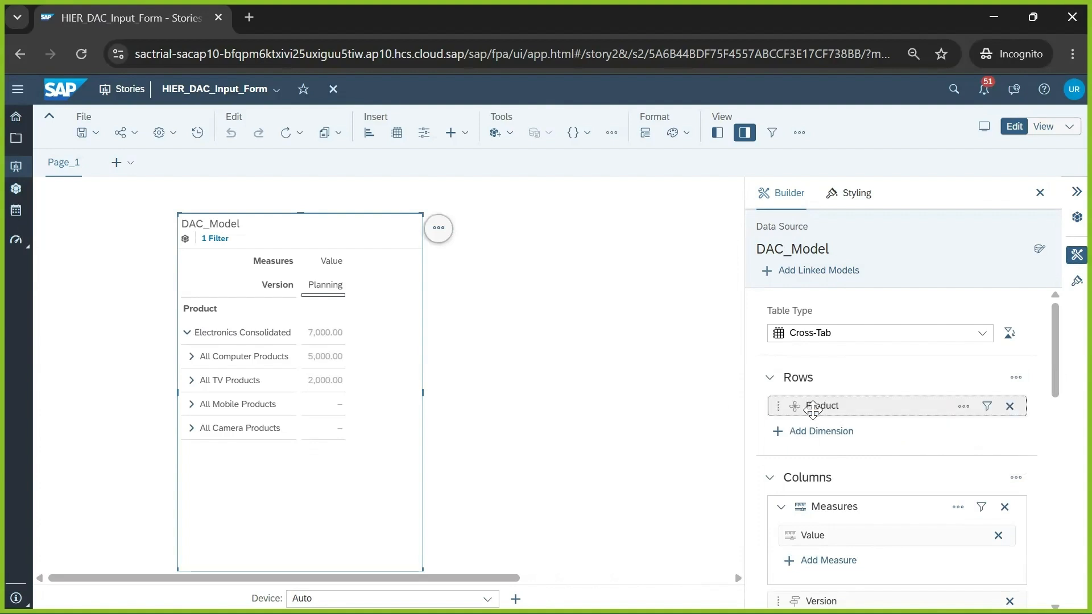
click(963, 409)
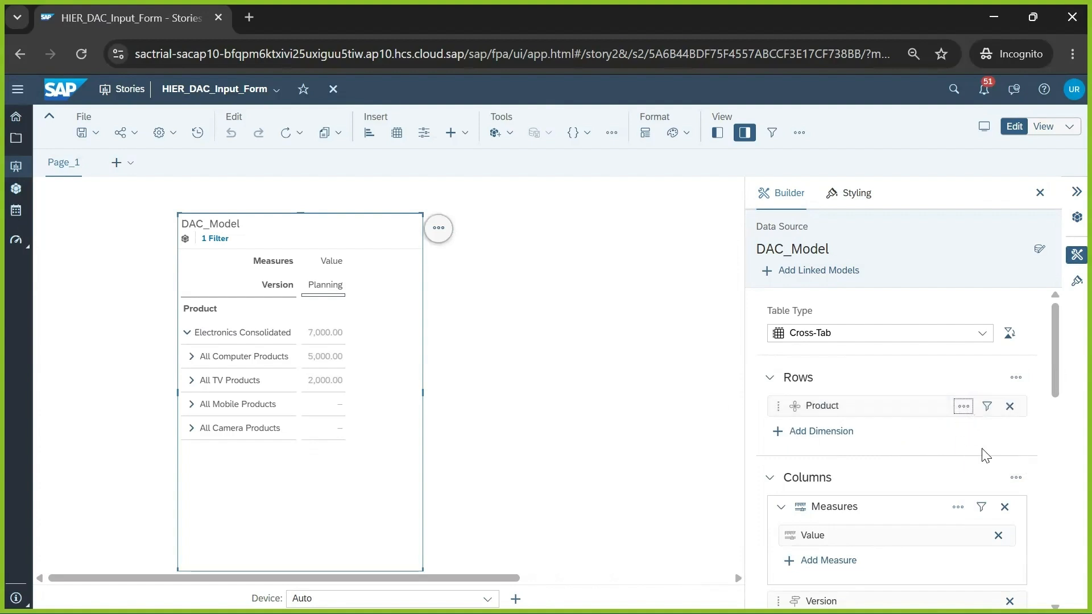
click(887, 489)
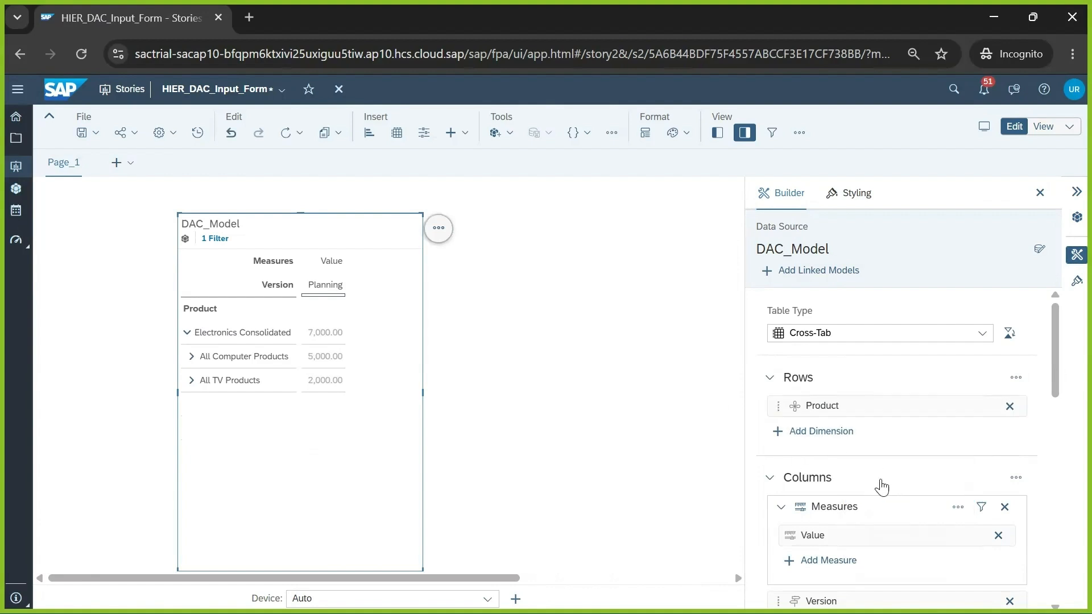
Turn off Show Unbooked Data for the Measures in the table's columns and deselect the table
click(958, 507)
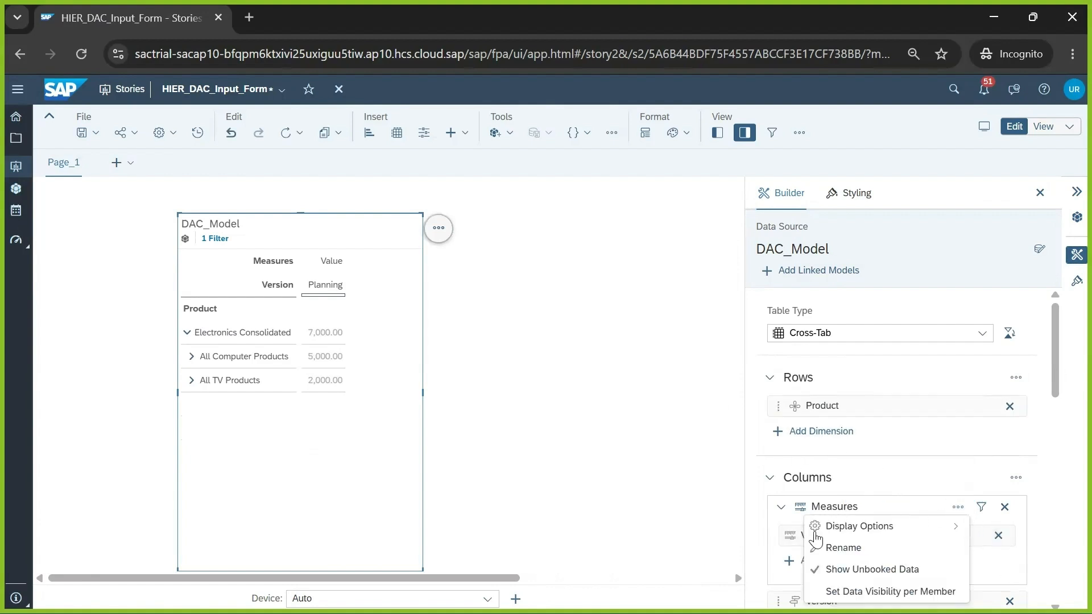
click(867, 571)
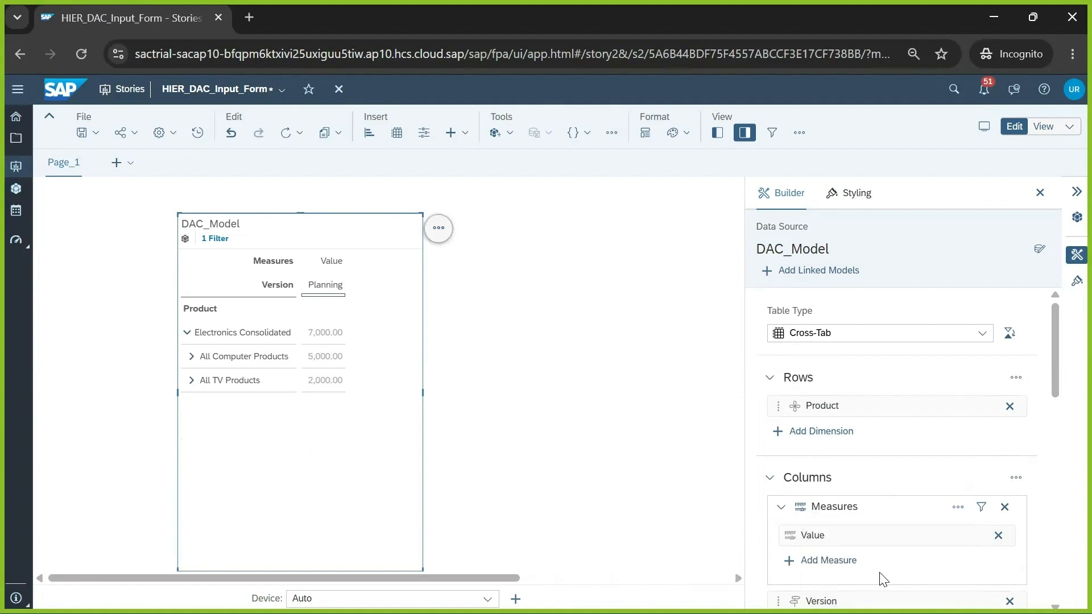
click(518, 436)
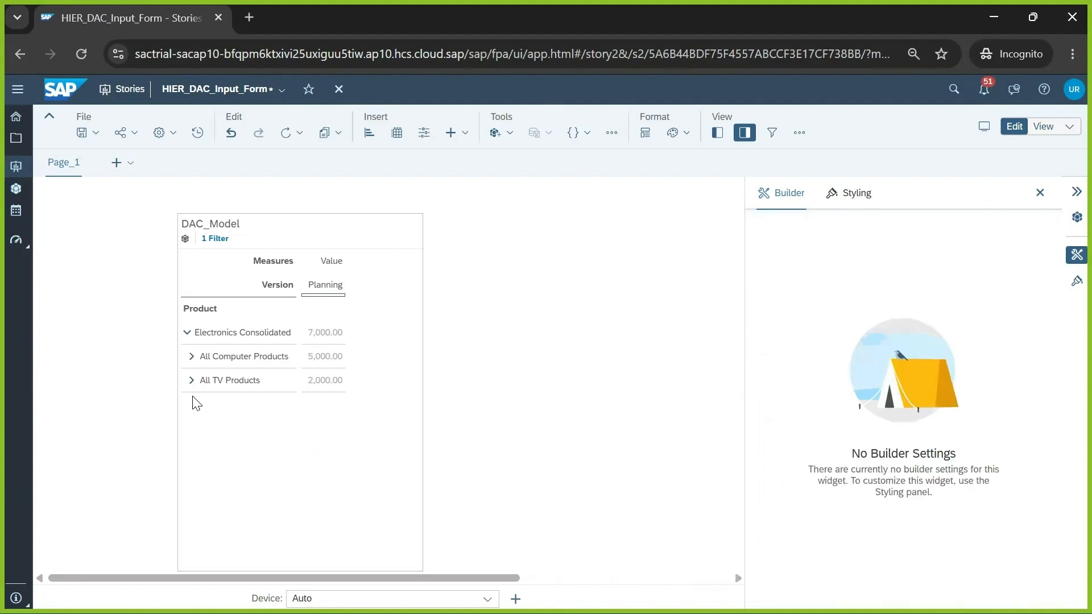
Expand All Computer Products and All TV Products in USER1's story table and check their products and values with Hide Parents off
click(189, 358)
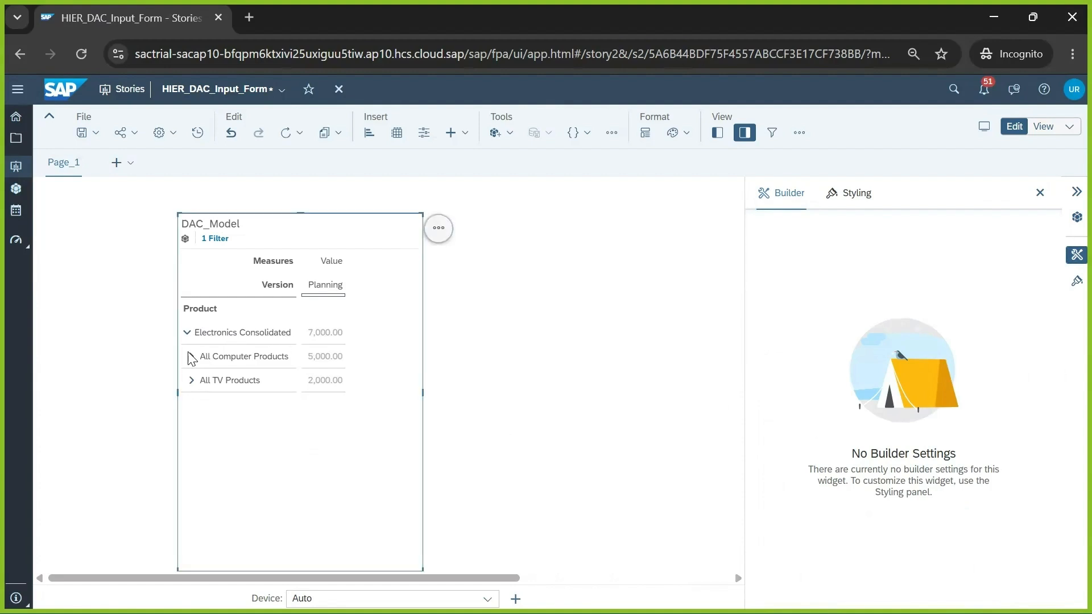
click(192, 357)
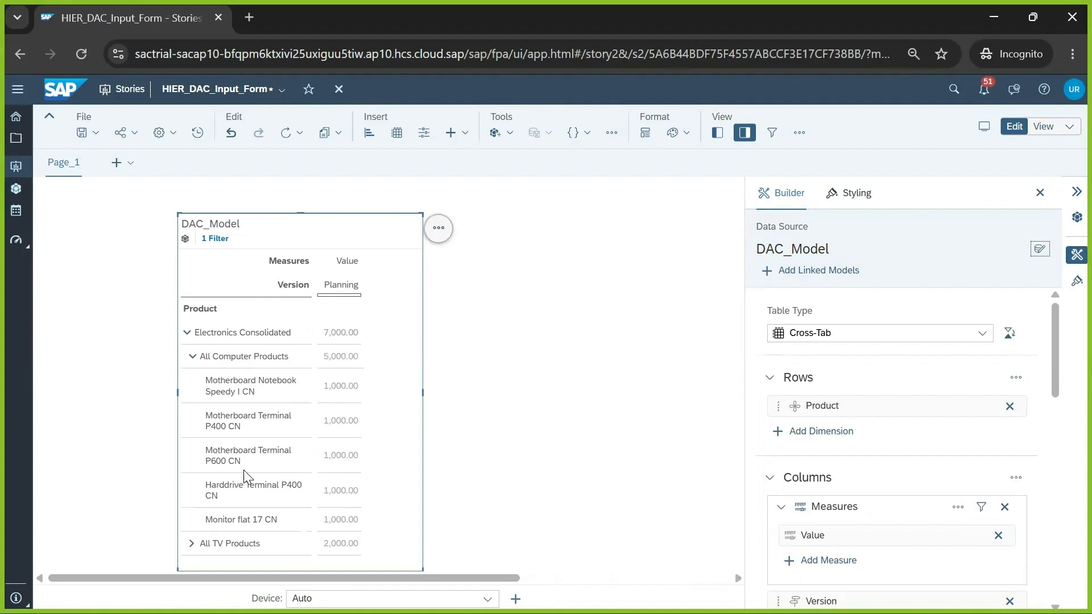
click(192, 544)
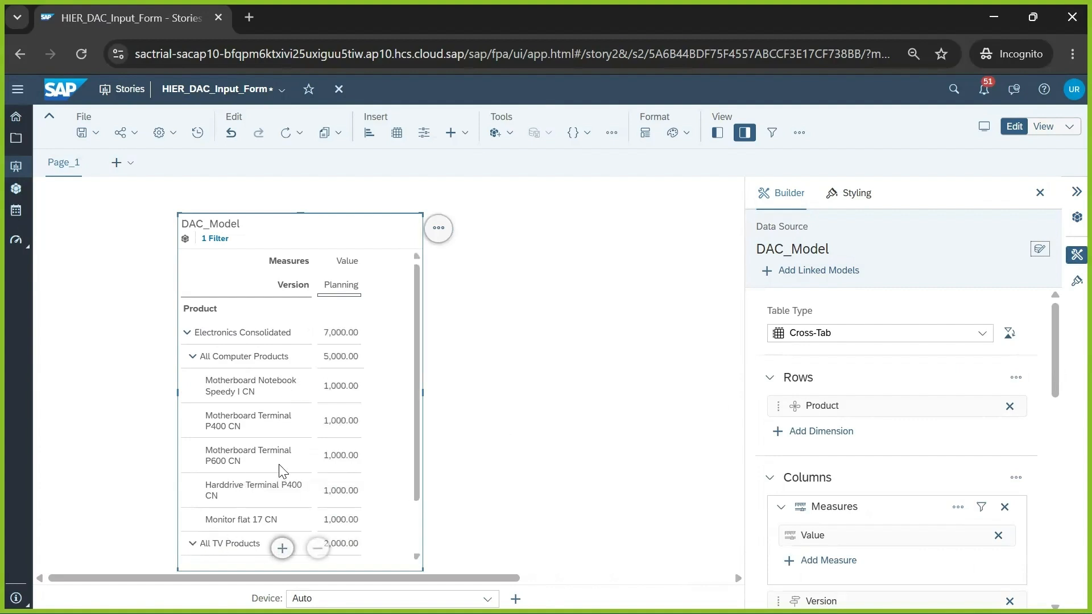
scroll(285, 472, down, 1)
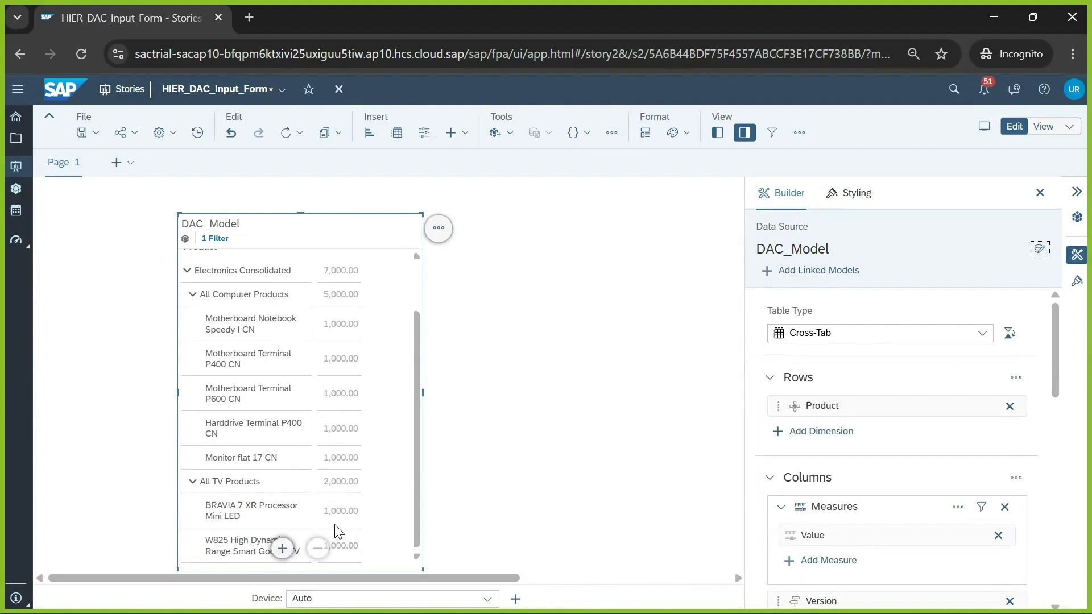
mouse_move(341, 550)
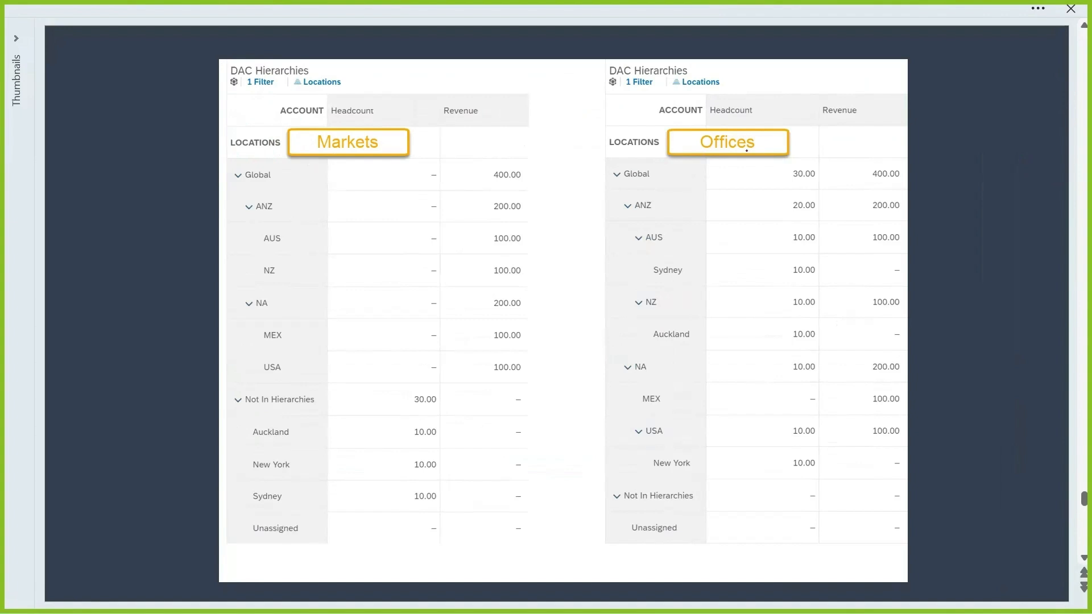
On the DAC Hierarchies slide, label the Markets table Read, circle Global, mark it R, and draw arrows down to its ANZ branch
click(459, 128)
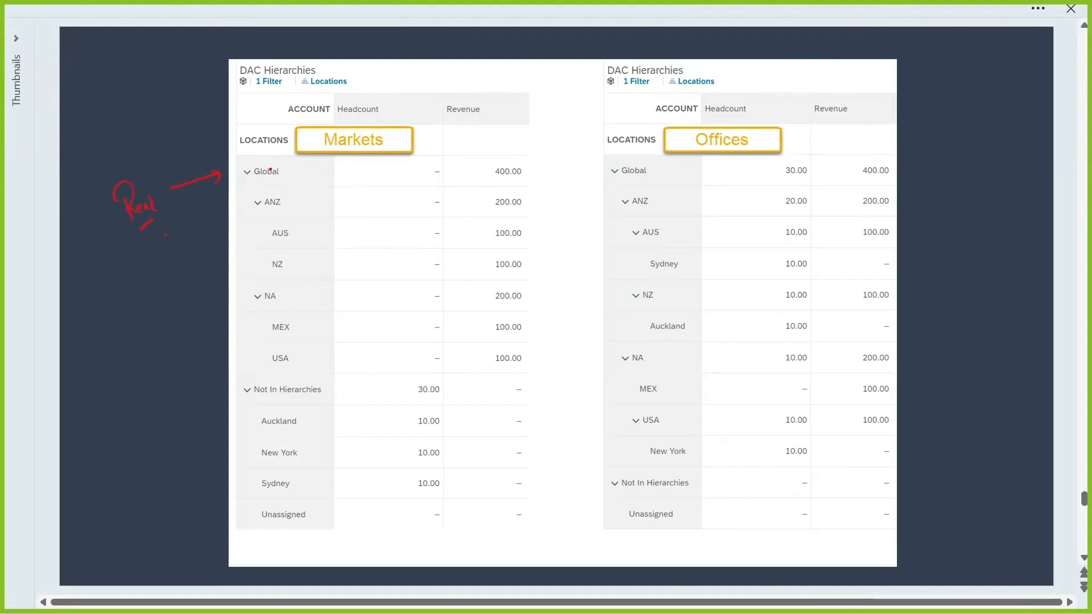
mouse_move(265, 166)
mouse_down()
mouse_move(278, 182)
mouse_move(272, 153)
mouse_up()
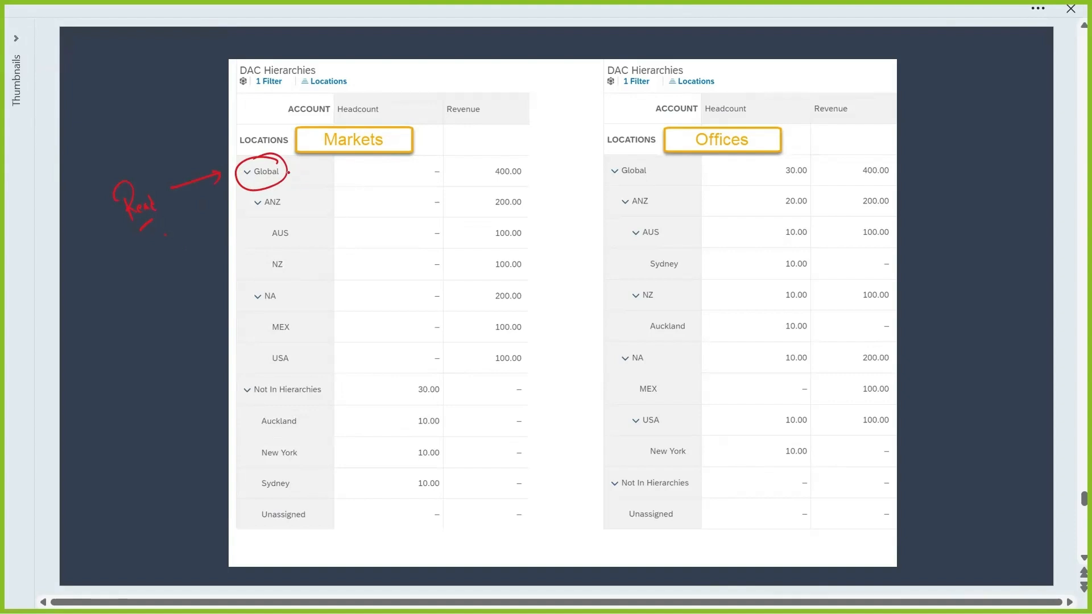
mouse_move(300, 164)
mouse_down()
mouse_move(307, 210)
mouse_move(337, 196)
mouse_move(309, 232)
mouse_up()
mouse_move(320, 176)
mouse_down()
mouse_move(319, 250)
mouse_move(303, 260)
mouse_up()
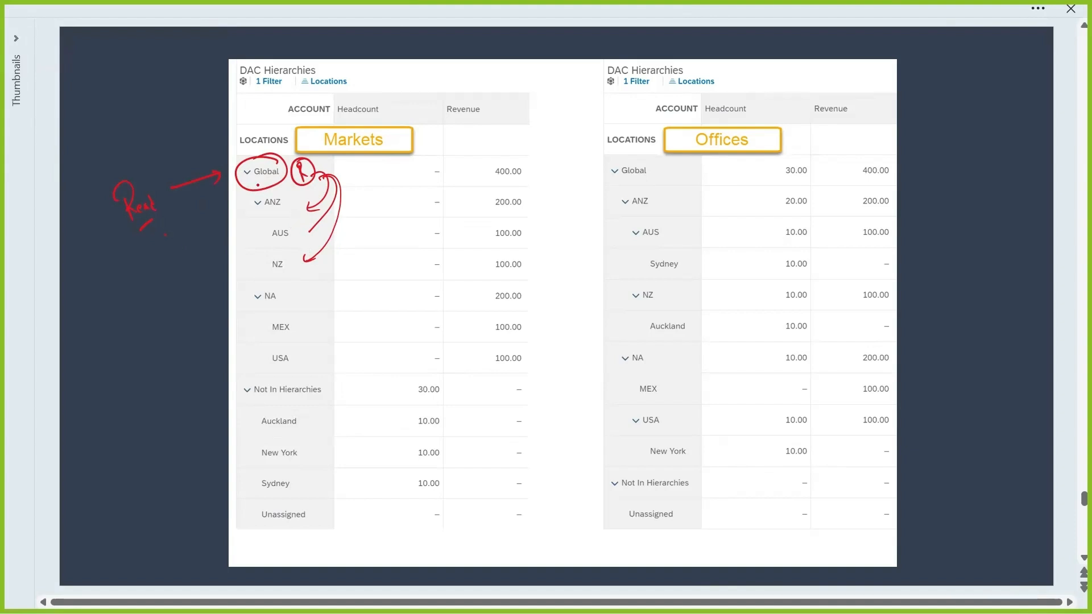
Draw curved arrows from Global to NA, MEX and USA in Markets, and write R beside every member beneath Global
mouse_move(250, 184)
mouse_down()
mouse_move(228, 200)
mouse_move(258, 298)
mouse_move(262, 285)
mouse_move(263, 349)
mouse_move(313, 361)
mouse_up()
mouse_move(301, 323)
mouse_down()
mouse_move(303, 337)
mouse_move(312, 333)
mouse_up()
drag(293, 292, 304, 299)
mouse_move(259, 259)
mouse_down()
mouse_move(261, 272)
mouse_move(270, 266)
mouse_up()
drag(254, 228, 256, 241)
drag(256, 234, 266, 236)
mouse_move(244, 197)
mouse_down()
mouse_move(247, 211)
mouse_move(260, 209)
mouse_up()
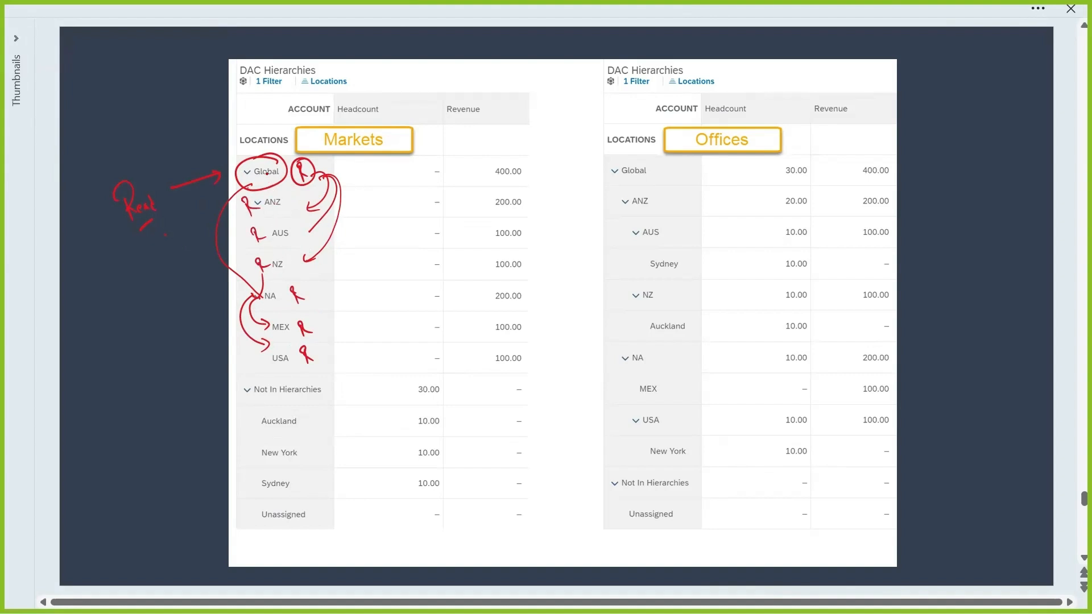
drag(304, 357, 307, 365)
Cross out Auckland, New York and Sydney in Markets, label them DAC, and draw a dividing line above Not In Hierarchies
drag(318, 412, 324, 426)
mouse_move(312, 425)
mouse_down()
mouse_move(329, 417)
mouse_move(314, 496)
mouse_up()
drag(311, 492, 329, 488)
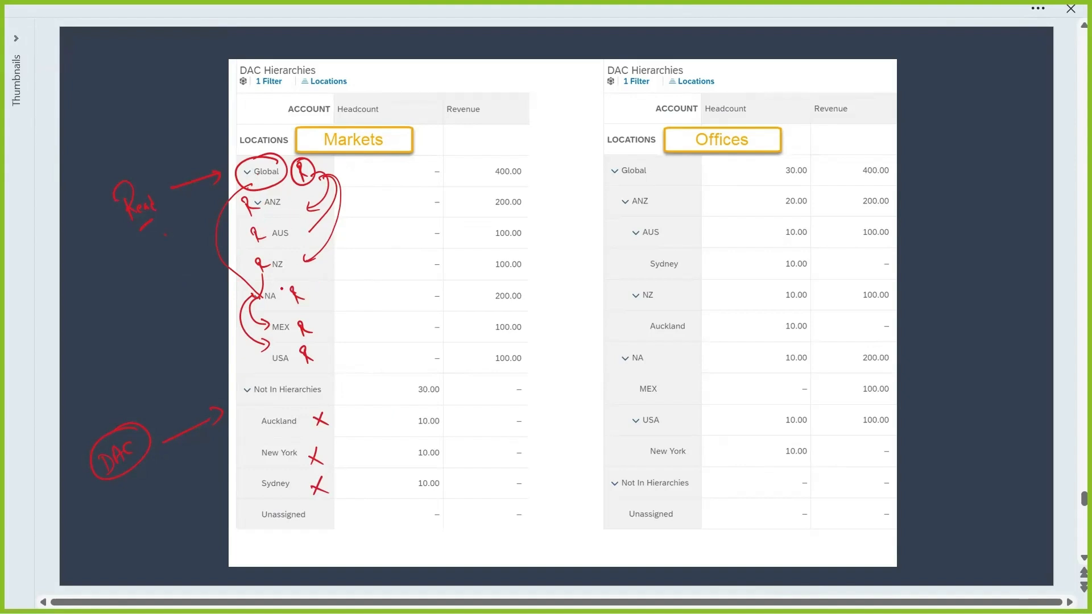
drag(183, 380, 380, 360)
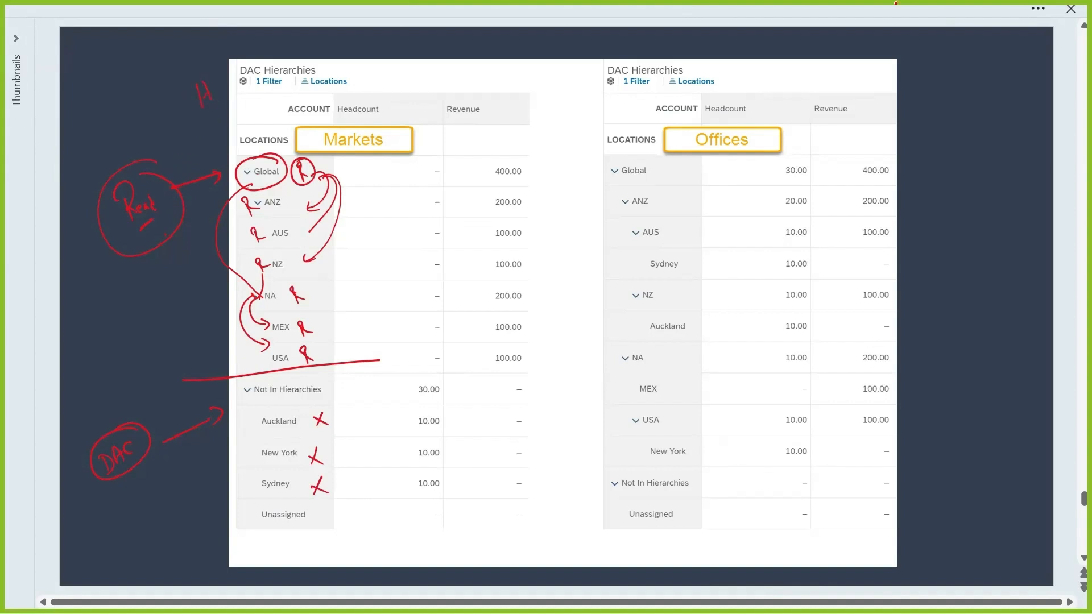
Label the Markets table H1 and the Offices table H2, circle both labels, and draw an arrow from H1 to H2
drag(219, 69, 227, 74)
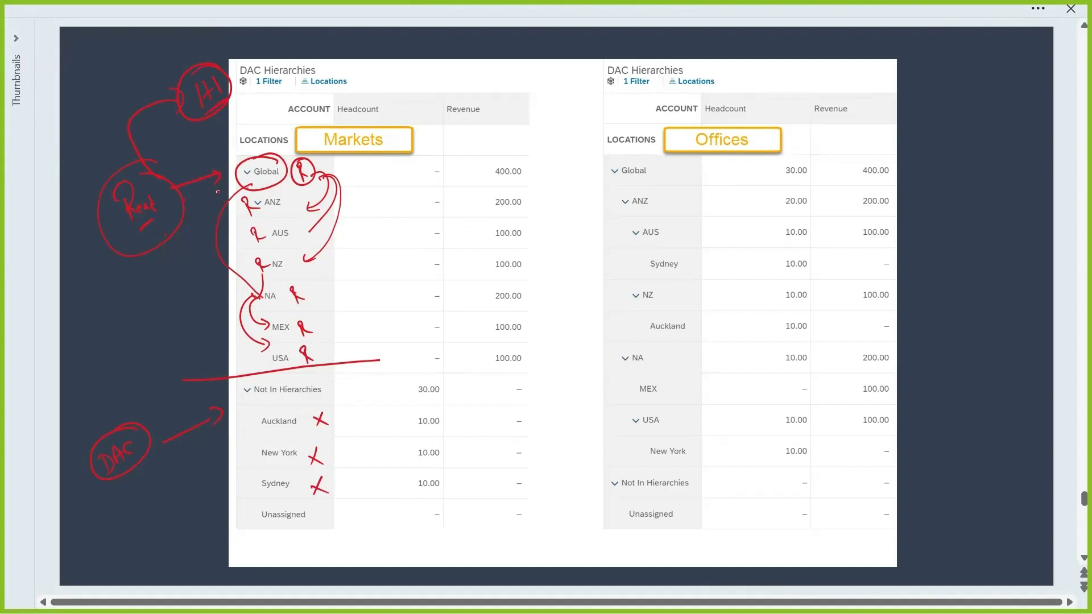
mouse_move(573, 96)
mouse_down()
mouse_move(576, 117)
mouse_move(603, 113)
mouse_up()
mouse_move(608, 91)
mouse_down()
mouse_move(563, 86)
mouse_move(612, 84)
mouse_up()
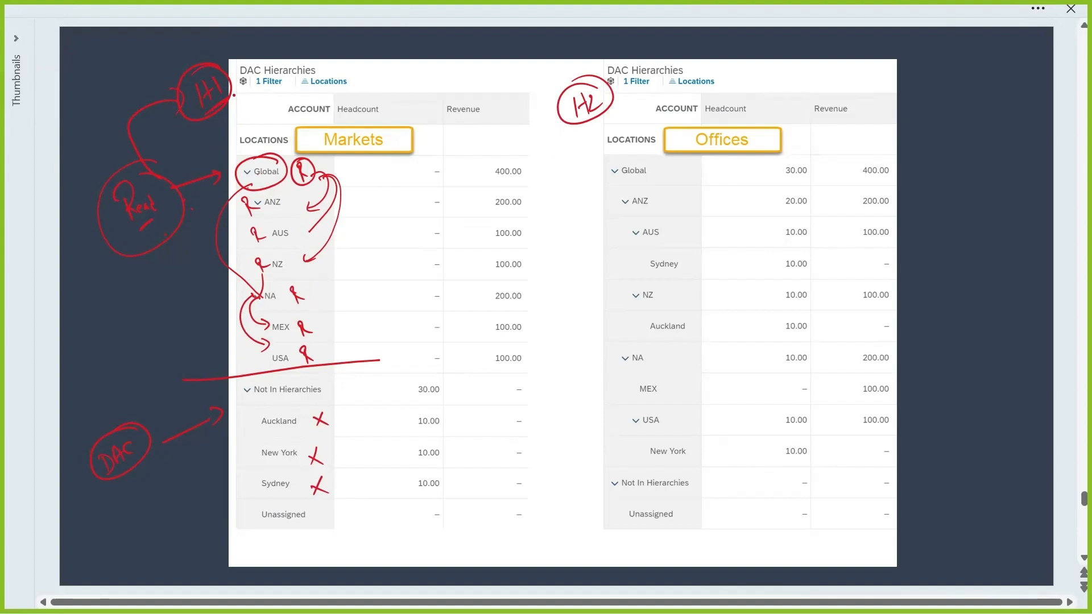
mouse_move(235, 91)
mouse_down()
mouse_move(540, 102)
mouse_move(534, 113)
mouse_up()
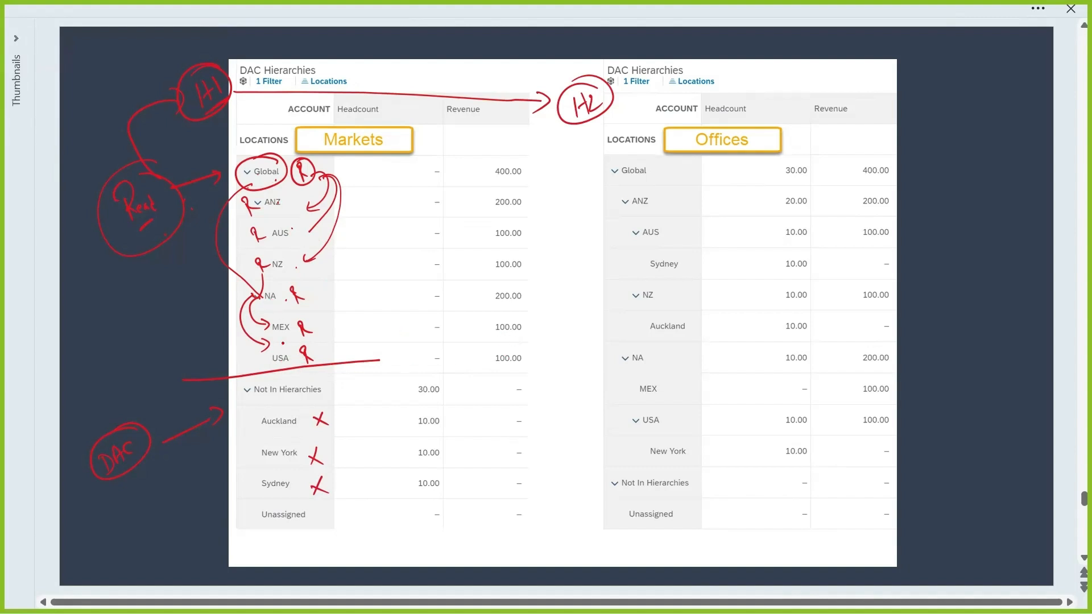
Tick AUS, NZ, MEX and USA in Markets, circle their Revenue values, and draw an arrow up to Global's Revenue
mouse_move(325, 353)
mouse_down()
mouse_move(348, 341)
mouse_move(342, 320)
mouse_up()
mouse_move(335, 260)
mouse_down()
mouse_move(353, 251)
mouse_move(366, 216)
mouse_up()
mouse_move(525, 224)
mouse_down()
mouse_move(501, 223)
mouse_move(508, 252)
mouse_up()
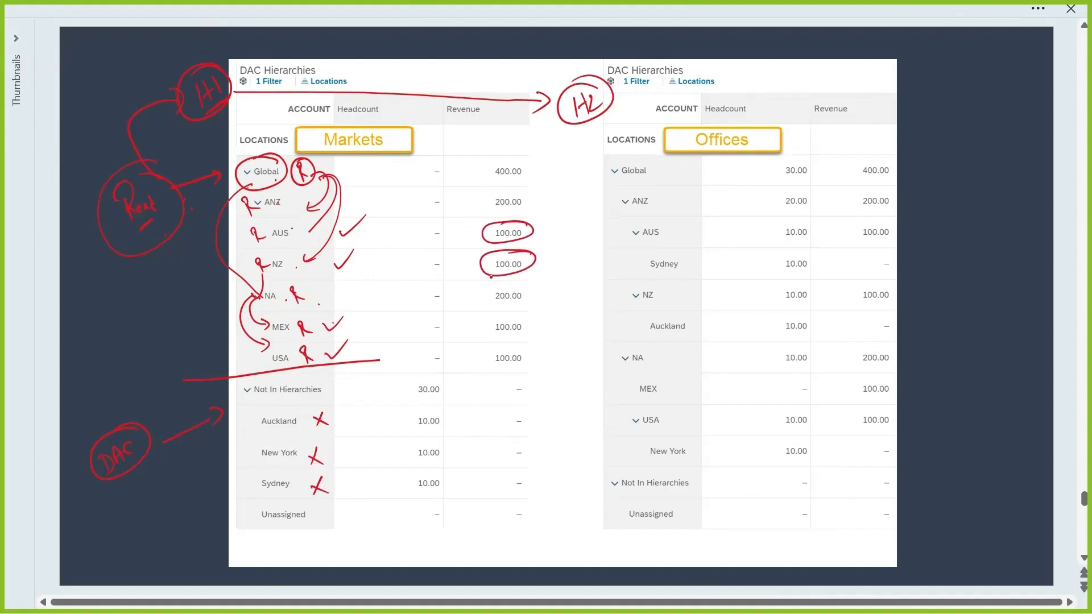
mouse_move(525, 314)
mouse_down()
mouse_move(499, 320)
mouse_move(498, 348)
mouse_move(514, 345)
mouse_up()
mouse_move(534, 231)
mouse_down()
mouse_move(556, 219)
mouse_move(527, 170)
mouse_move(531, 191)
mouse_up()
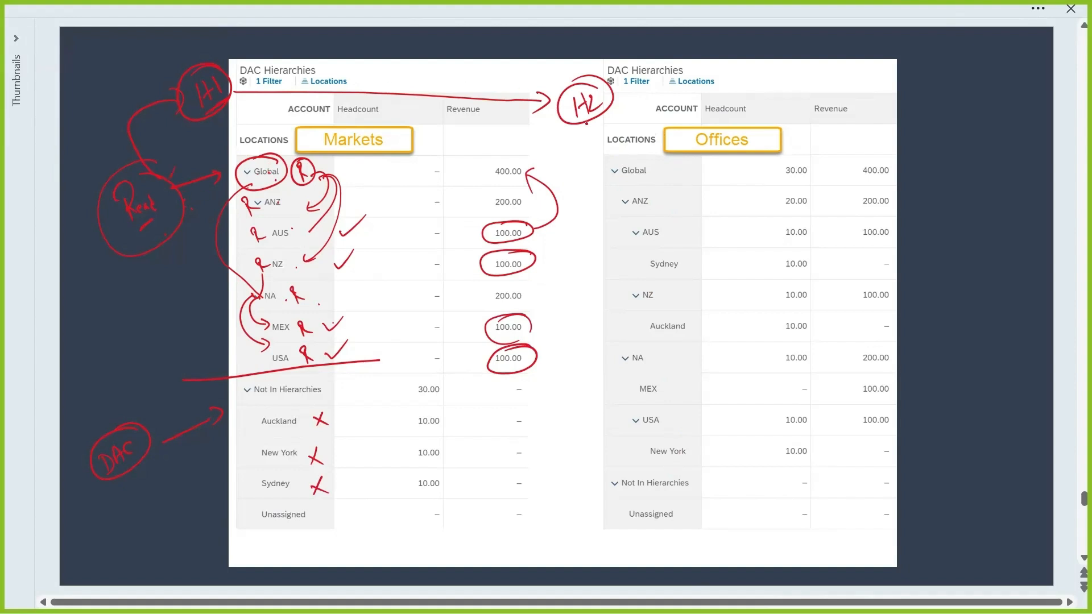
Circle Global in the Offices table and mark it with a circled R
mouse_move(641, 165)
mouse_down()
mouse_move(606, 175)
mouse_move(636, 159)
mouse_up()
mouse_move(666, 166)
mouse_down()
mouse_move(668, 184)
mouse_move(670, 172)
mouse_move(676, 180)
mouse_up()
drag(659, 162, 671, 156)
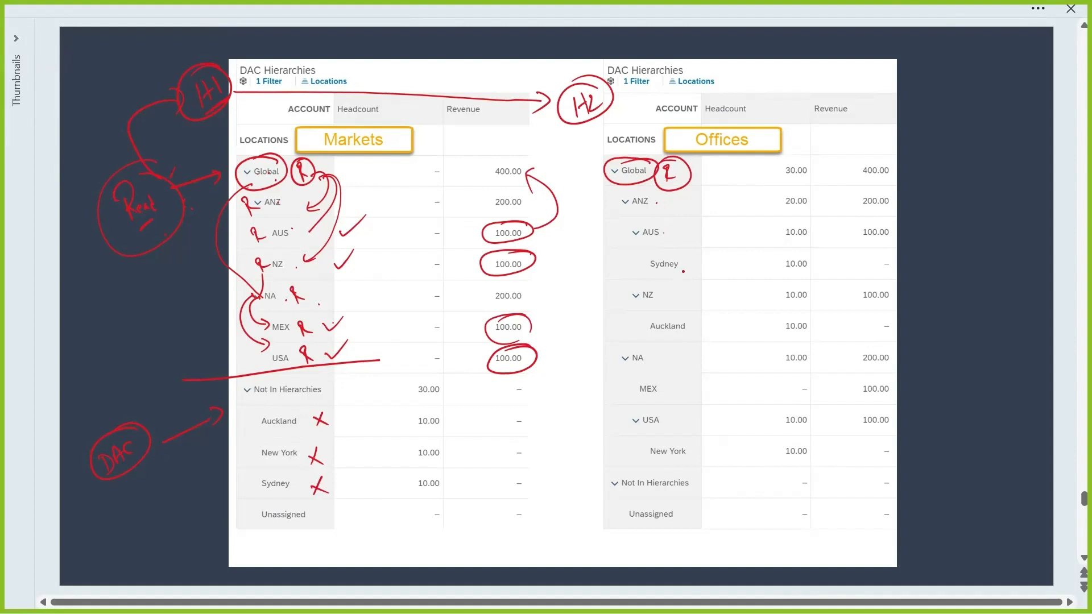
Circle Sydney, Auckland and New York in the Offices table, and tick those offices' Headcount values in the Markets table
drag(683, 272, 680, 254)
mouse_move(689, 320)
mouse_down()
mouse_move(651, 335)
mouse_move(669, 315)
mouse_up()
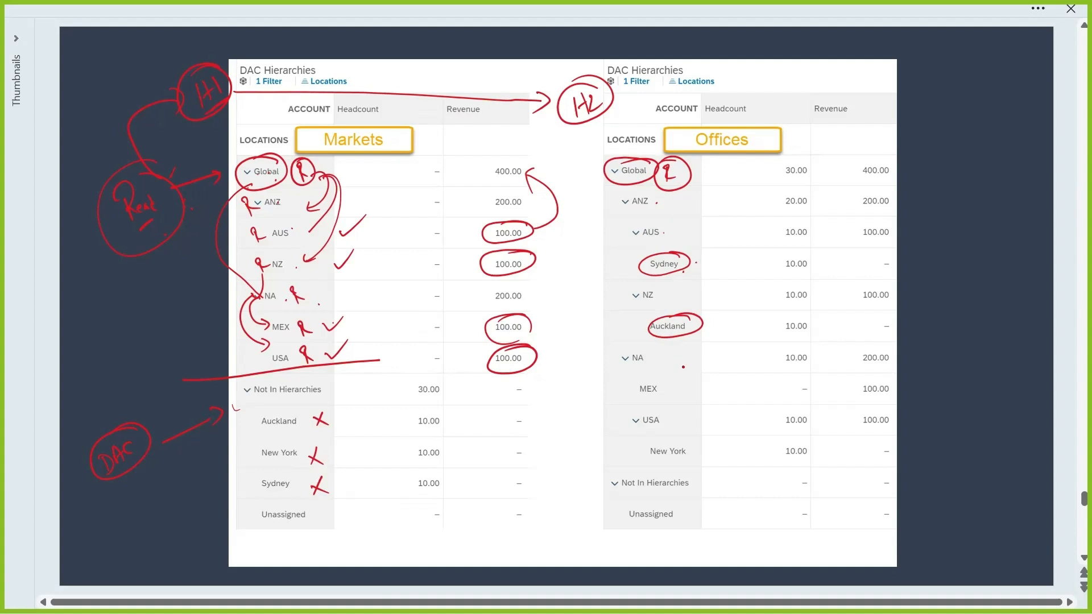
mouse_move(684, 451)
mouse_down()
mouse_move(659, 437)
mouse_move(660, 447)
mouse_up()
drag(447, 420, 457, 415)
drag(457, 453, 459, 448)
drag(468, 485, 476, 475)
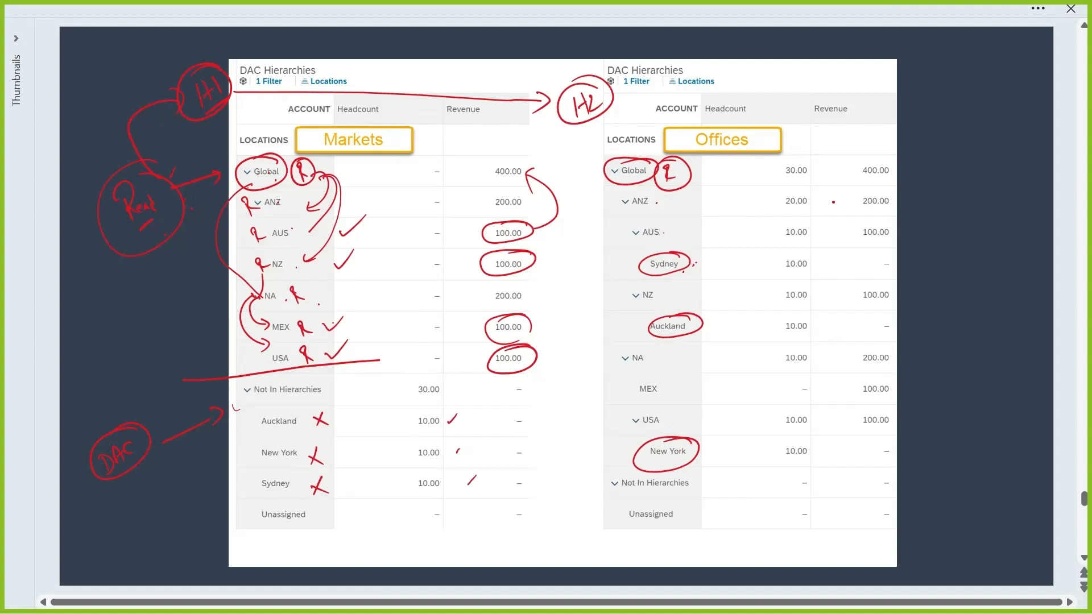
Tick the headcount values of Sydney, Auckland and New York in the Offices hierarchy with the pen
drag(817, 265, 833, 252)
drag(817, 328, 831, 316)
drag(817, 452, 830, 444)
Draw pen arrows from the circled H2 label back to the Read note and to the circled H1 label
drag(564, 112, 196, 212)
drag(205, 205, 205, 227)
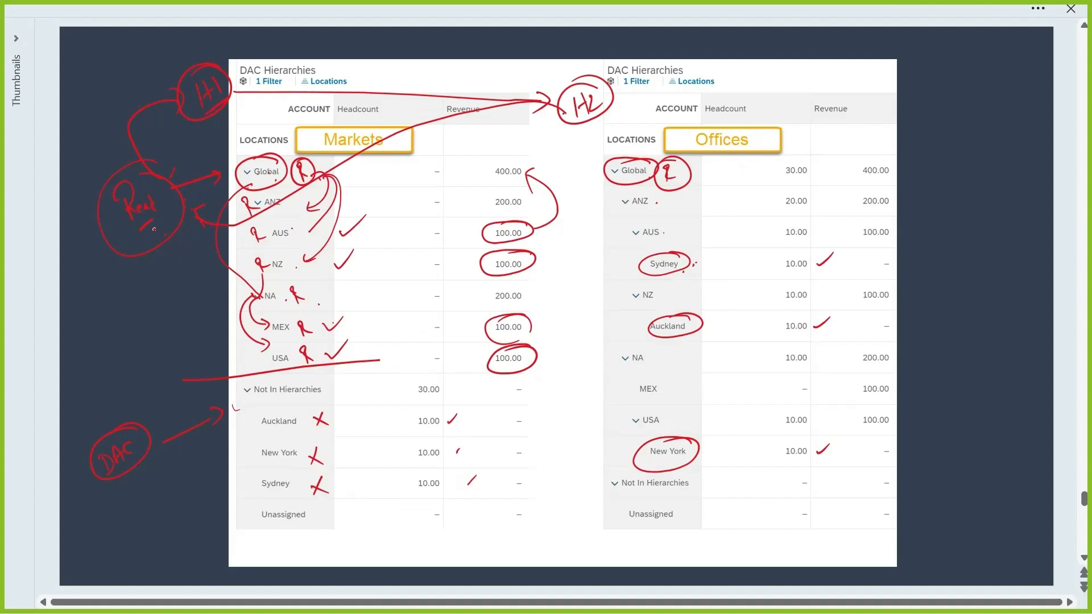
mouse_move(566, 95)
mouse_down()
mouse_move(507, 73)
mouse_move(286, 77)
mouse_move(259, 98)
mouse_up()
click(283, 152)
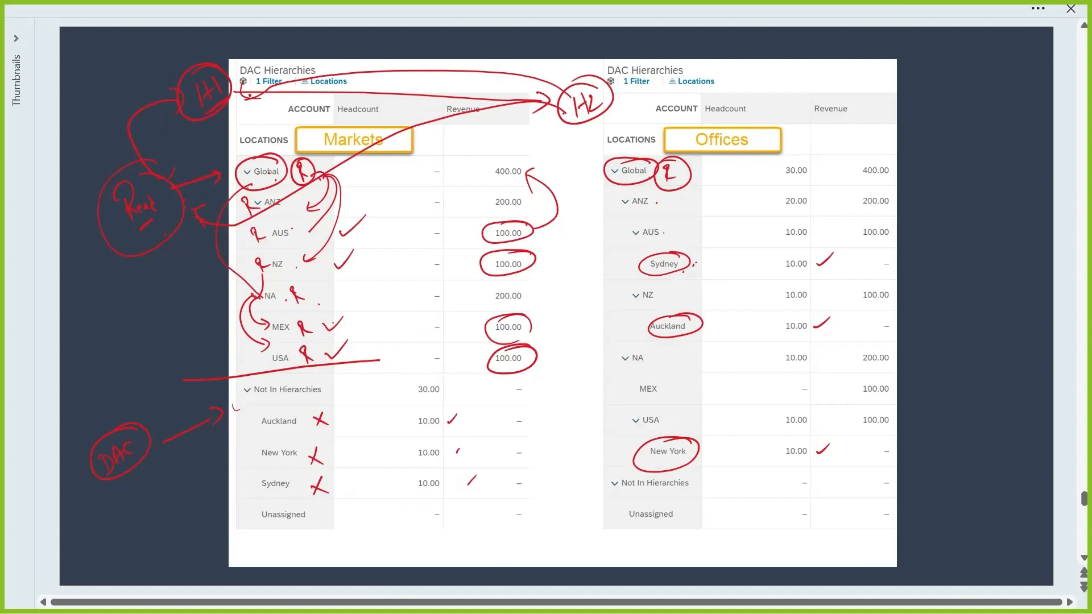
Draw vertical pen lines through the R marks of the Markets hierarchy and beside Auckland, New York and Sydney under Not In Hierarchies
mouse_move(301, 169)
mouse_down()
mouse_move(310, 353)
mouse_move(301, 173)
mouse_up()
drag(340, 408, 345, 515)
mouse_move(325, 407)
mouse_down()
mouse_move(343, 508)
mouse_move(335, 399)
mouse_up()
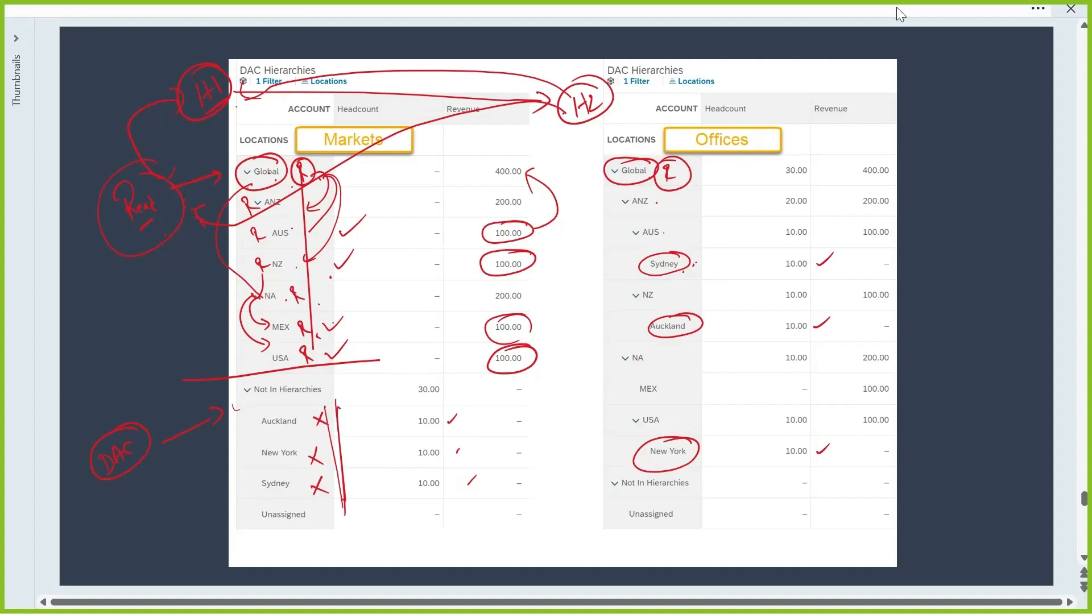
On the next slide, bracket the Markets revenue values from Global to USA and label the bracket with a circled R
scroll(973, 221, down, 1)
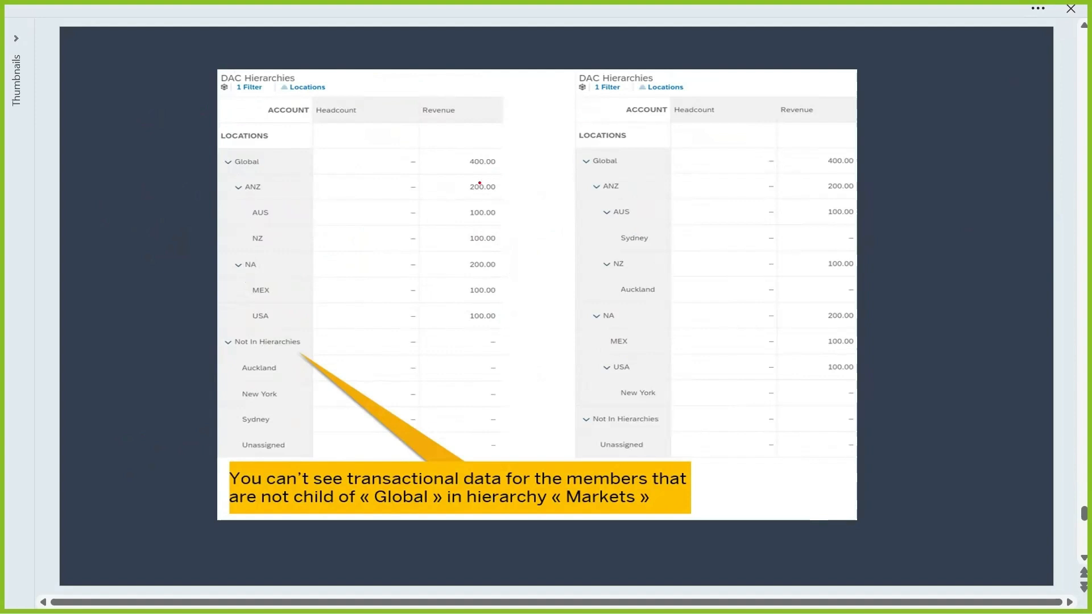
drag(512, 163, 513, 337)
mouse_move(526, 242)
mouse_down()
mouse_move(530, 261)
mouse_move(521, 239)
mouse_up()
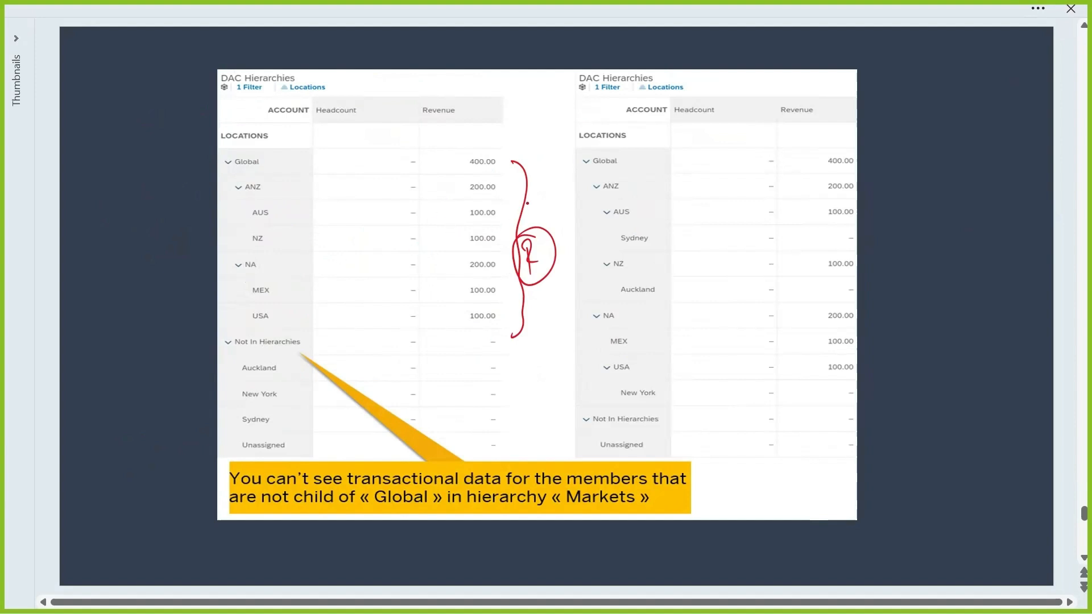
Point an arrow at Global and circle Sydney in the Offices hierarchy, linking Sydney and Auckland to their Not In Hierarchies rows
mouse_move(551, 202)
mouse_down()
mouse_move(591, 153)
mouse_move(586, 169)
mouse_up()
mouse_move(659, 224)
mouse_down()
mouse_move(604, 241)
mouse_move(623, 260)
mouse_up()
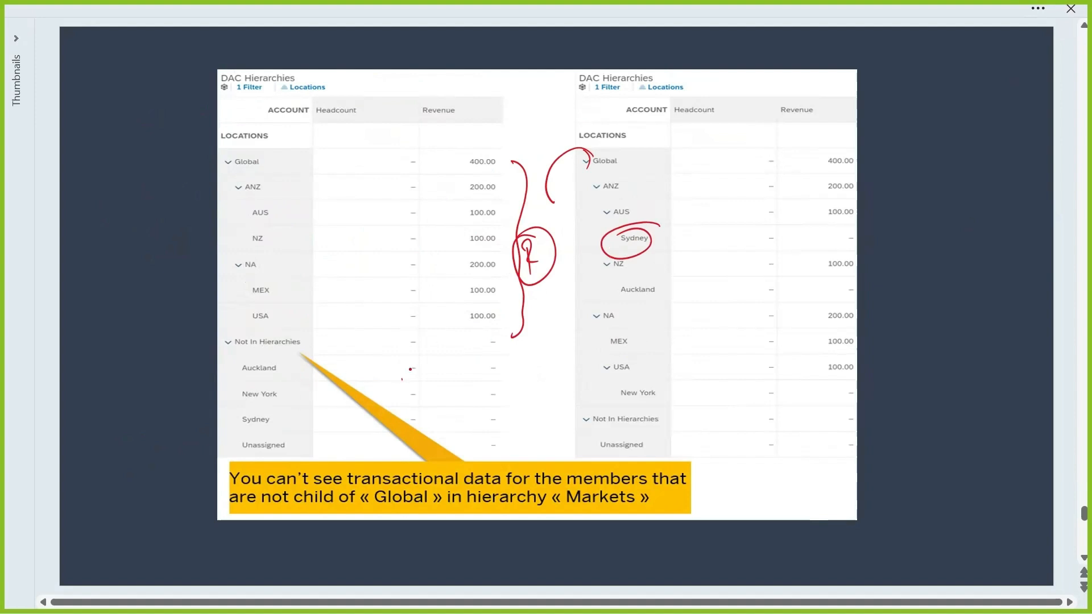
mouse_move(420, 392)
mouse_down()
mouse_move(609, 224)
mouse_move(604, 239)
mouse_up()
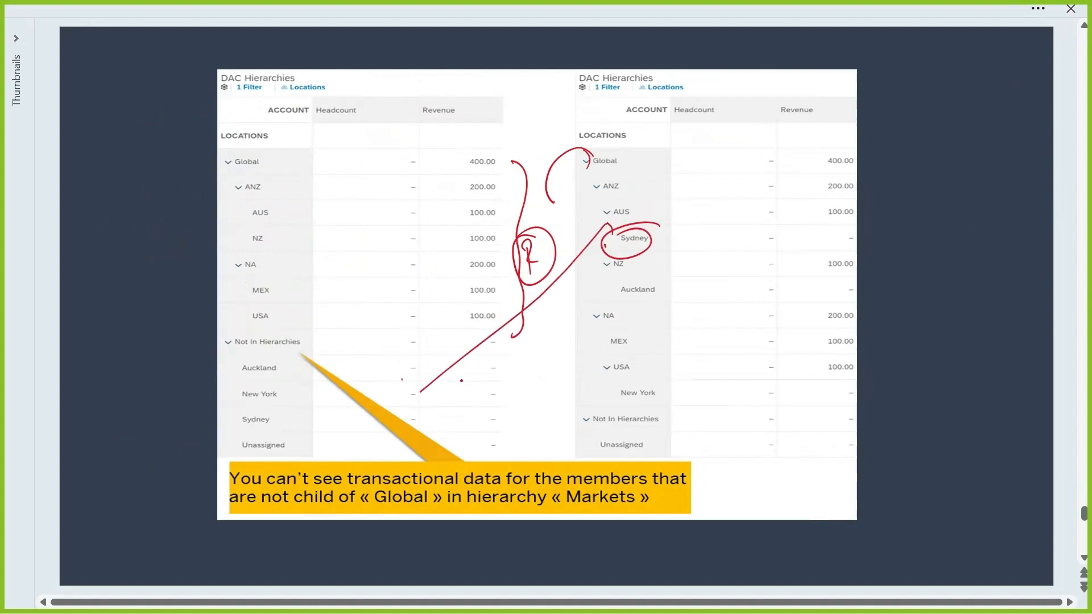
drag(413, 417, 421, 392)
click(602, 290)
drag(626, 292, 346, 385)
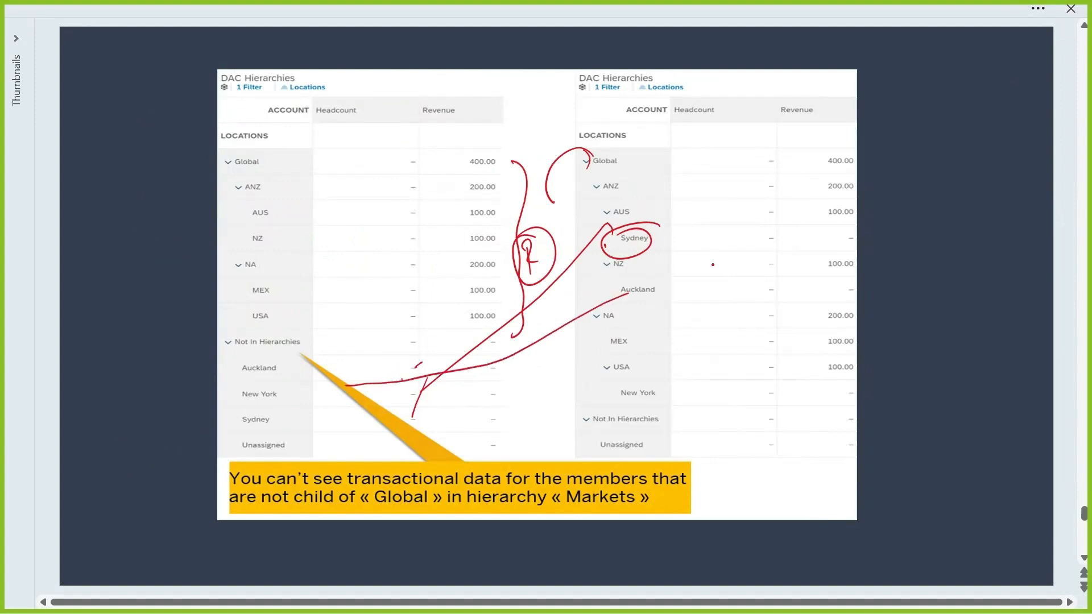
Circle the empty headcount cells of Auckland, Sydney and New York, and write circled DAC and Read notes beside the Markets table
mouse_move(765, 284)
mouse_down()
mouse_move(777, 305)
mouse_move(765, 283)
mouse_up()
mouse_move(774, 229)
mouse_down()
mouse_move(760, 239)
mouse_move(765, 230)
mouse_up()
drag(771, 389, 759, 393)
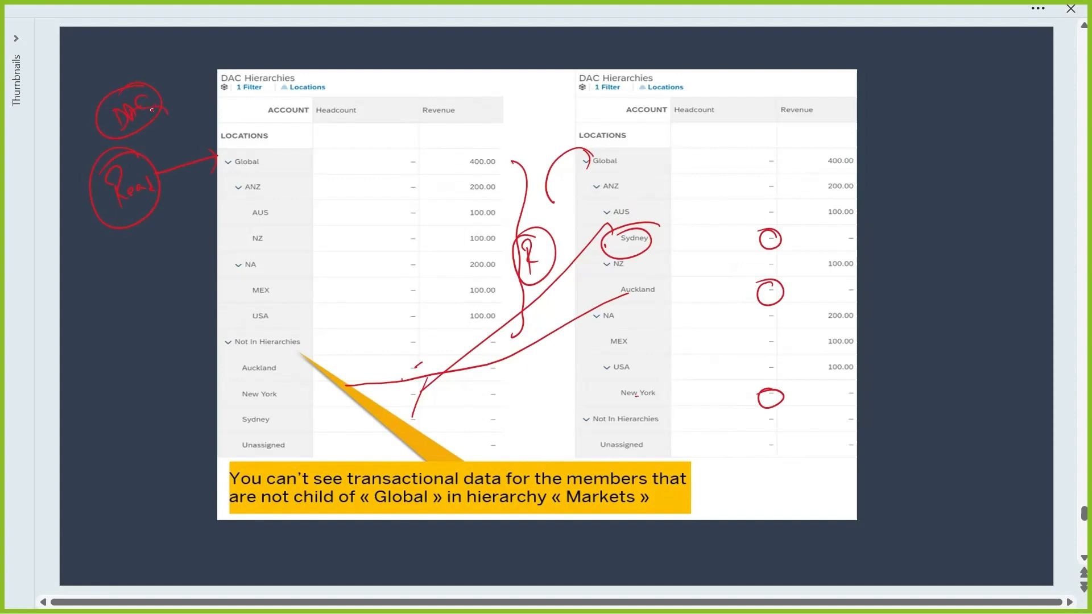
Link the DAC and Read notes to a circled H1 on the Markets table, and connect H1 to a circled H2 on Offices
drag(154, 165, 219, 132)
drag(228, 120, 238, 130)
drag(231, 126, 249, 112)
click(245, 111)
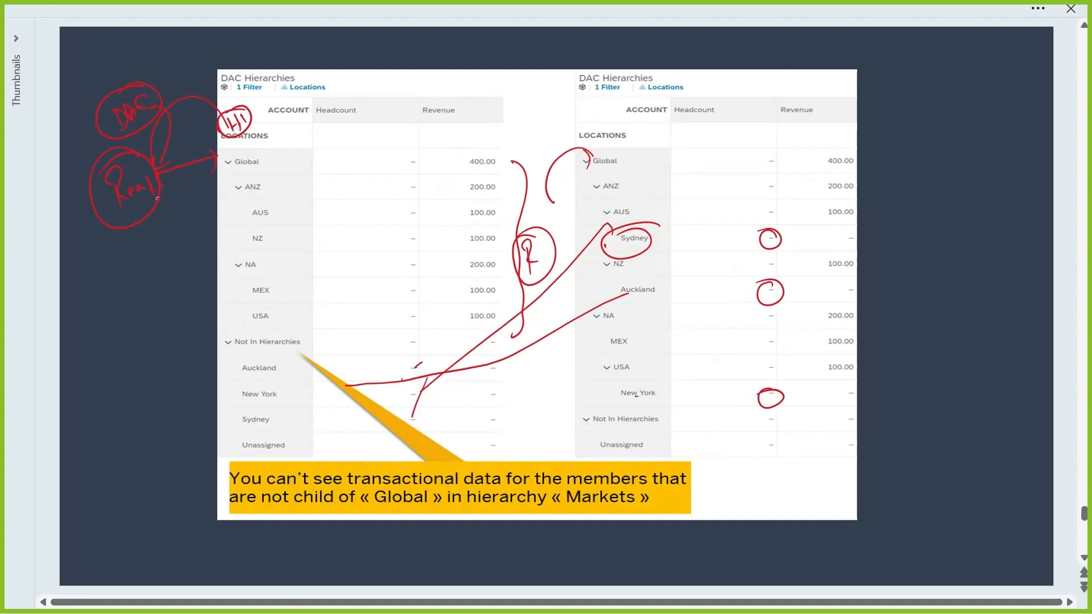
drag(239, 130, 574, 126)
mouse_move(580, 115)
mouse_down()
mouse_move(582, 129)
mouse_move(592, 123)
mouse_move(568, 106)
mouse_up()
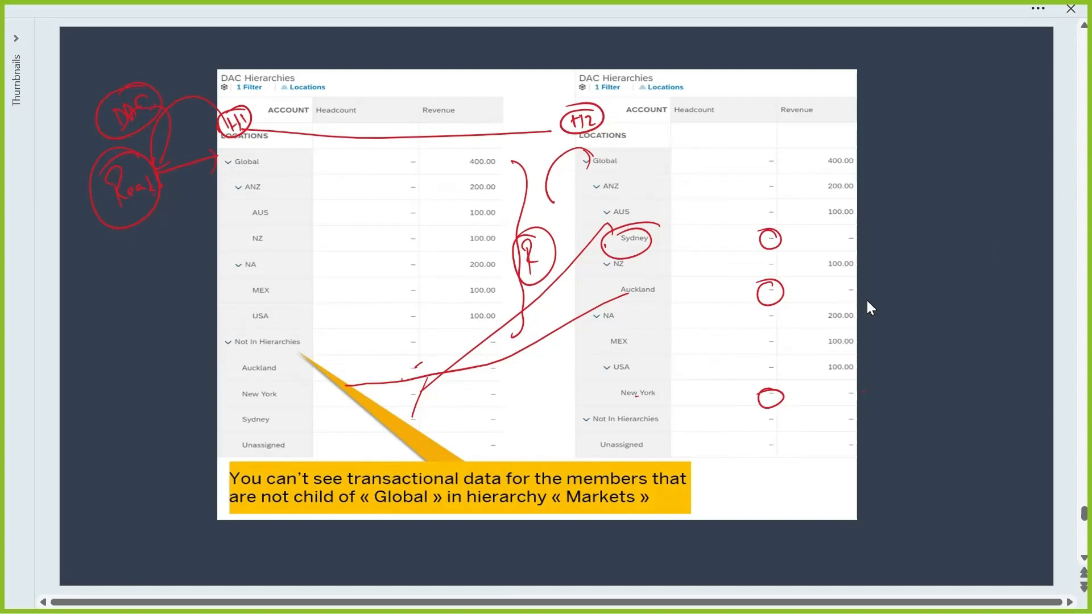
Switch to the DAC-HIERARCHY workbook in Excel and delete row 3, which has Global as parent, from the location list
key(alt+Tab)
key(alt+Tab)
key(alt+Tab)
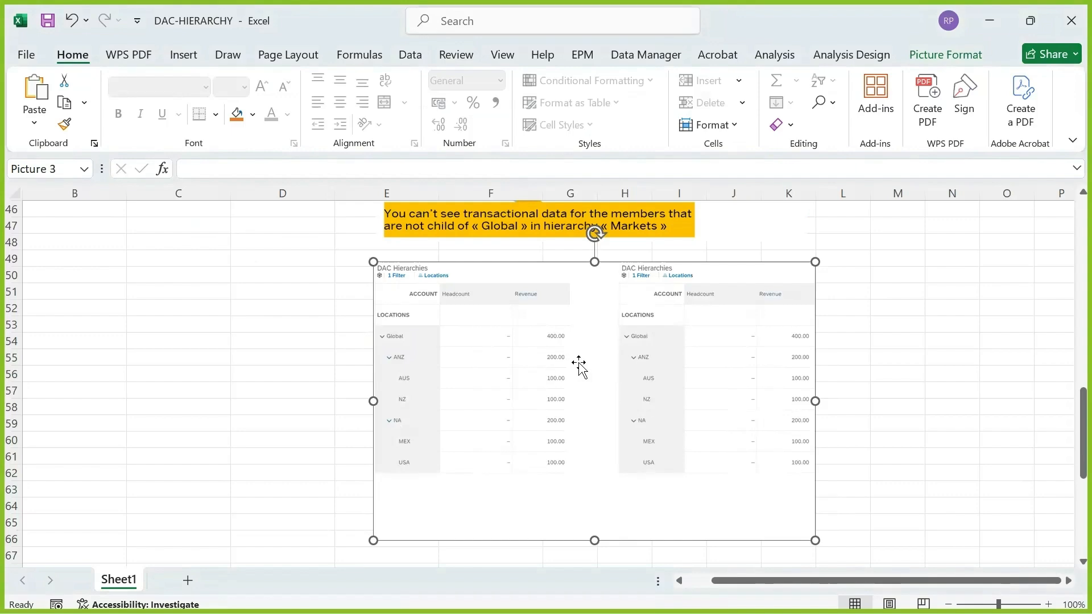
scroll(440, 363, up, 15)
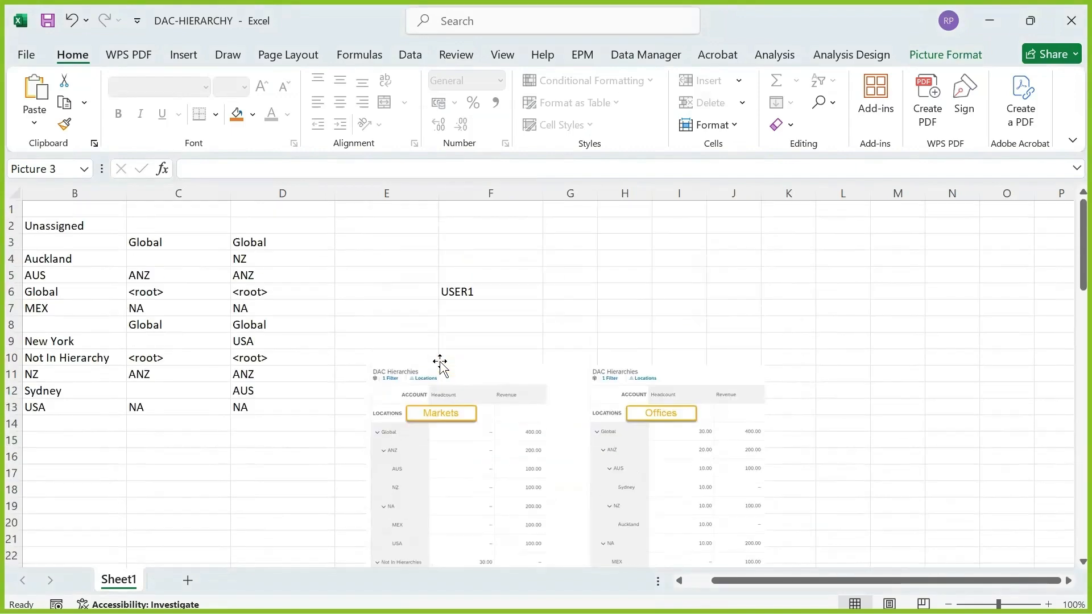
click(64, 227)
click(55, 273)
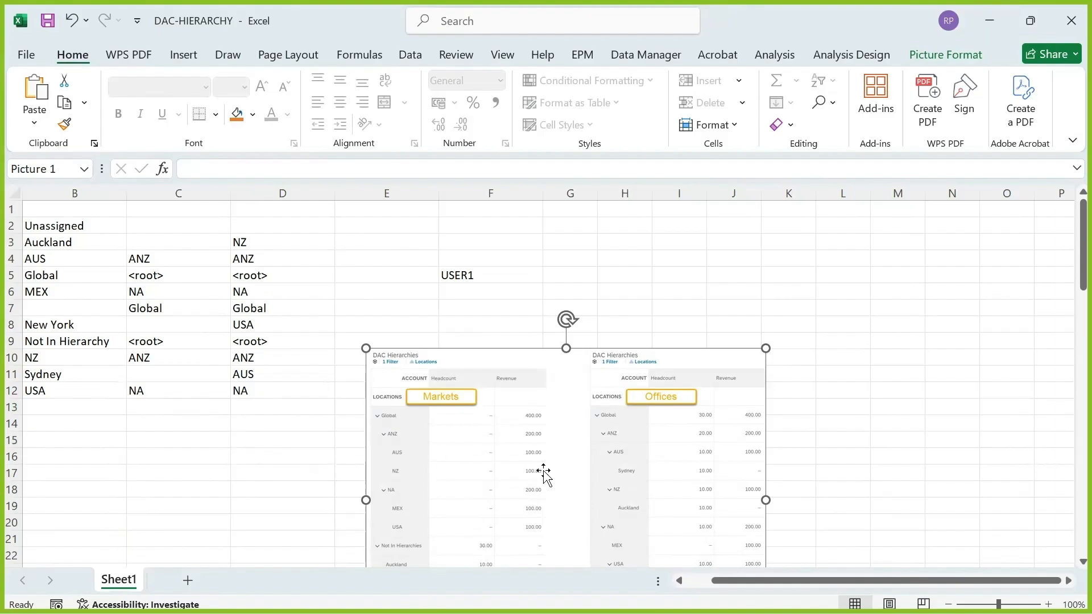
Switch to the SAP Analytics Cloud Modeler and create a new model that starts empty
key(alt+Tab)
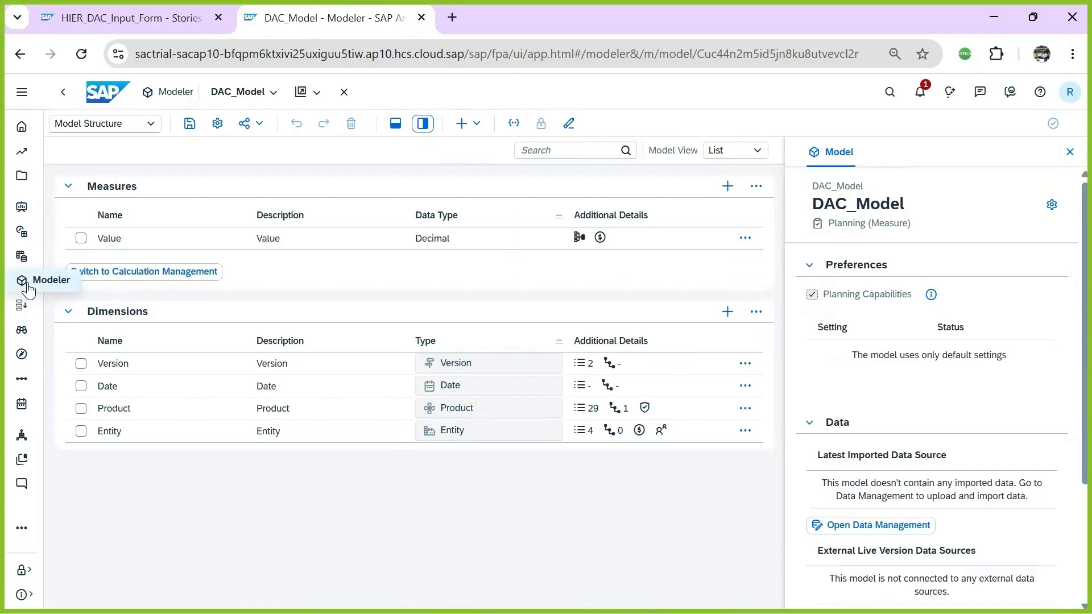
click(21, 281)
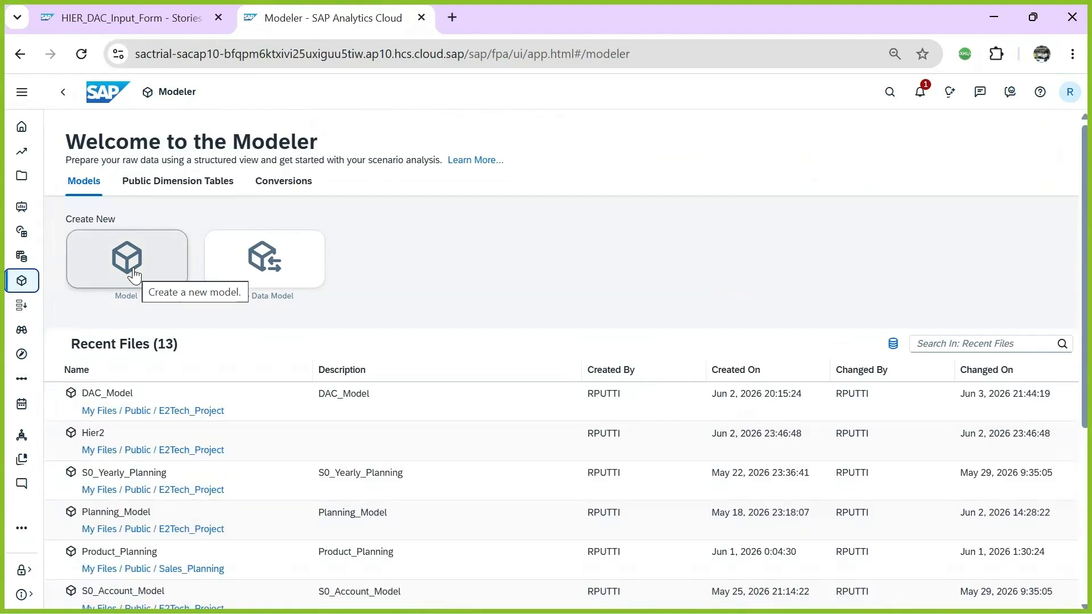
click(146, 262)
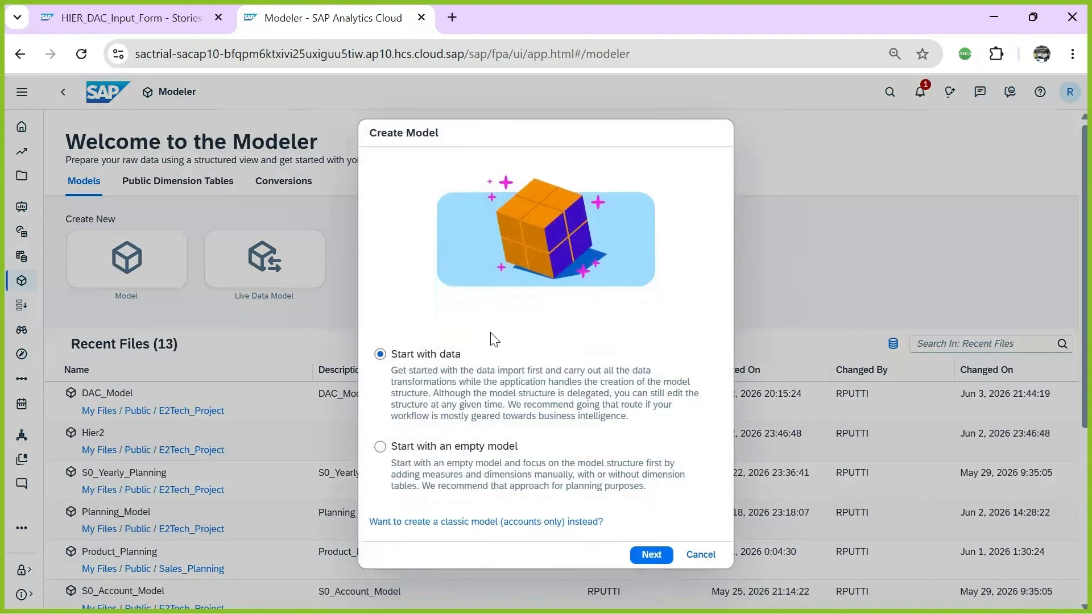
click(430, 451)
click(643, 555)
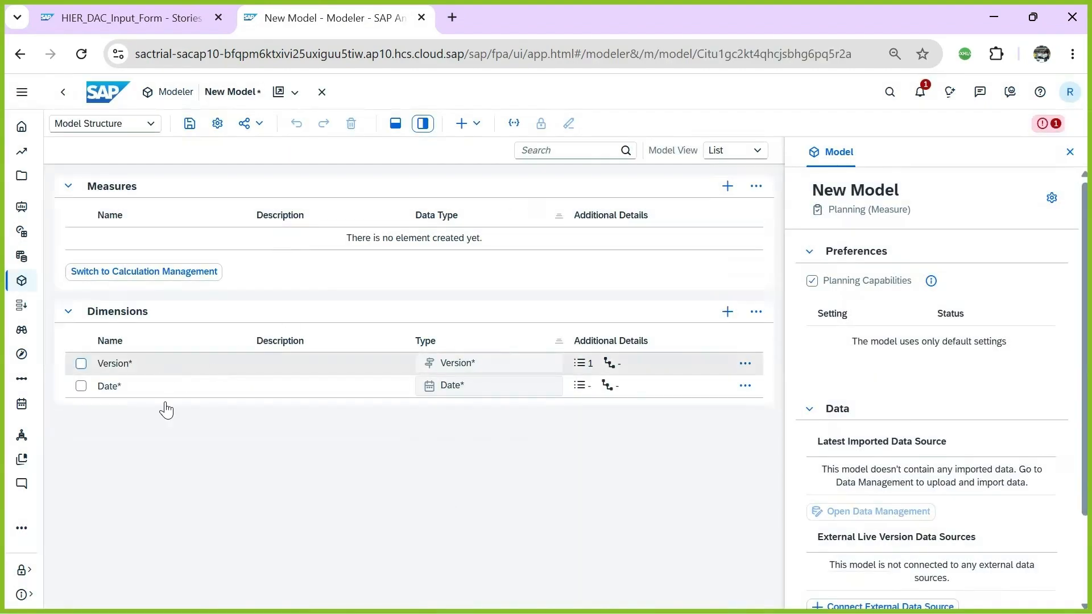
Add a Generic dimension named Location with the description Location and a private dimension table
click(728, 311)
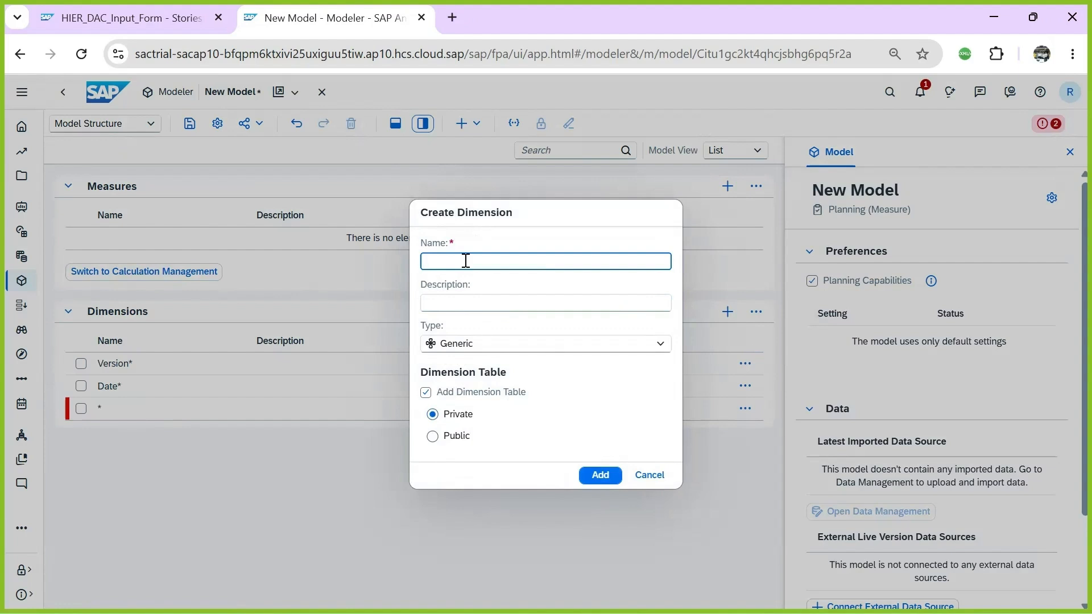
text(Location)
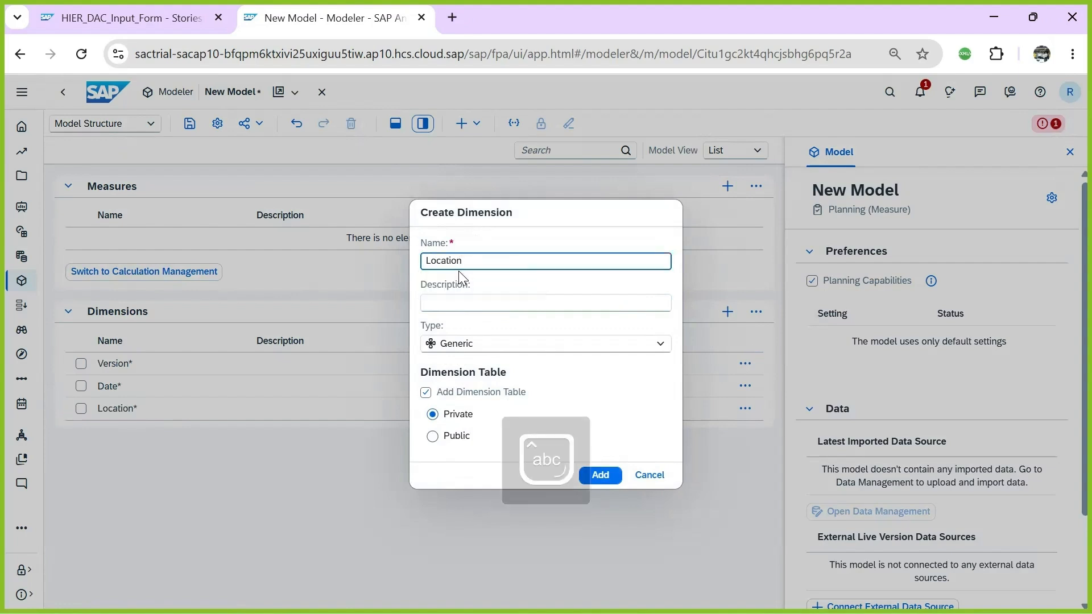
key(shift+Left)
key(shift+Left)
key(shift+Left)
double_click(425, 263)
key(ctrl+c)
click(469, 306)
key(ctrl+v)
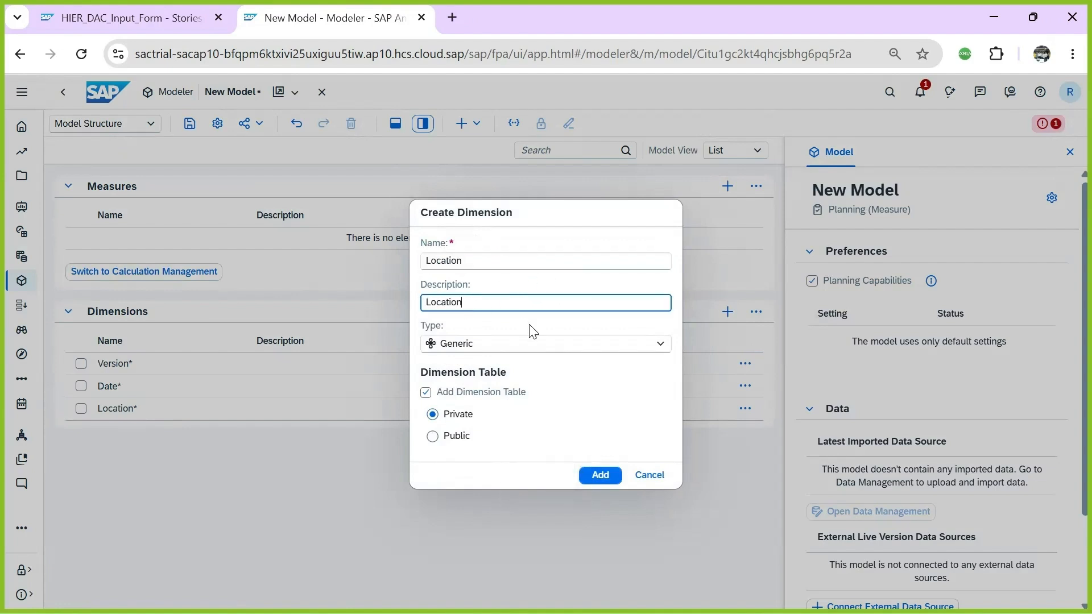
click(601, 475)
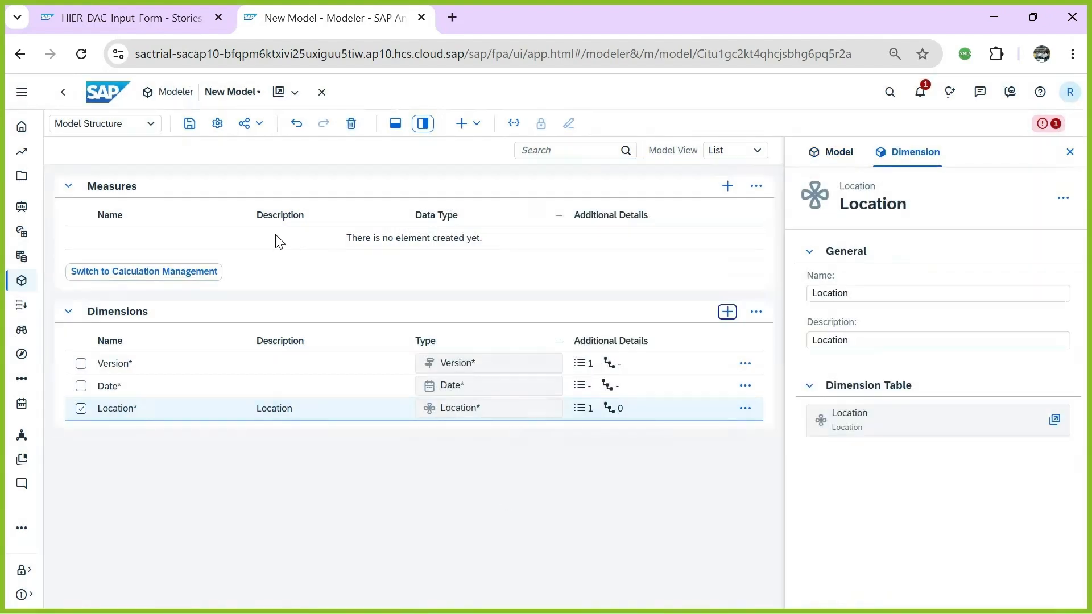
click(576, 484)
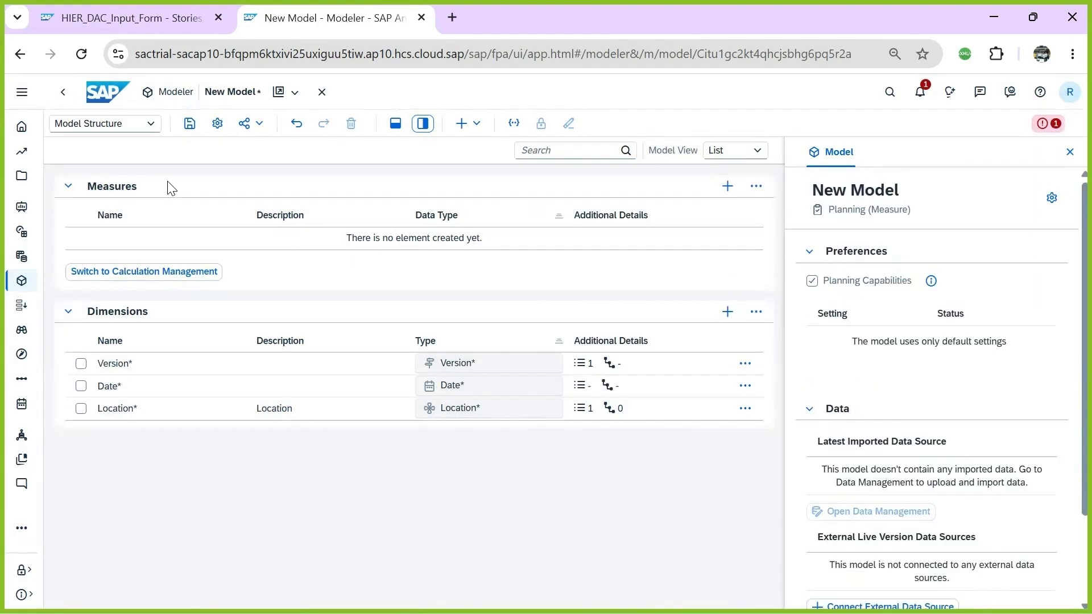
Add a measure named Headcount and set its data type to Integer
click(727, 187)
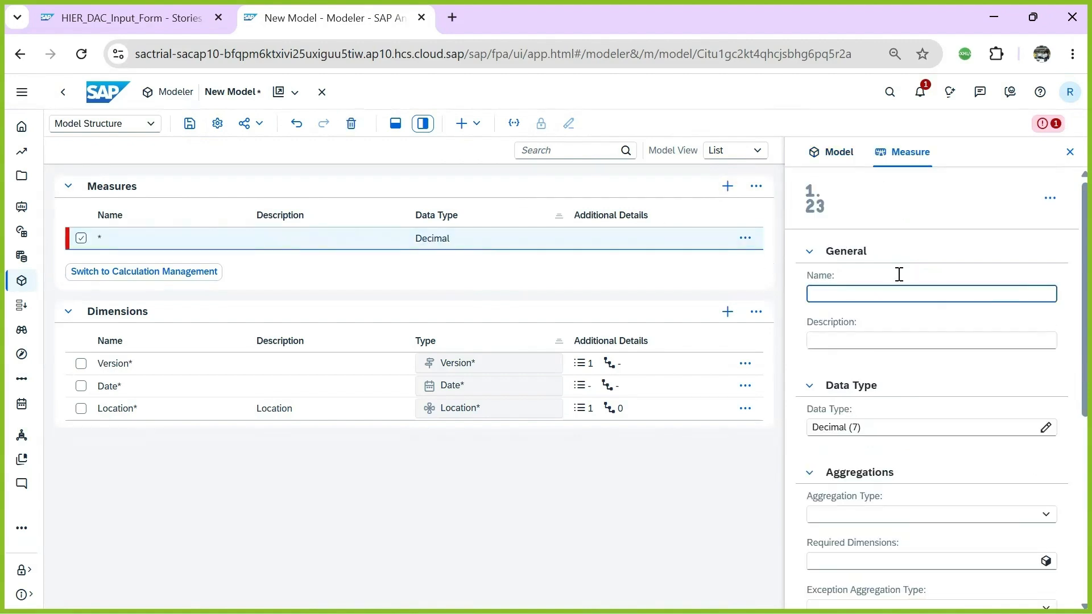
text(Headcount)
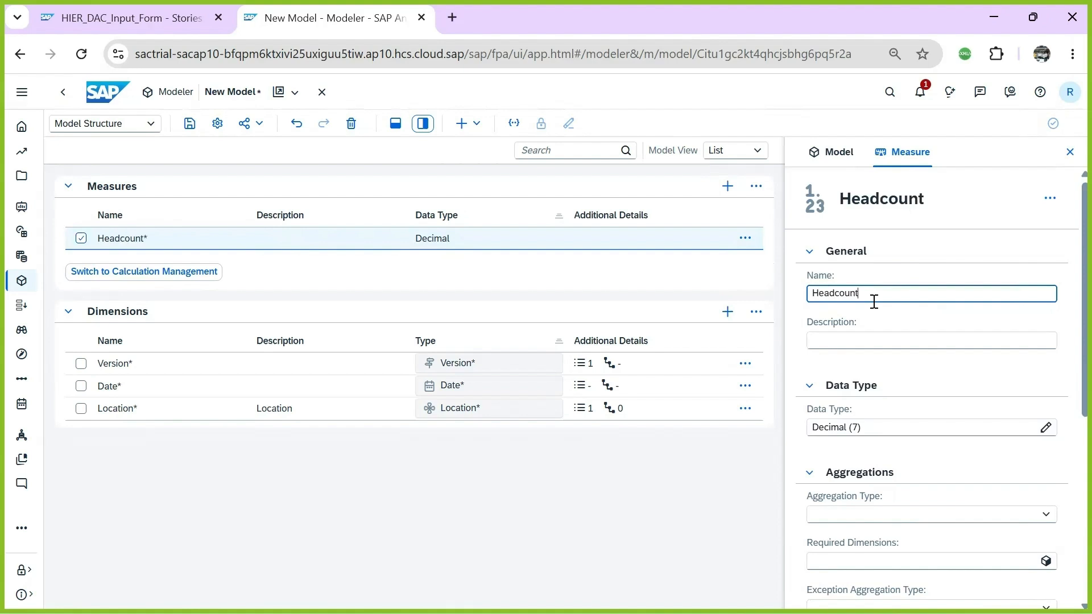
scroll(884, 405, down, 3)
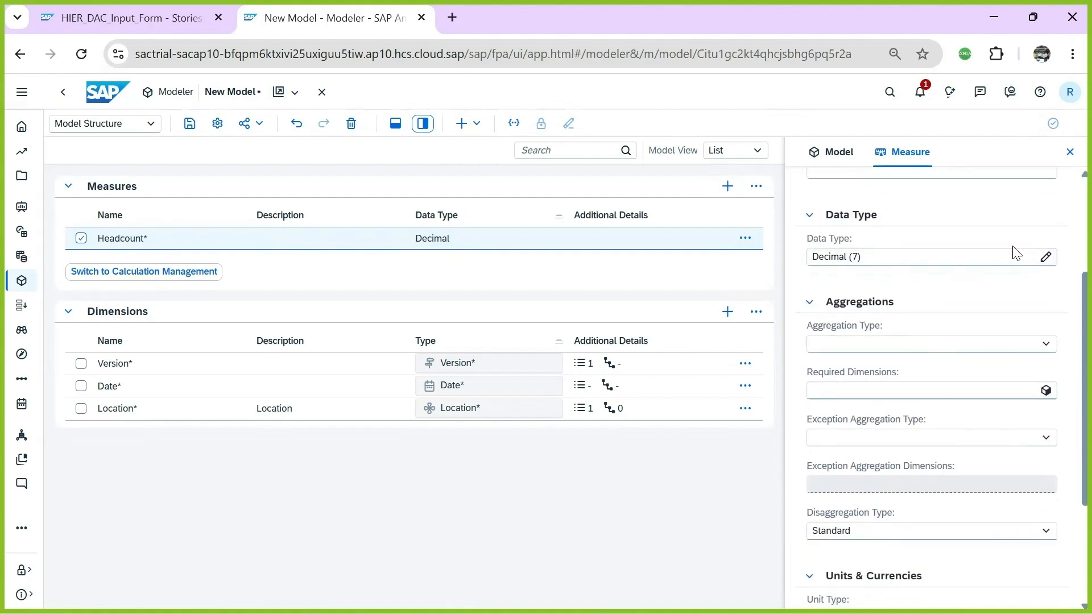
click(1046, 258)
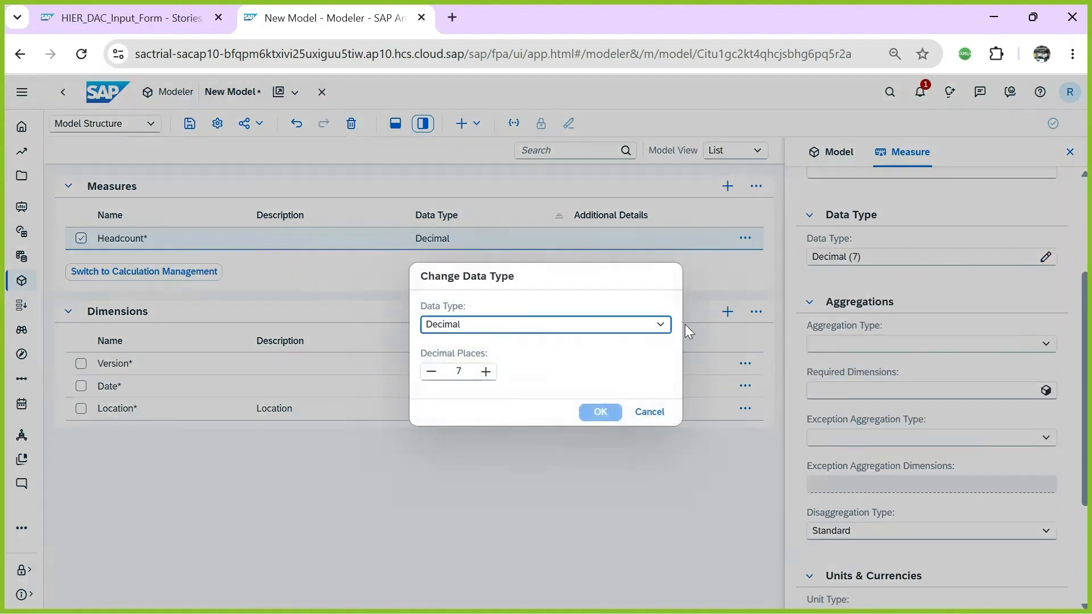
click(480, 324)
click(456, 367)
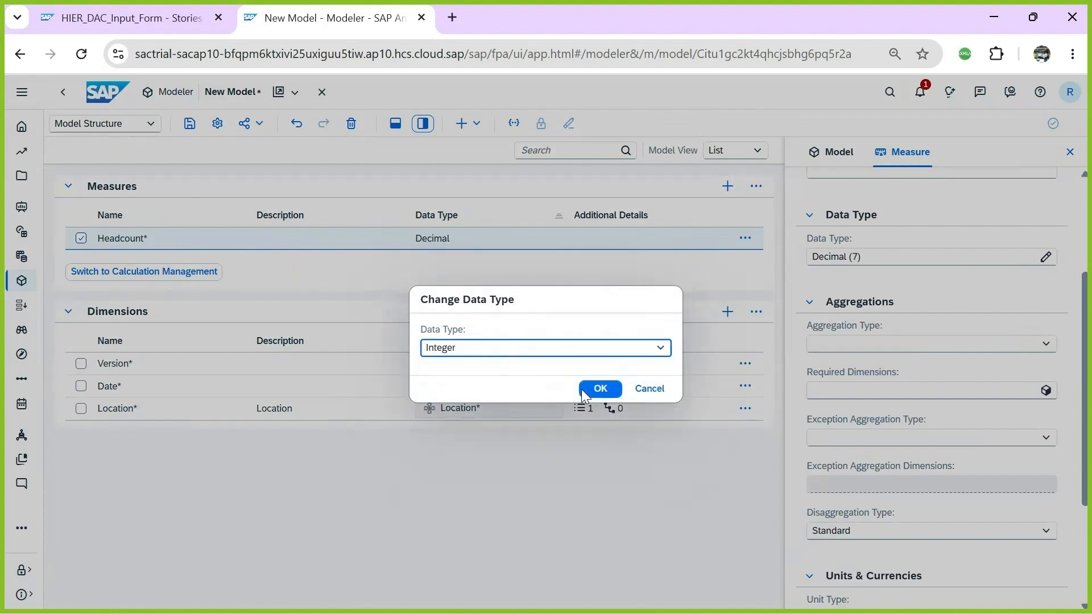
click(599, 385)
Set the Headcount measure's aggregation type to Sum and its decimal places to 0
click(1042, 514)
click(854, 558)
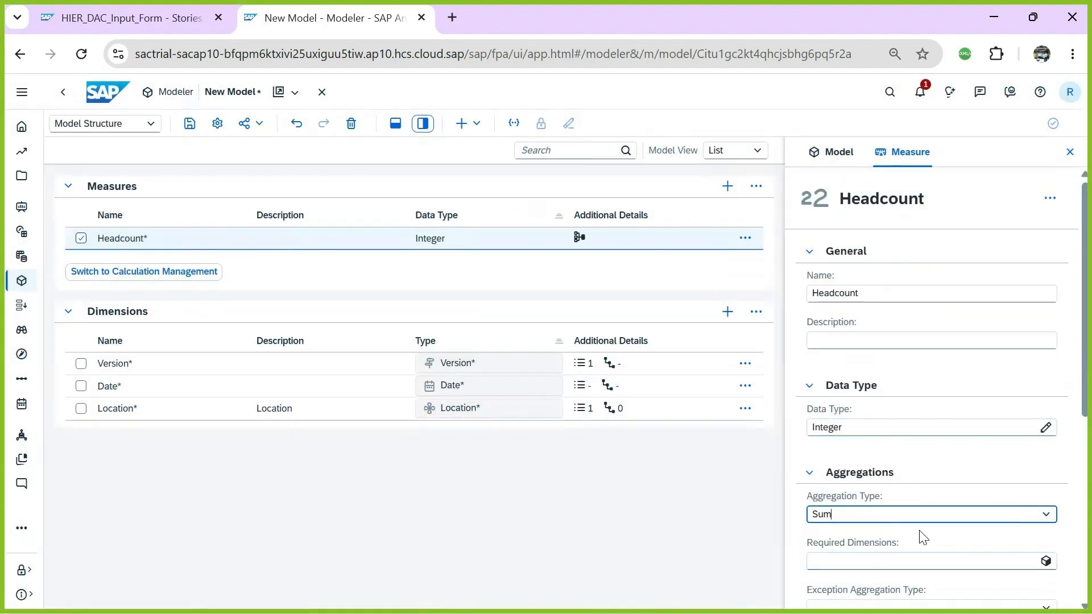
scroll(956, 530, down, 5)
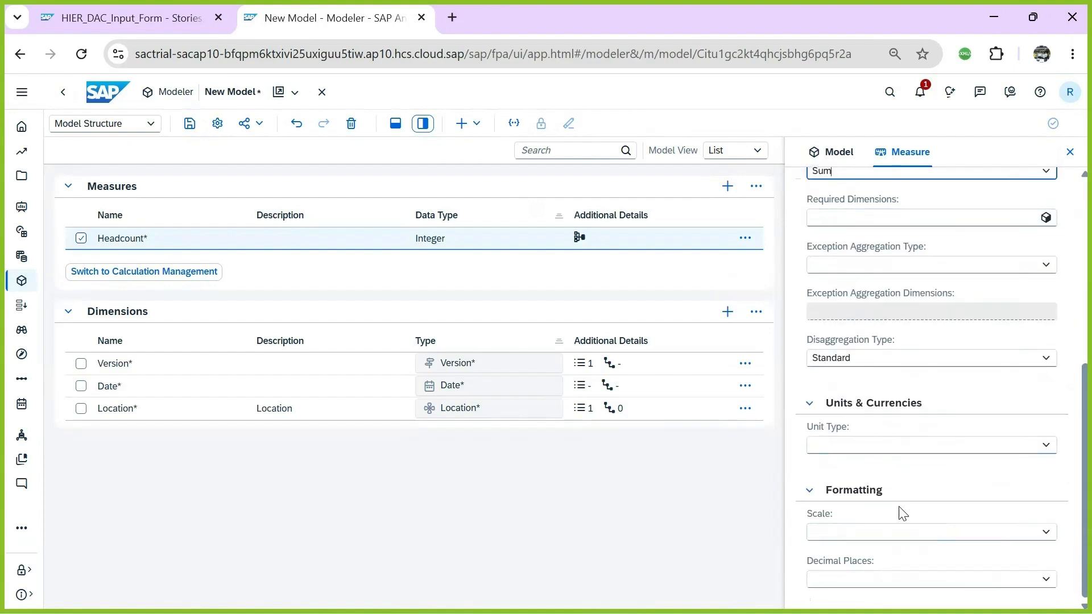
click(1044, 579)
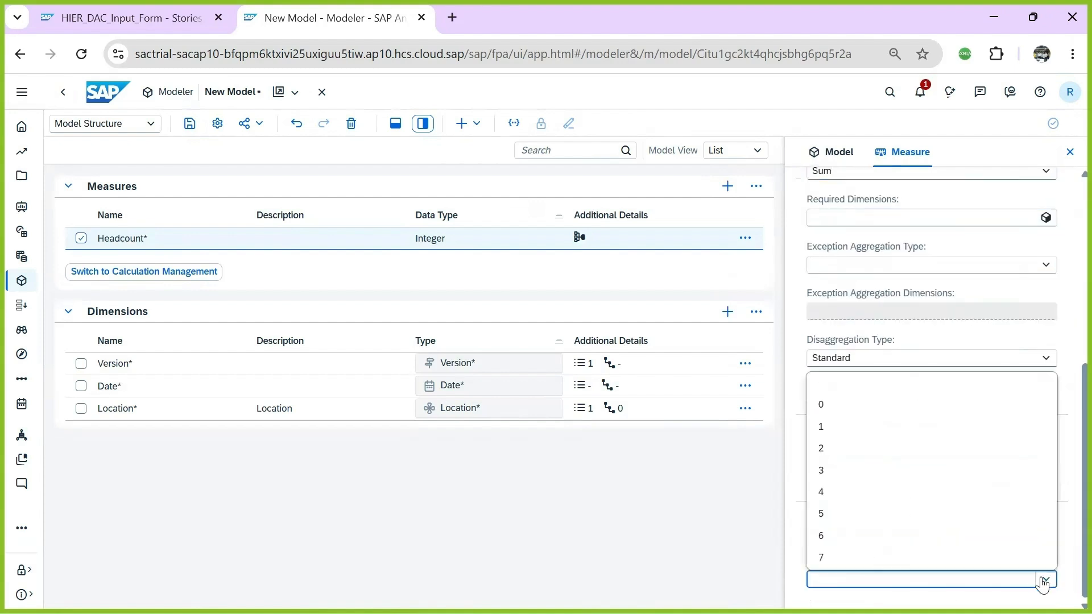
click(699, 508)
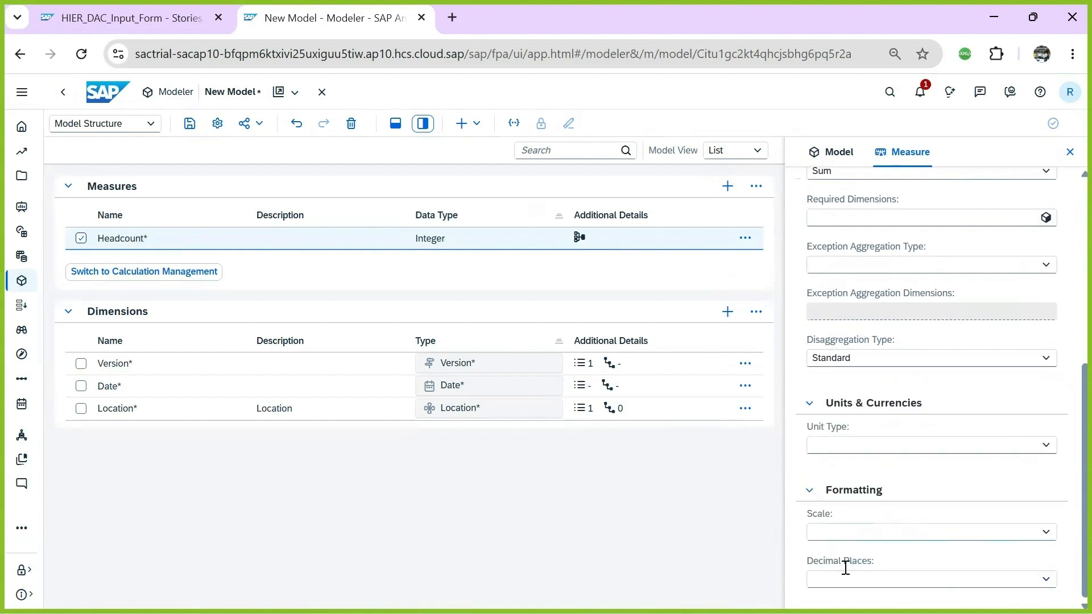
click(1026, 581)
click(820, 406)
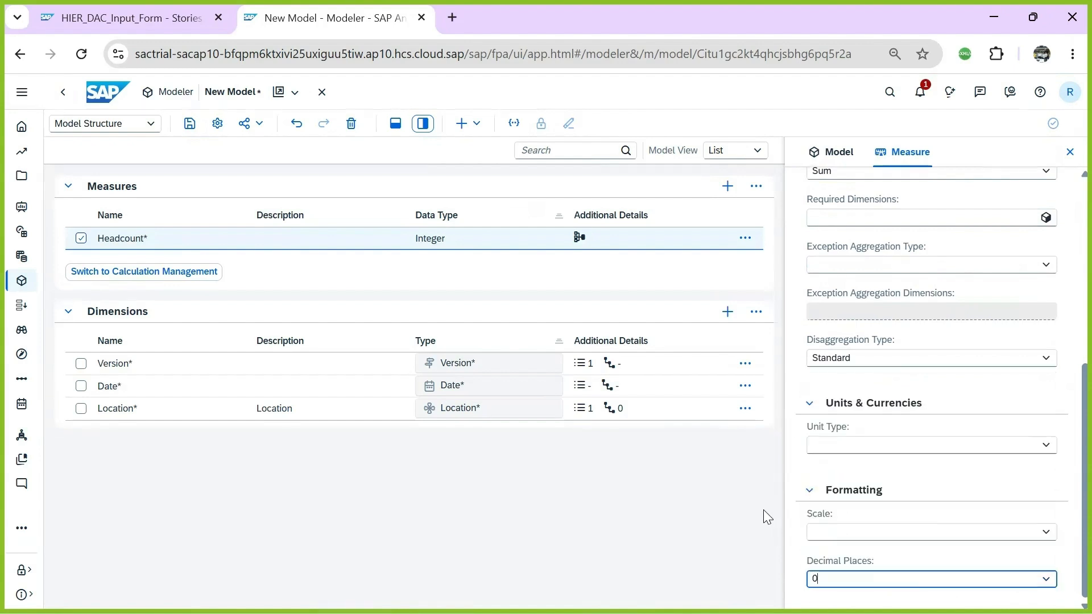
Add a measure named Revenue and set its aggregation type to Sum
click(725, 186)
click(846, 292)
text(Revenue)
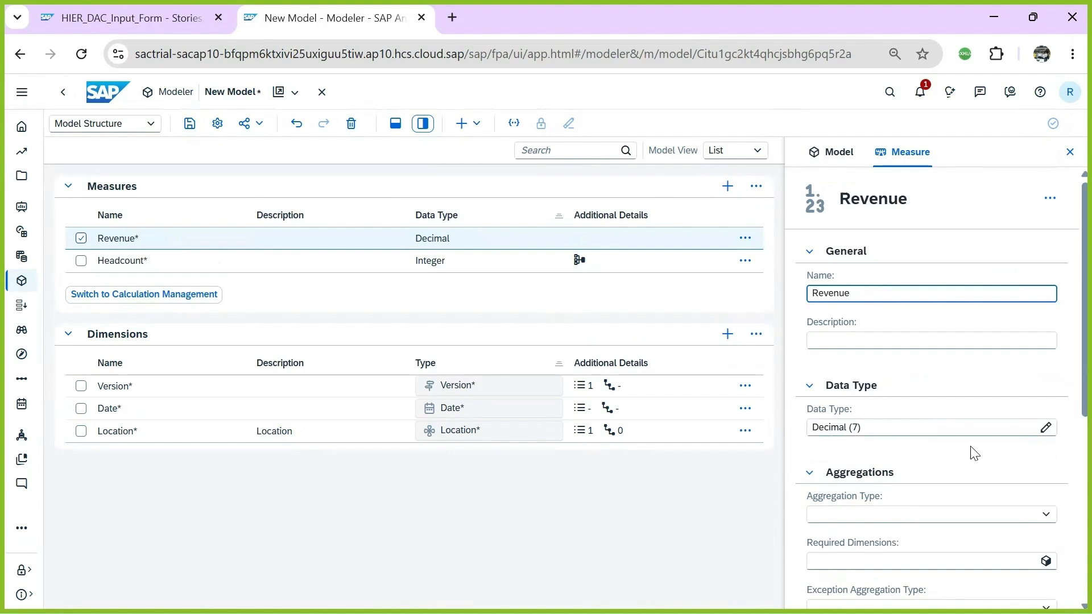
scroll(975, 455, down, 3)
click(1047, 344)
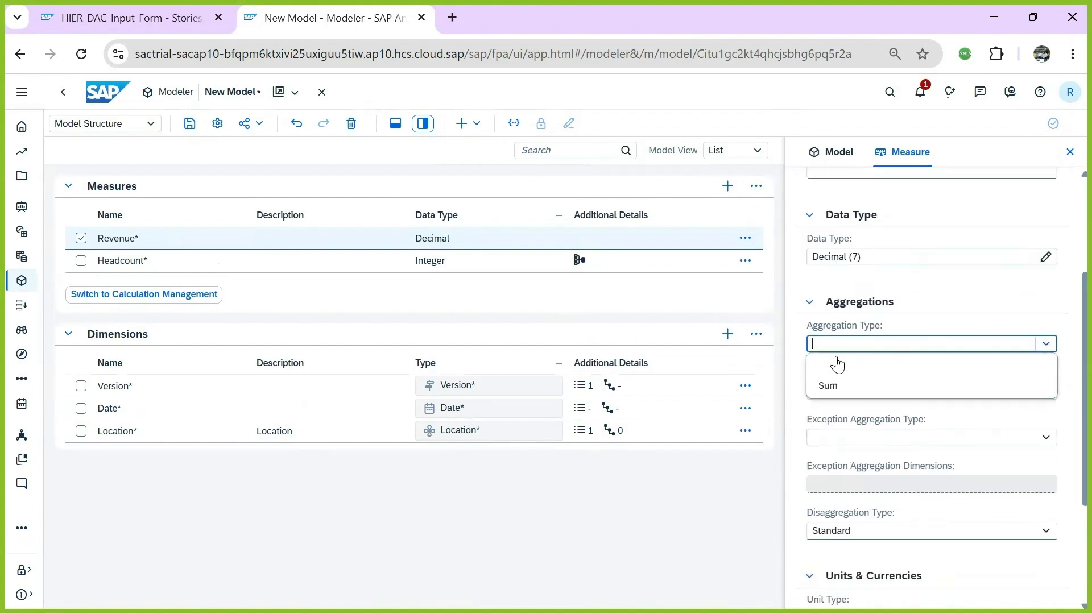
click(843, 384)
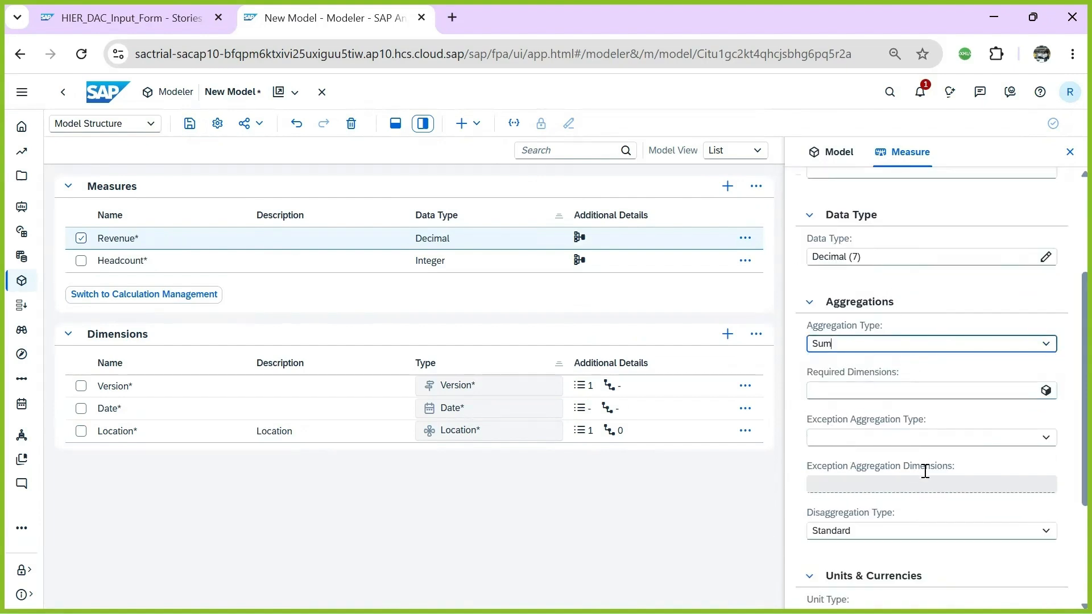
Set the Revenue measure's unit type to Currency and its decimal places to 0
scroll(921, 471, down, 3)
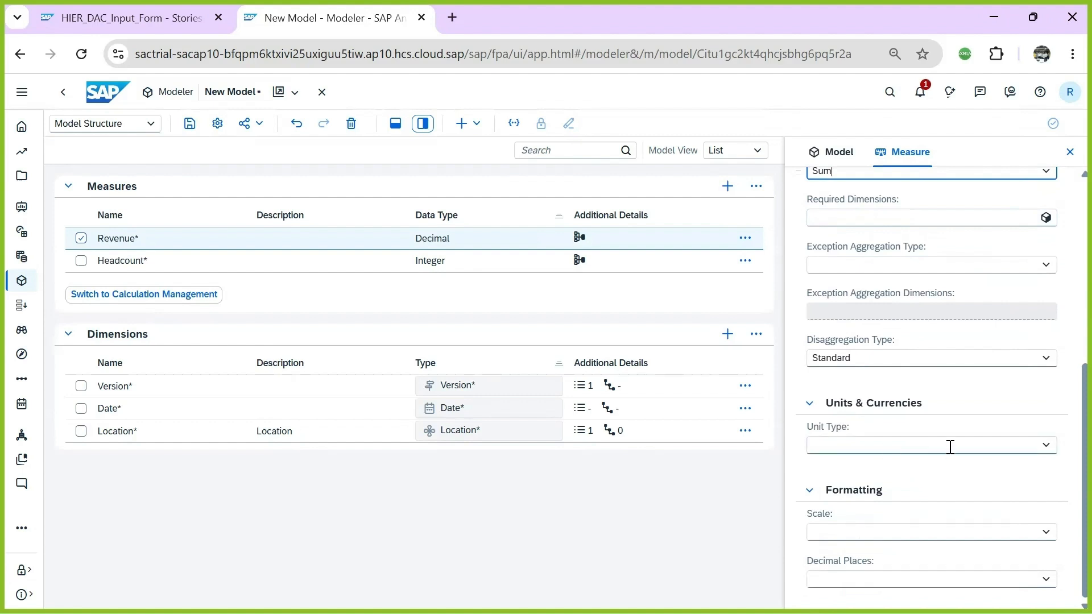
click(1046, 445)
click(837, 509)
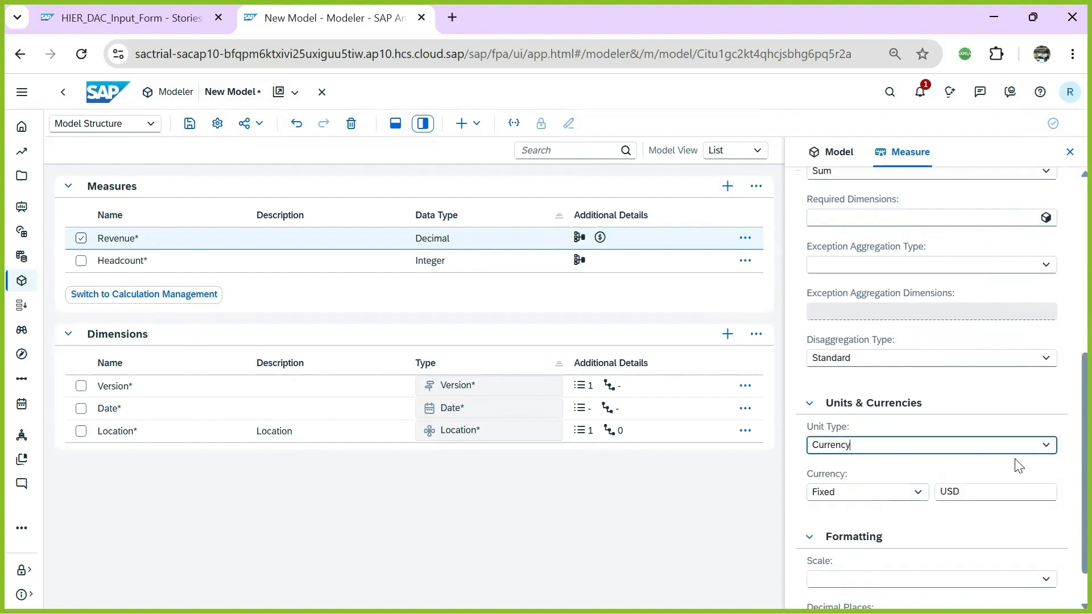
scroll(944, 489, down, 1)
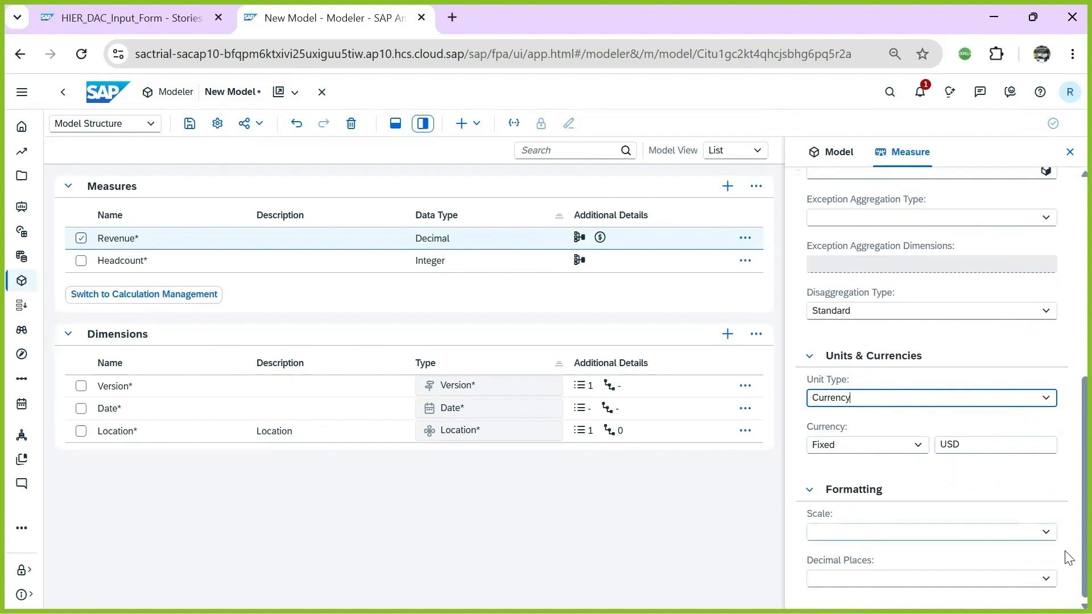
click(1046, 579)
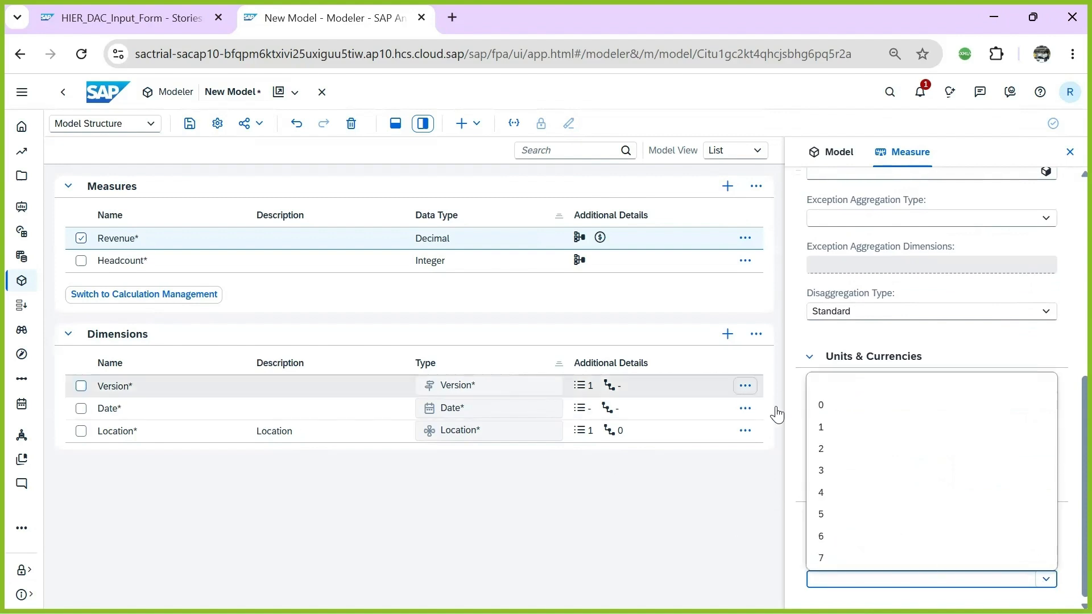
click(826, 406)
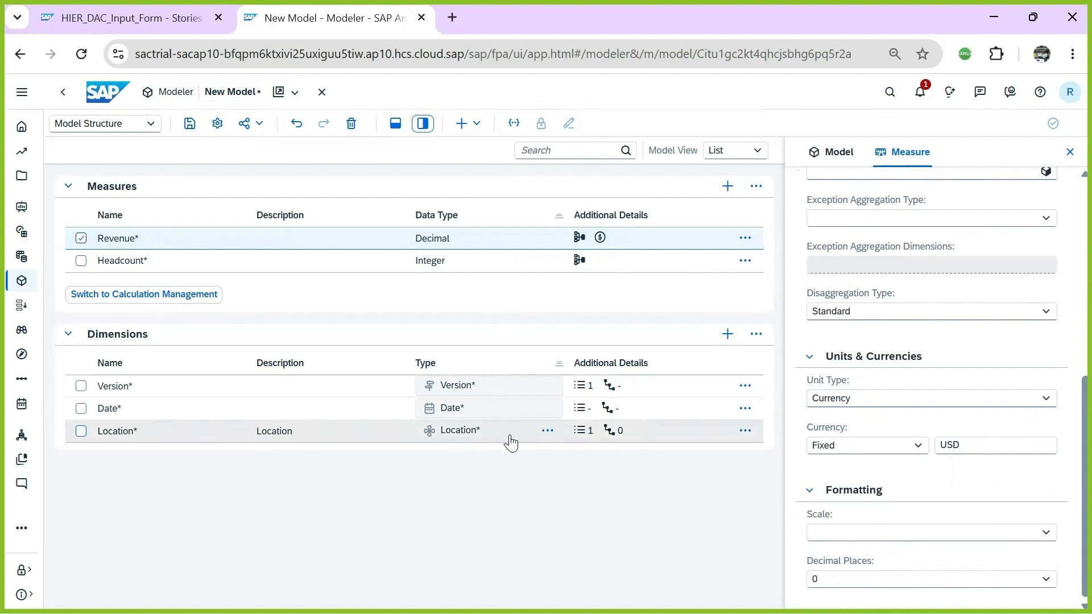
Open the Location dimension table and create a parent-child hierarchy with Markets as both its ID and description
click(547, 433)
click(590, 458)
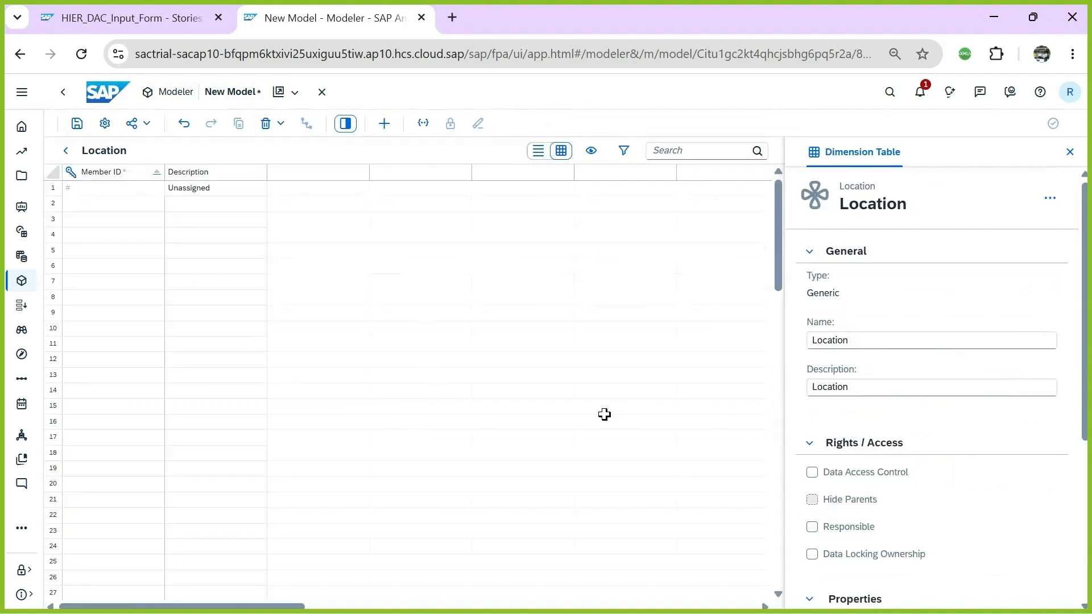
scroll(679, 465, down, 2)
scroll(679, 465, up, 2)
scroll(1066, 378, down, 5)
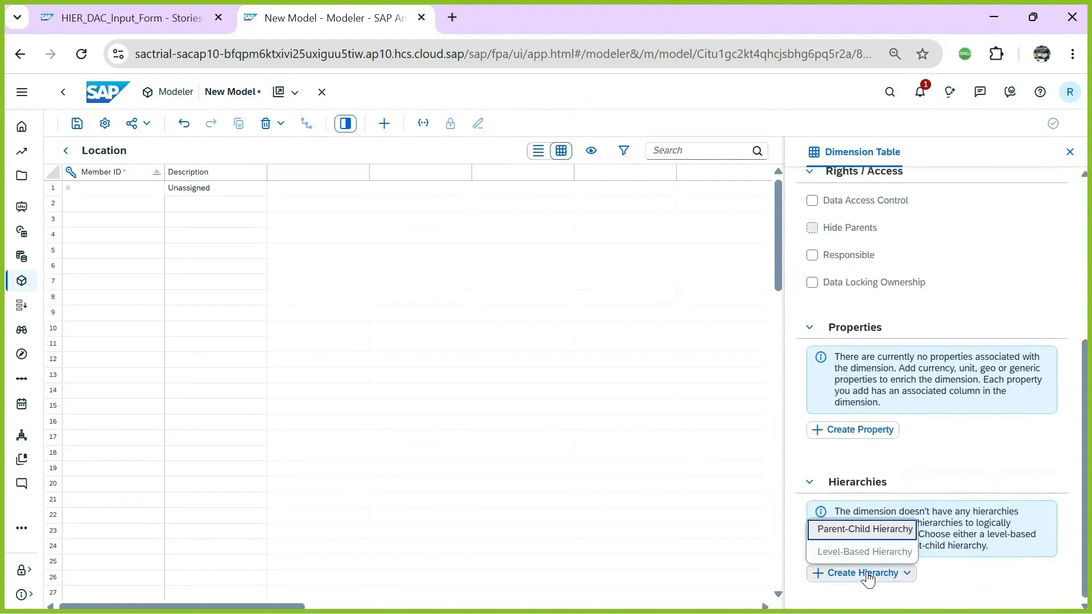
click(848, 529)
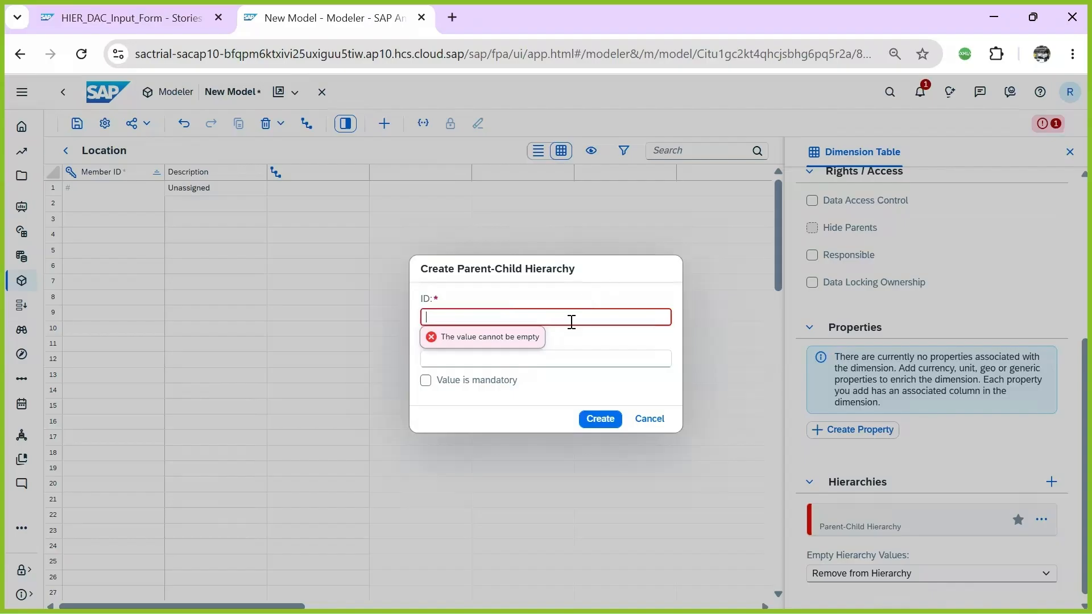
text(kets)
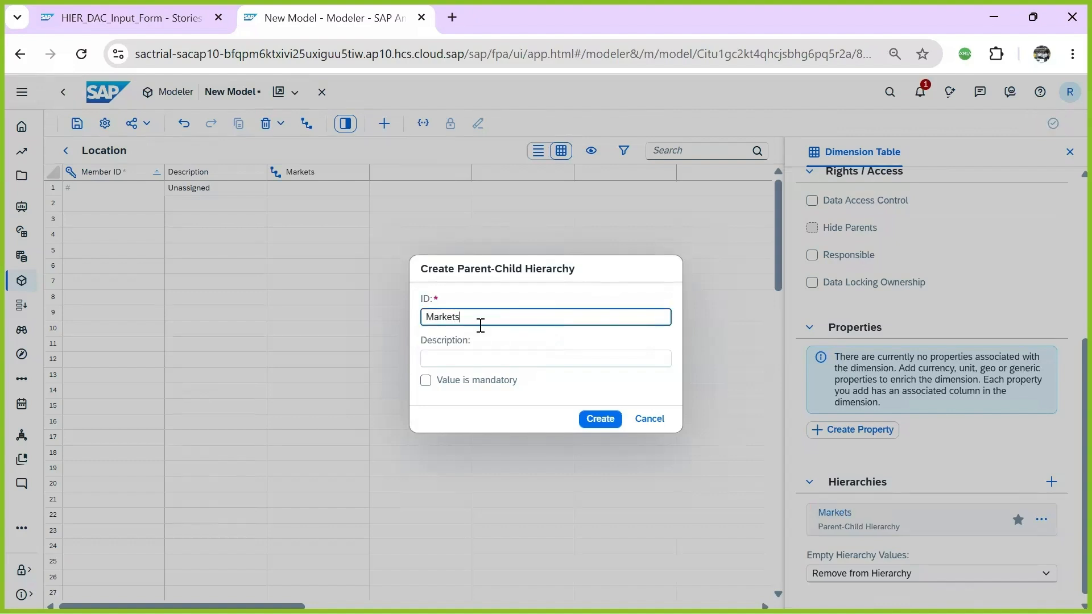
key(ctrl+a)
key(ctrl+c)
click(458, 358)
key(ctrl+v)
click(601, 419)
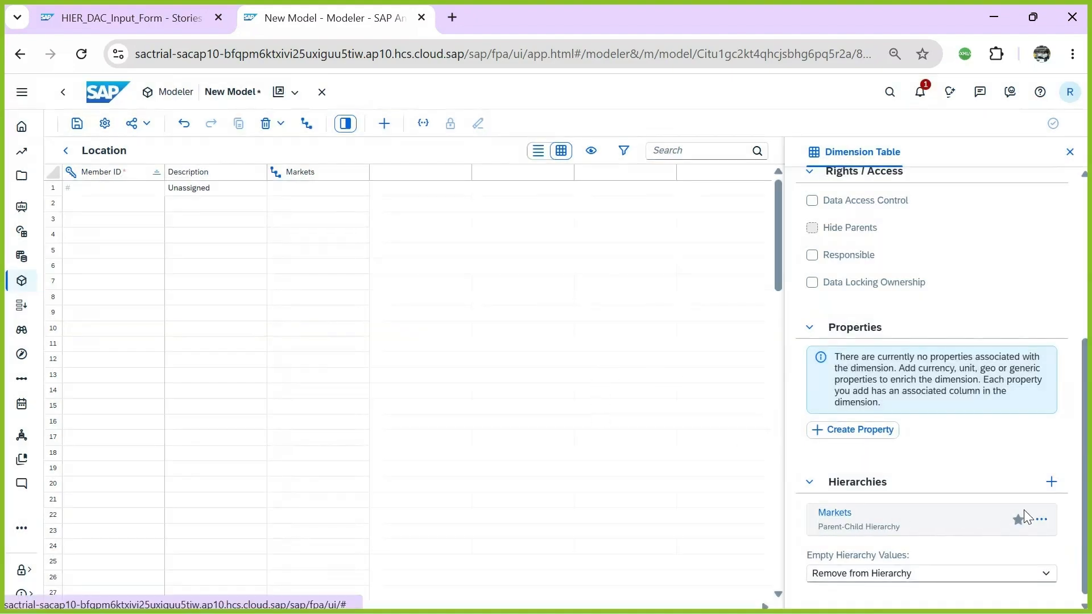
Create a second parent-child hierarchy on the Location dimension with Offices as both its ID and description
click(1052, 482)
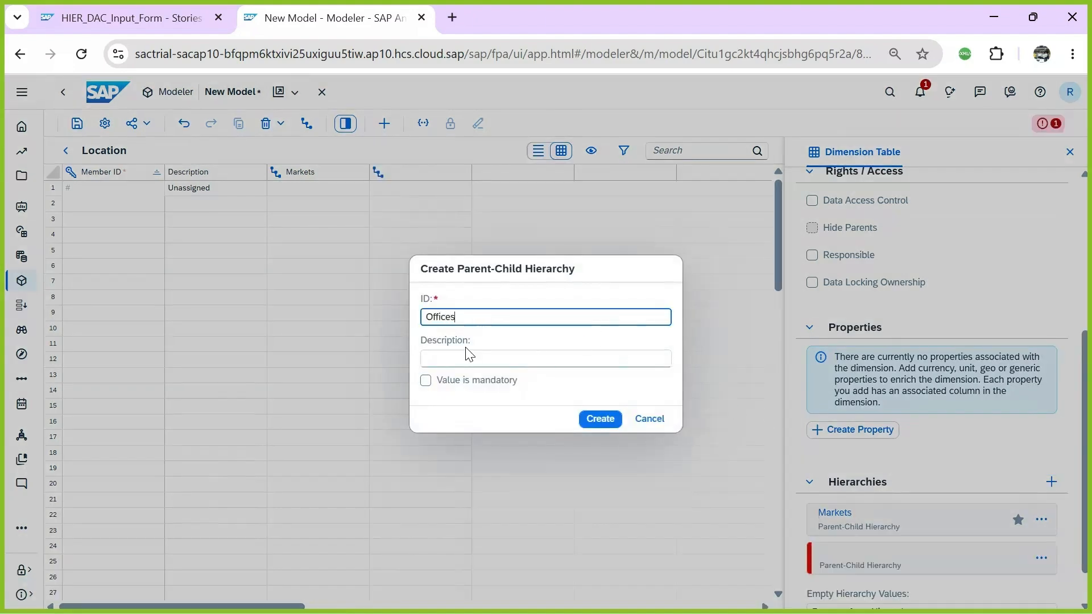
drag(467, 325, 320, 306)
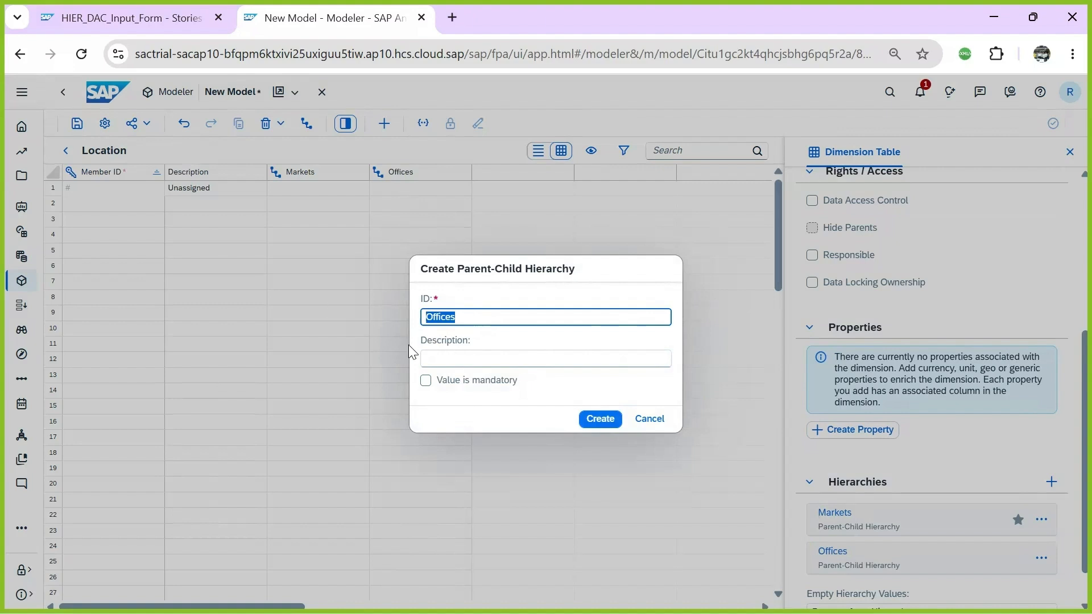
click(442, 359)
key(ctrl+v)
click(598, 419)
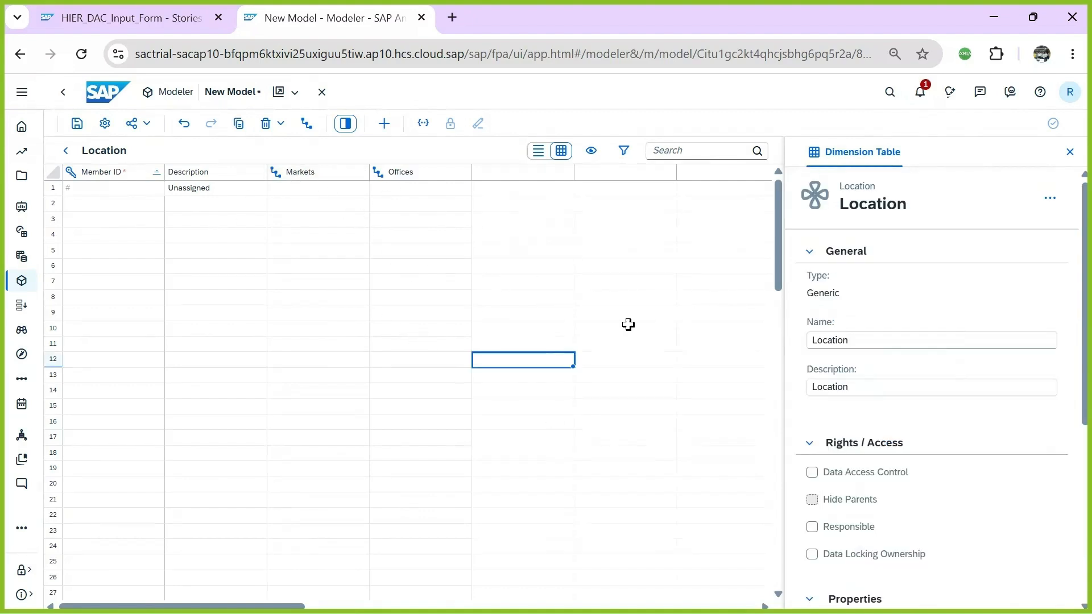
Copy the location names ANZ through USA from the DAC-HIERARCHY Excel workbook into the Location table's Member ID column, starting at row 2
click(110, 207)
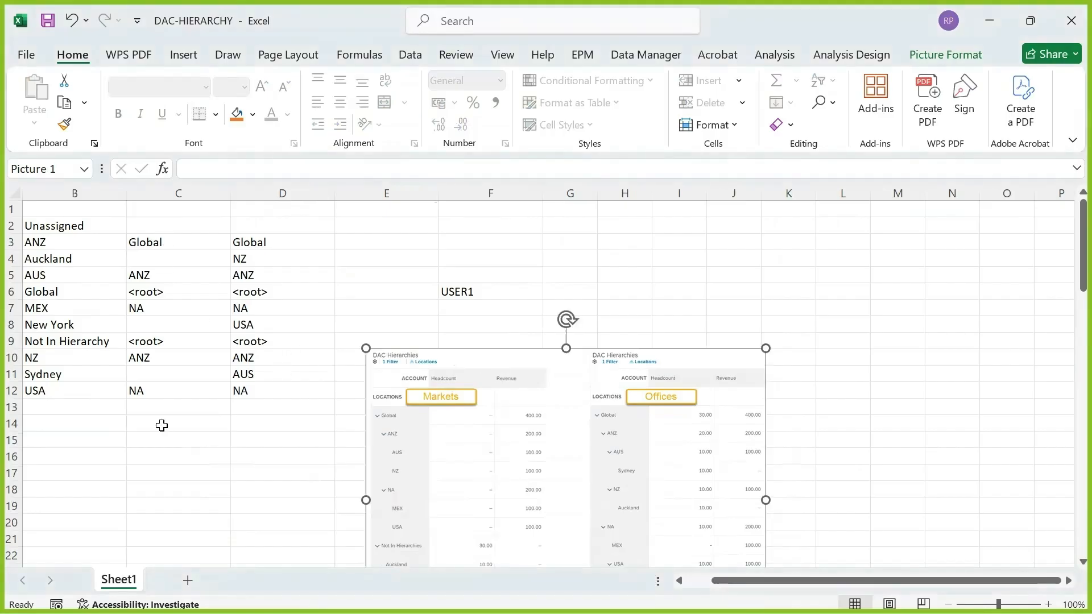
drag(48, 241, 101, 403)
key(ctrl+c)
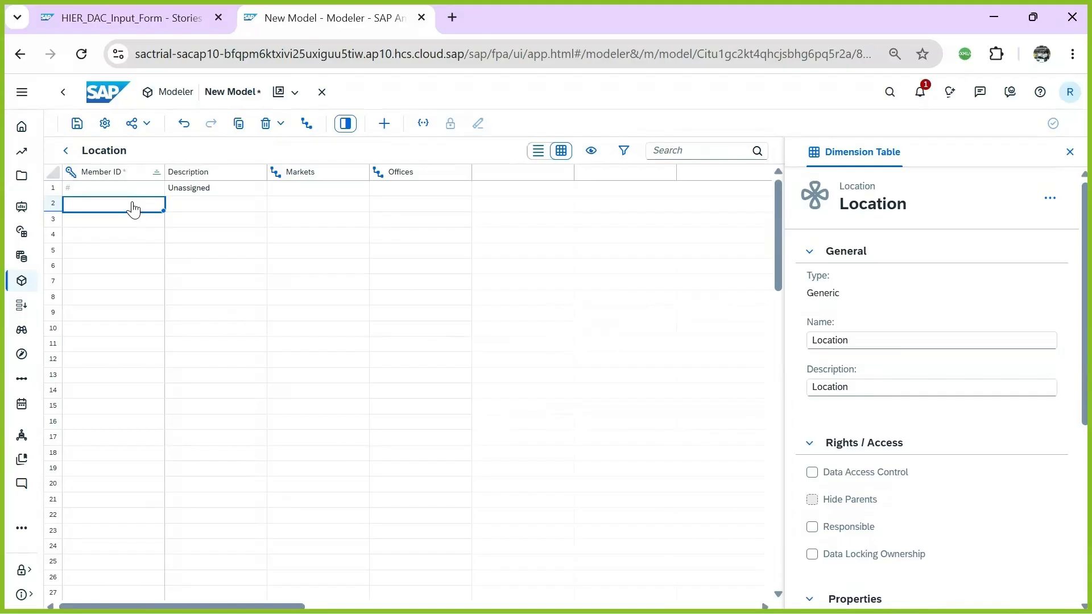
key(ctrl+v)
click(210, 309)
click(336, 238)
click(256, 219)
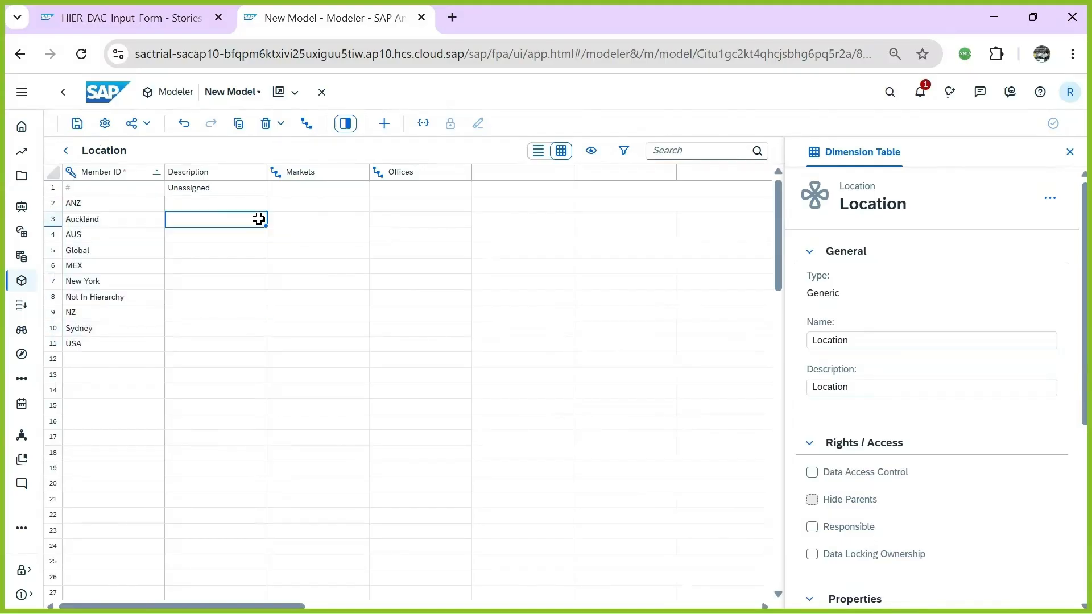
Save the model in the Public/E2Tech_Project folder with HIER_DAC_Model as both its name and description
click(77, 123)
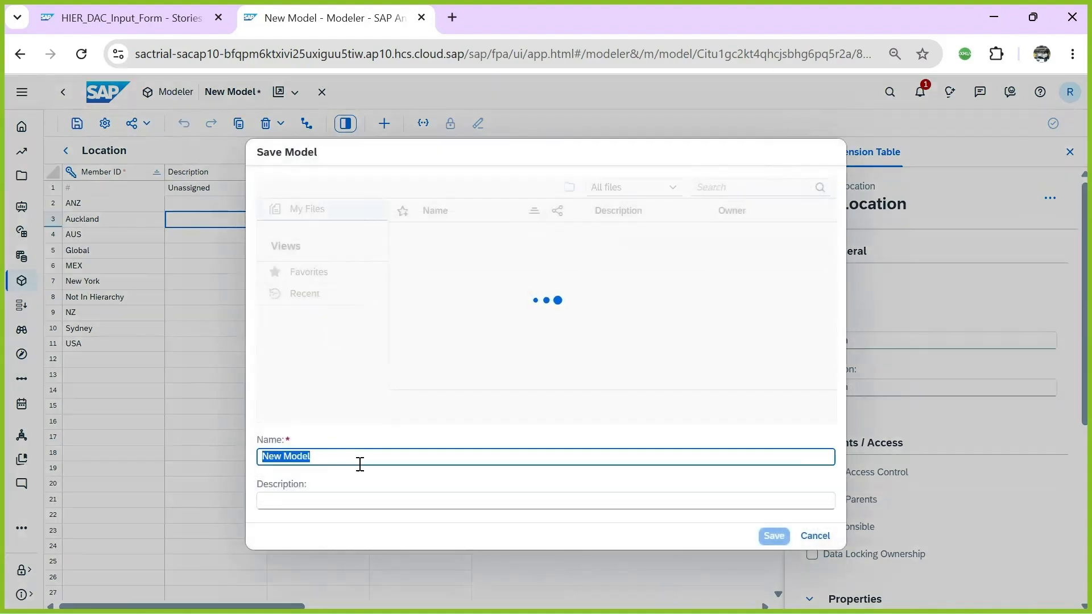
key(BackSpace)
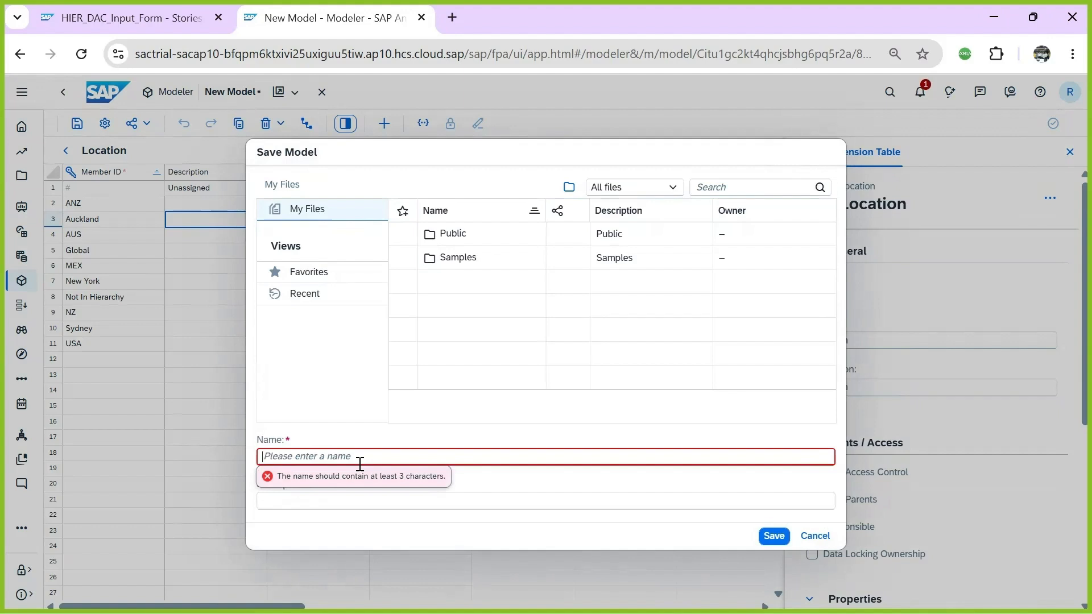
text(HIER)
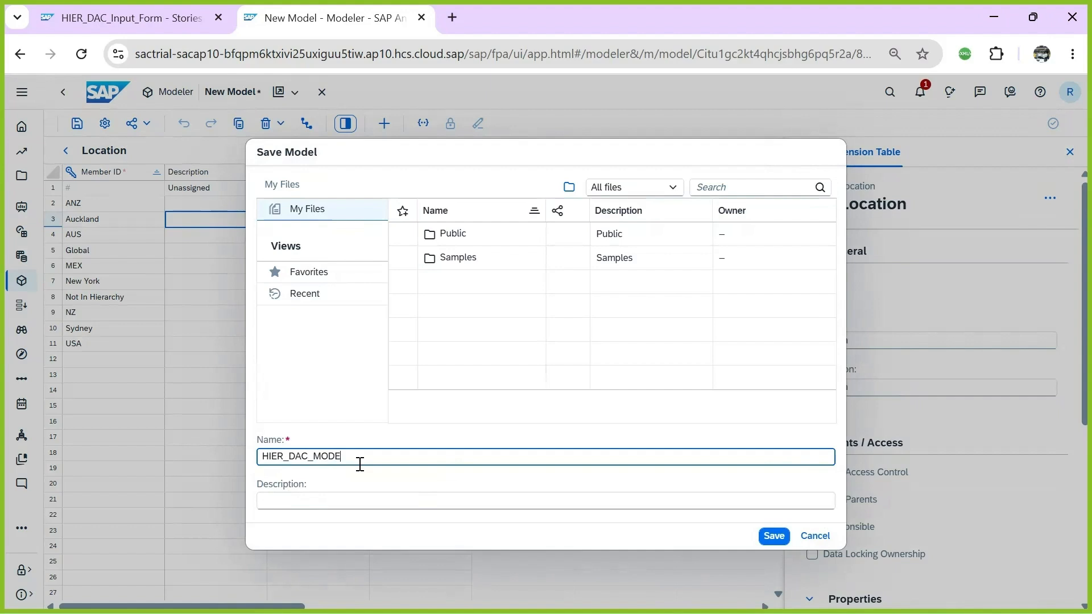
text(_DAC_Model)
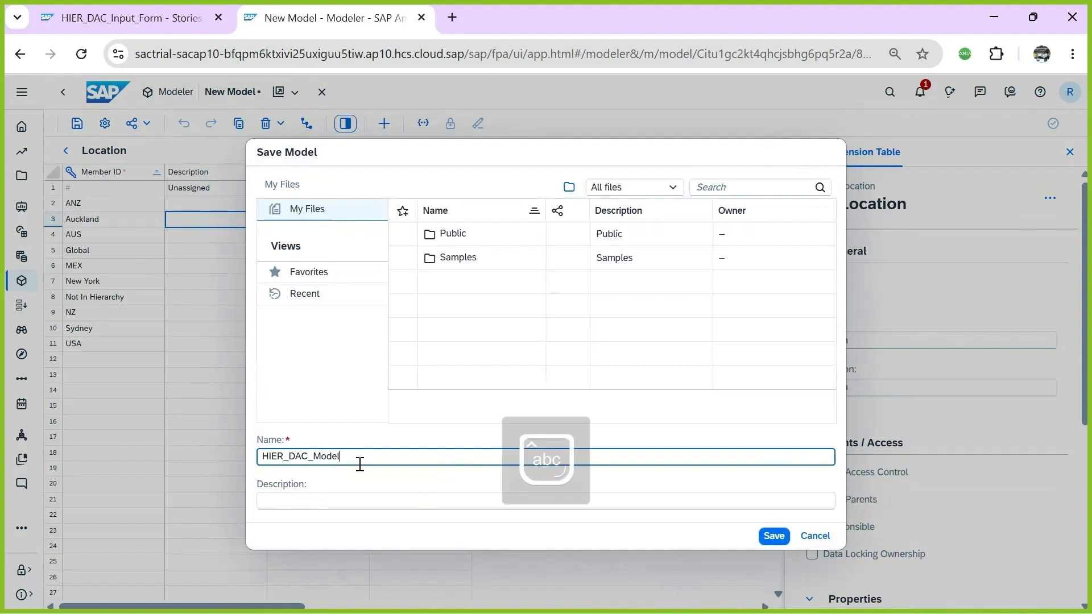
double_click(478, 240)
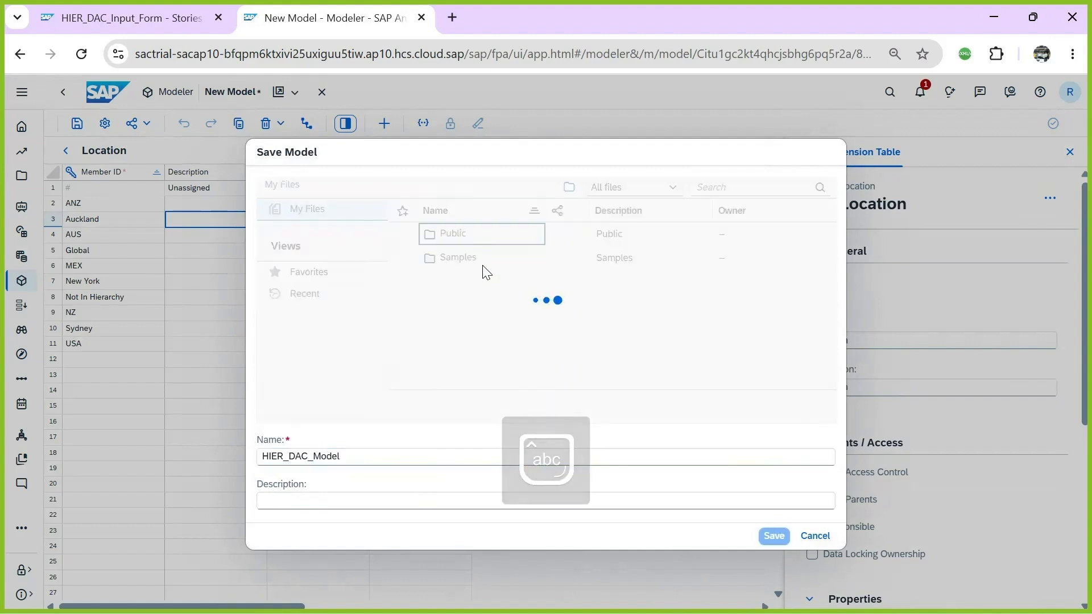
double_click(479, 307)
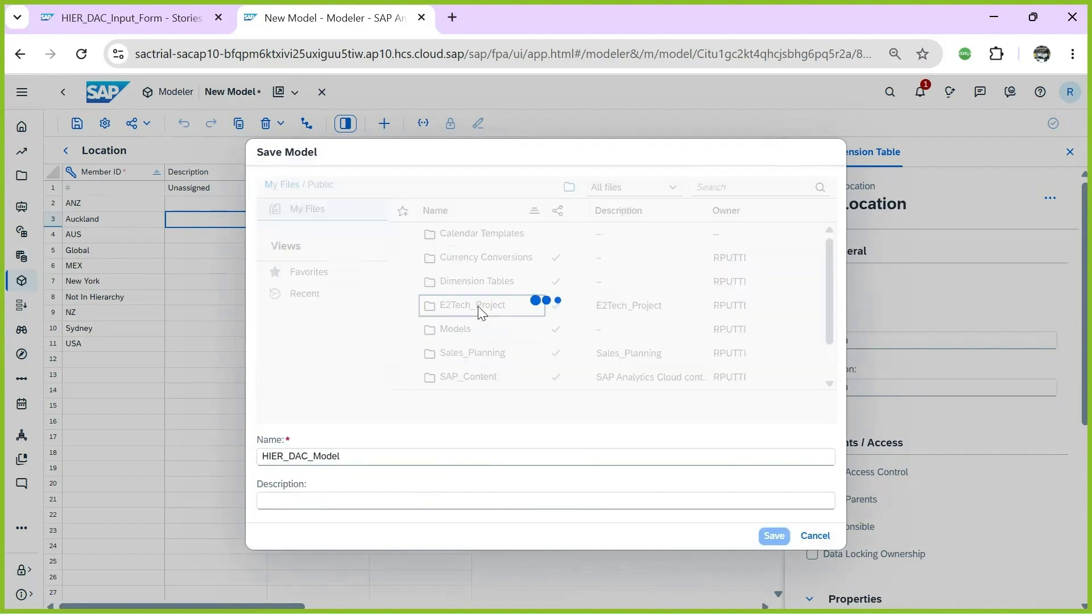
drag(346, 456, 258, 456)
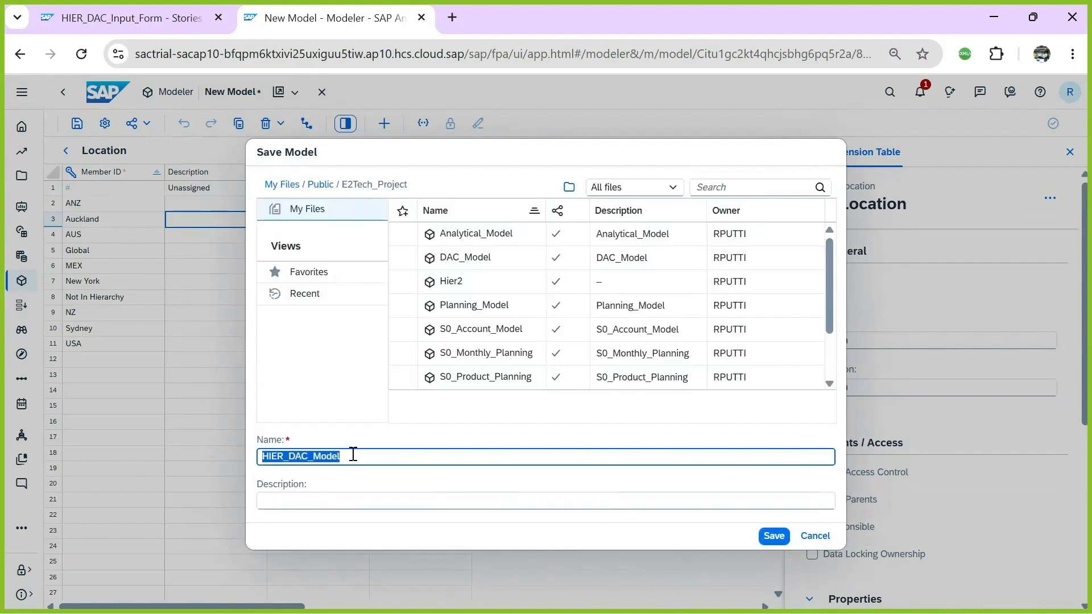
click(300, 503)
key(ctrl+v)
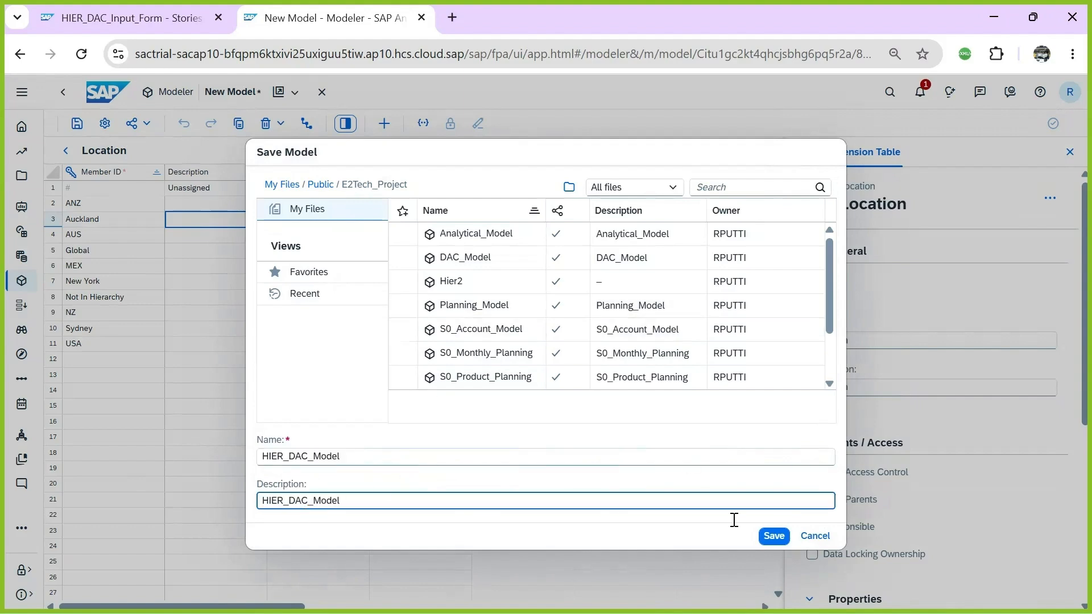
click(775, 537)
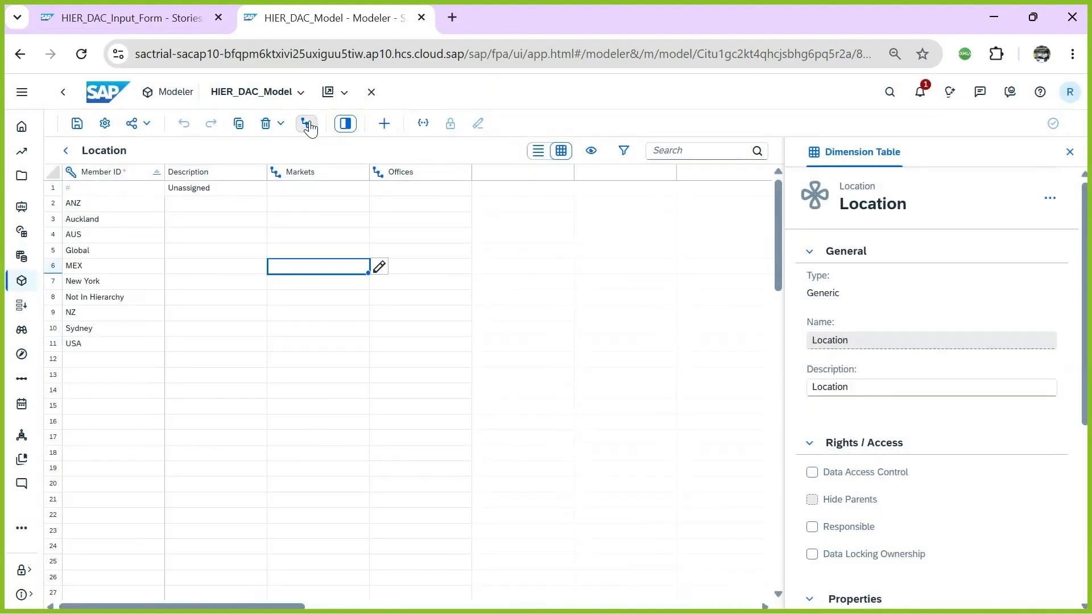
In the Markets hierarchy, add Global as the top-level member and place ANZ beneath it
click(307, 127)
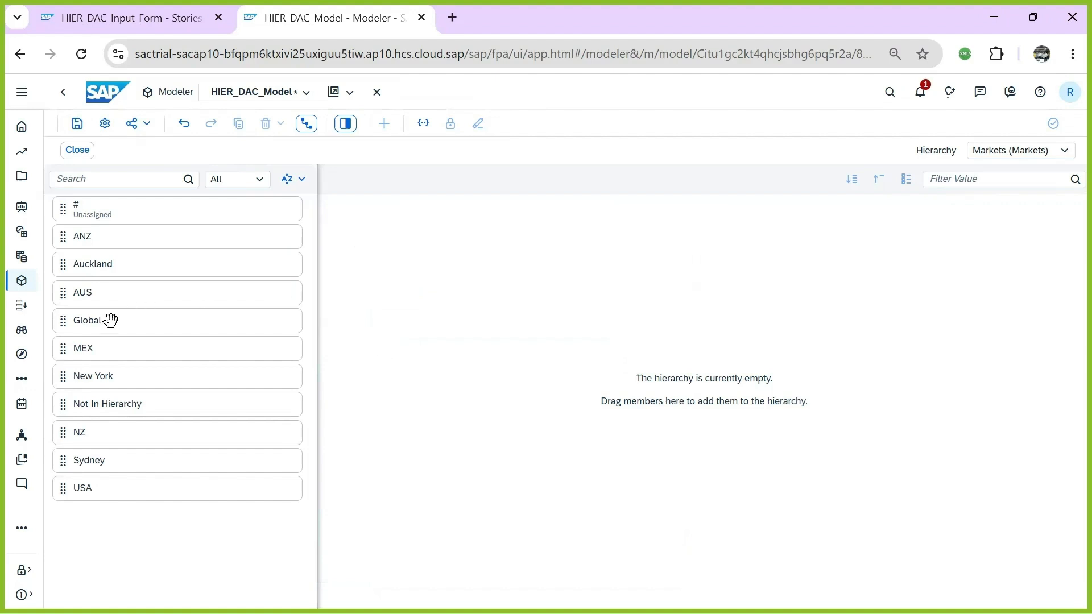
drag(105, 322, 432, 232)
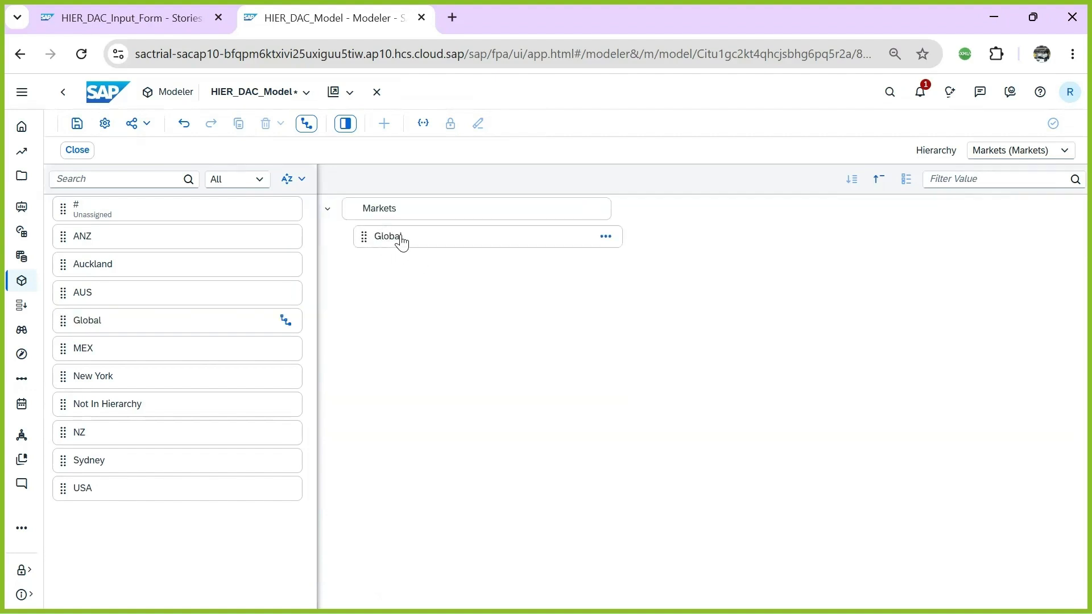
drag(104, 238, 420, 238)
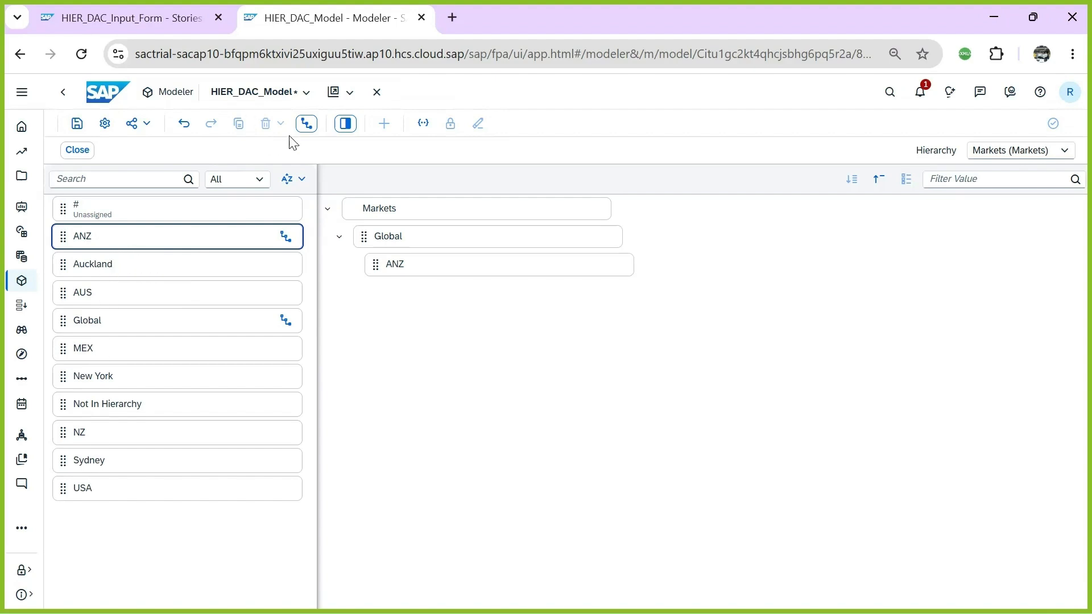
Close the hierarchy editor and add a member with the ID NA in row 12 of the Location table
click(78, 150)
click(98, 360)
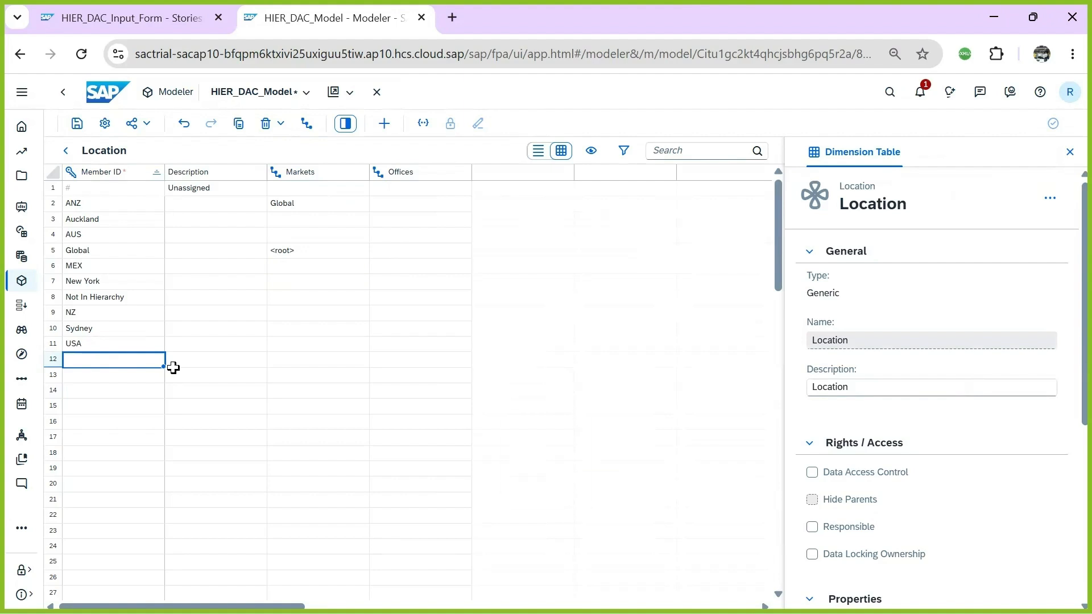
key(Caps_Lock)
text(NA)
click(237, 307)
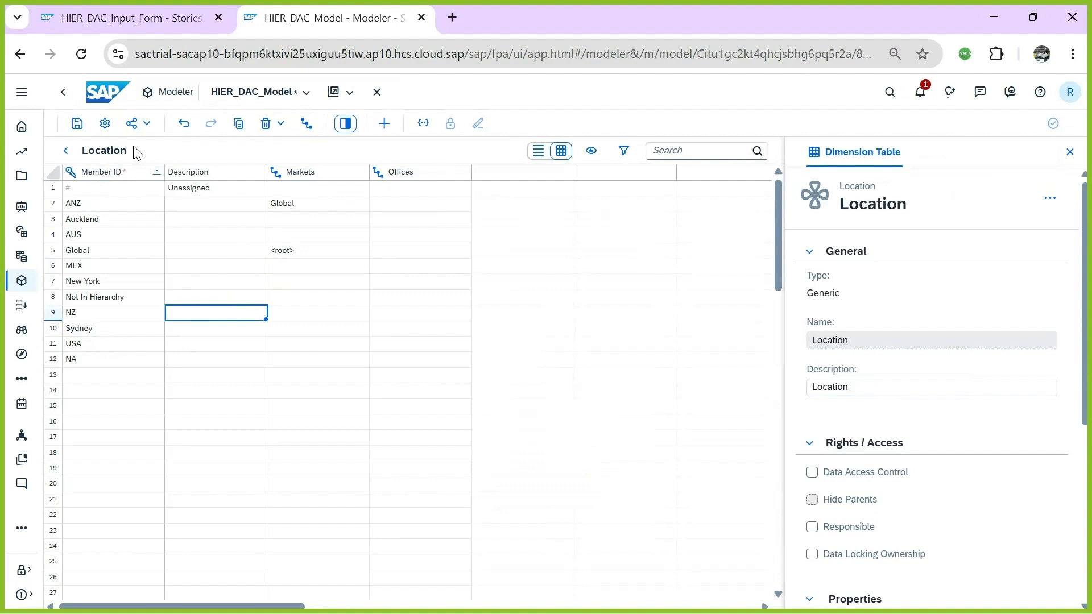
Reopen the Markets hierarchy for editing and place NA beneath Global
click(307, 124)
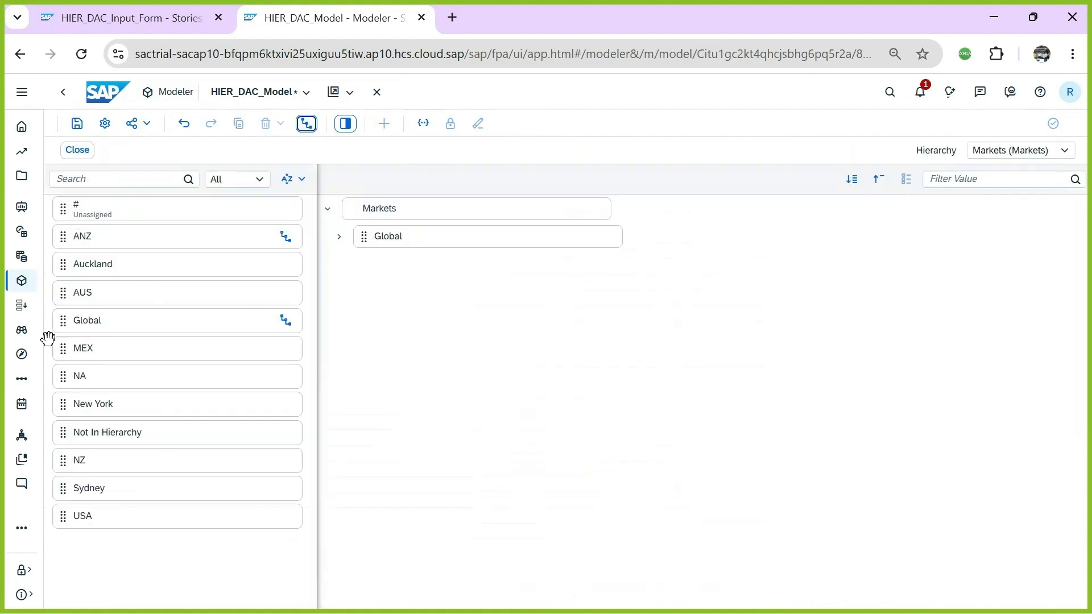
drag(109, 381, 412, 303)
click(339, 237)
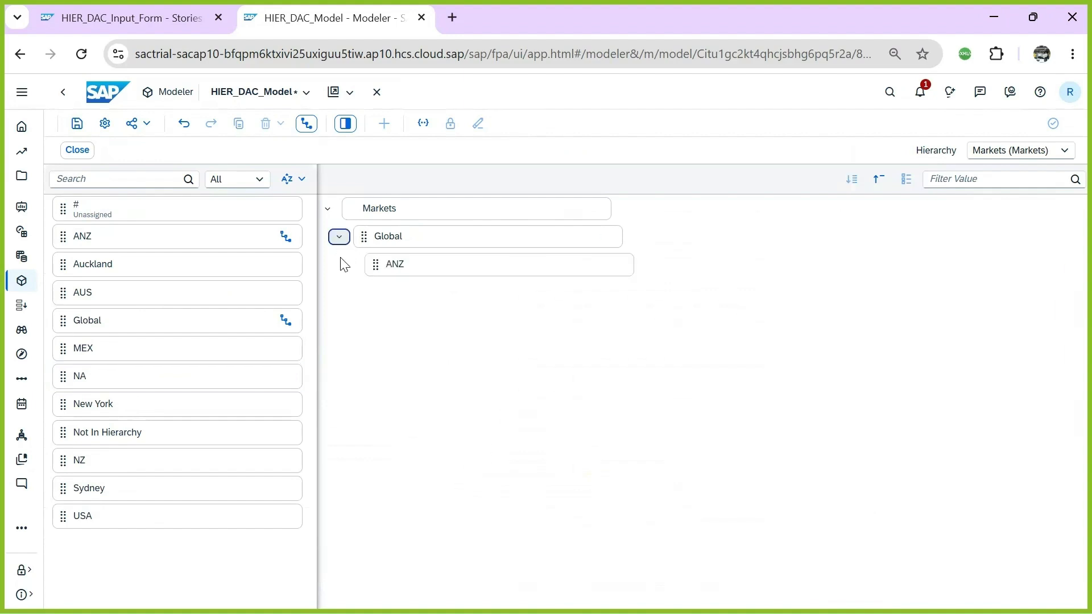
drag(80, 377, 414, 243)
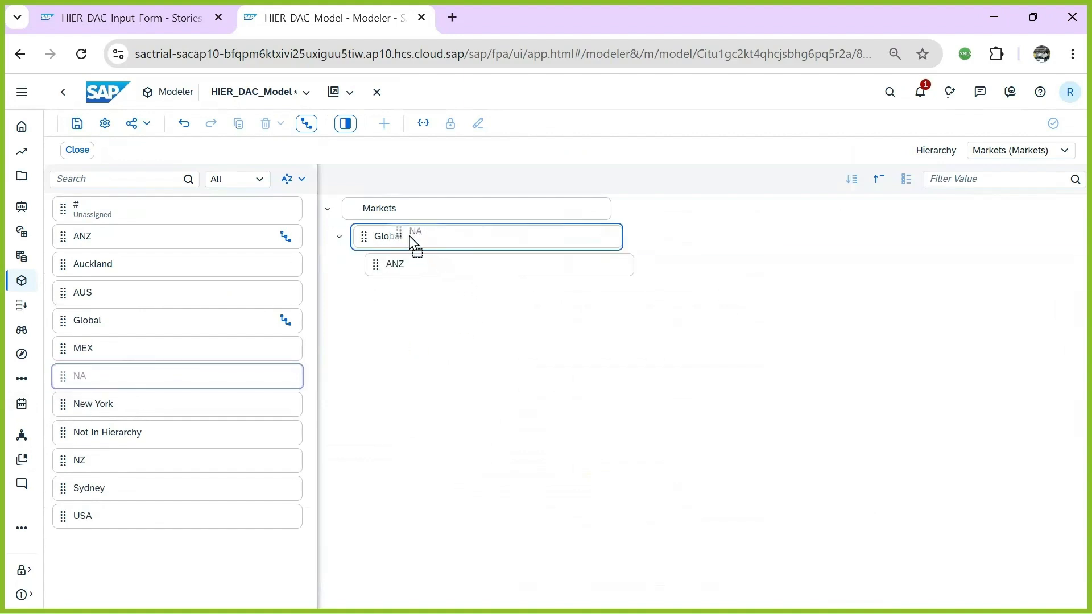
drag(413, 244, 414, 242)
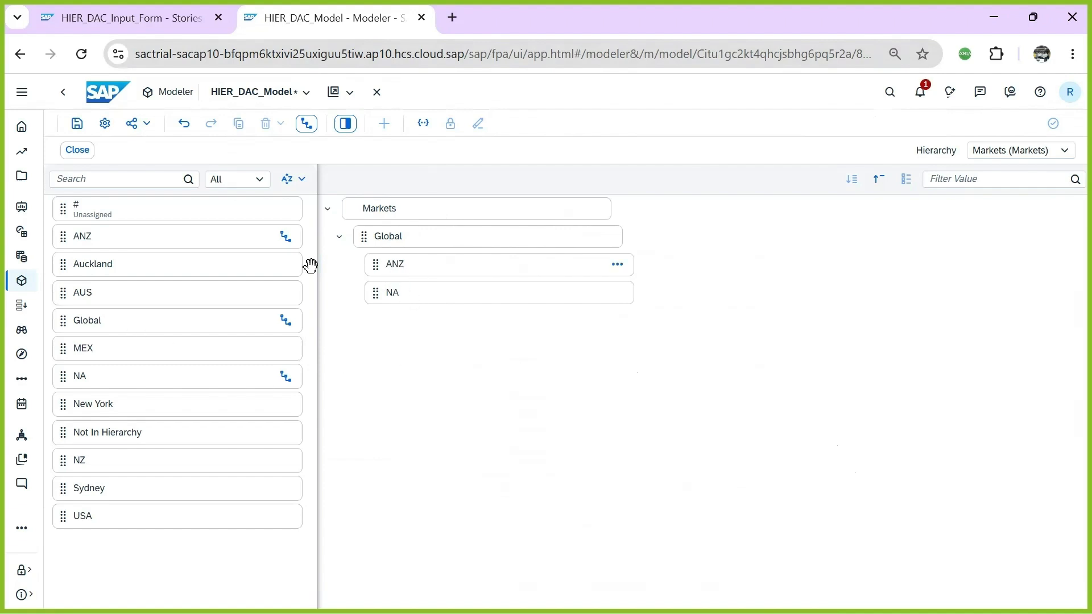
Place AUS and NZ beneath ANZ, and MEX and USA beneath NA, then close the hierarchy editor
drag(102, 295, 420, 269)
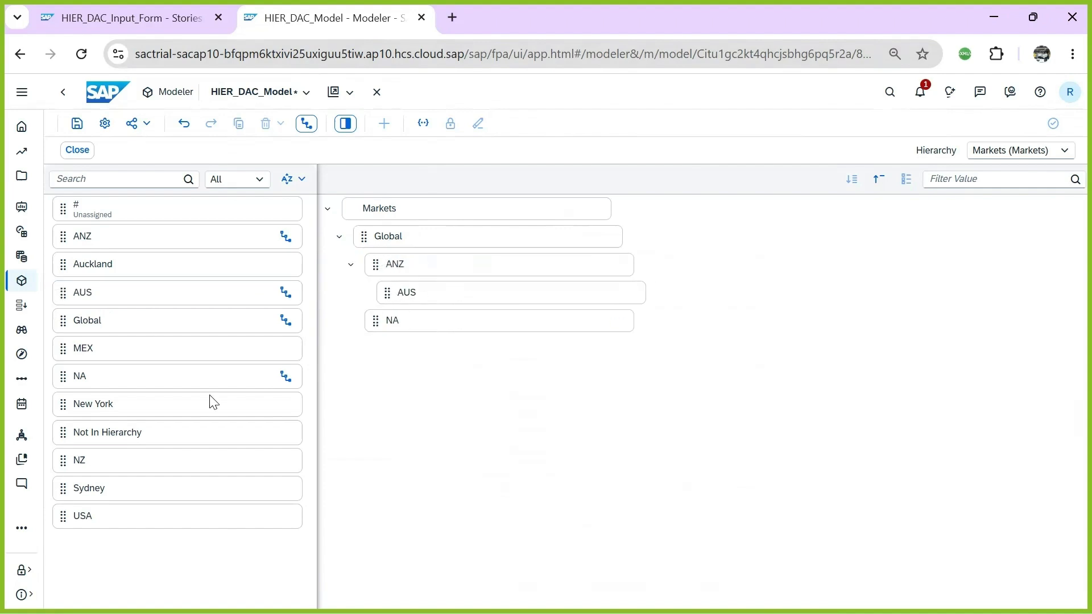
drag(95, 474, 414, 276)
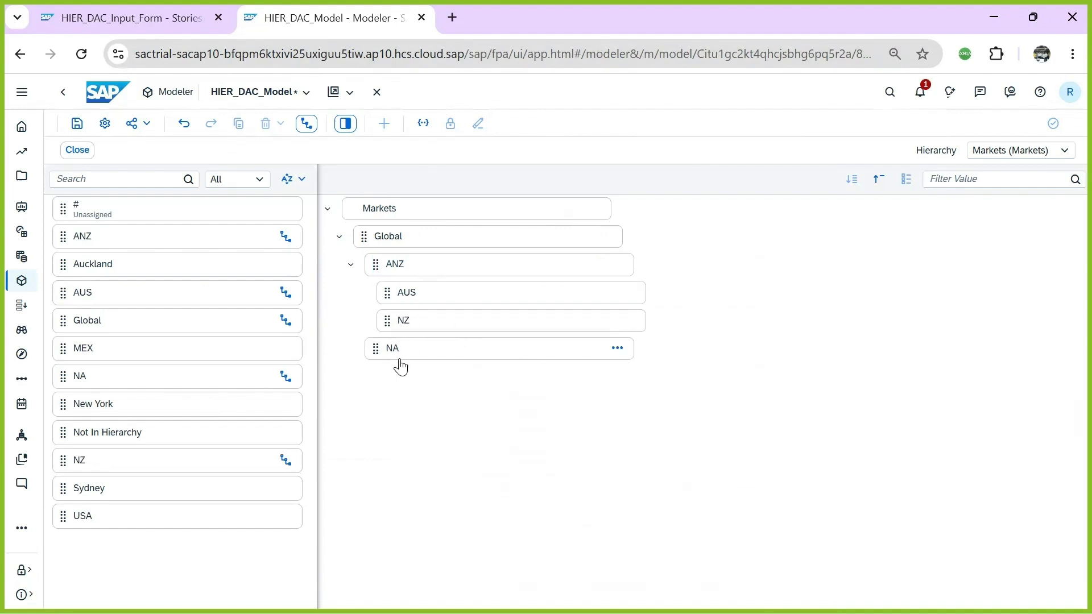
drag(76, 349, 421, 356)
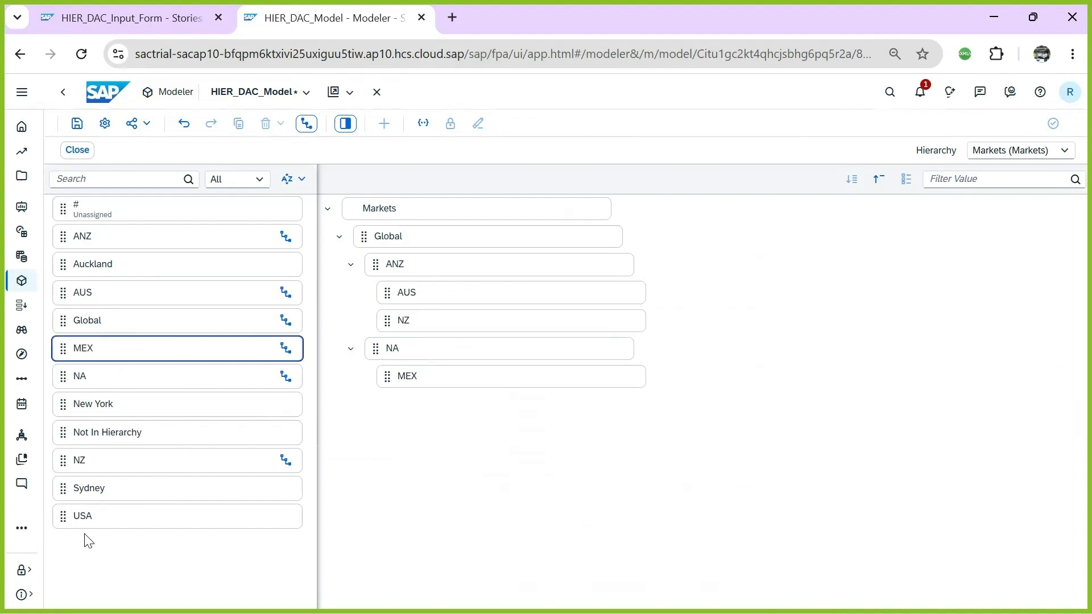
drag(102, 515, 415, 351)
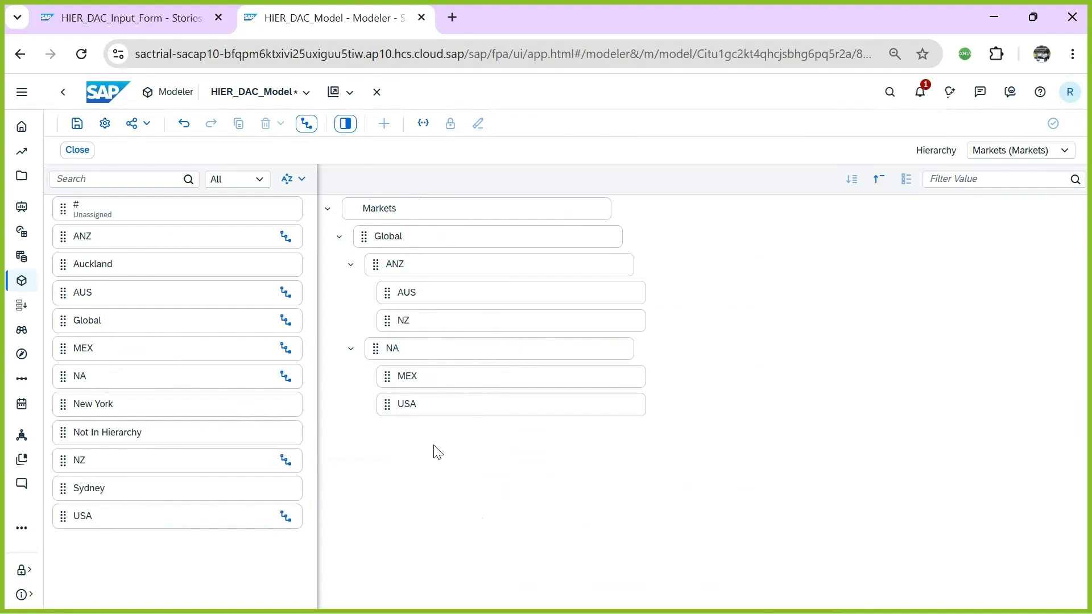
click(81, 151)
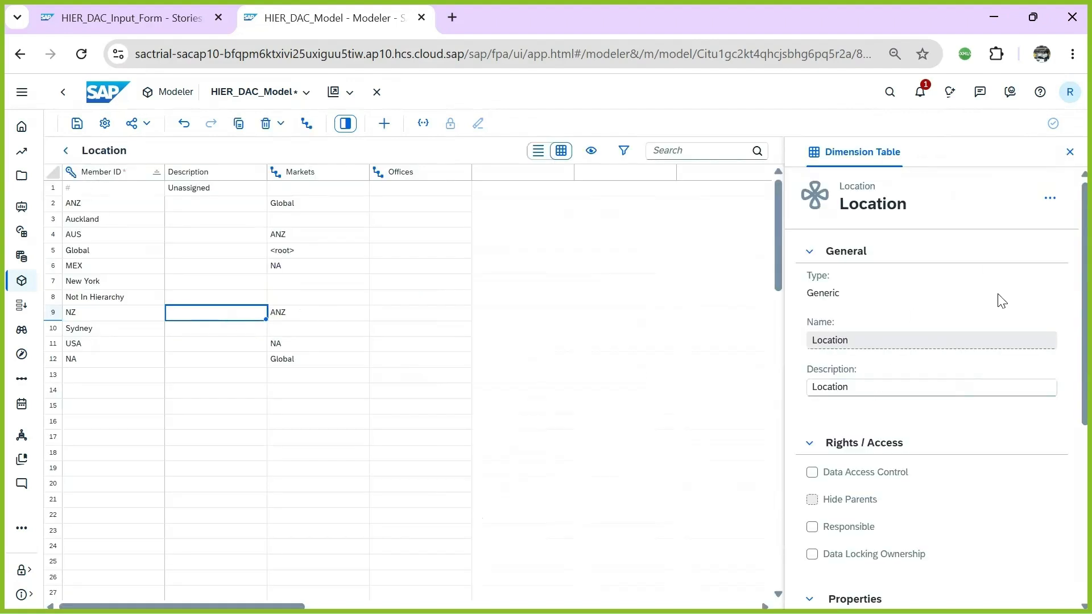
Set the Location dimension's empty hierarchy values to Group and show under "Not in Hierarchy"
scroll(1068, 357, down, 4)
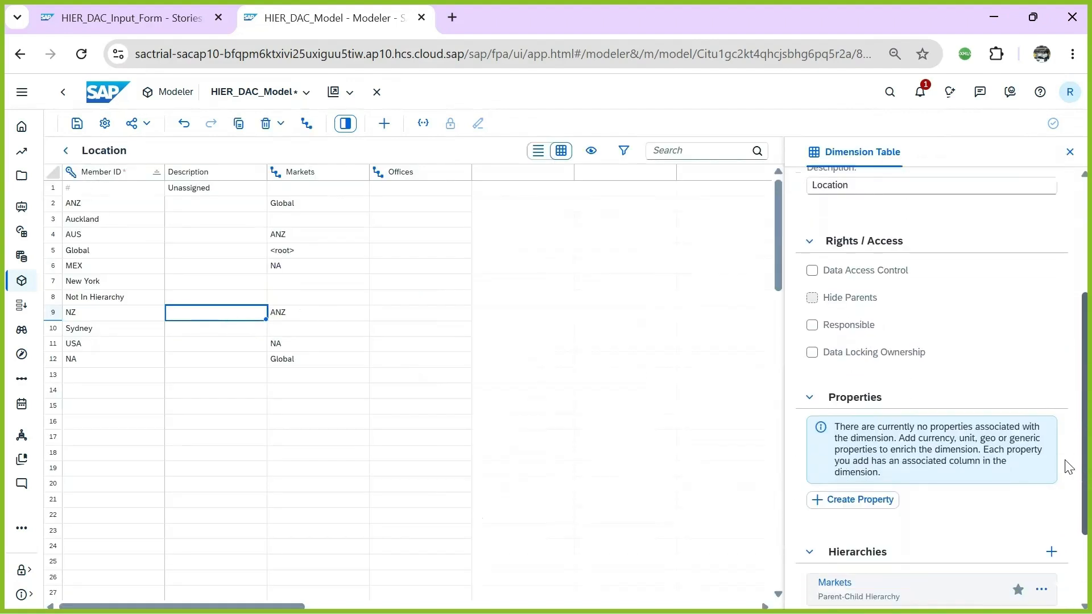
scroll(1068, 466, down, 3)
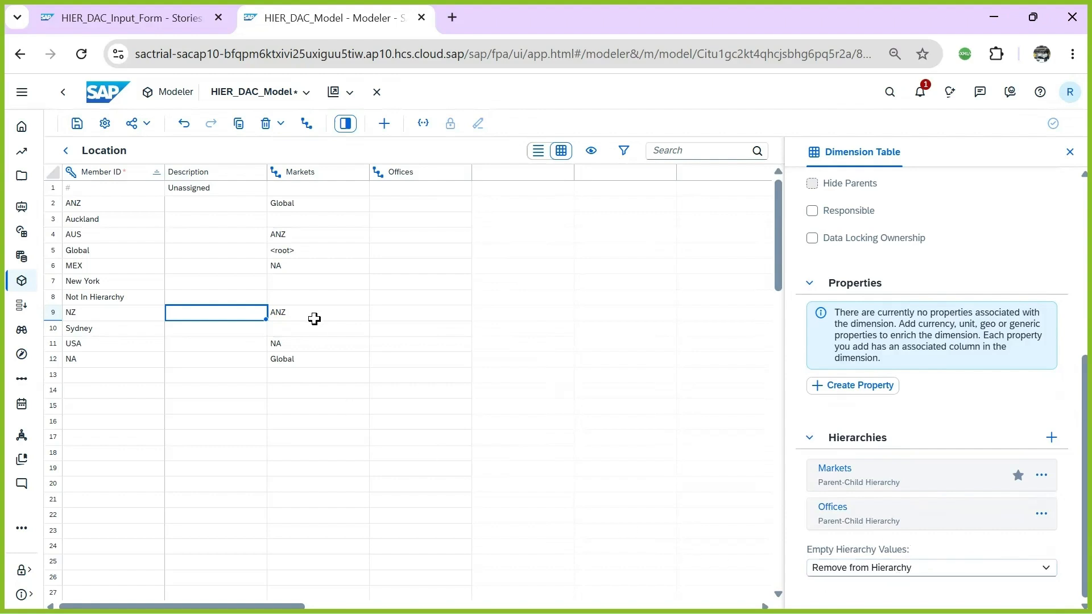
click(294, 280)
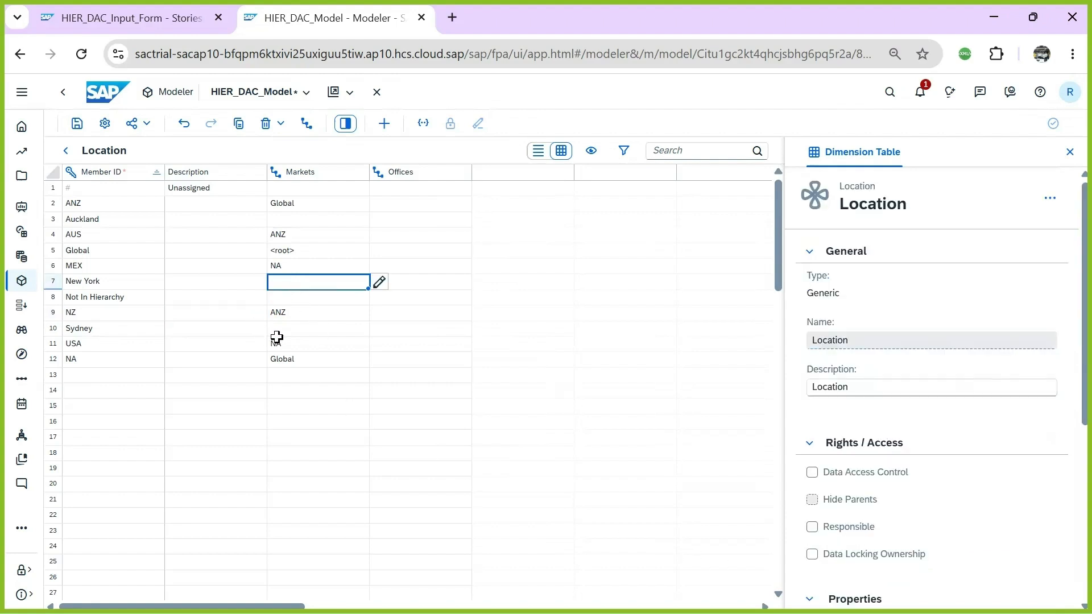
click(297, 329)
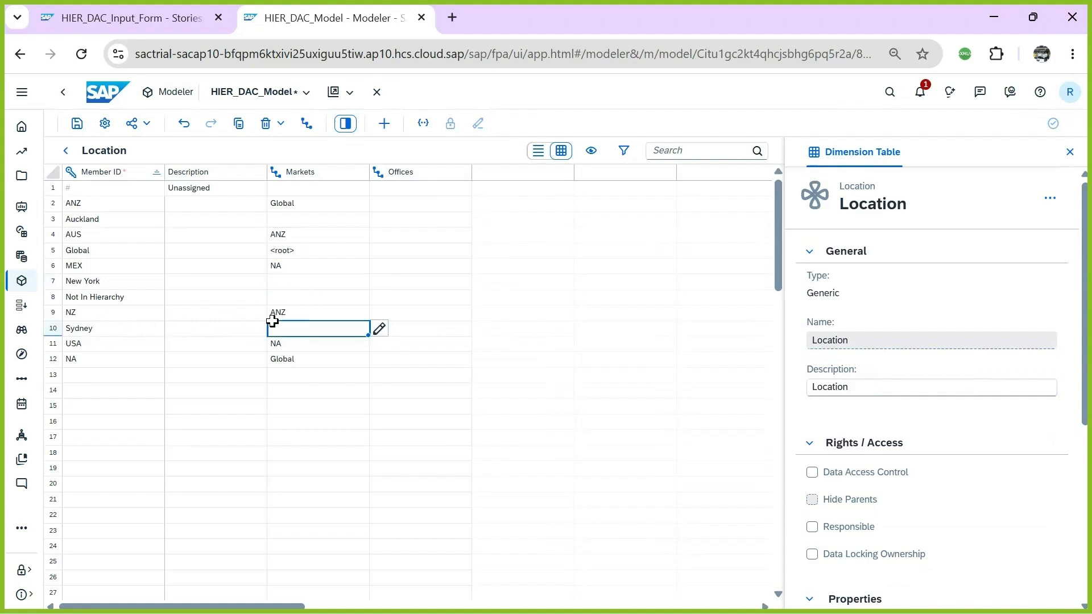
click(287, 217)
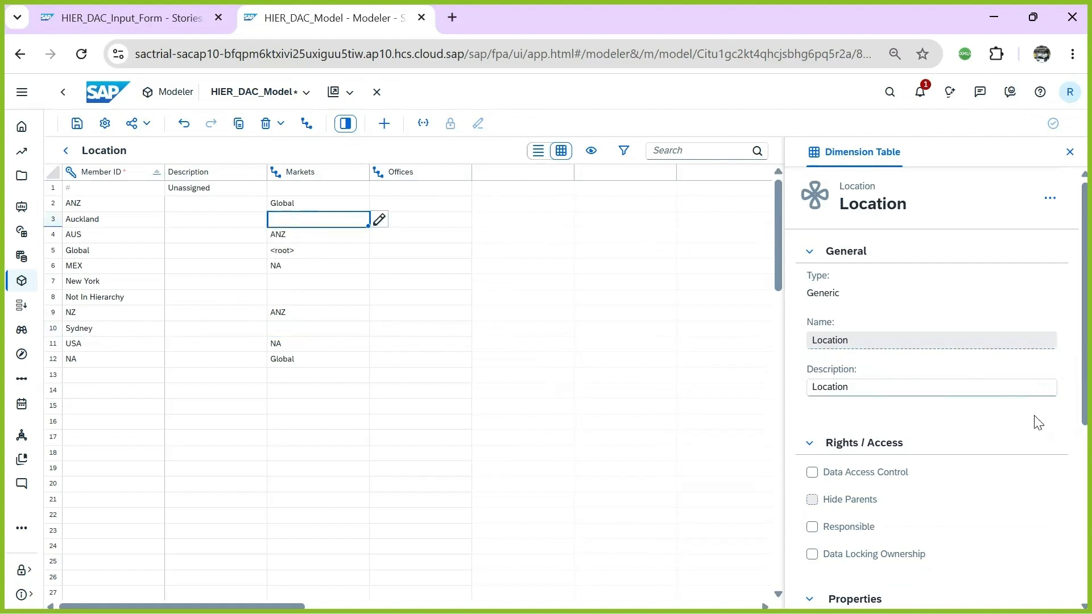
scroll(1069, 476, down, 2)
scroll(1067, 564, down, 1)
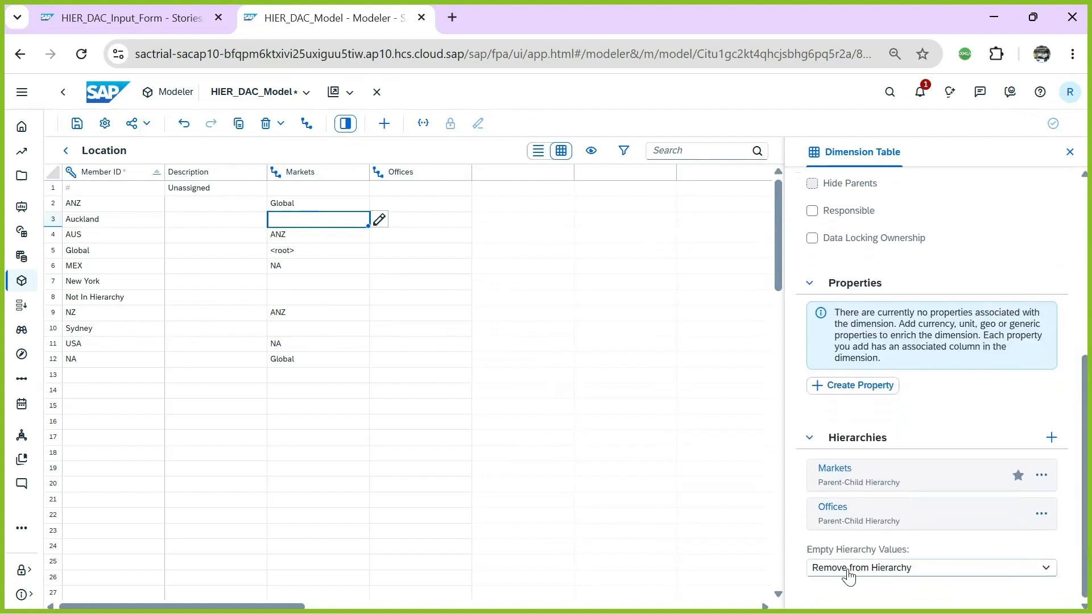
click(872, 569)
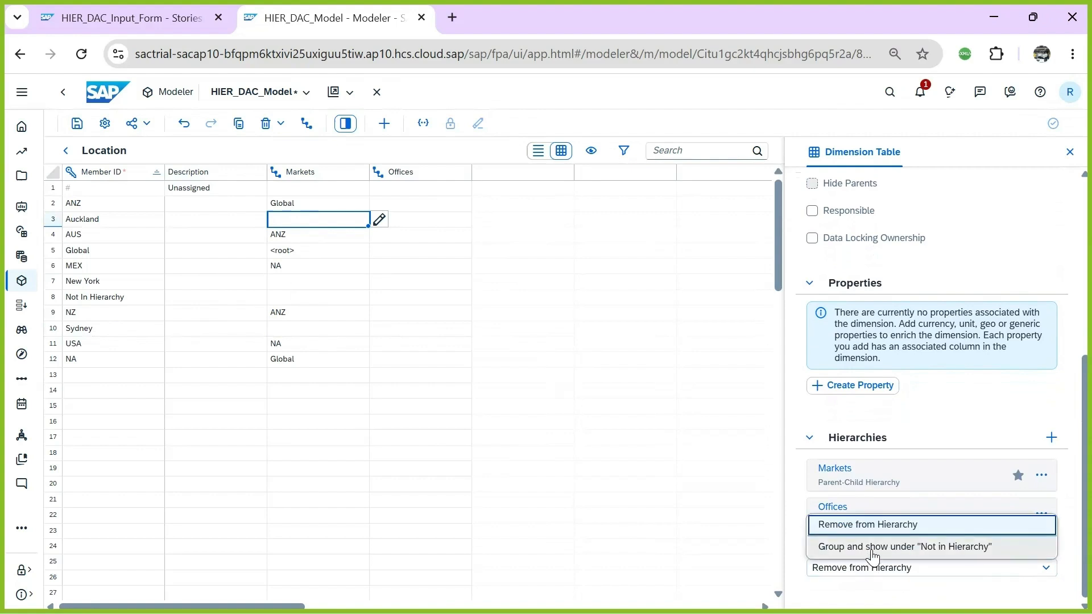
click(875, 548)
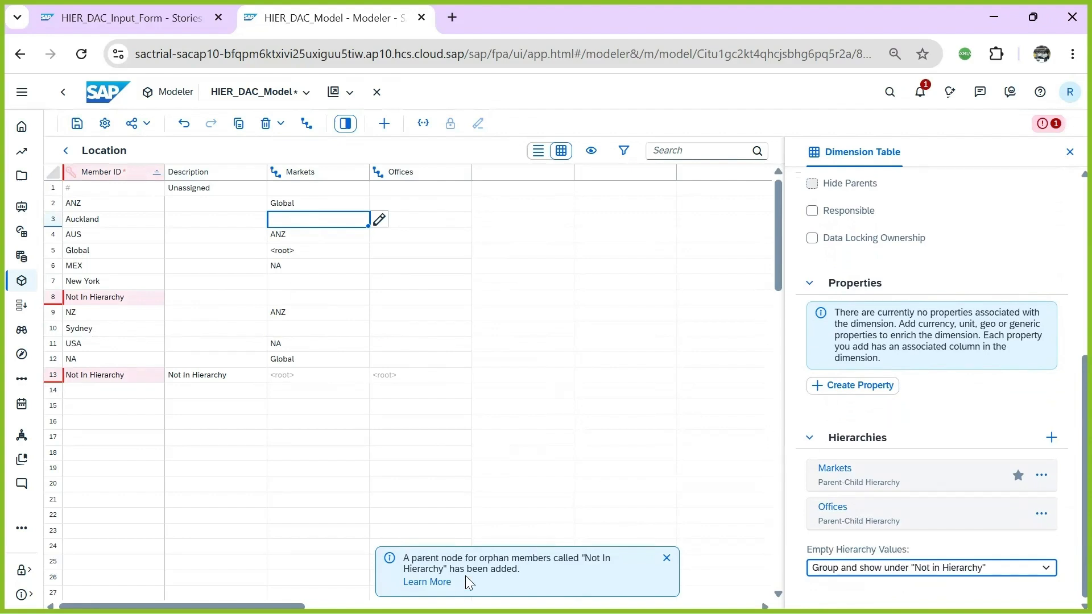
Delete the duplicate Not In Hierarchy member in row 8 of the Location table and save the model
click(53, 302)
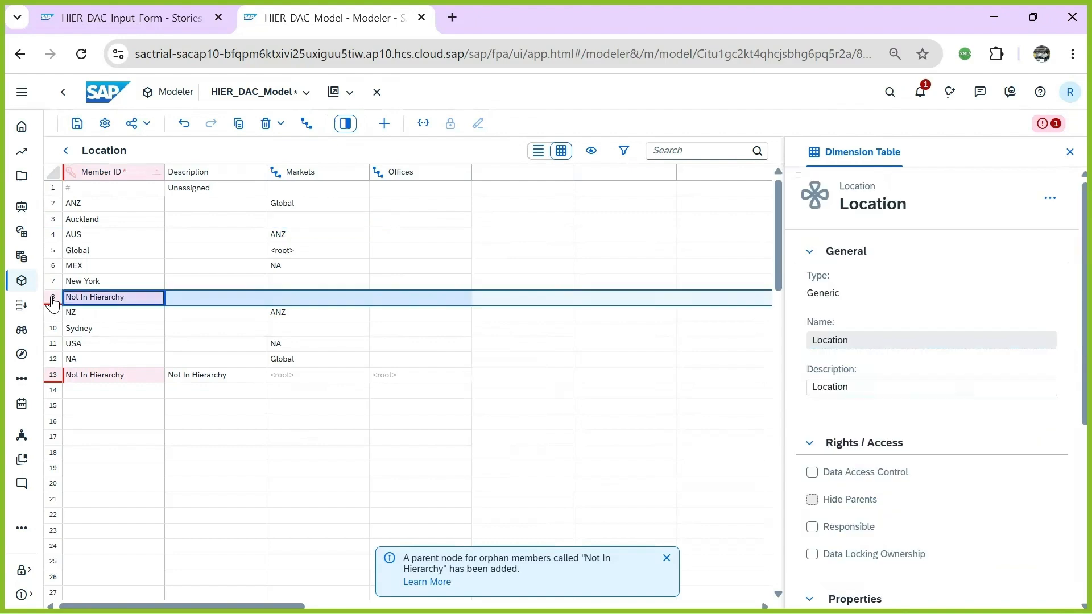
click(267, 124)
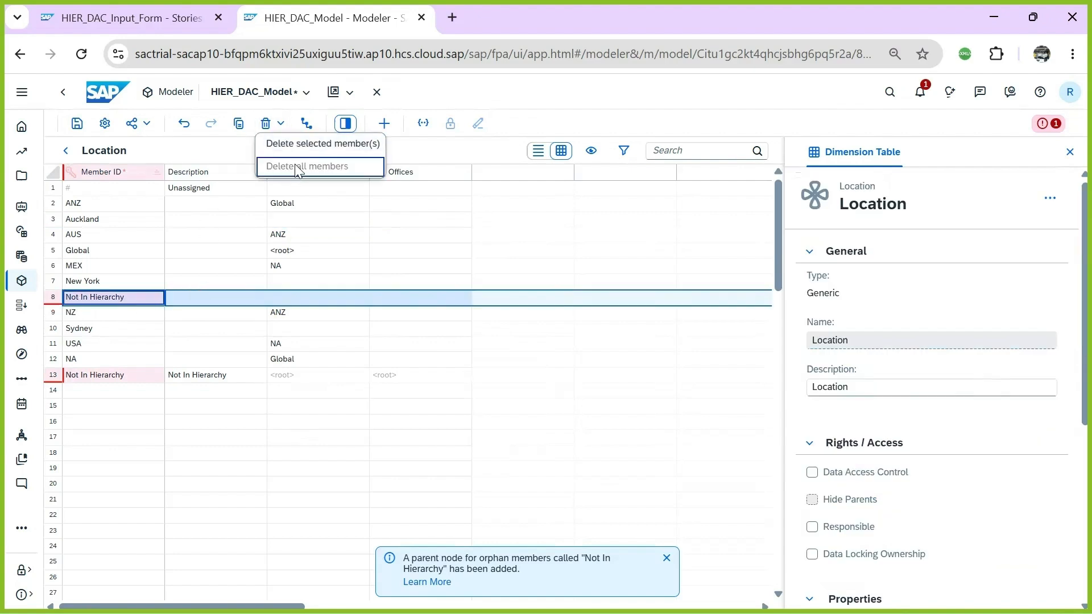
click(308, 143)
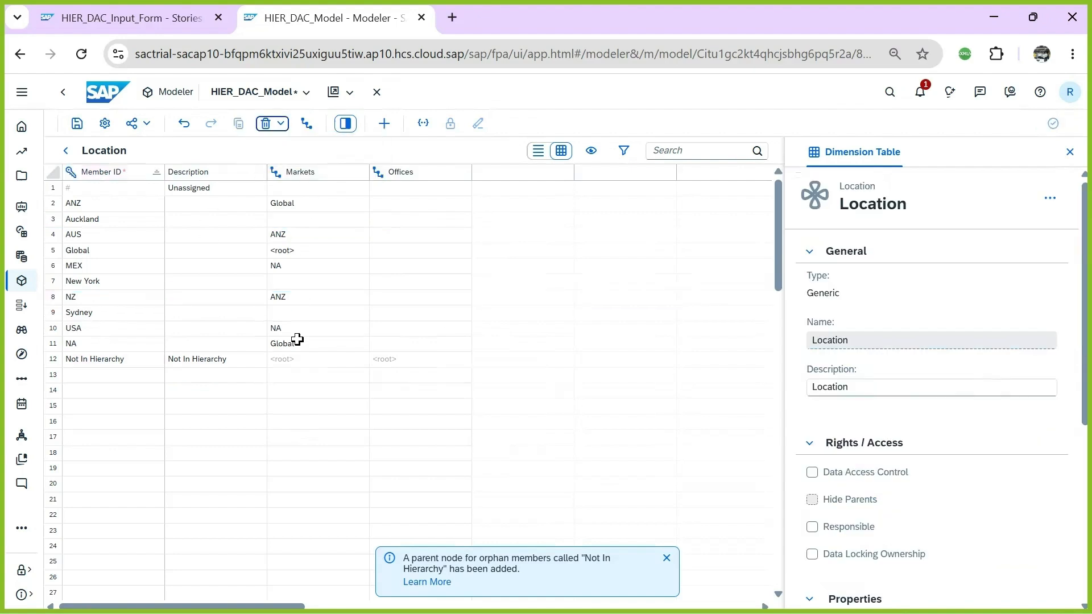
click(78, 125)
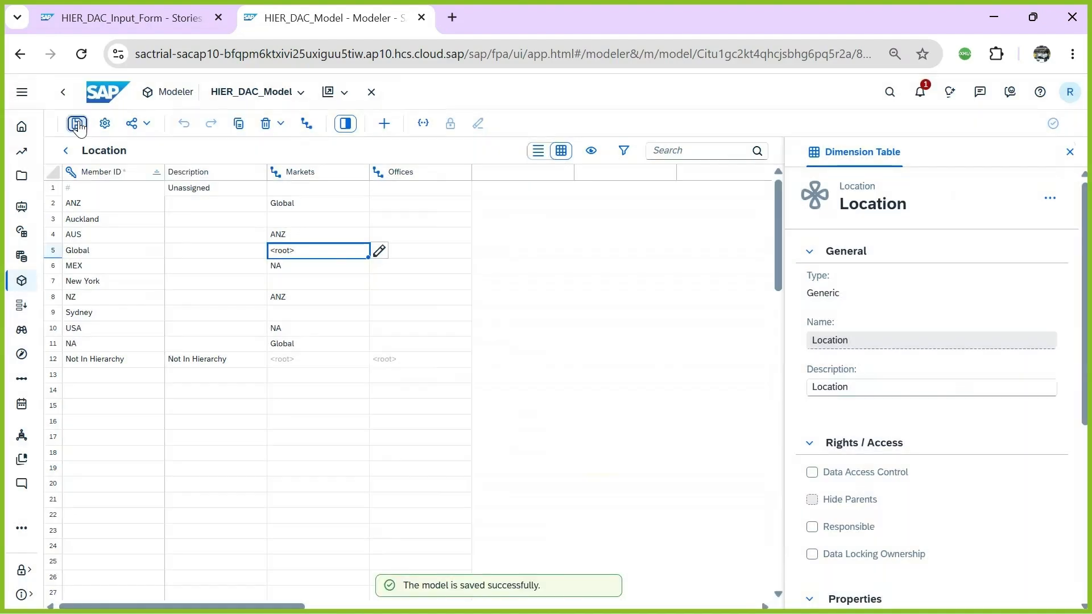
key(alt+Tab)
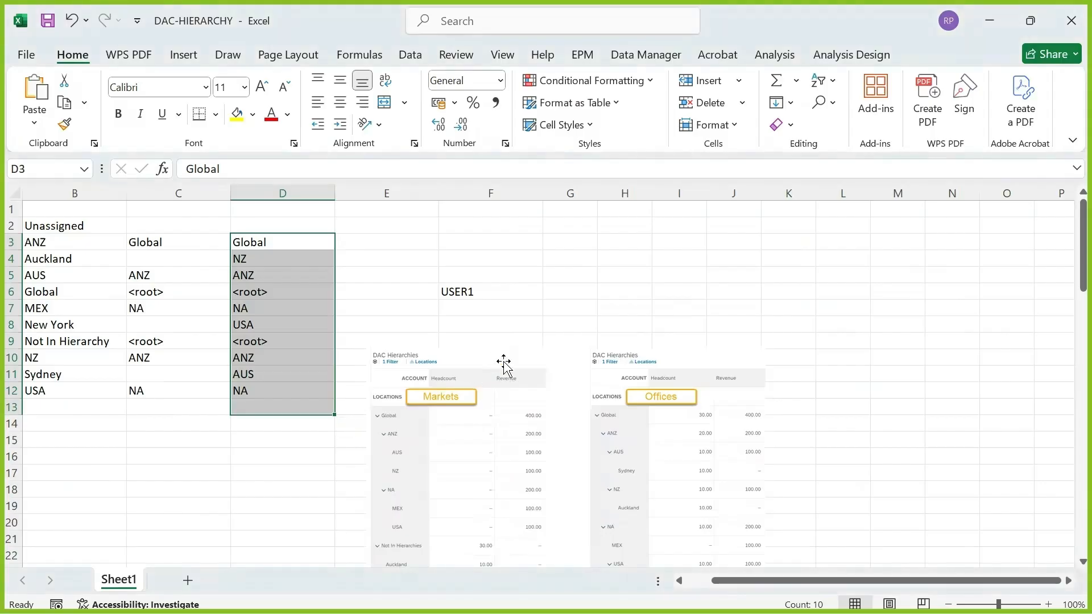
key(alt+Tab)
key(alt+Tab)
key(Tab)
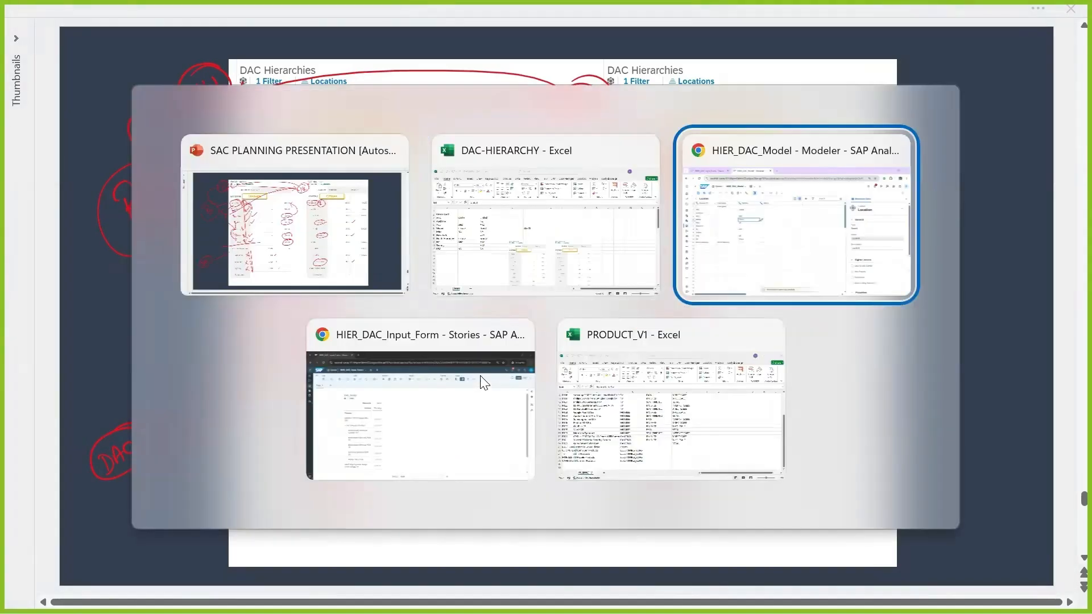
click(483, 383)
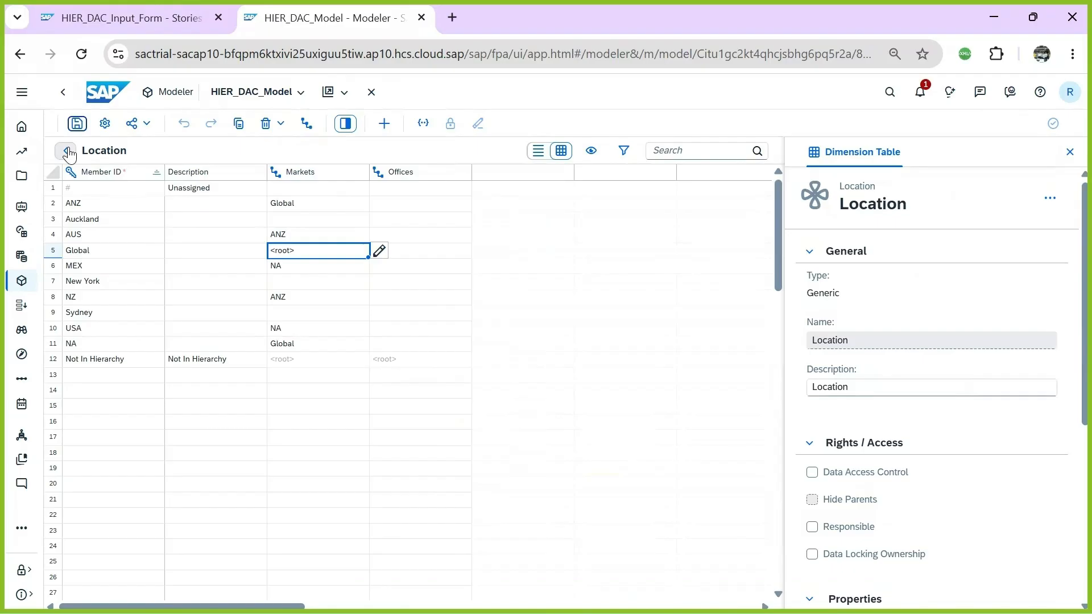
Return from the Location table to the model structure and create a new story from HIER_DAC_Model
click(66, 150)
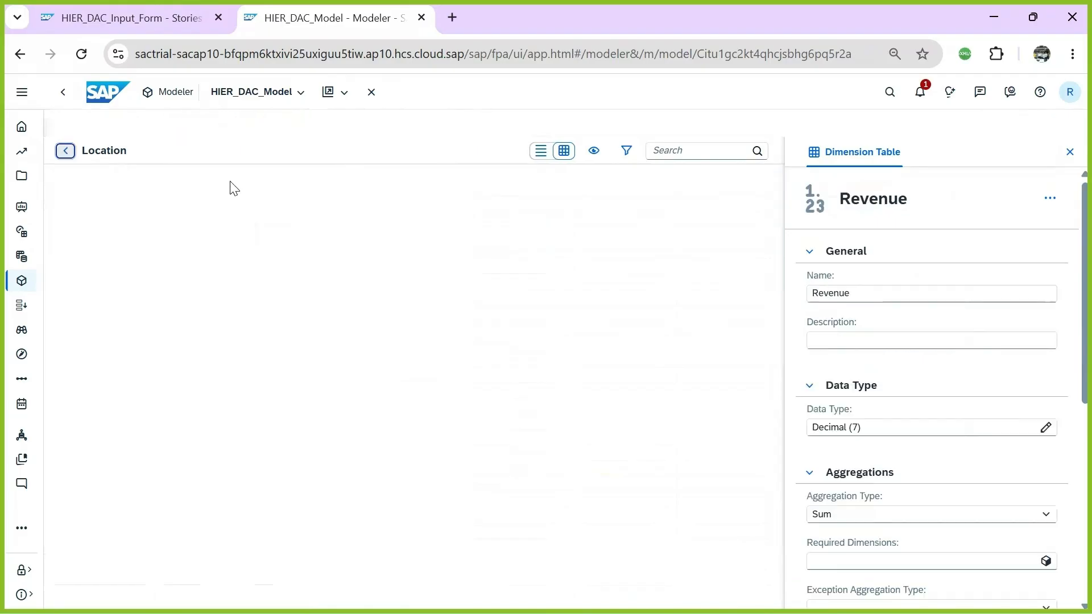
click(190, 126)
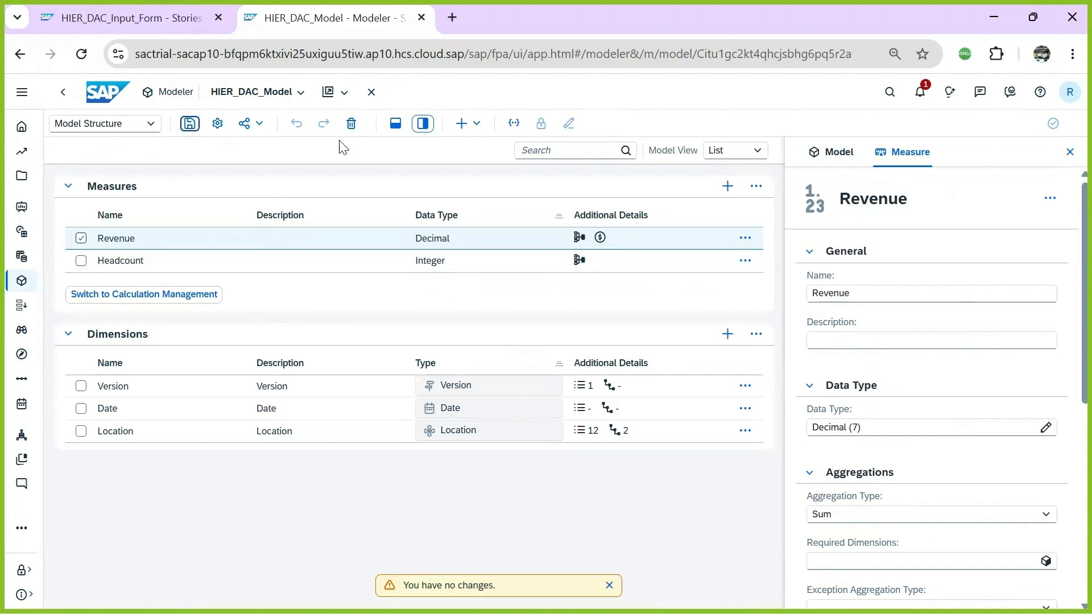
click(340, 93)
mouse_move(398, 142)
click(489, 163)
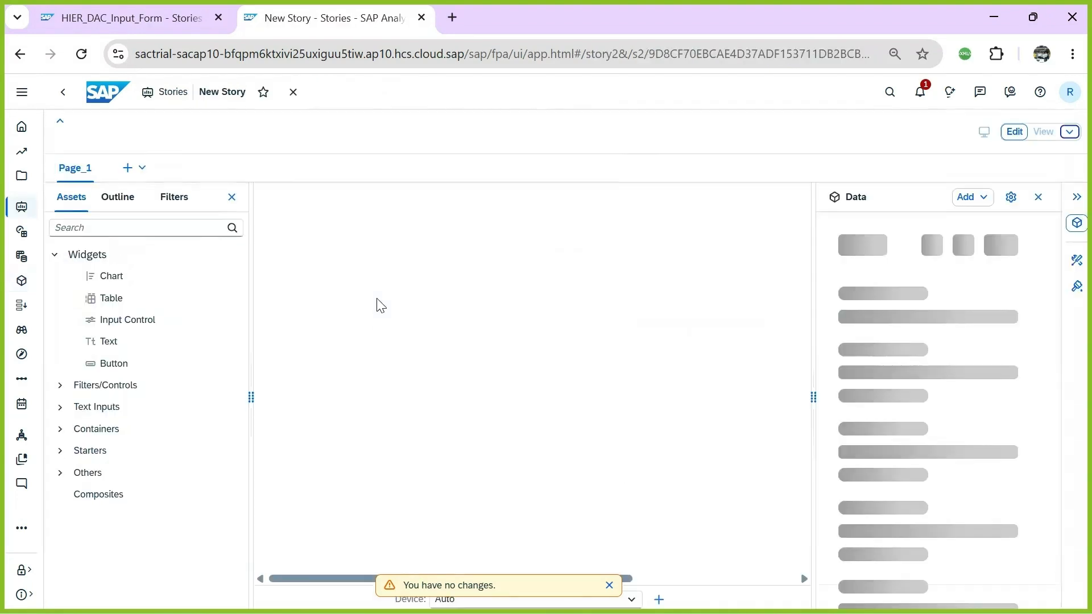
Close the story's data pane, add a table to Page_1, and extend its lower edge to make it taller
click(1039, 197)
drag(113, 301, 332, 227)
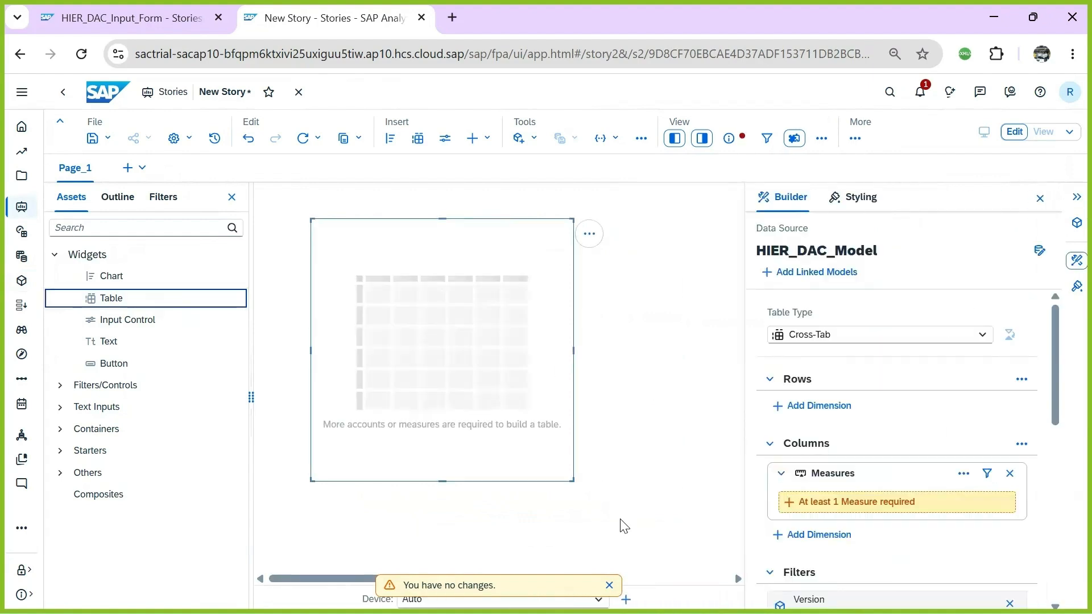
drag(442, 480, 435, 570)
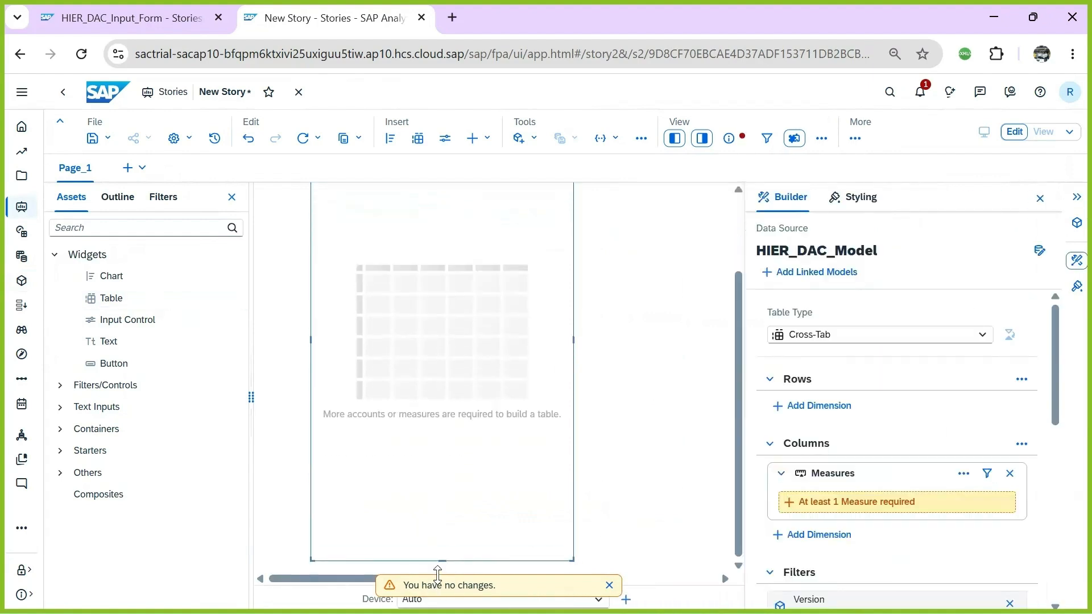
scroll(593, 350, up, 2)
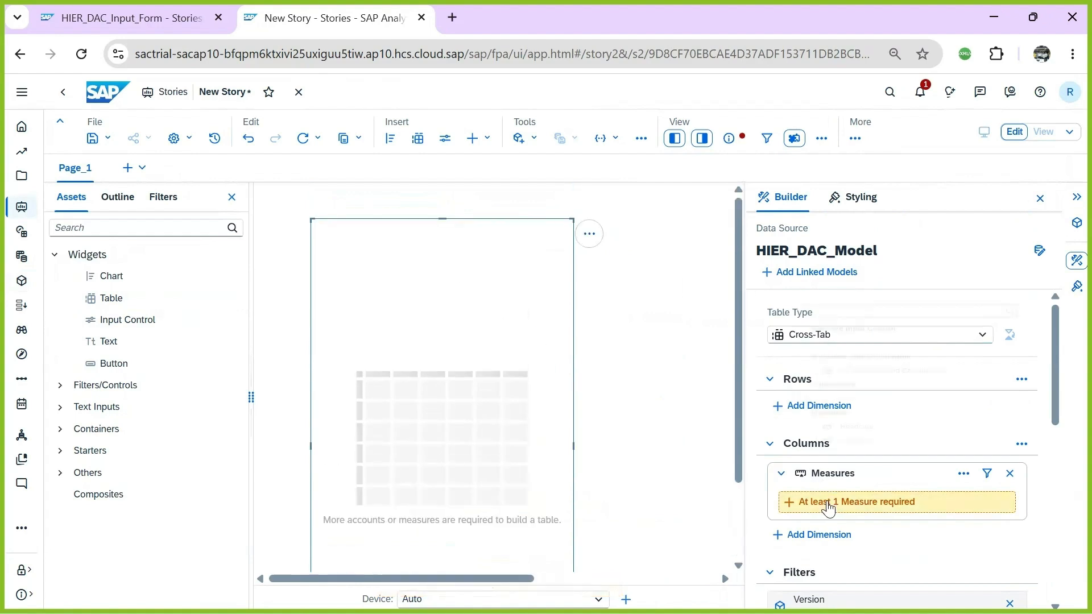
Add the Headcount and Revenue measures to the table's columns
click(829, 502)
click(791, 487)
click(791, 506)
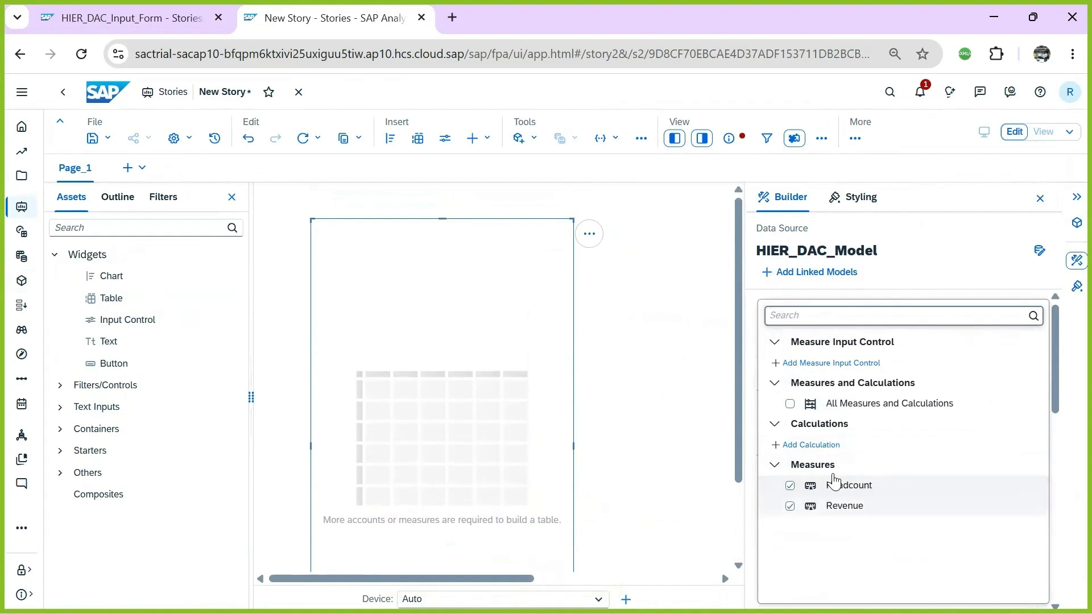
click(654, 355)
Add the Location dimension to the table's rows and show its unbooked data
click(810, 406)
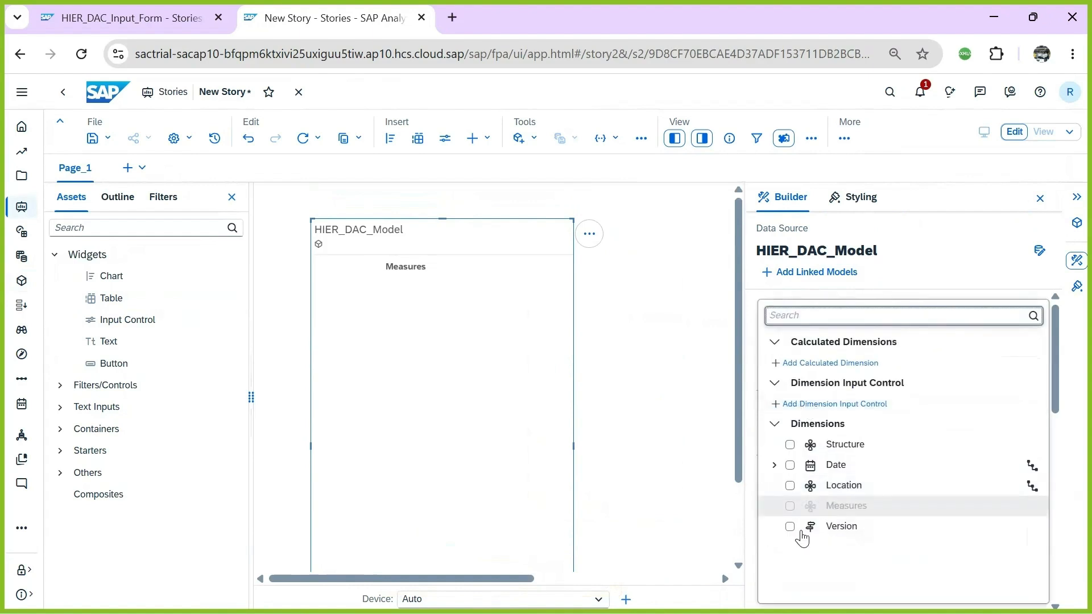
click(811, 494)
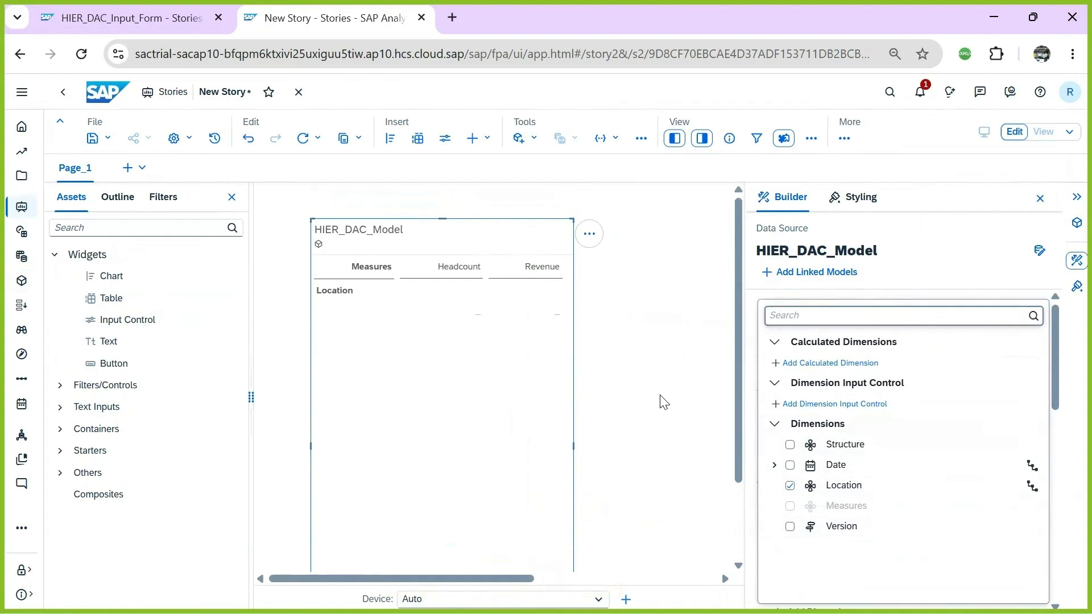
click(690, 408)
click(965, 409)
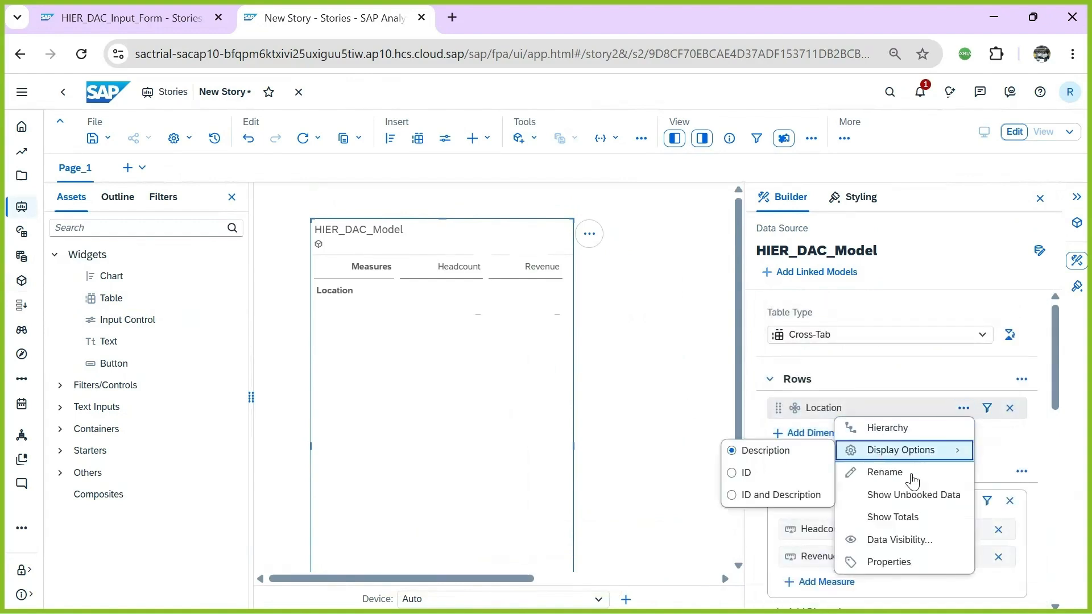
click(914, 495)
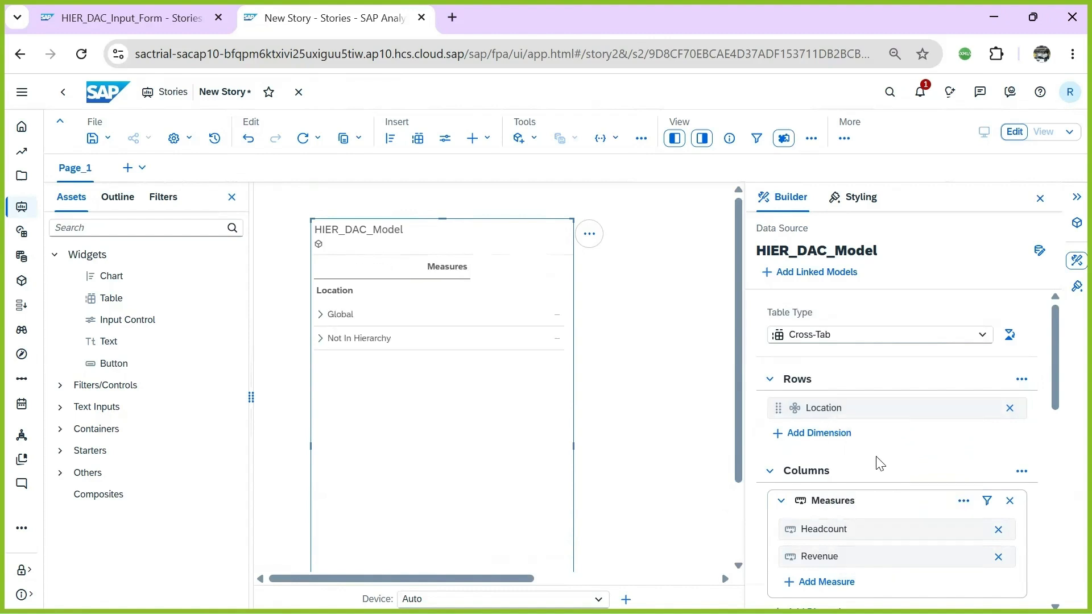
Show unbooked data for the table's measures and drill the Location hierarchy down to Level 3
click(961, 502)
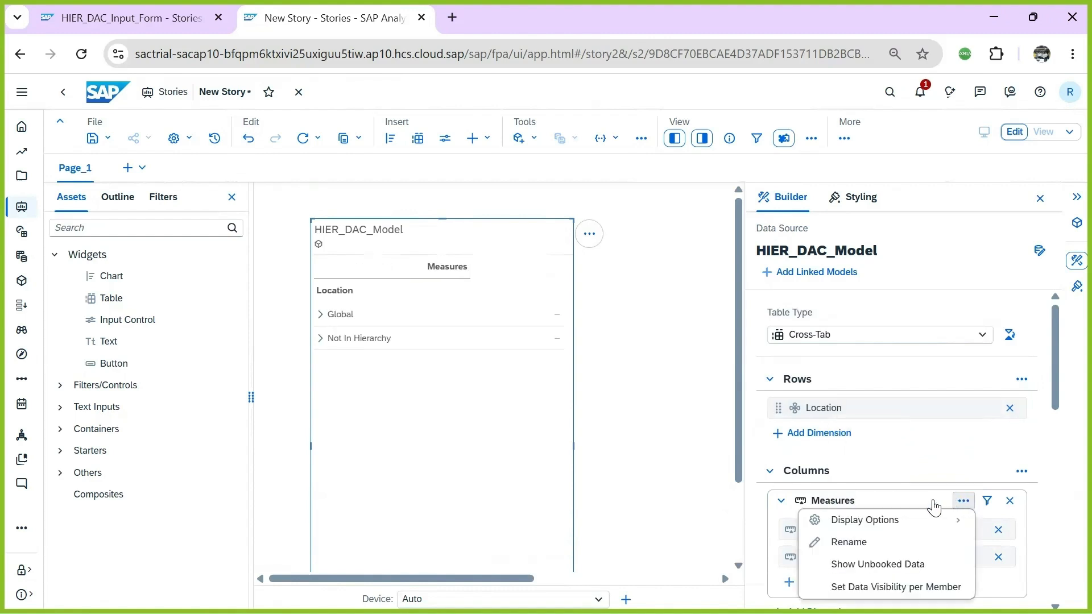
click(870, 563)
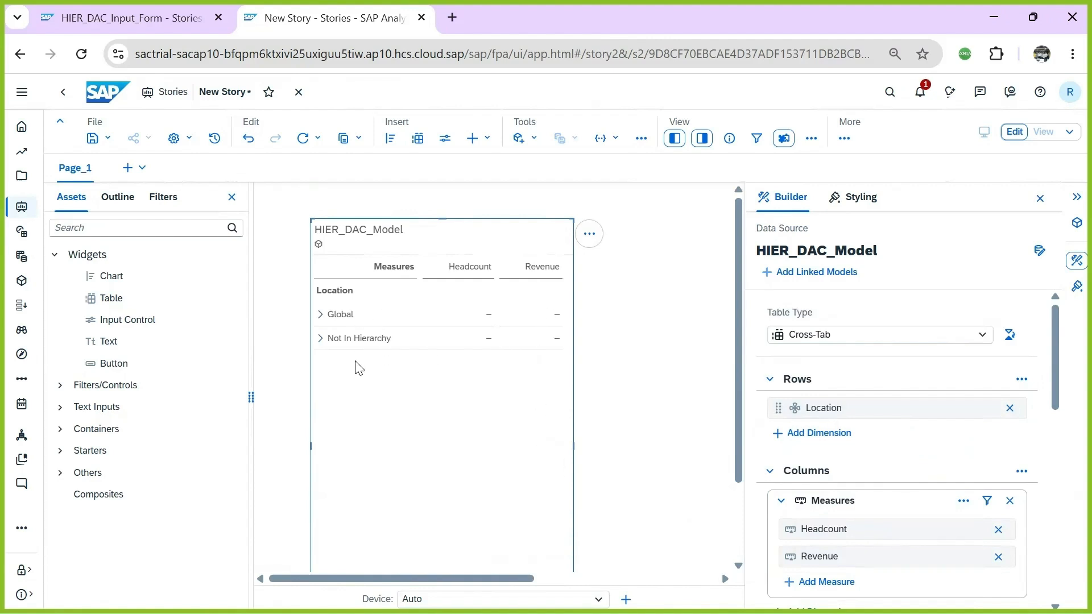
right_click(339, 323)
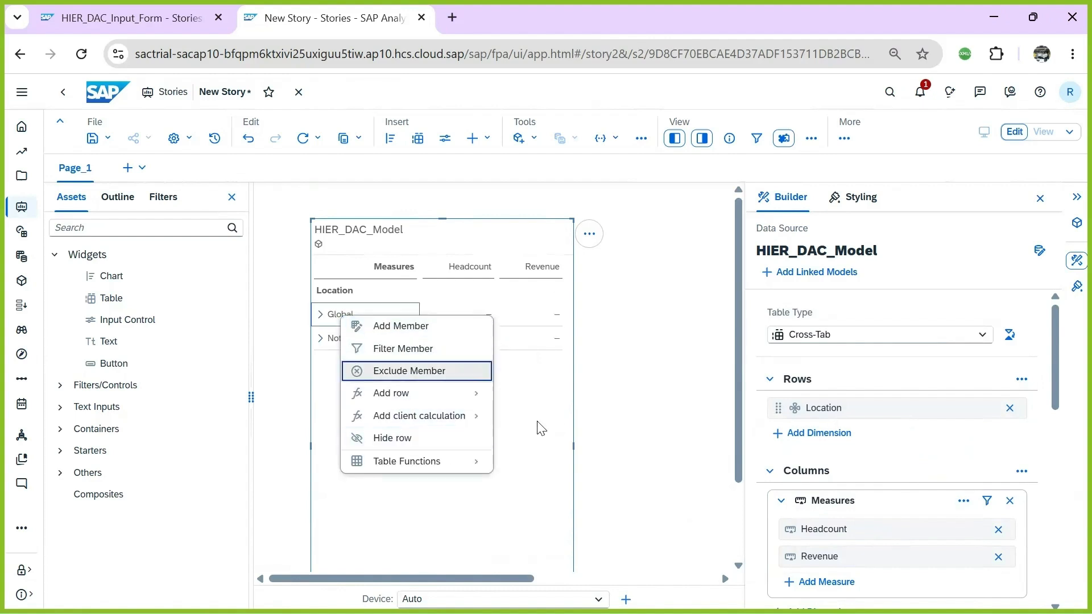
right_click(347, 296)
mouse_move(391, 298)
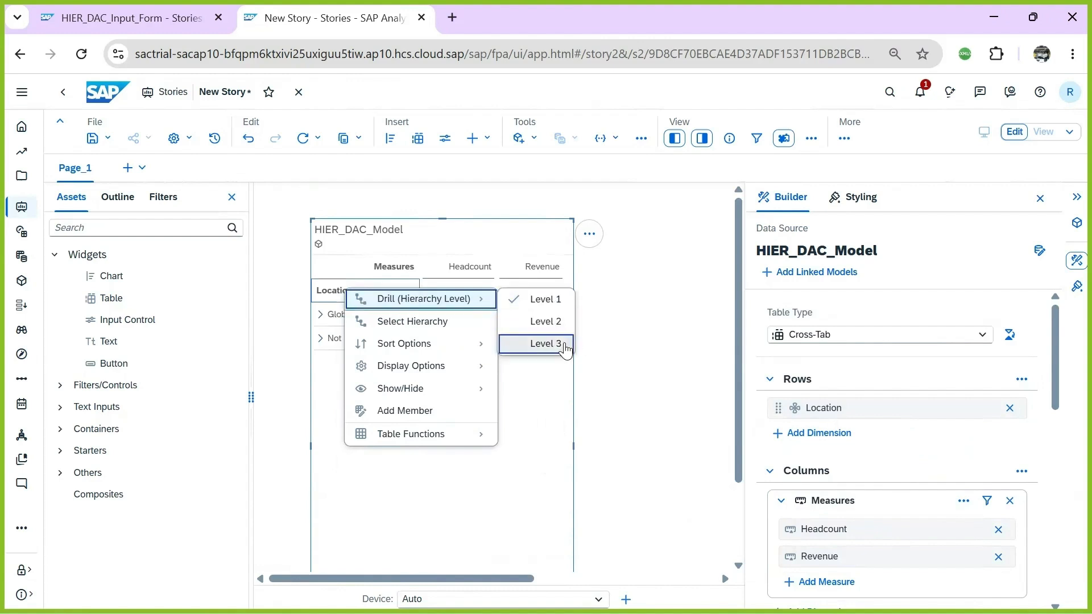
click(566, 349)
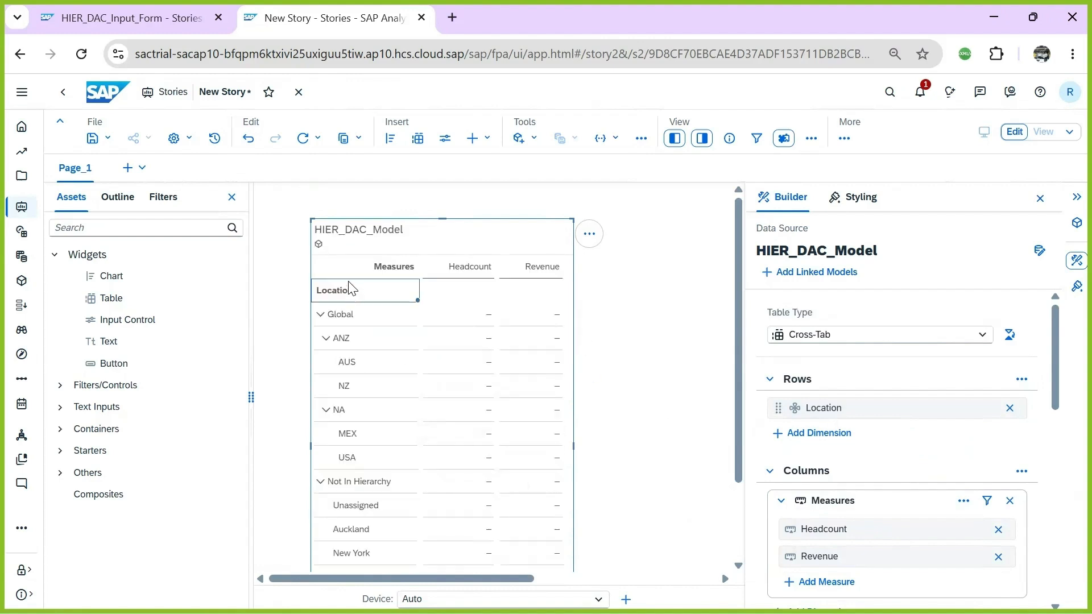
Move the table up slightly and enter a Revenue of 100 for each of AUS, NZ, MEX and USA
drag(461, 229, 458, 200)
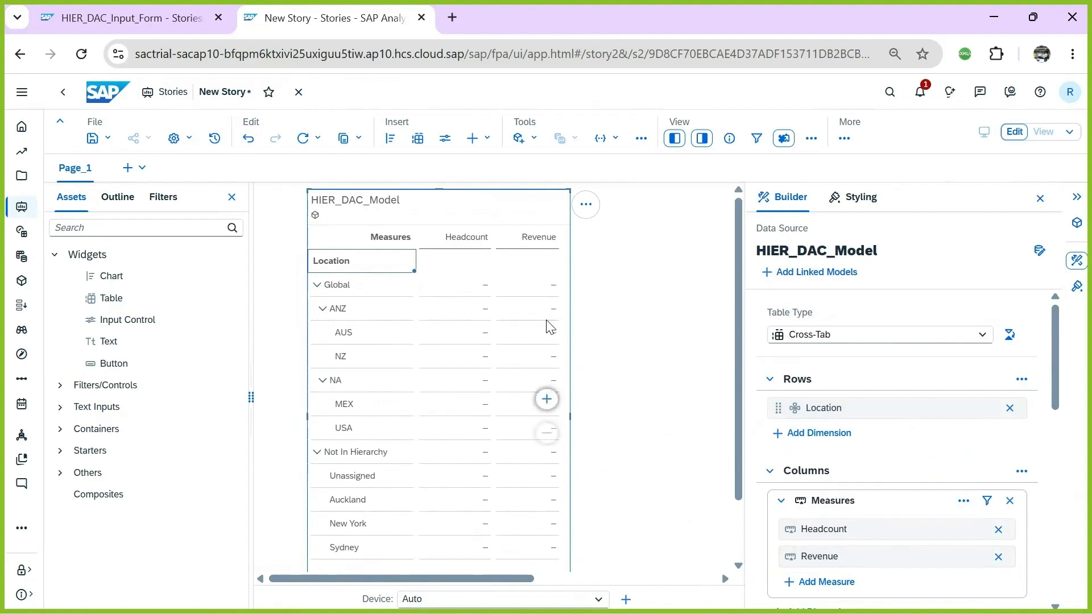
click(349, 340)
click(545, 334)
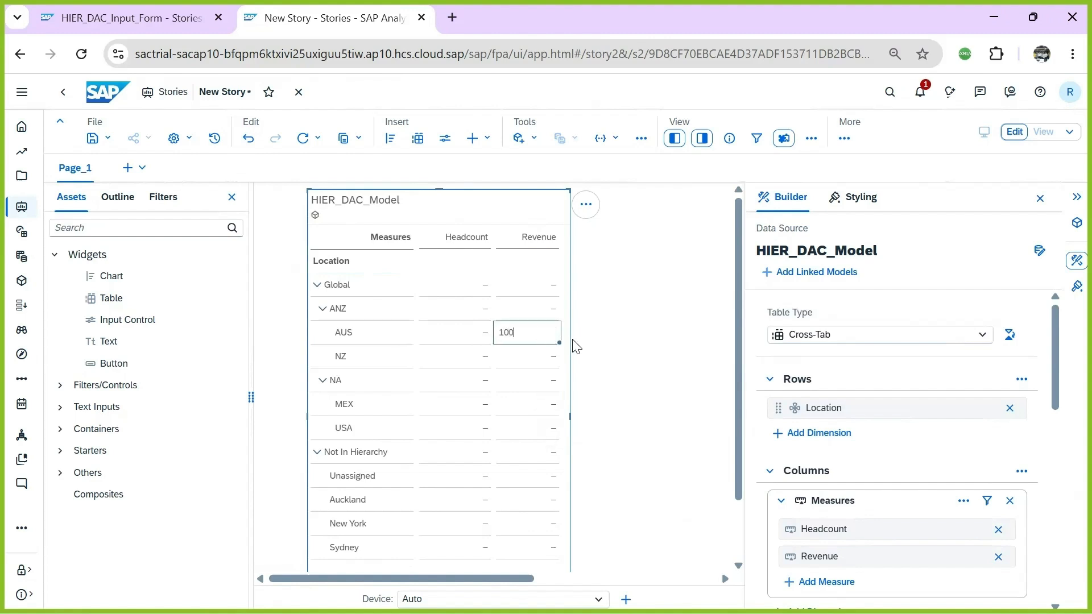
click(528, 363)
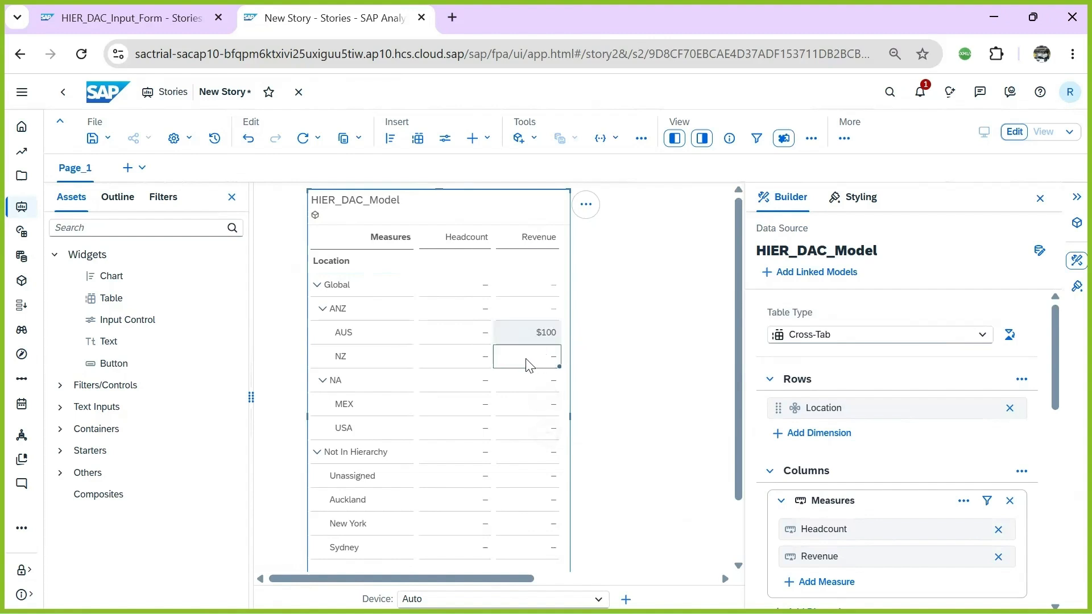
text(100)
key(Return)
click(528, 411)
text(1)
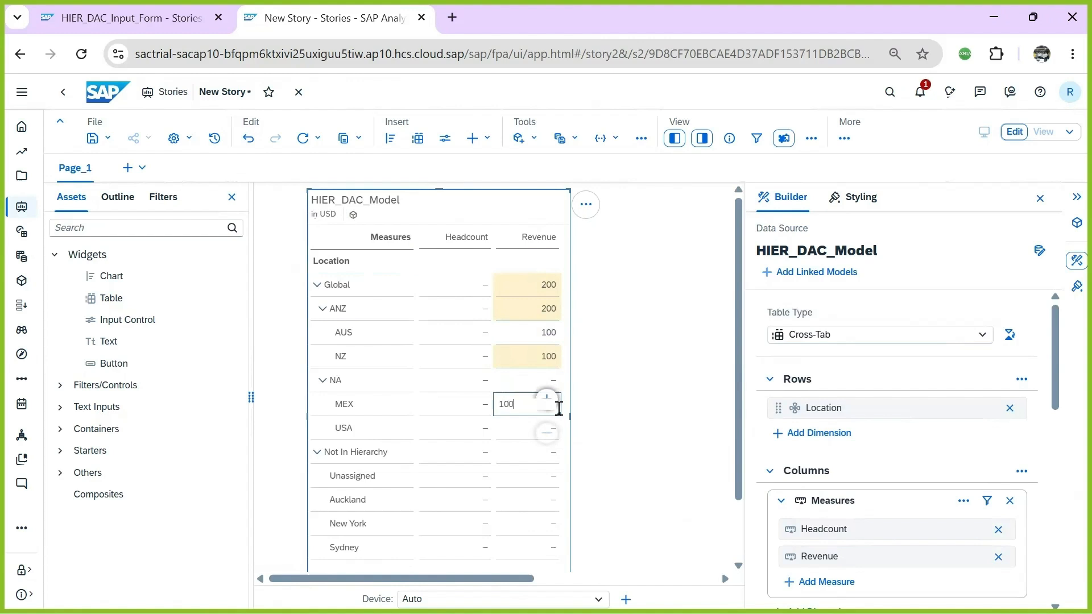
click(524, 434)
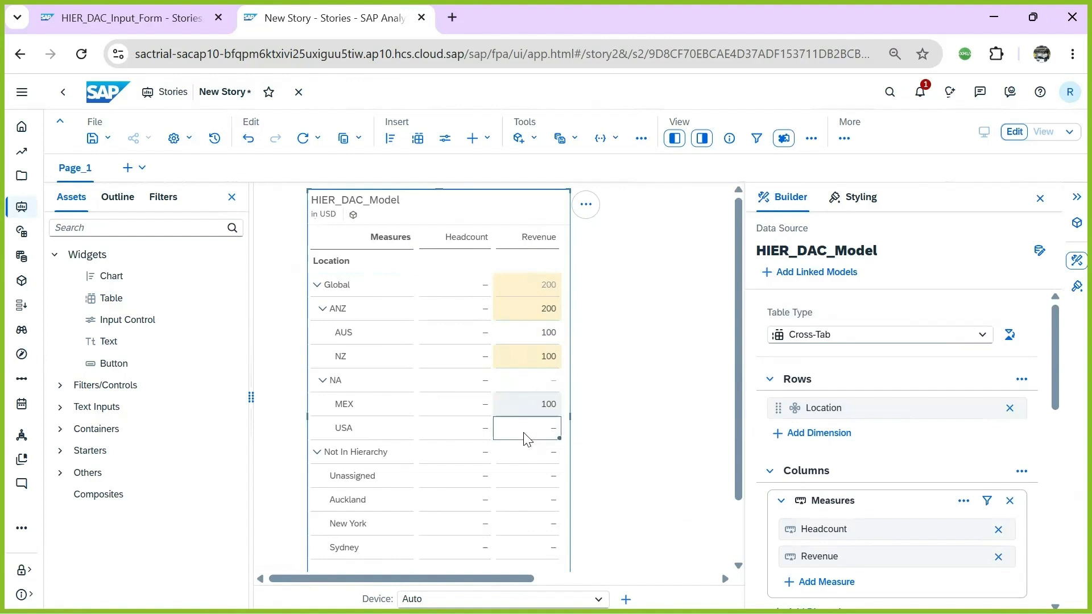
text(100)
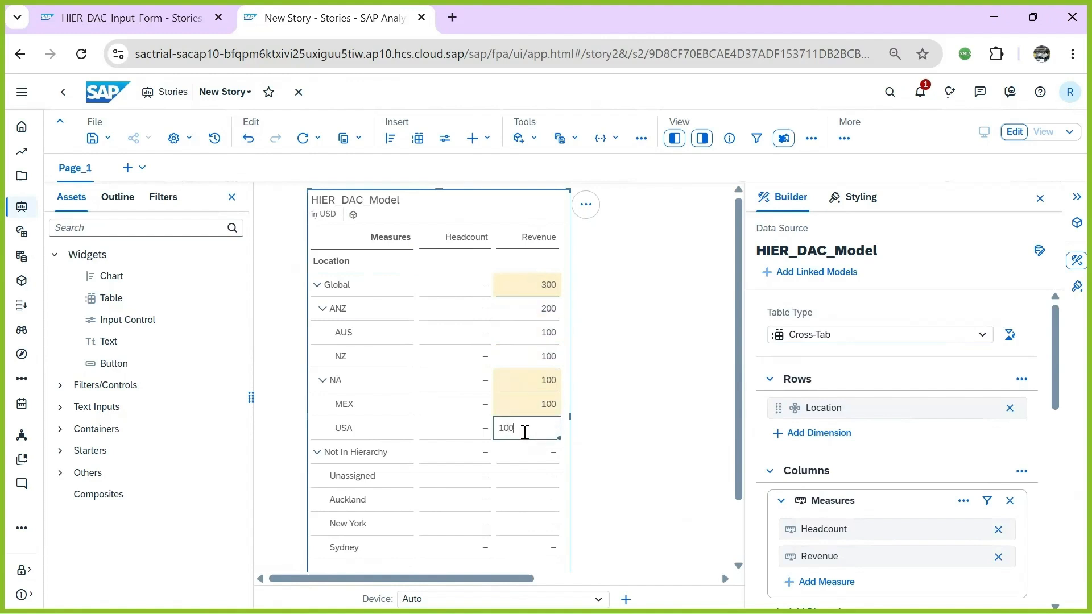
key(Return)
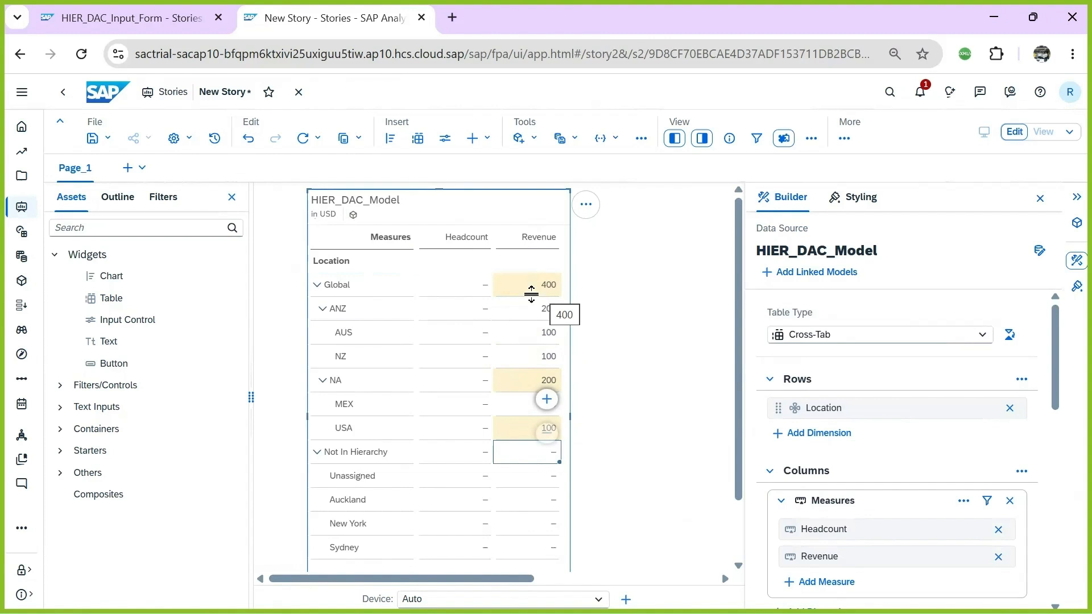
Enter a Headcount of 10 for each of Auckland, New York and Sydney in the table
click(366, 504)
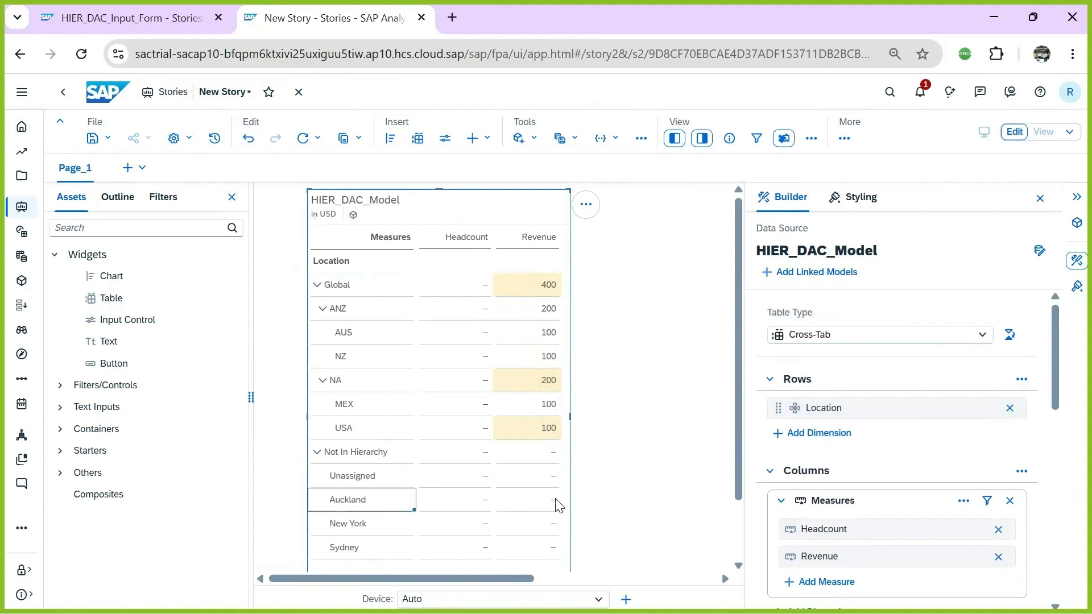
click(483, 499)
text(10)
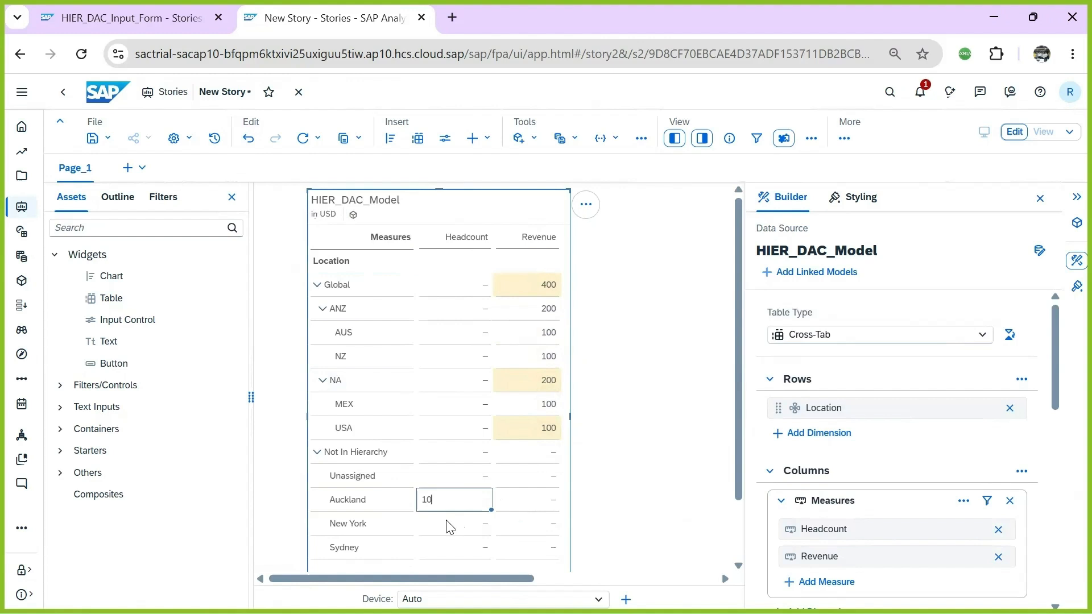
click(455, 526)
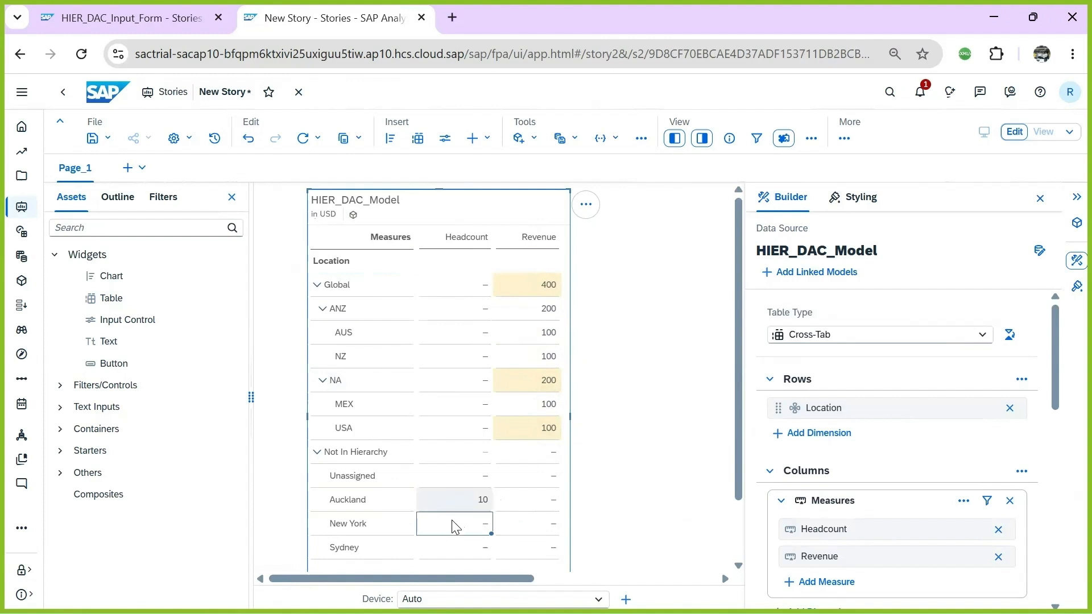
text(10)
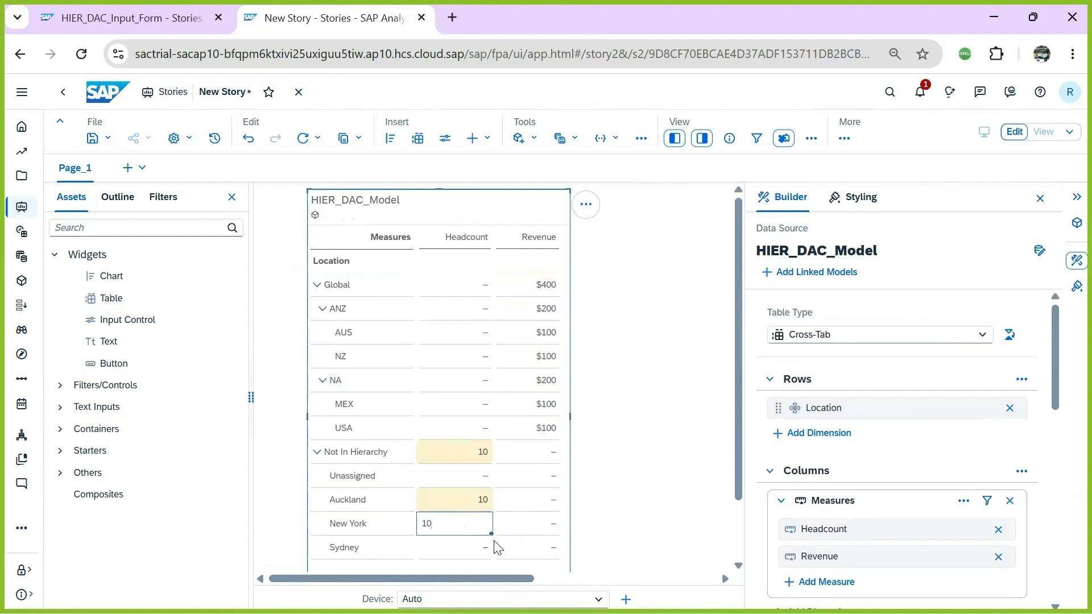
click(468, 549)
text(10)
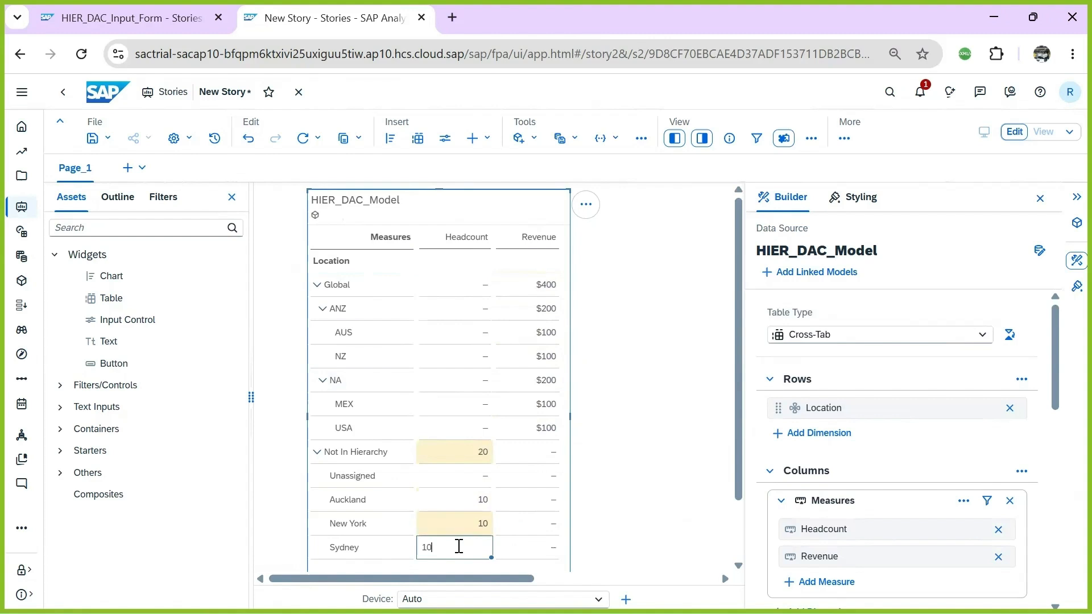
click(618, 491)
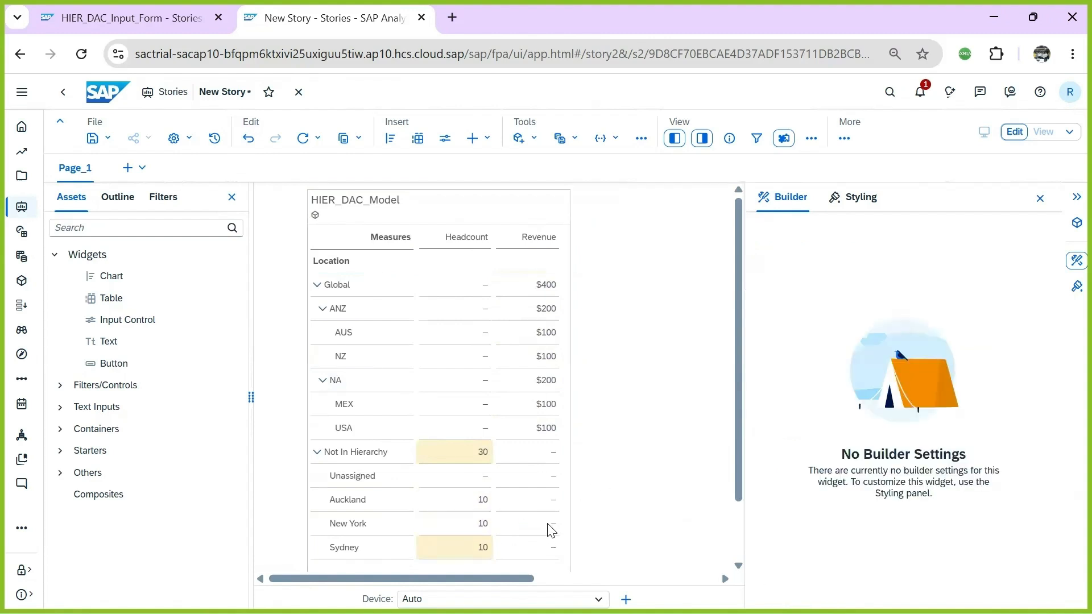
Switch to the slide to compare the table with its Markets and Offices hierarchies, and return to the story
key(alt+Tab)
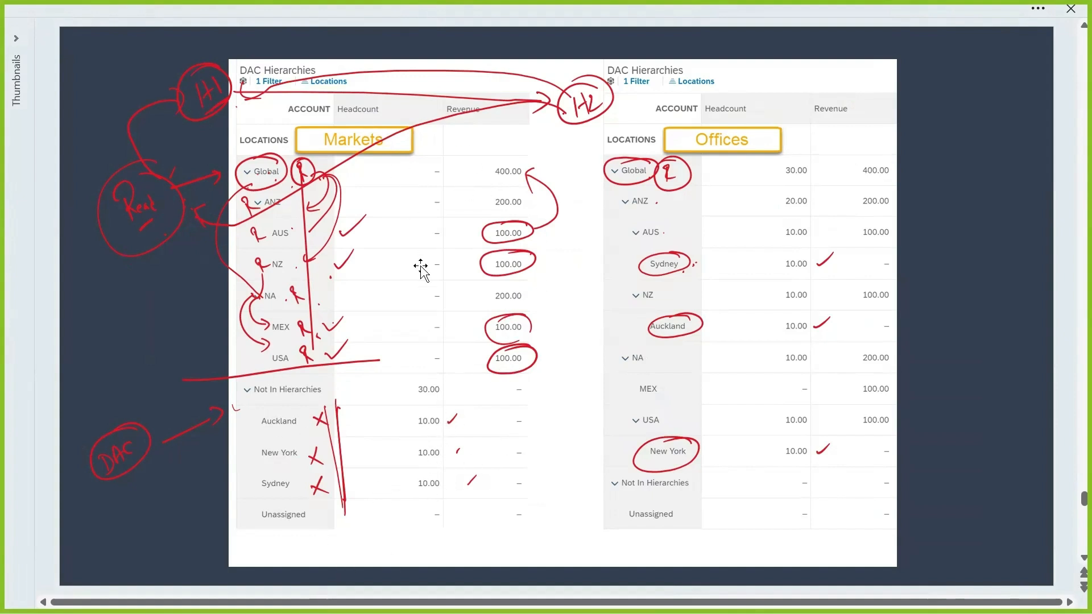
key(alt+Tab)
key(alt+Tab)
key(alt+Tab)
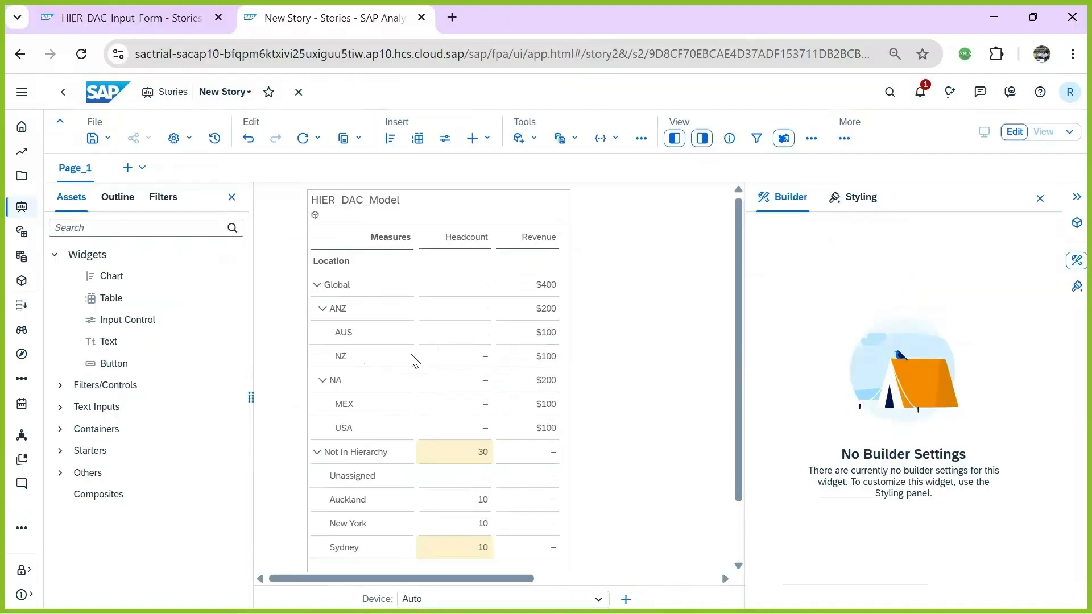
Publish the data entered in the table and close the builder settings
click(560, 139)
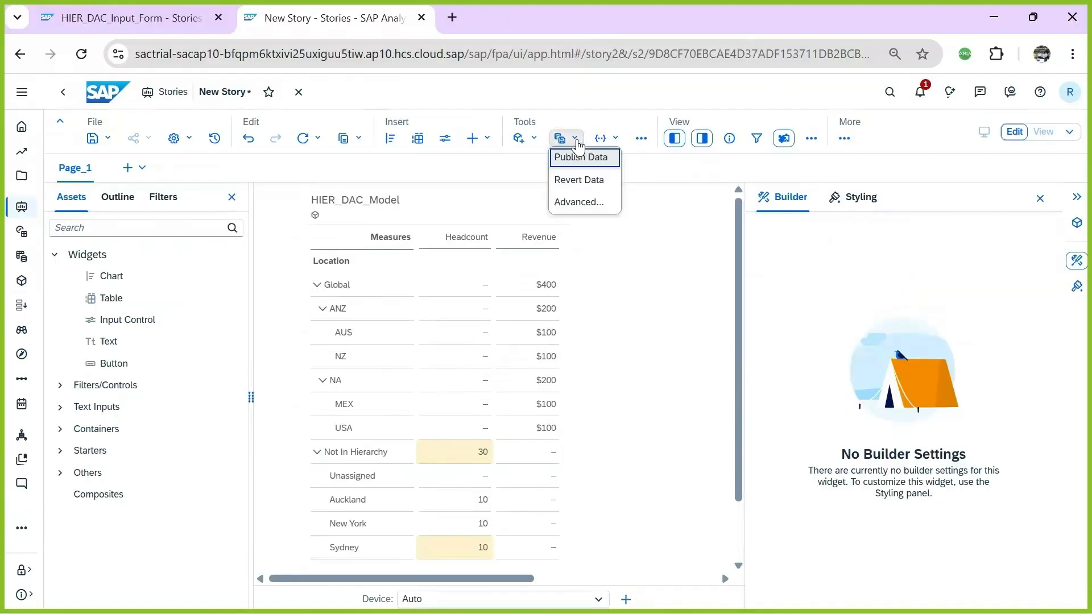
click(583, 157)
click(595, 385)
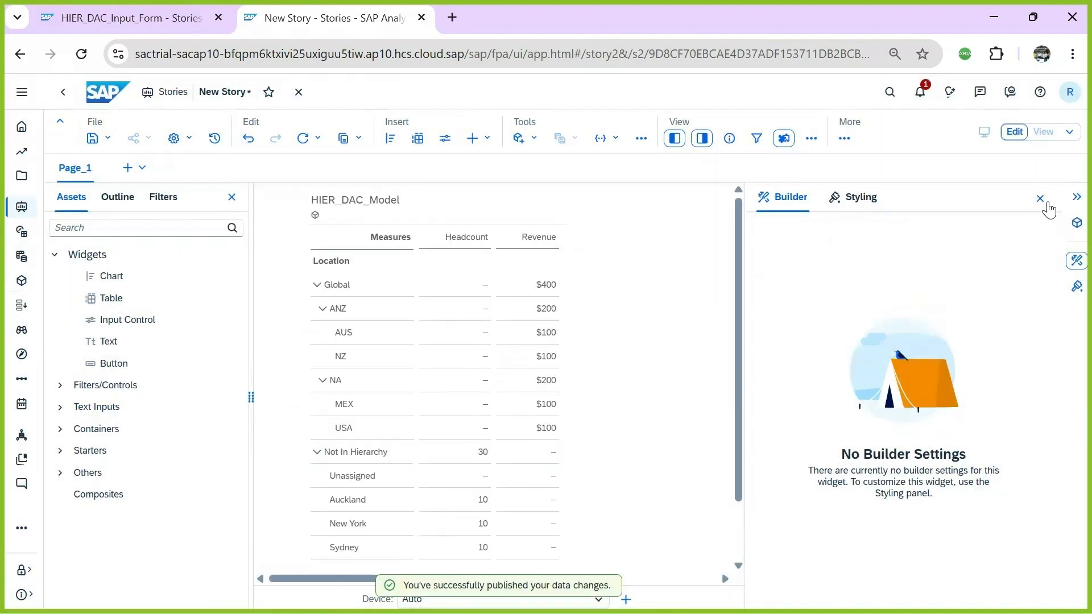
click(1040, 199)
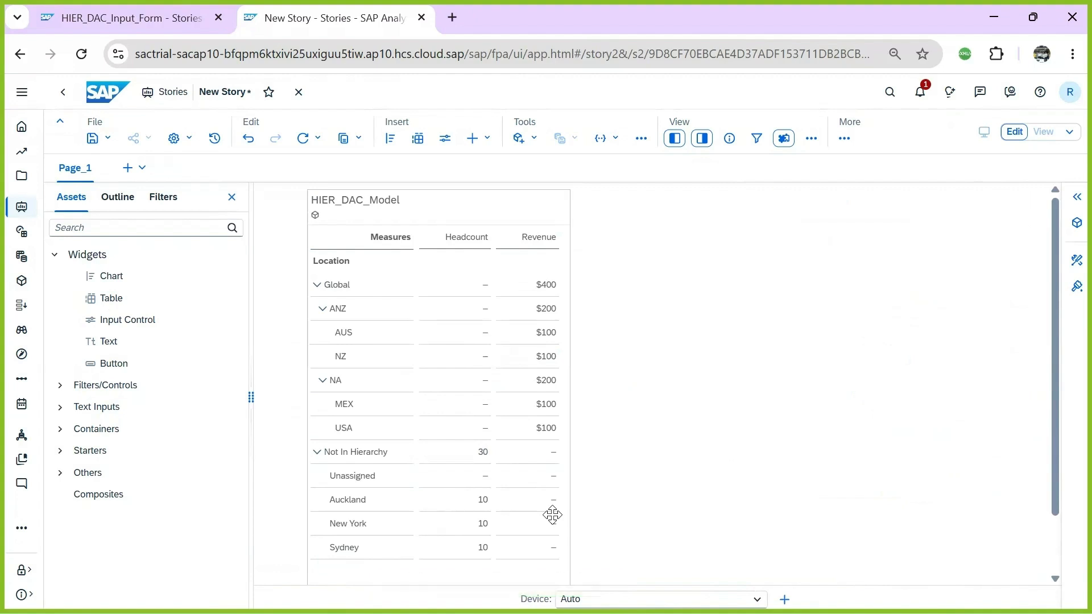
Duplicate the HIER_DAC_Model table and place the copy beside the original with a small gap between them
click(568, 280)
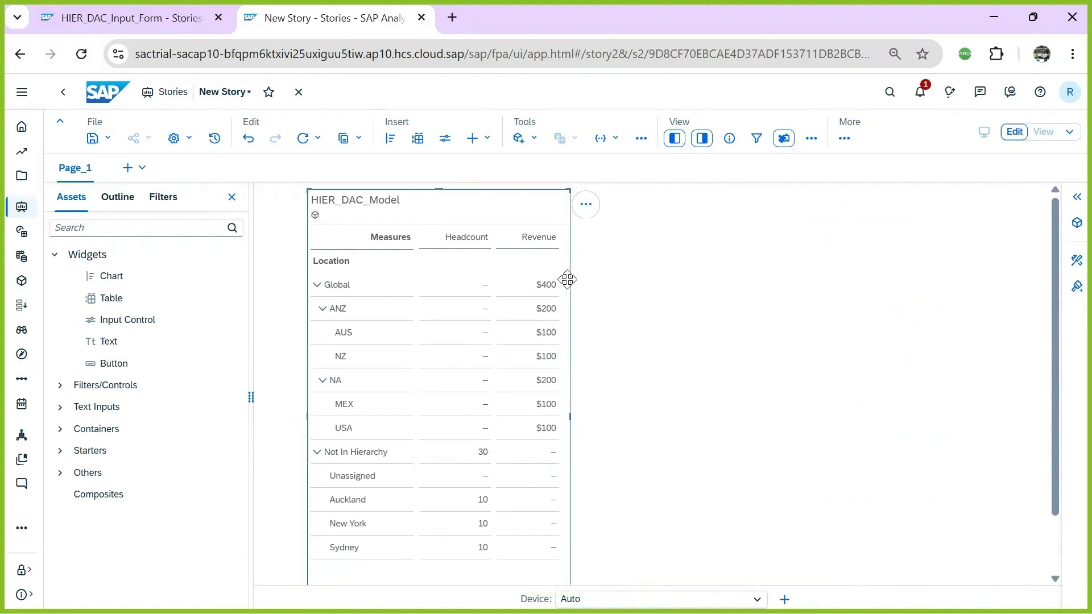
click(585, 205)
mouse_move(714, 223)
click(765, 270)
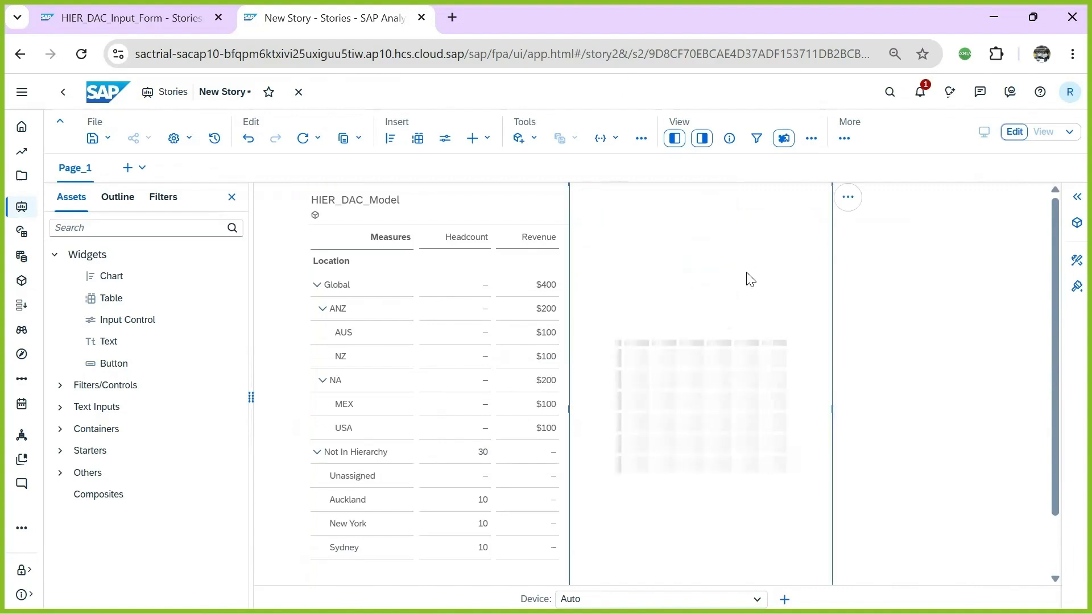
drag(831, 251, 864, 257)
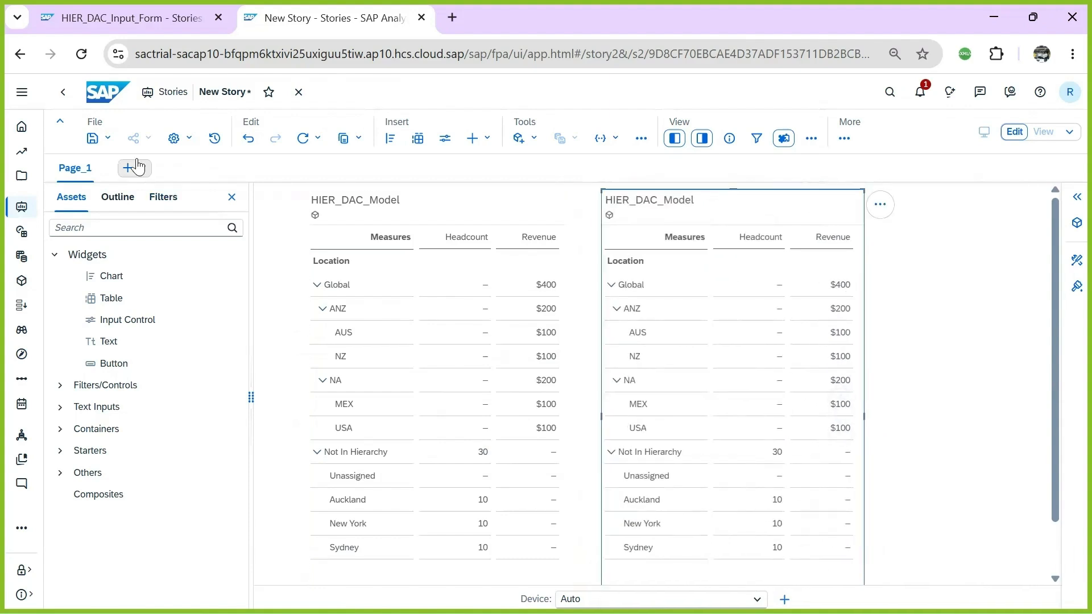
Start saving the story with HIER_DAC_Input_Form as both its name and its description
click(92, 139)
click(113, 156)
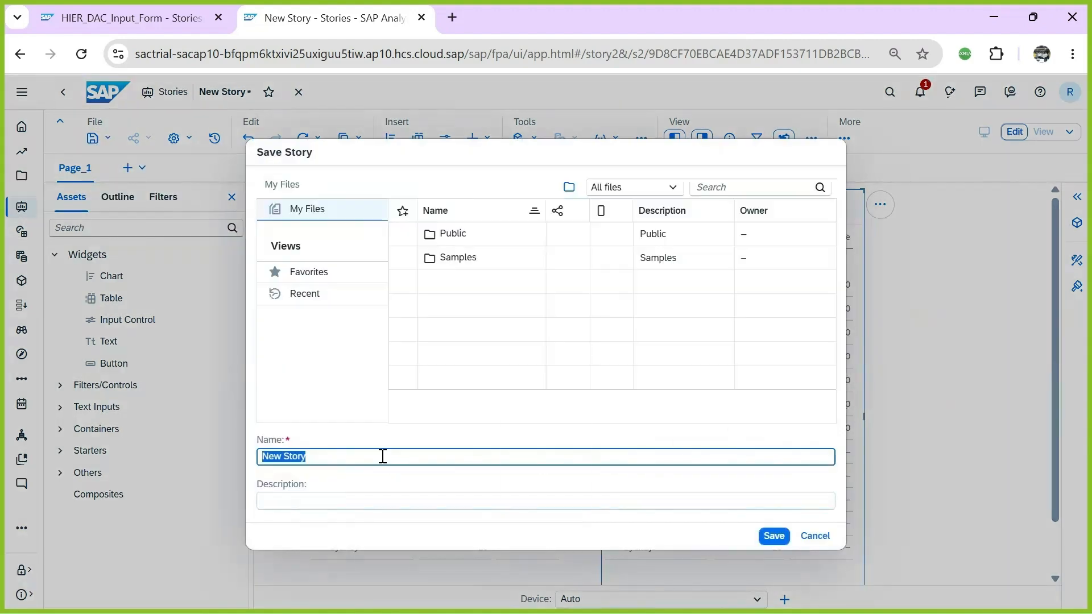
text(hi)
key(BackSpace)
key(Caps_Lock)
text(HIER)
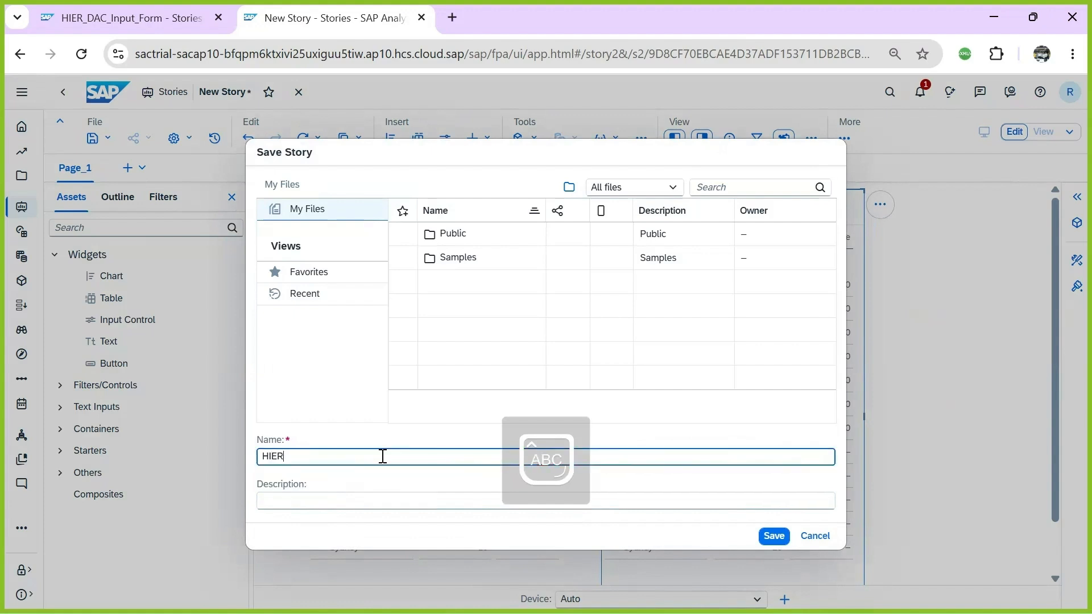
text(_DAC_)
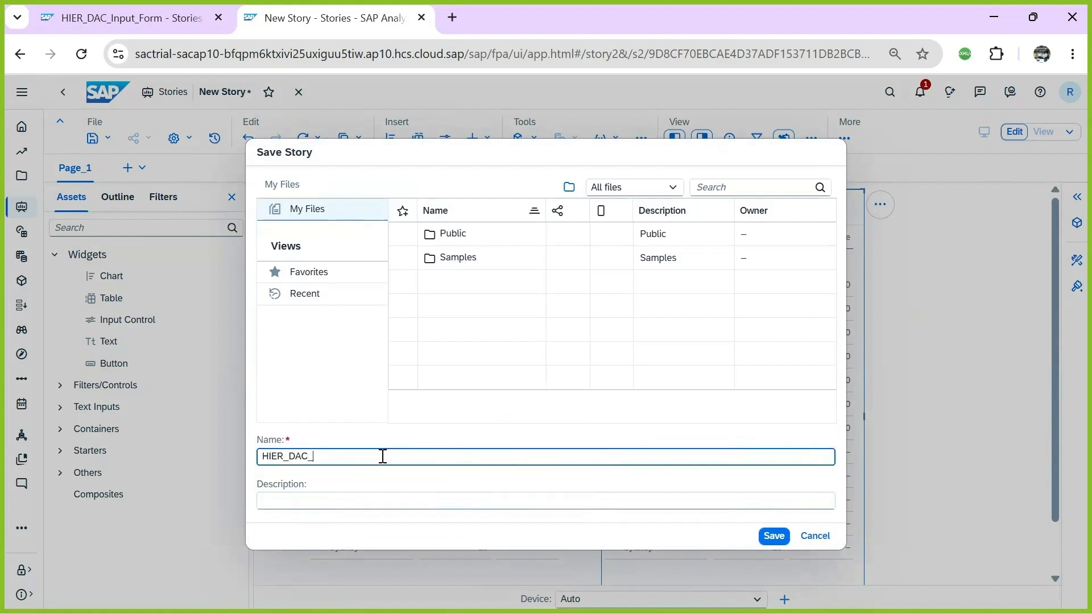
key(Caps_Lock)
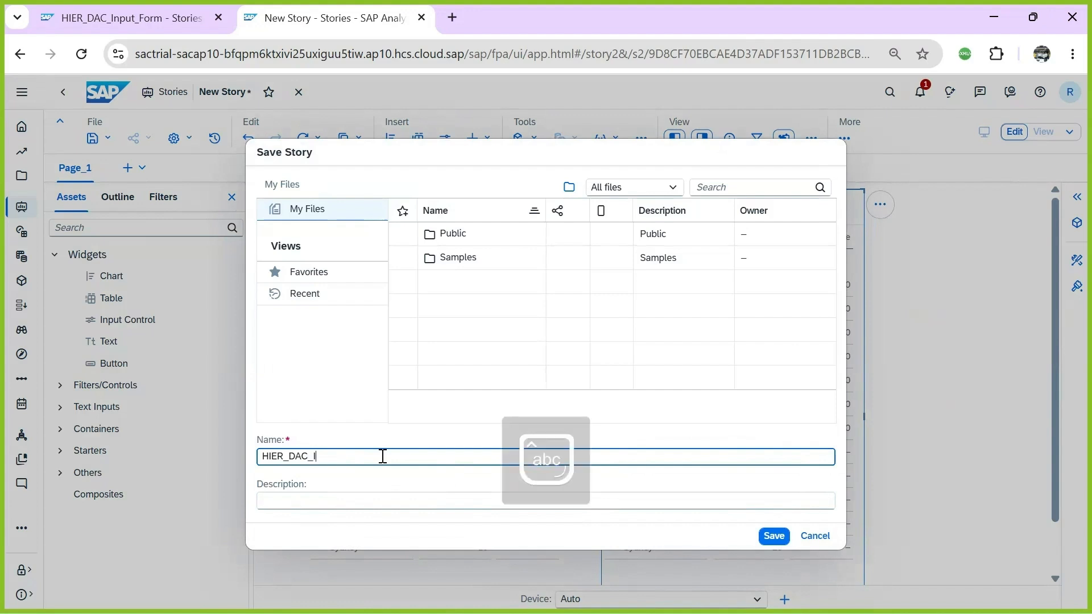
text(_Input_Form)
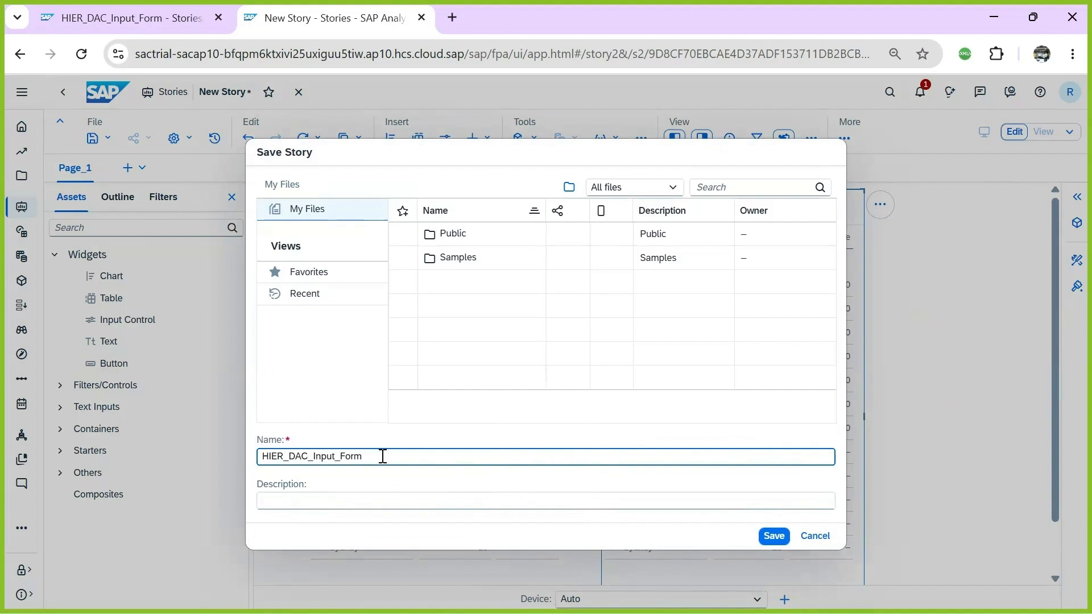
drag(383, 457, 207, 440)
key(ctrl+c)
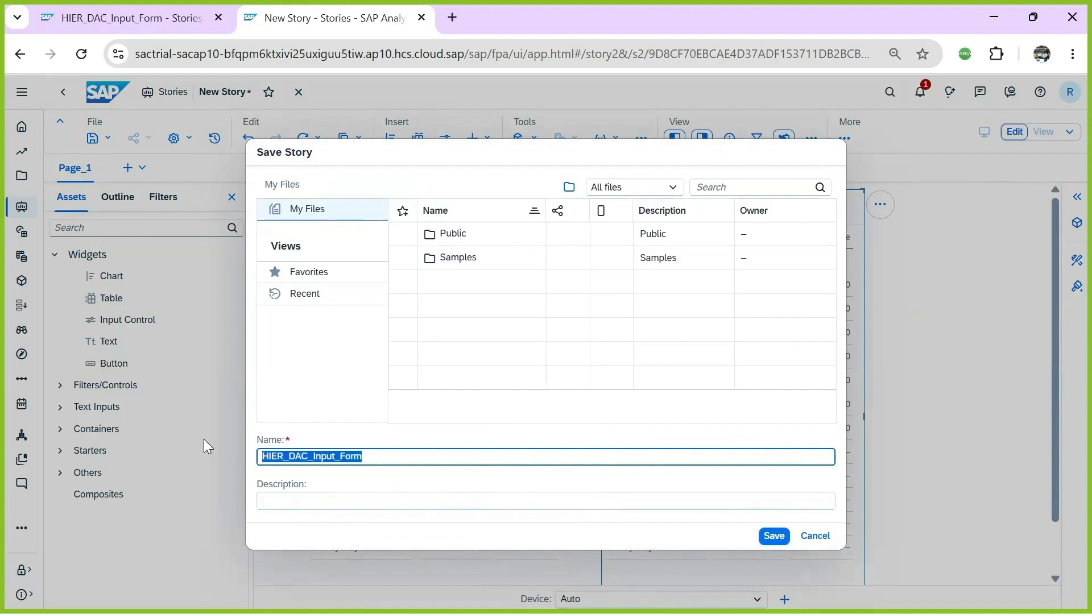
click(331, 494)
key(ctrl+v)
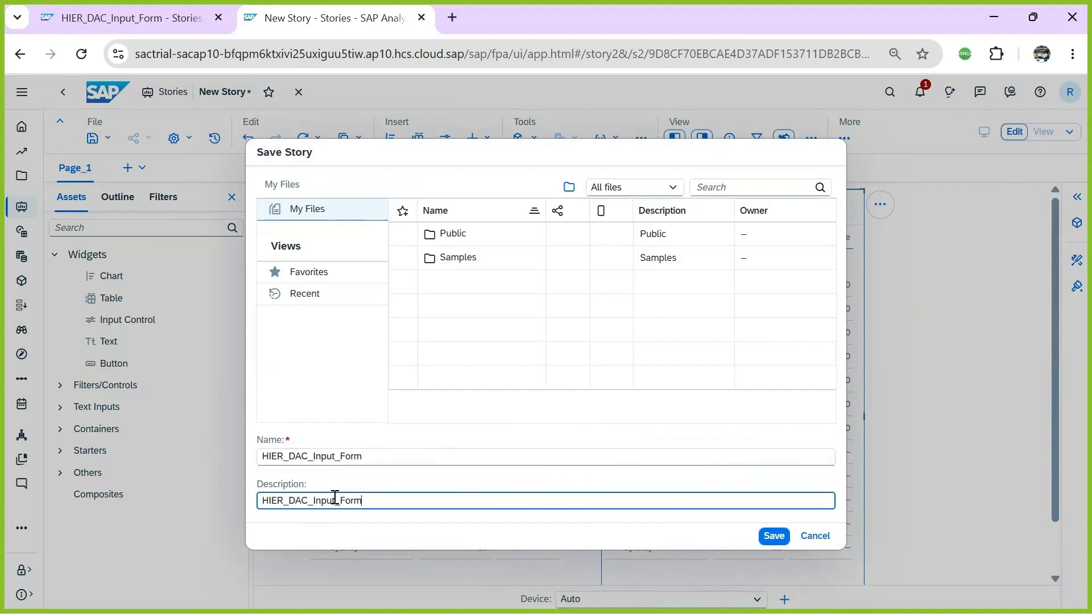
Choose the E2Tech_Project folder under Public as the story's save location
click(453, 234)
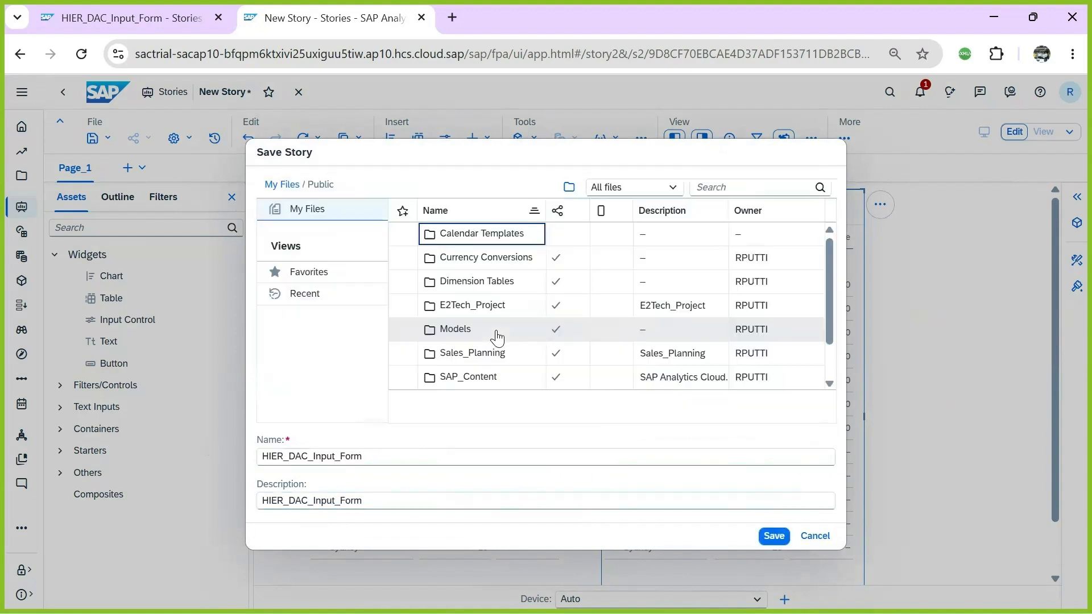
click(465, 311)
double_click(466, 307)
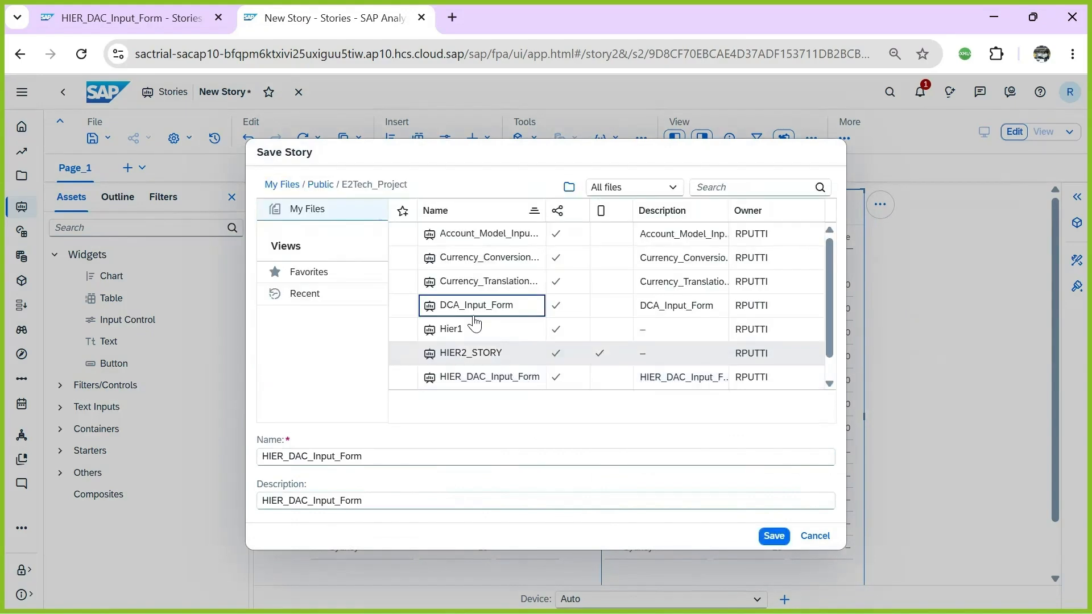
Save the story by overwriting the existing HIER_DAC_Input_Form item and dismiss the editing notification
click(774, 536)
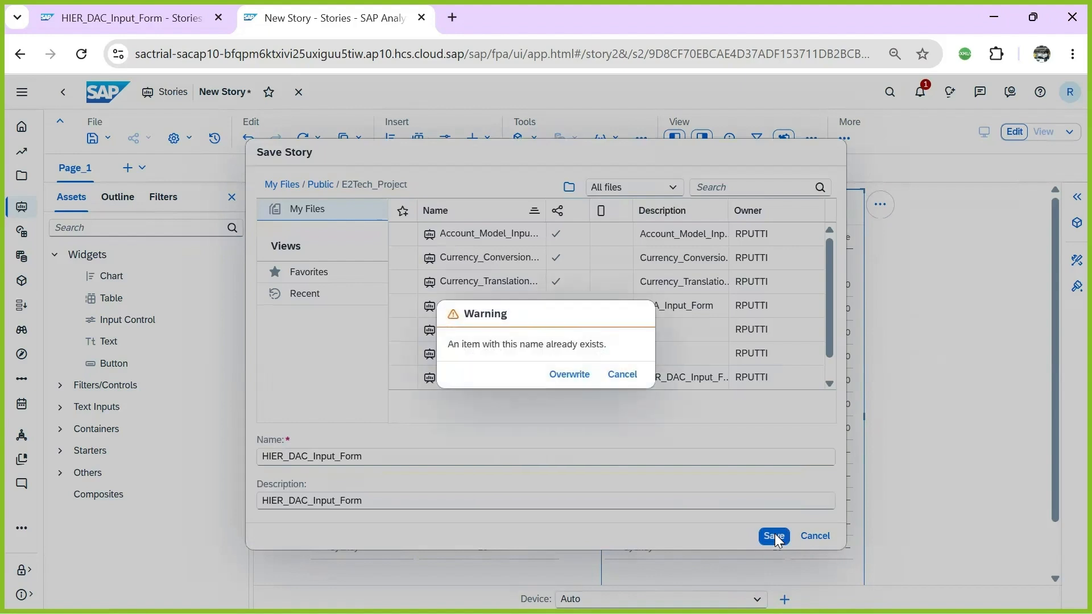
click(572, 375)
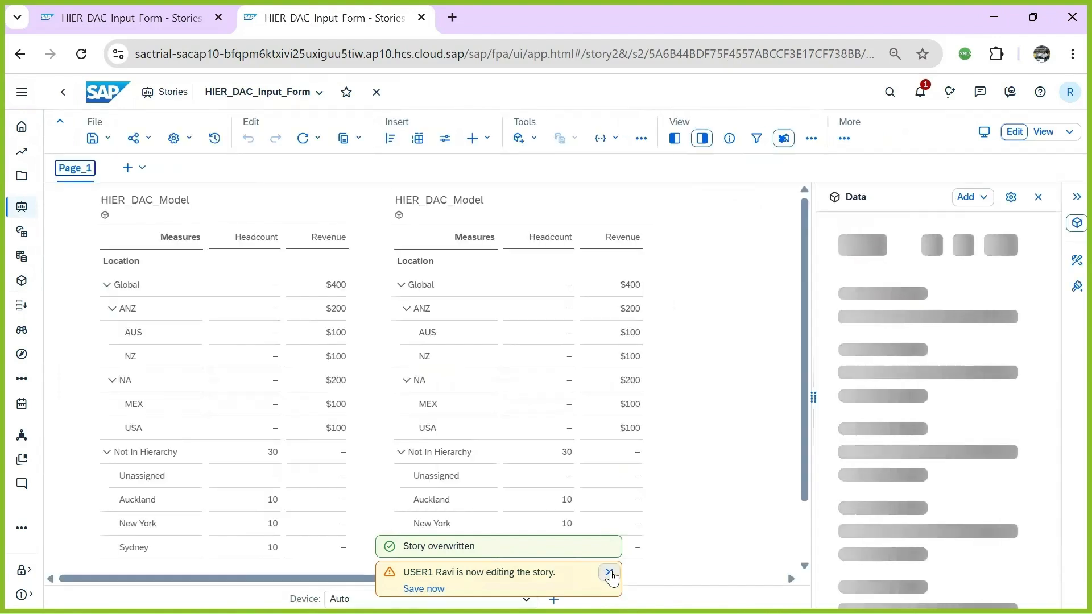
click(609, 573)
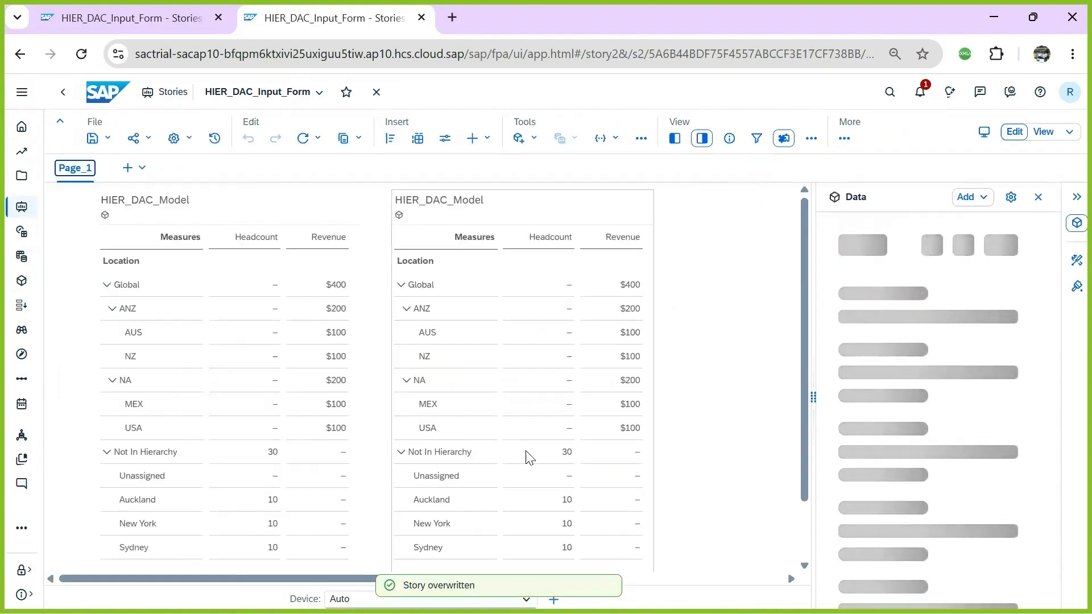
key(alt+Tab)
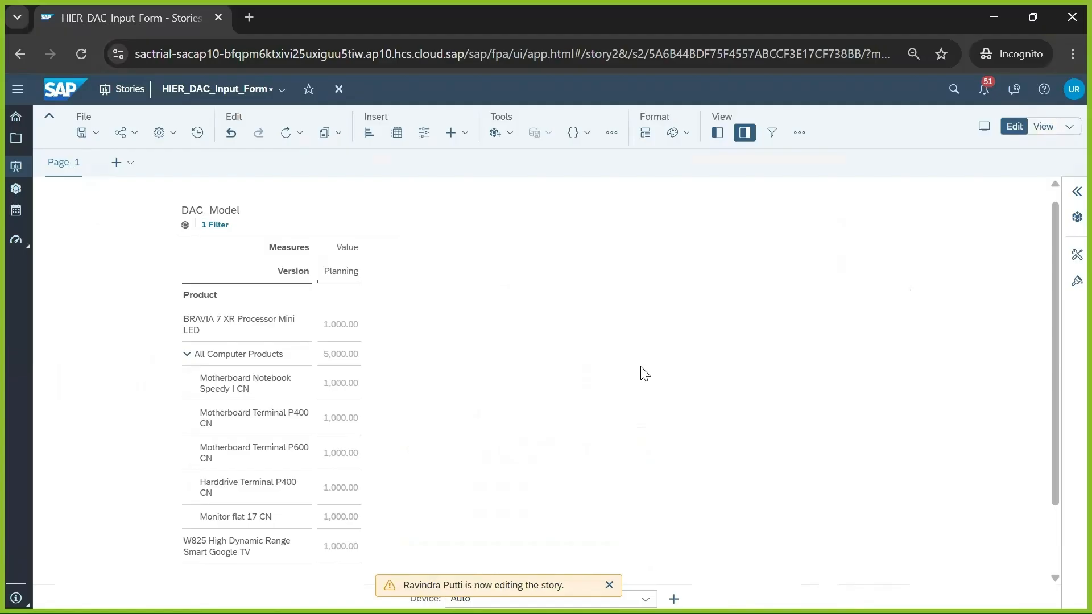
key(alt+Tab)
key(alt+Tab)
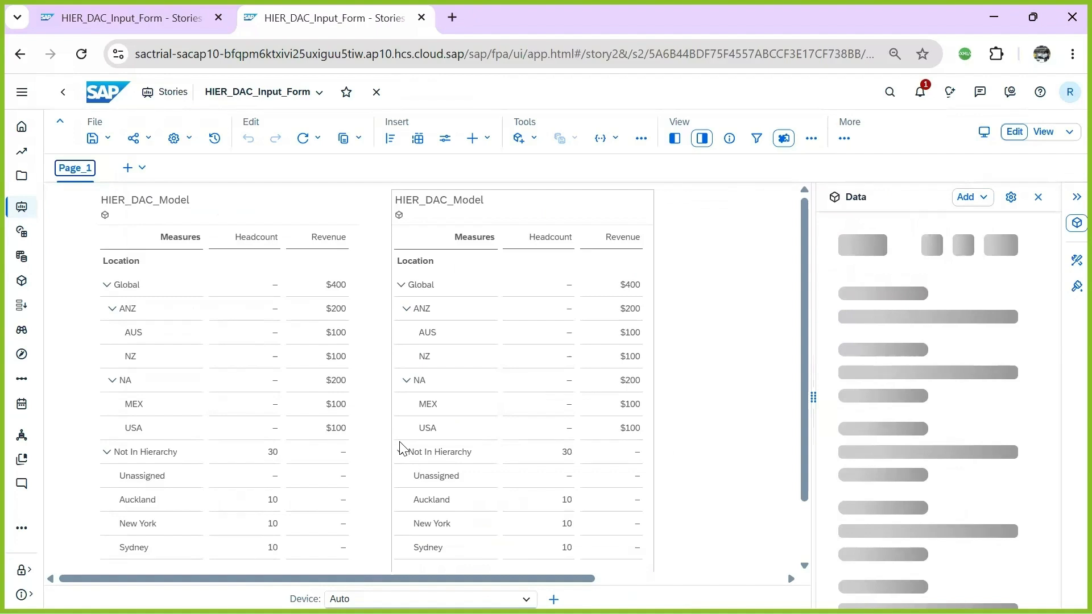
click(199, 18)
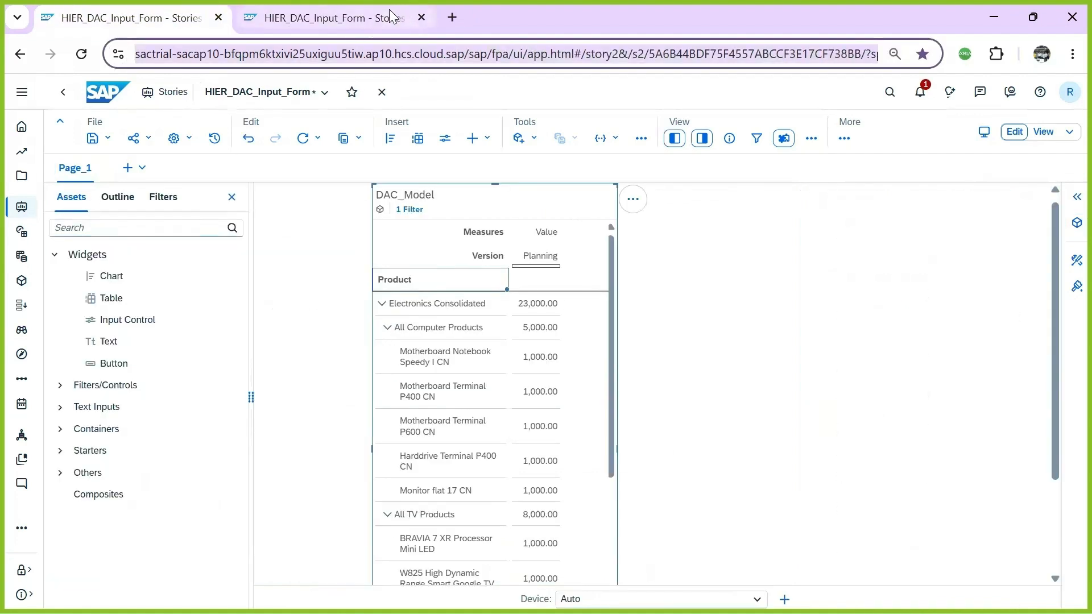
click(364, 18)
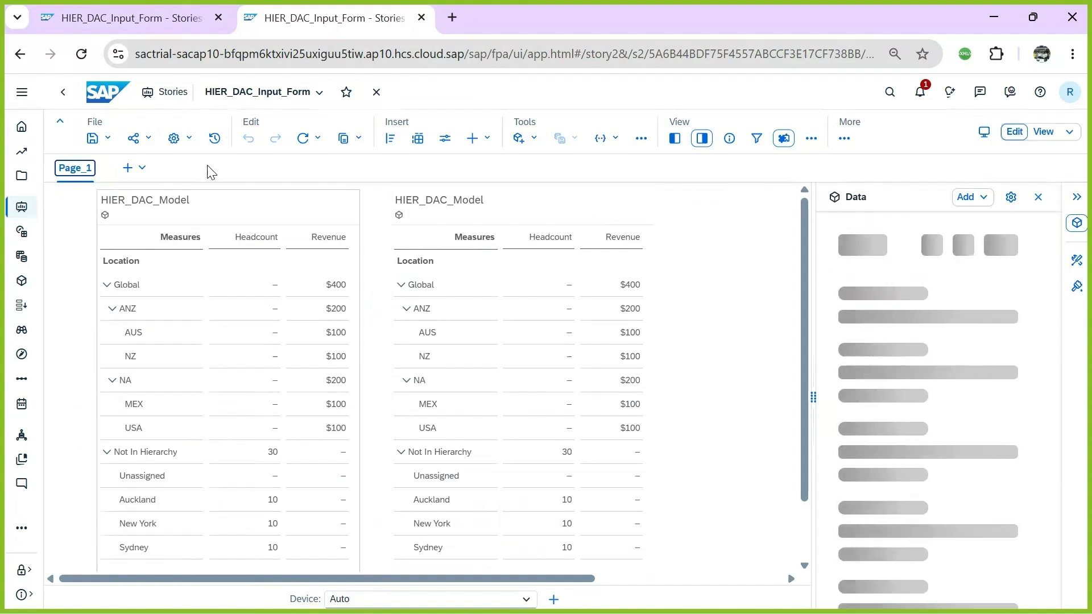
Leave the story containing the DAC_Model table with its changes saved, and open HIER_DAC_Model in the Modeler
click(155, 20)
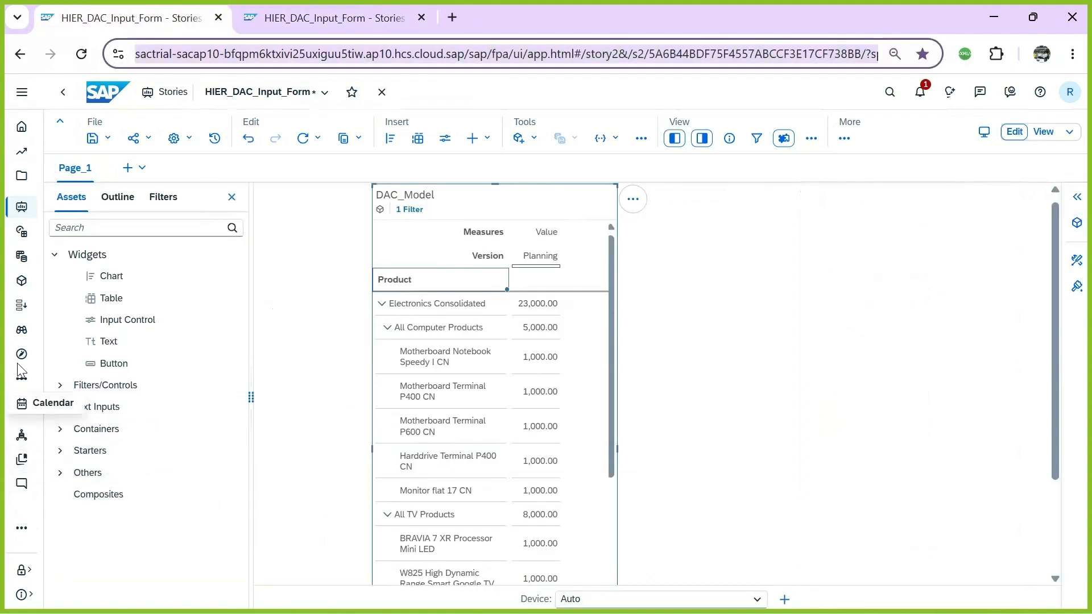
click(22, 282)
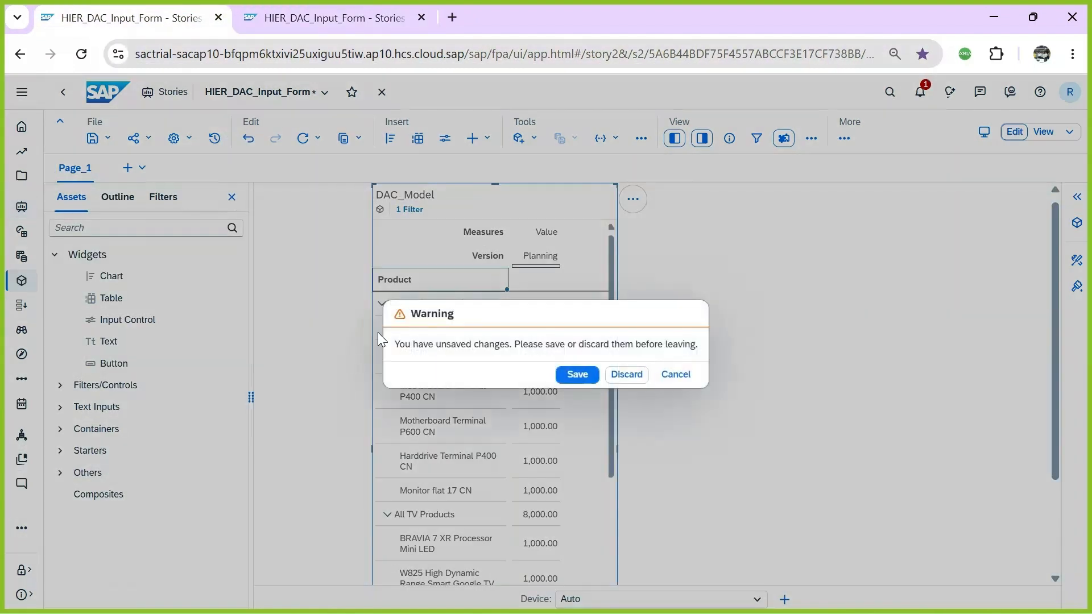
click(584, 375)
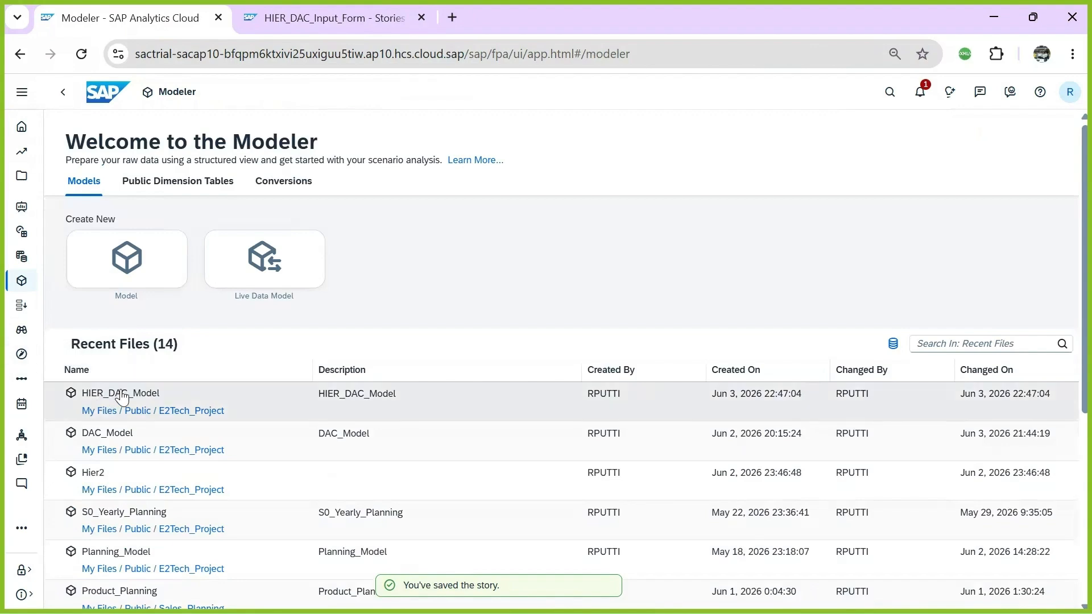
click(106, 400)
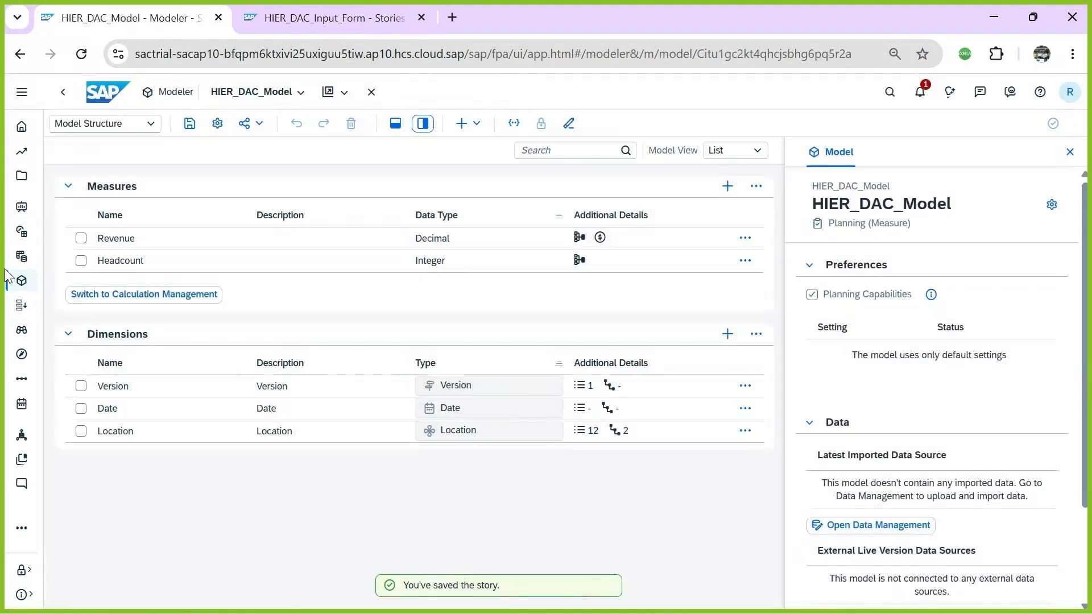
Open the Location dimension's member table and its Offices hierarchy for editing
click(549, 435)
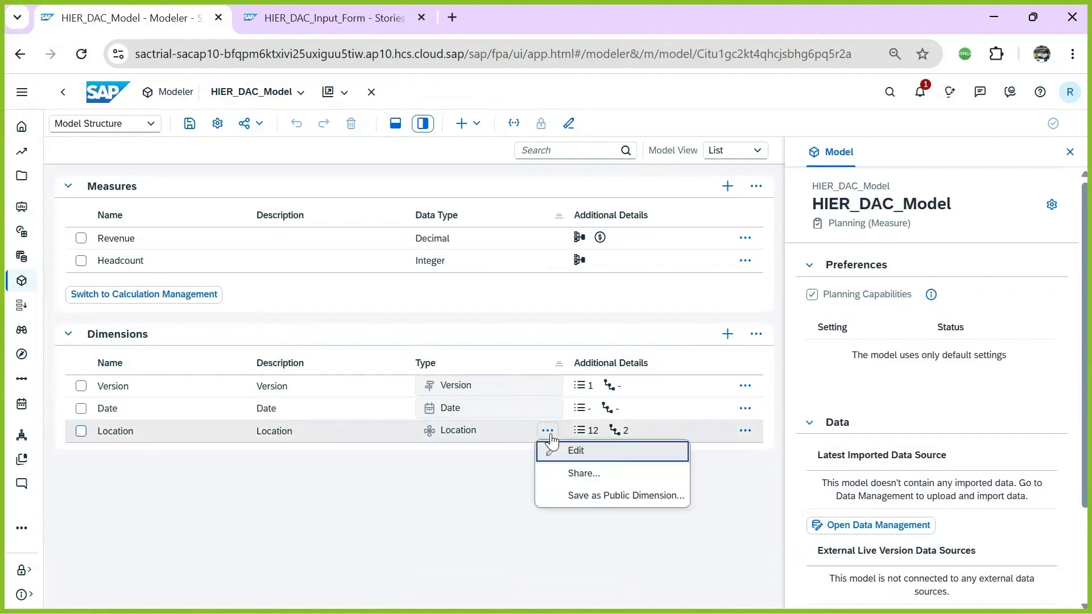
click(576, 455)
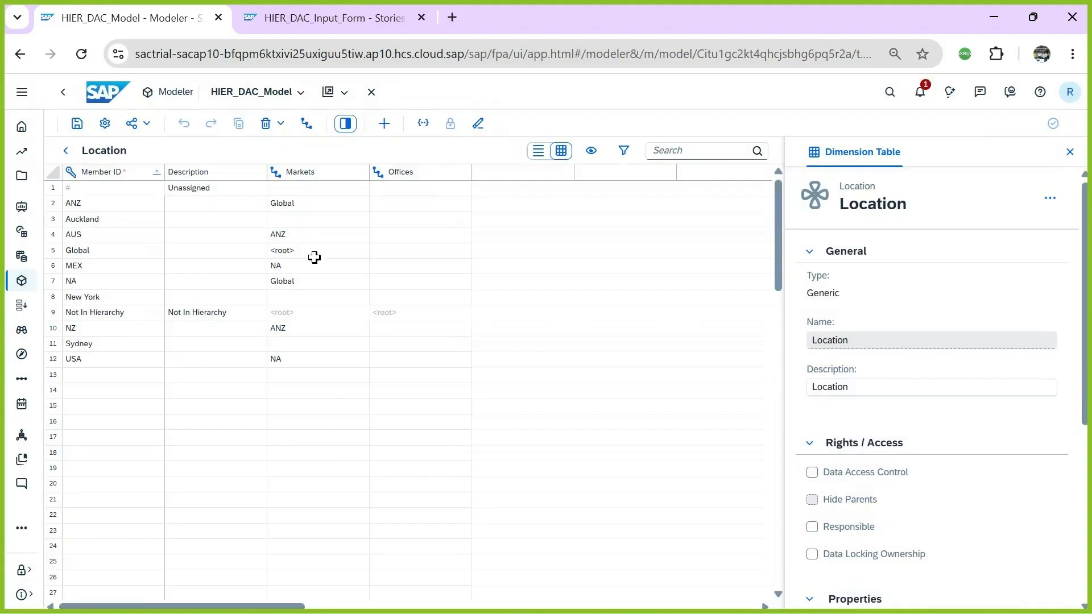
click(409, 203)
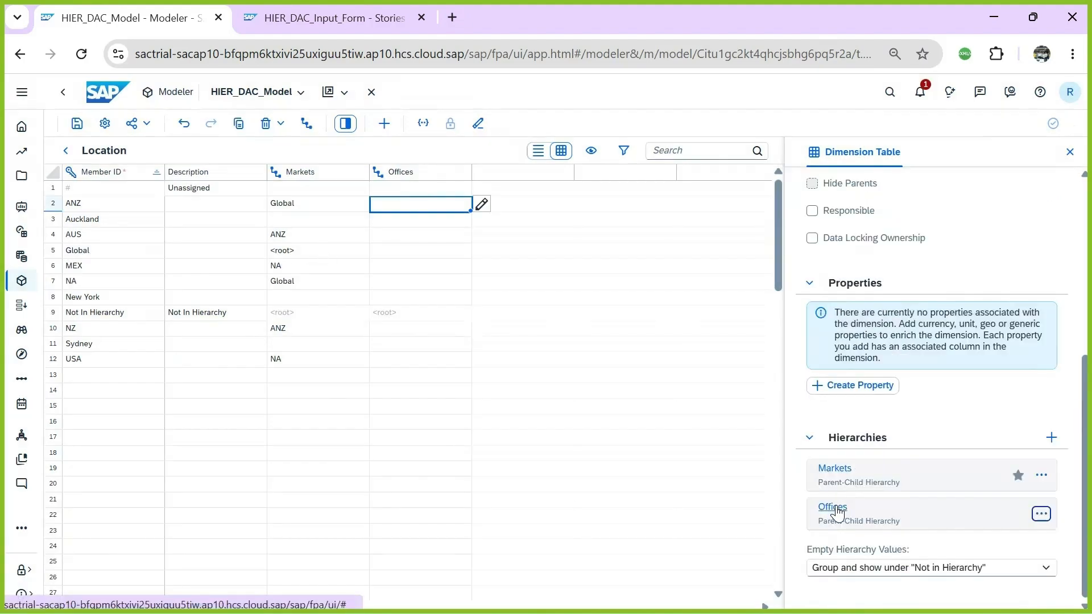
click(834, 507)
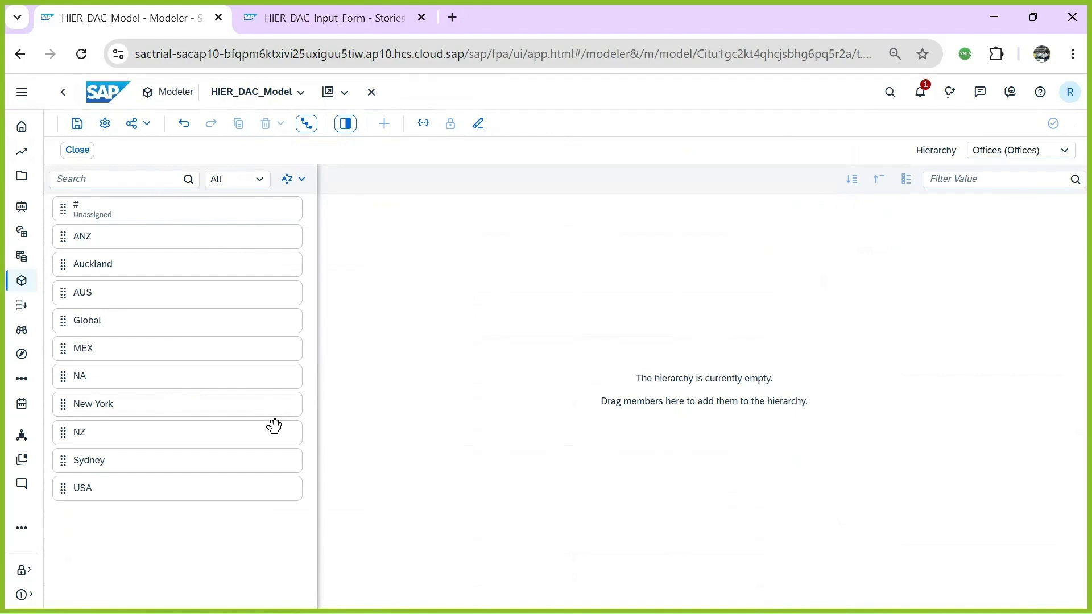
Build the Offices hierarchy with Global at the root, ANZ under it, AUS and NZ under ANZ, Sydney under AUS and Auckland under NZ
drag(93, 323, 403, 292)
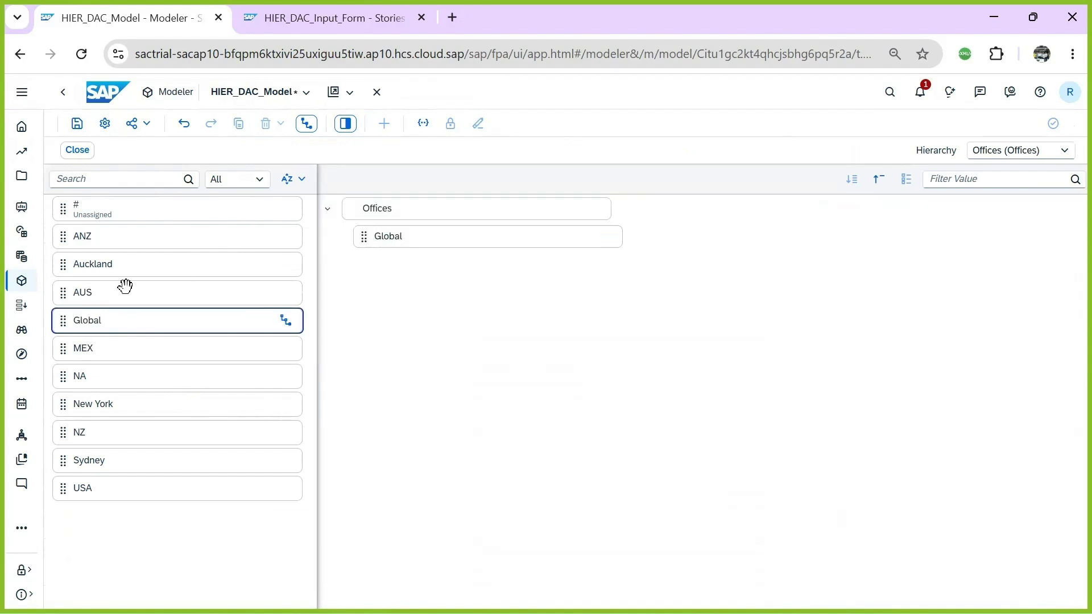
drag(93, 236, 419, 251)
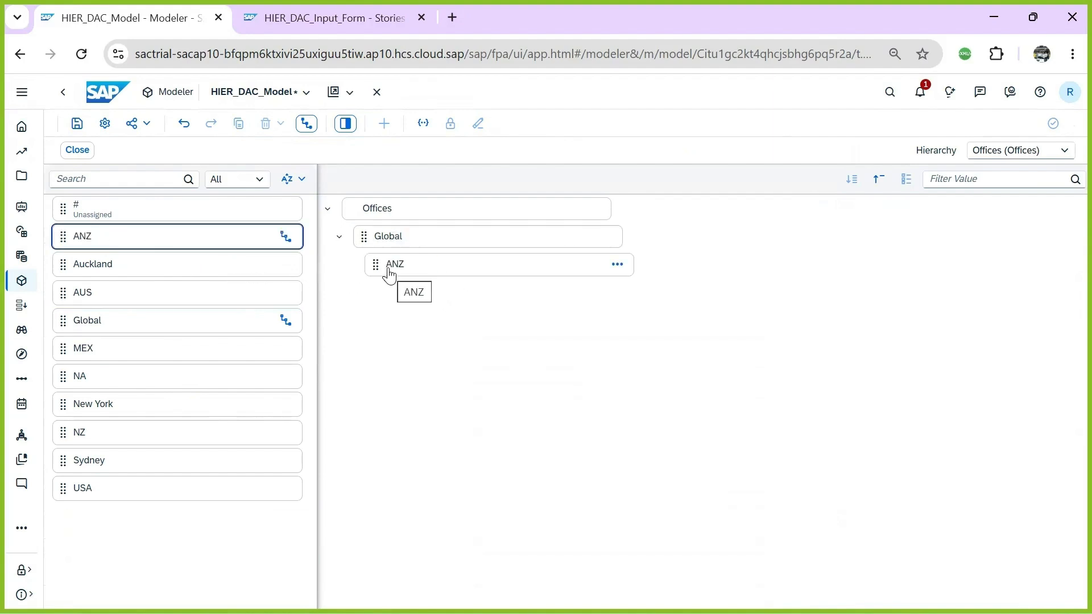
drag(88, 295, 415, 281)
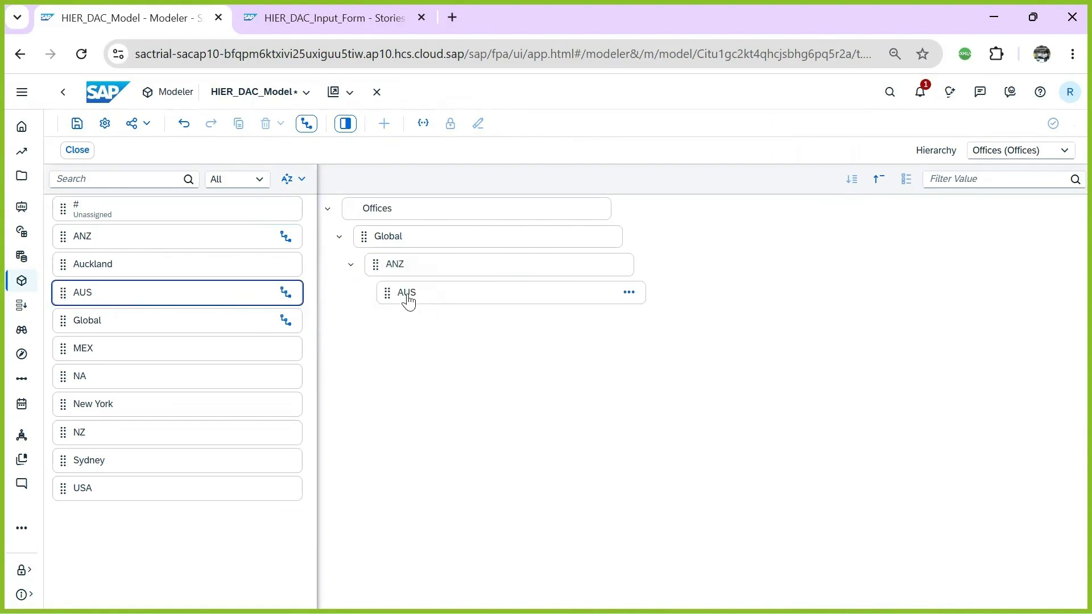
drag(97, 461, 426, 292)
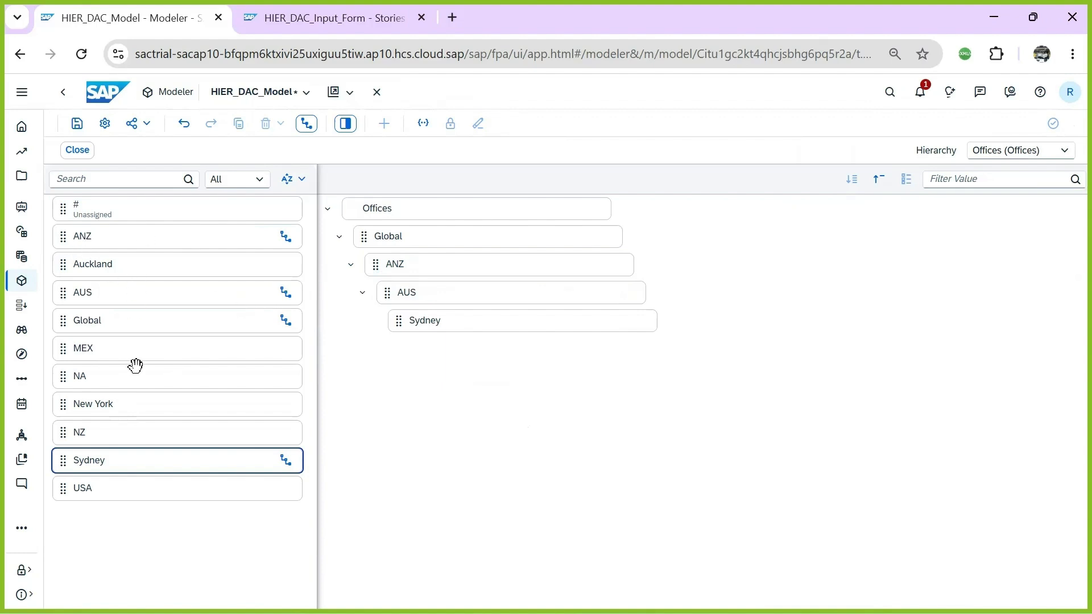
drag(98, 431, 426, 279)
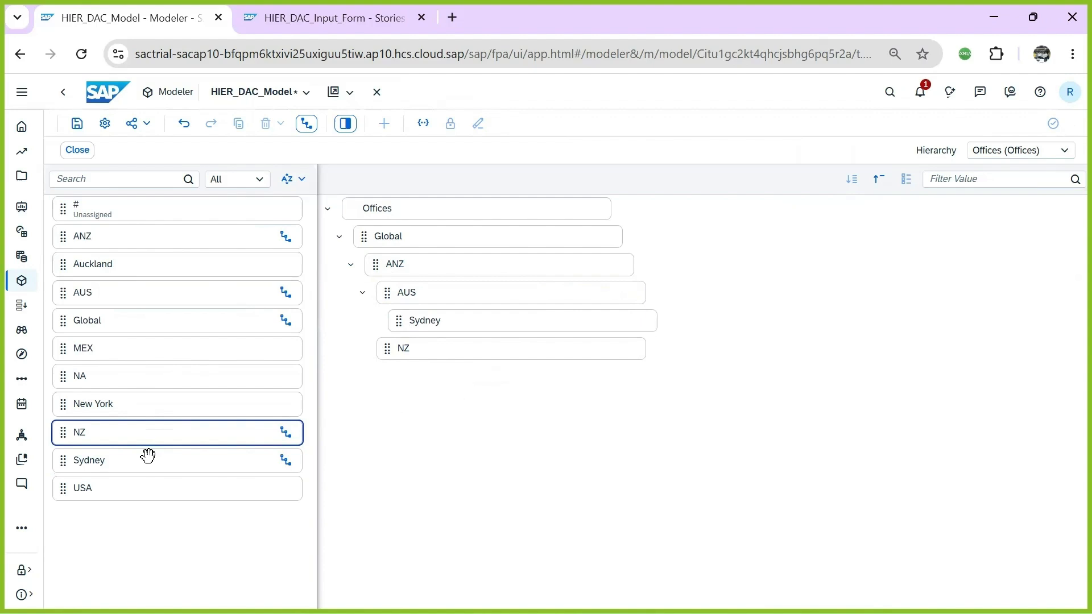
drag(100, 264, 434, 364)
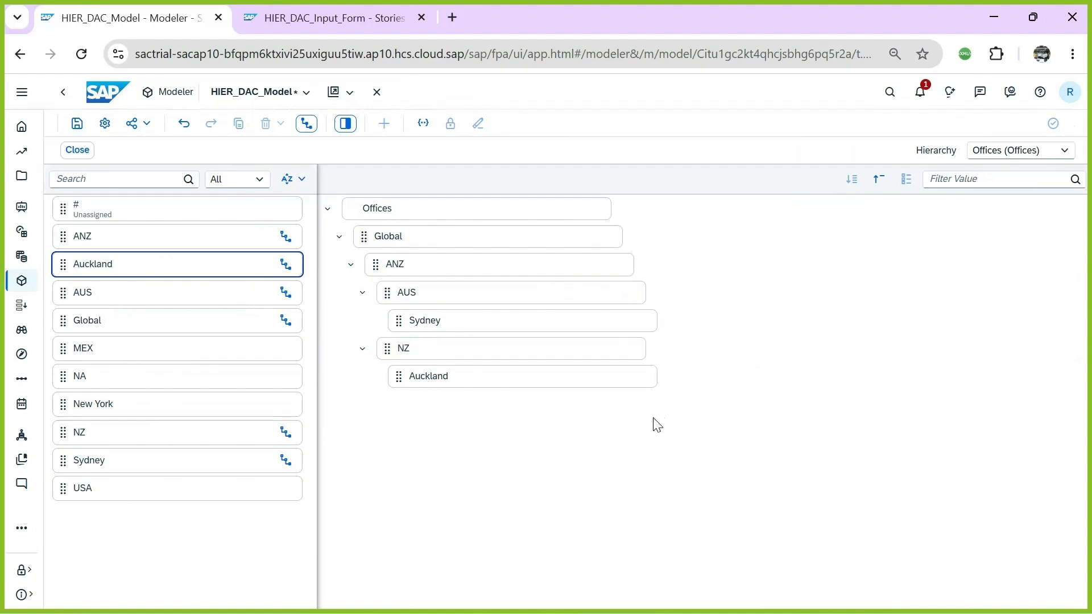
Complete the Offices hierarchy with NA under Global, MEX and USA under NA and New York under USA, then save the model and close the hierarchy
key(alt+Tab)
key(alt+Tab)
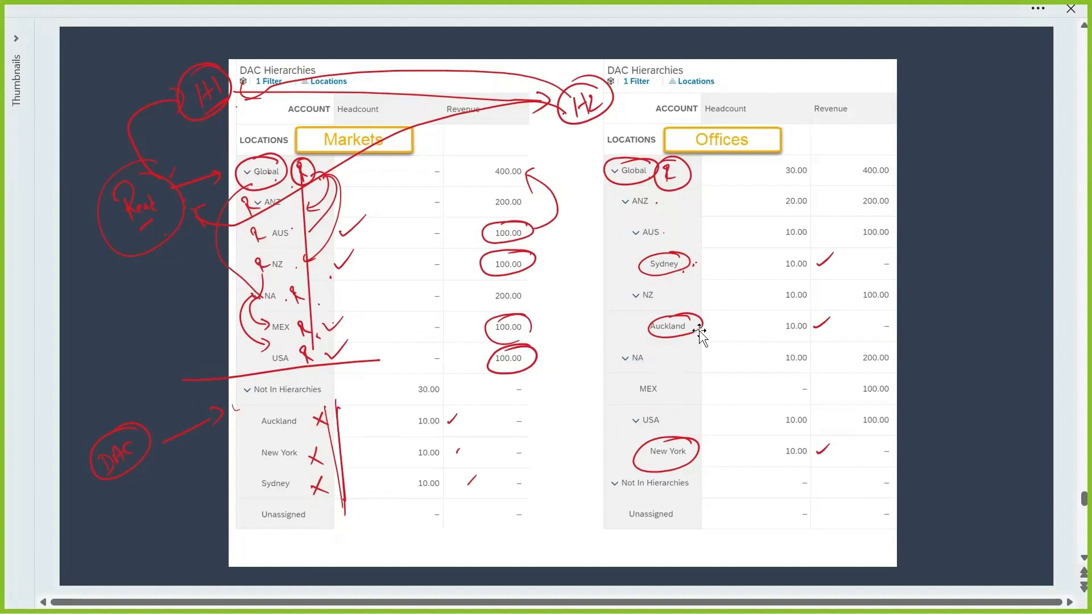
key(alt+Tab)
key(Tab)
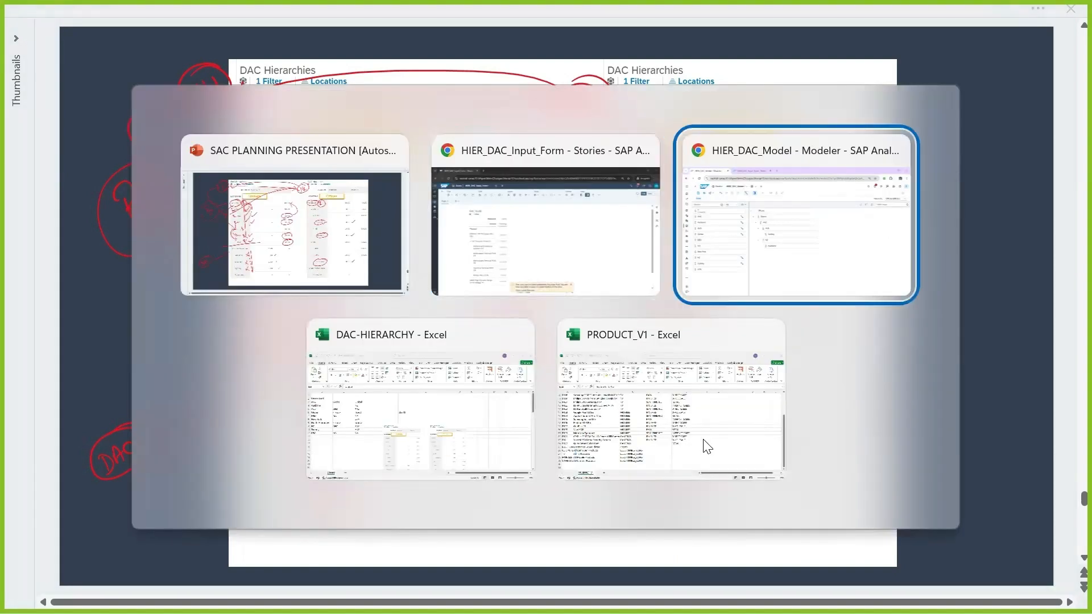
drag(88, 378, 420, 247)
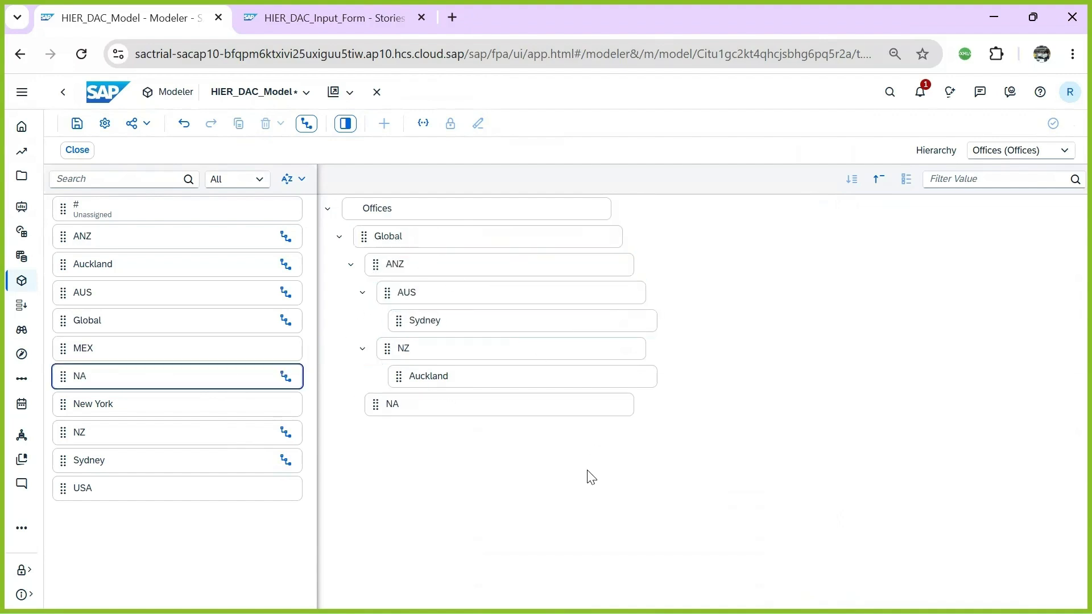
click(424, 406)
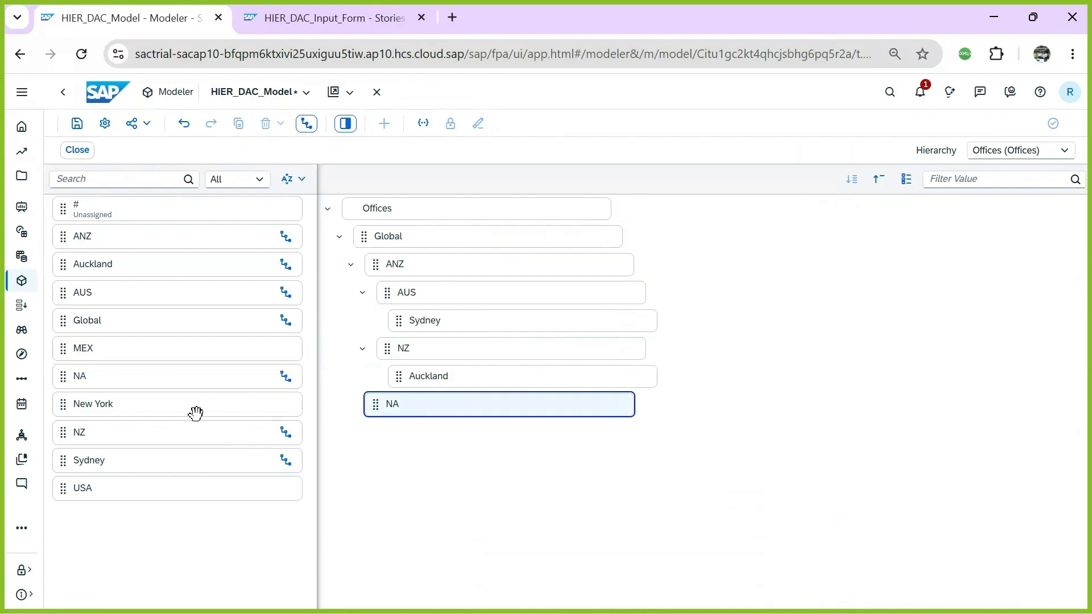
drag(110, 349, 419, 411)
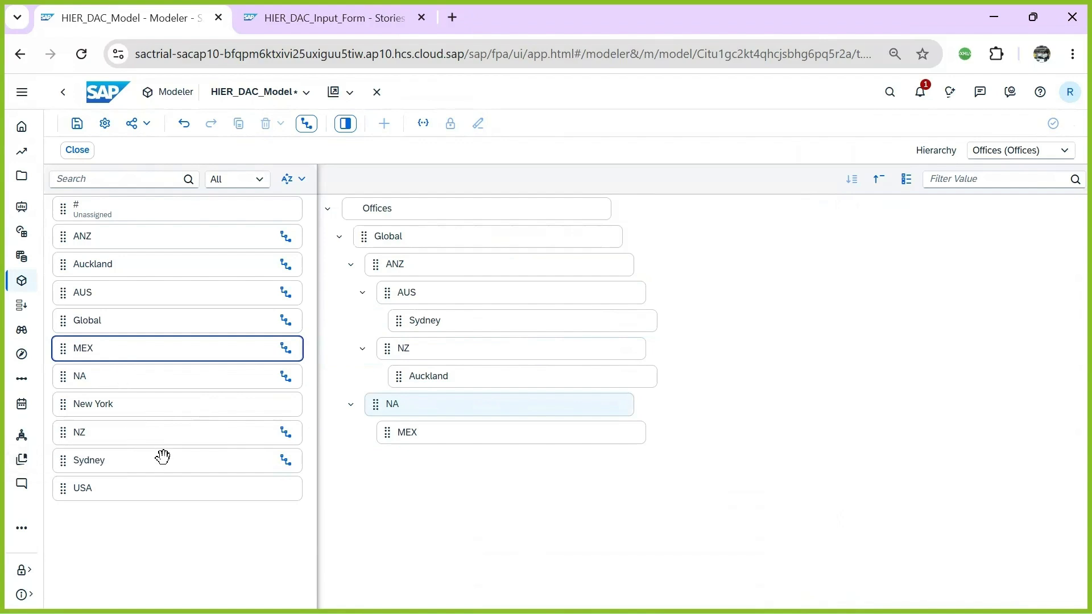
drag(96, 493, 420, 412)
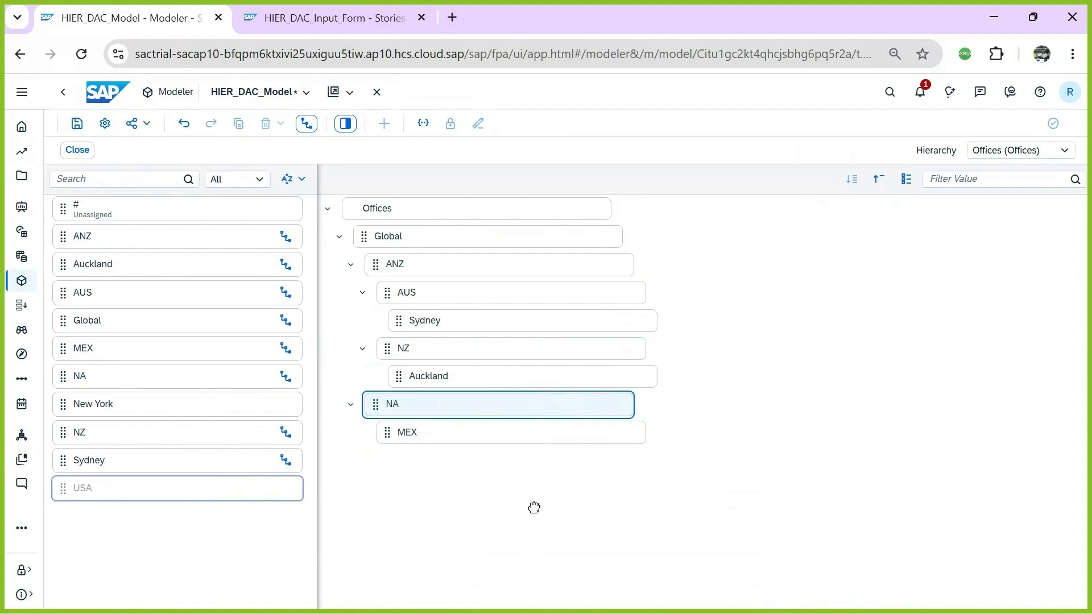
drag(93, 406, 468, 483)
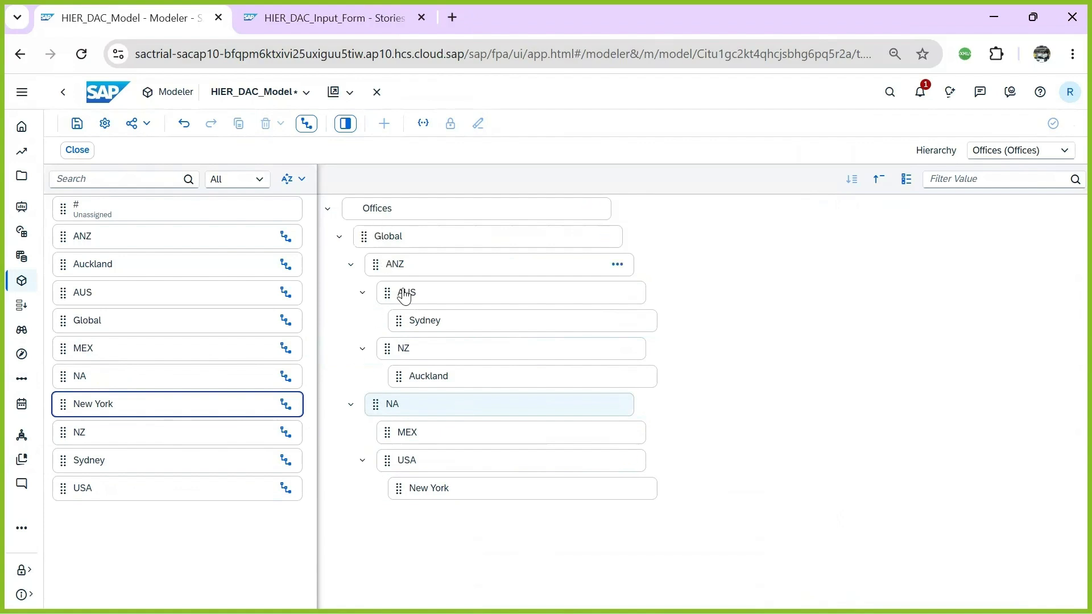
click(77, 124)
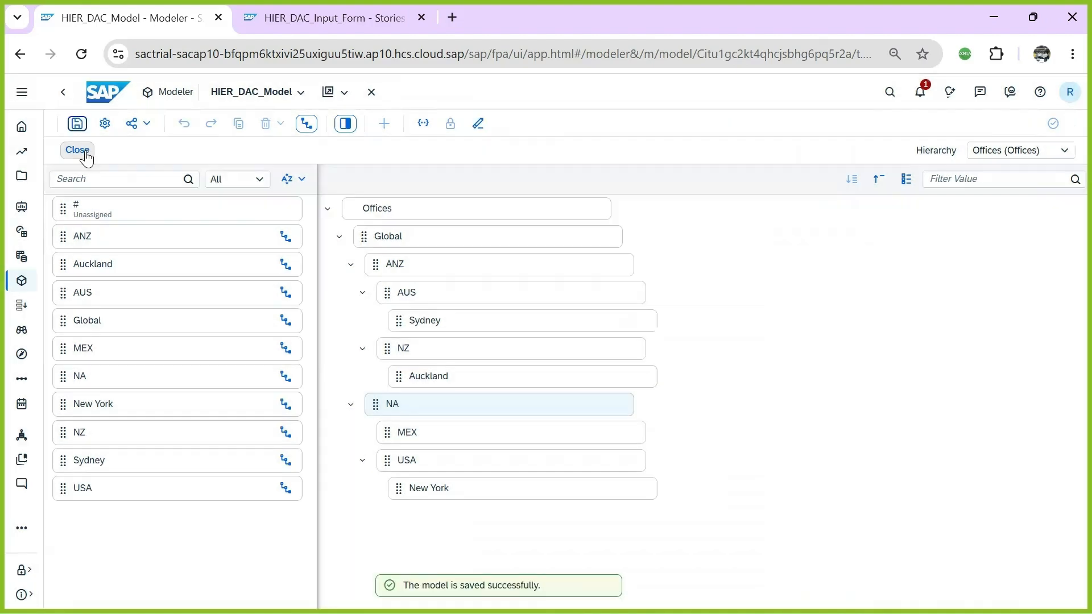
click(85, 150)
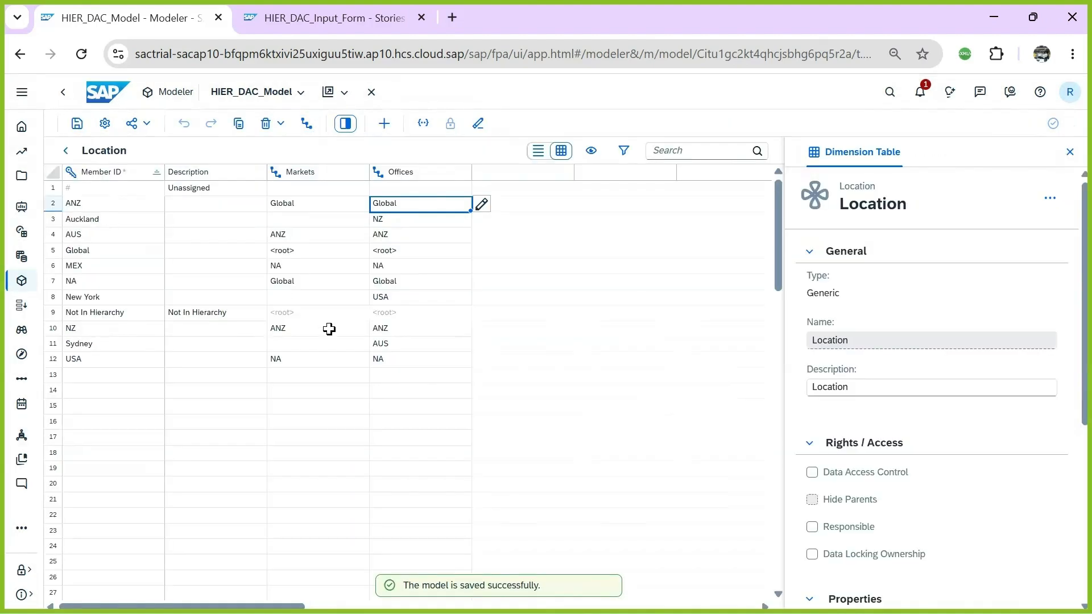
Enable Data Access Control on the Location dimension, grant USER1 read access to the Global member, and save the model
click(814, 474)
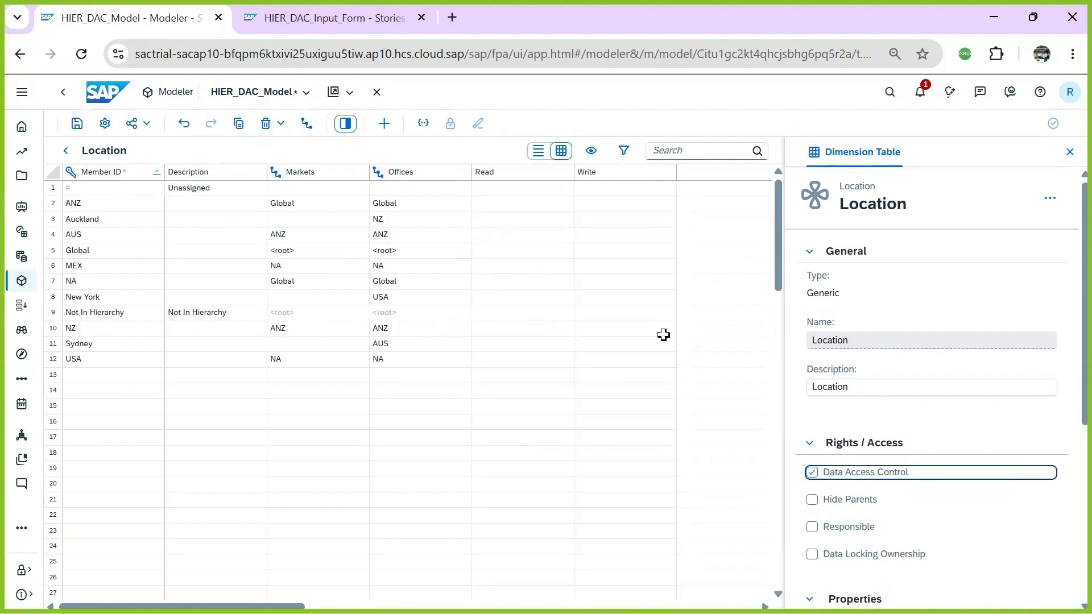
click(500, 256)
click(96, 252)
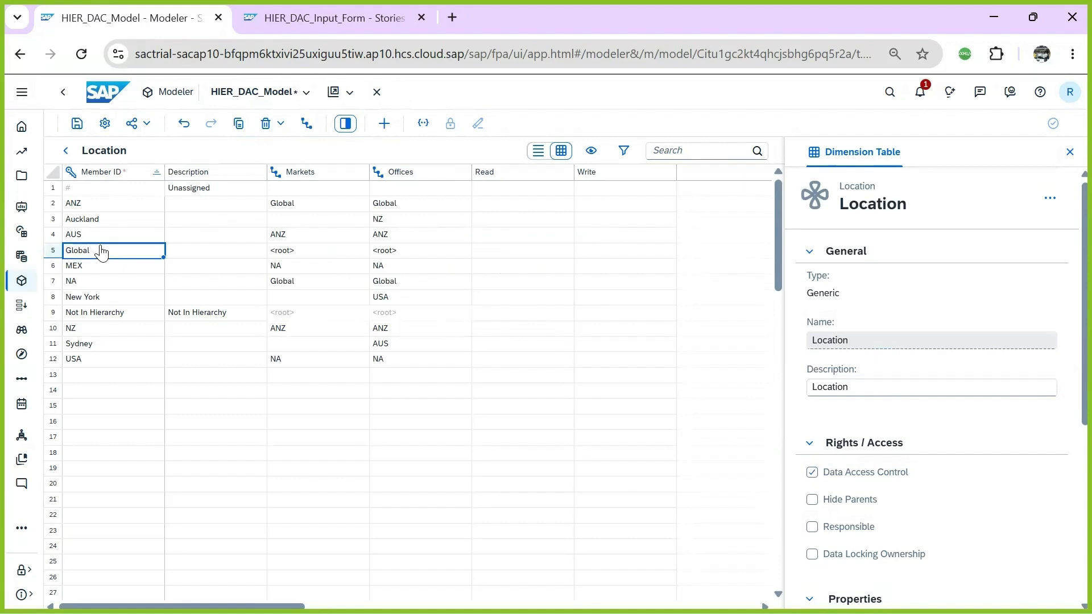
click(498, 258)
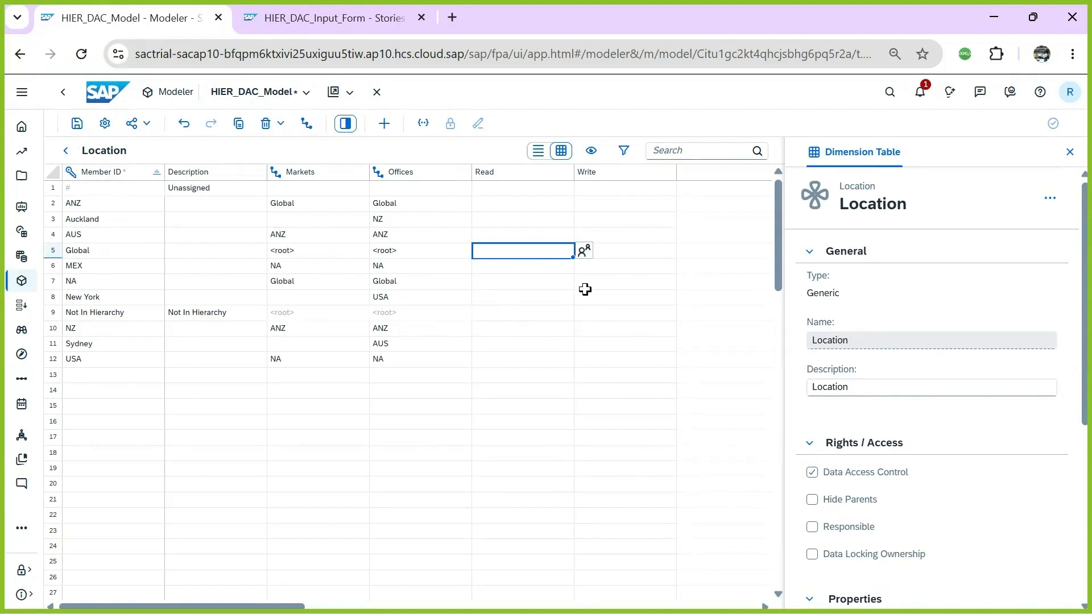
text(USER1)
key(Return)
click(77, 123)
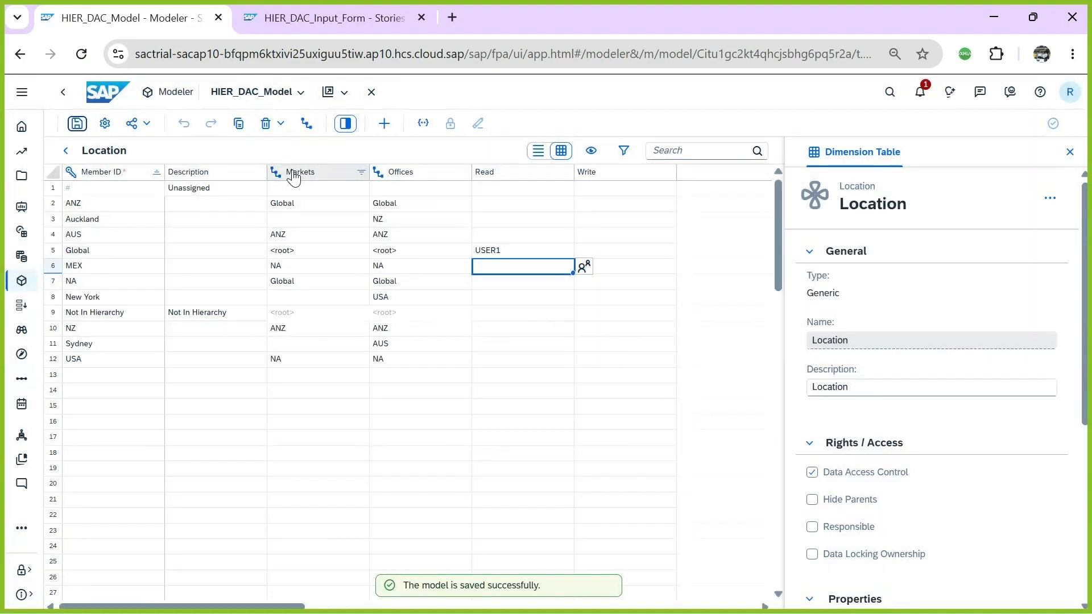
click(290, 249)
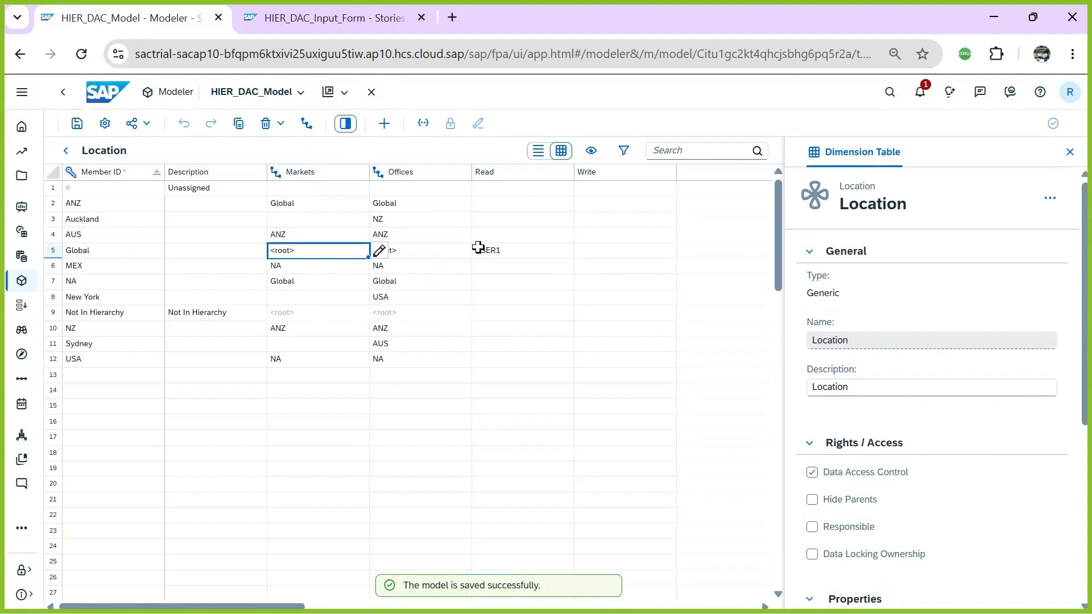
Check the Global member's read access and Markets assignment, save the model, and reload the HIER_DAC_Input_Form story in the incognito browser window
click(500, 250)
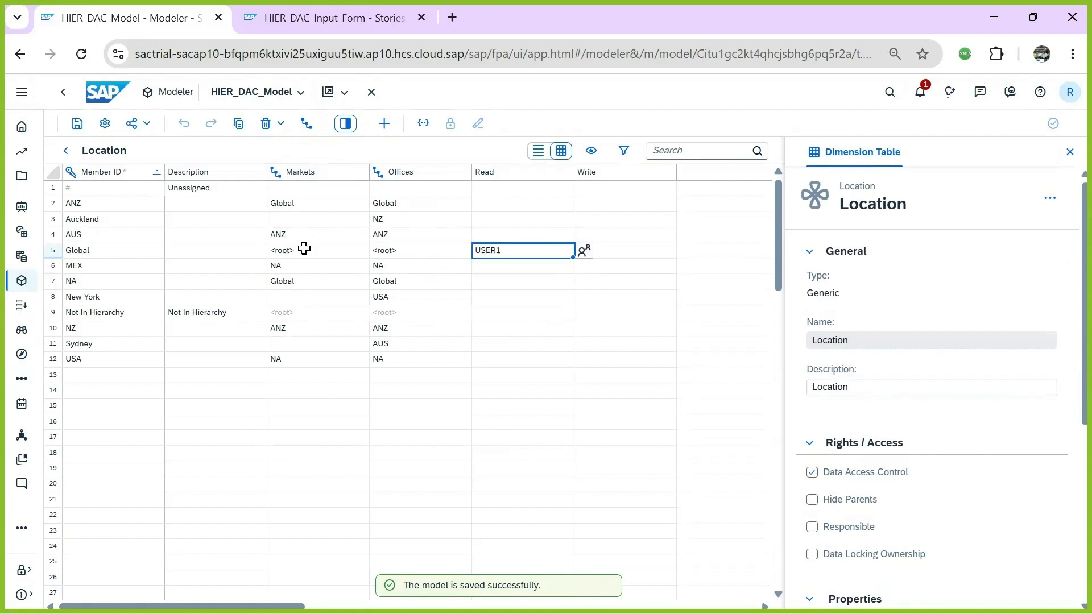
click(285, 248)
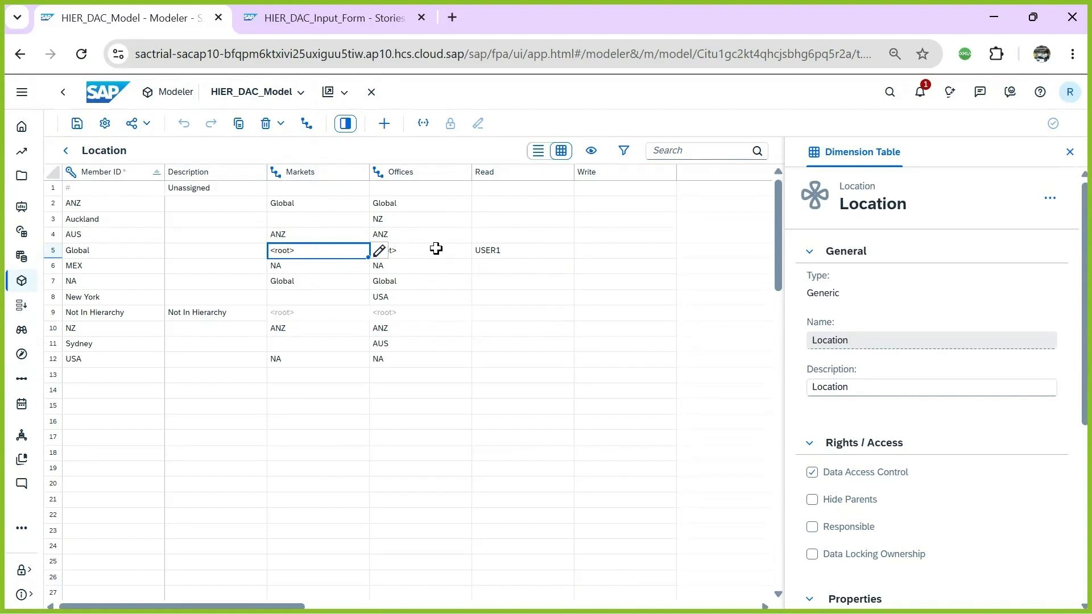
click(77, 123)
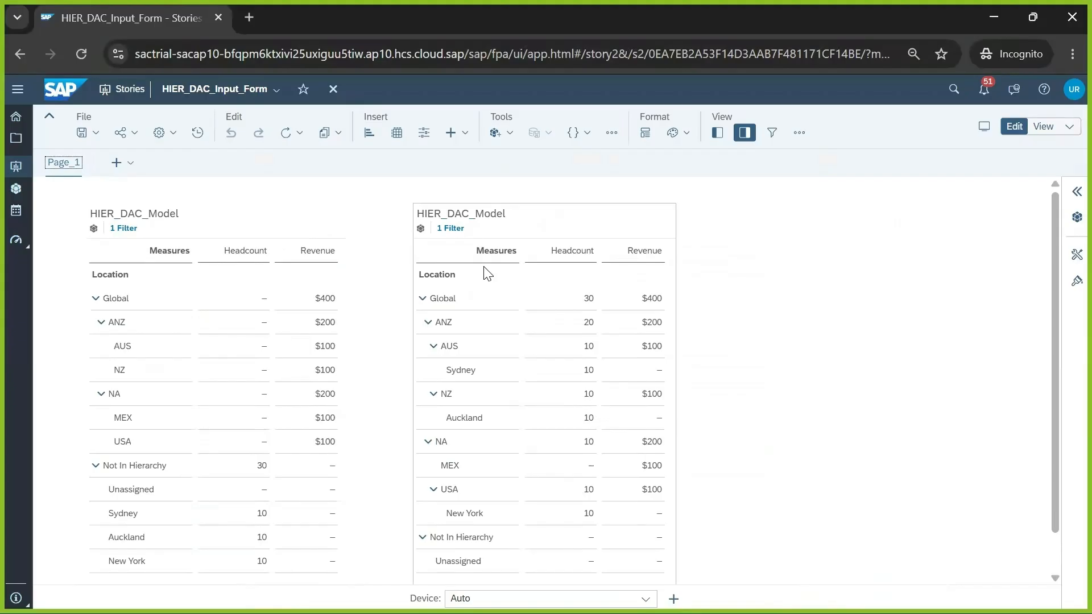
click(79, 54)
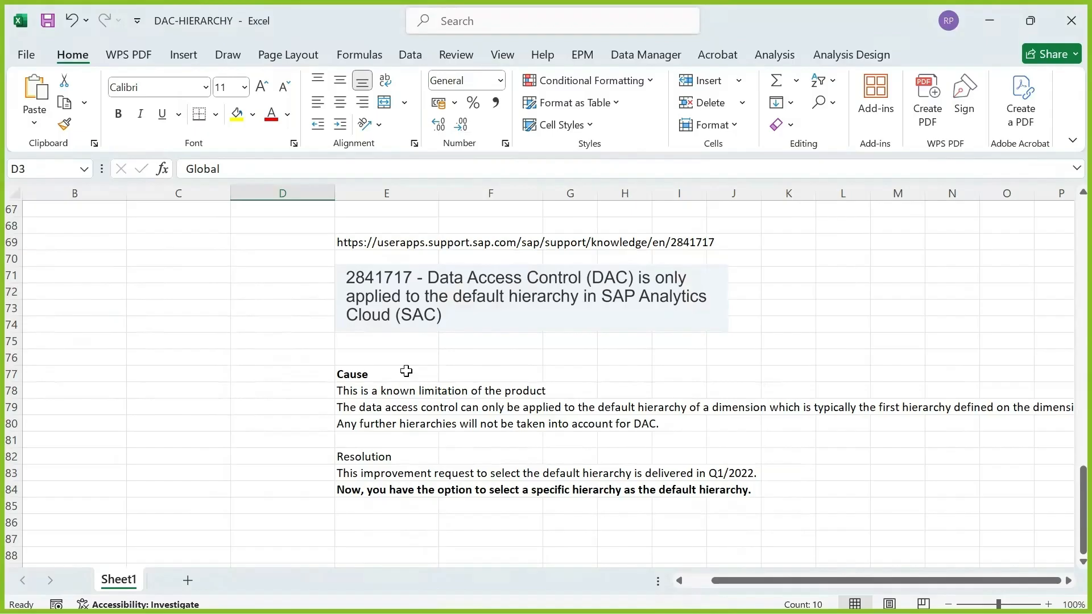
Copy the SAP knowledge article 2841717 link from the DAC-HIERARCHY workbook in Excel and open it in a new browser tab
scroll(444, 288, up, 1)
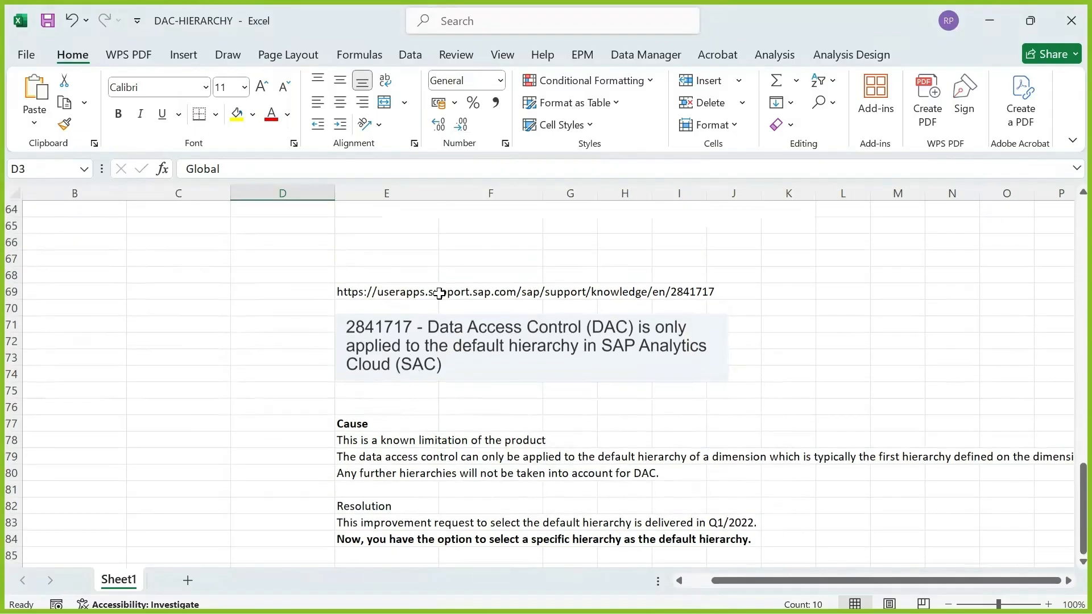
click(350, 288)
key(ctrl+c)
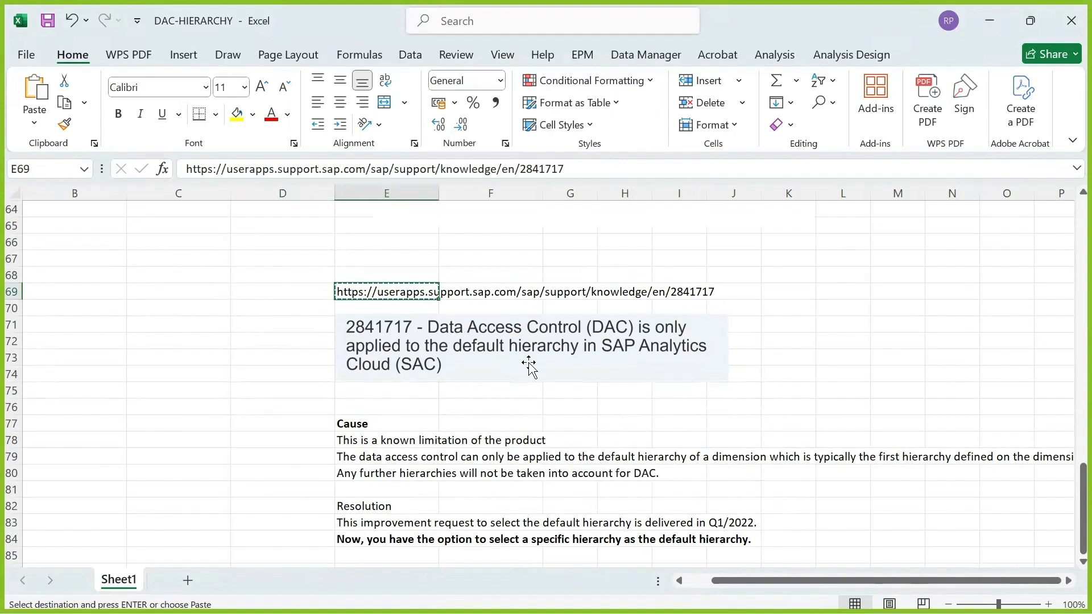
key(alt+Tab)
key(ctrl+t)
key(ctrl+v)
key(Return)
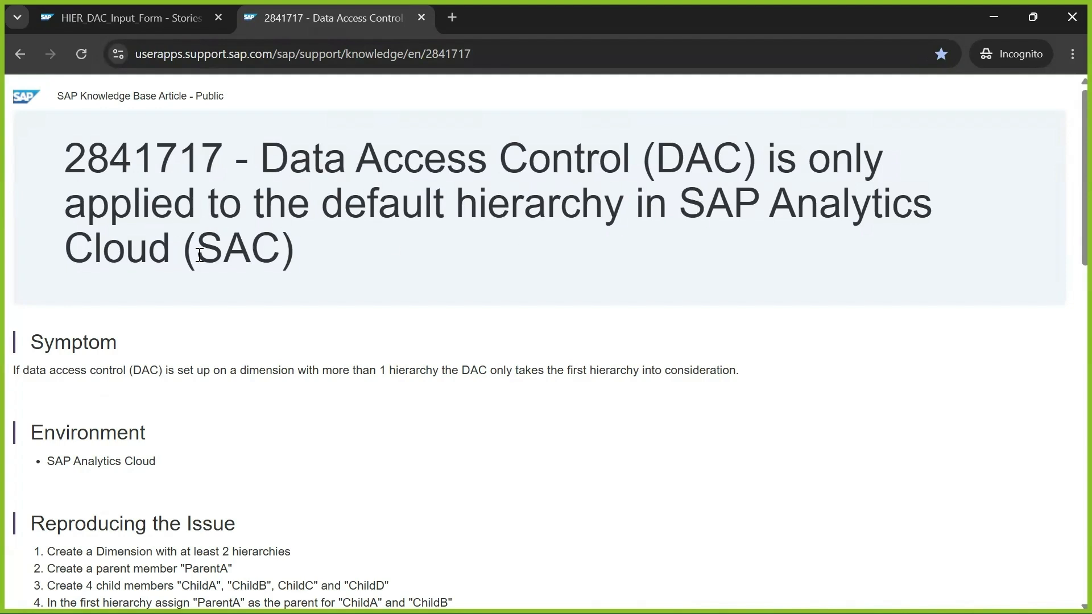
Read the article's Symptom, Cause and Resolution sections on data access control and the default hierarchy
scroll(419, 363, down, 5)
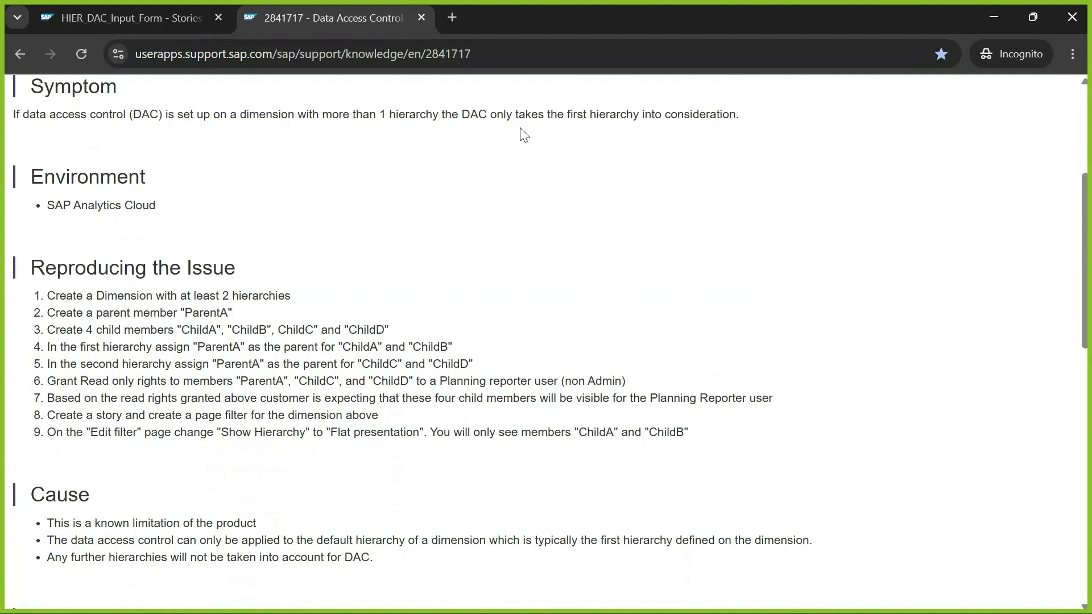
drag(575, 115, 754, 125)
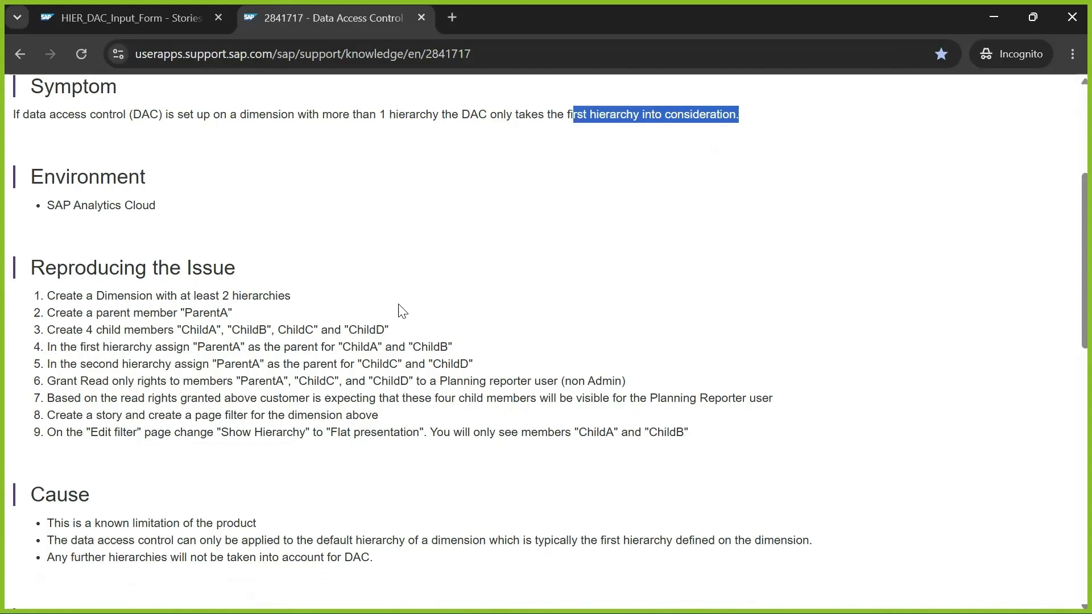
scroll(404, 351, down, 4)
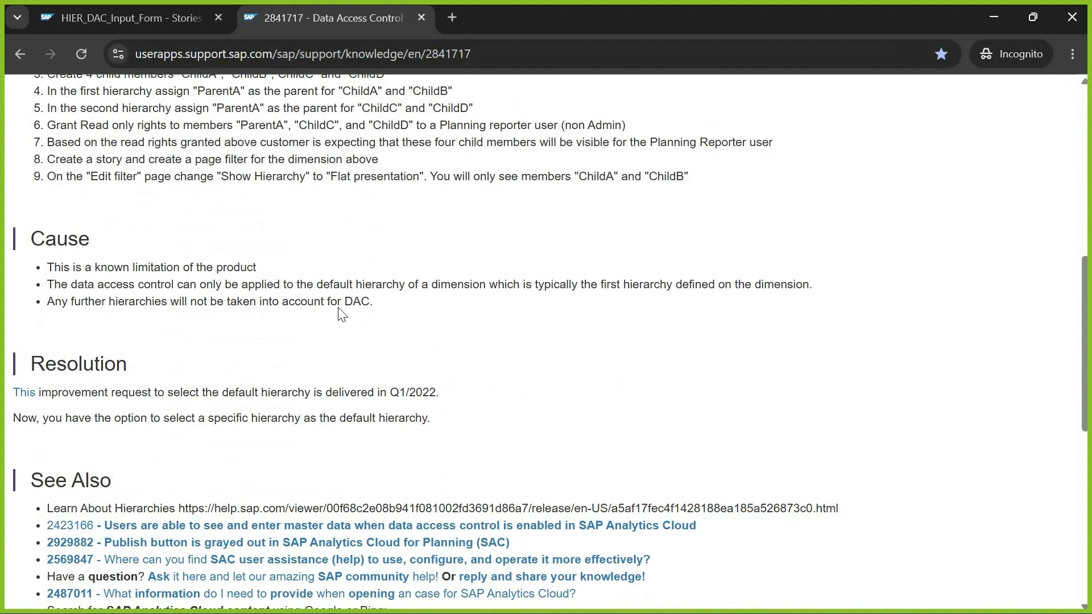
drag(54, 266, 285, 267)
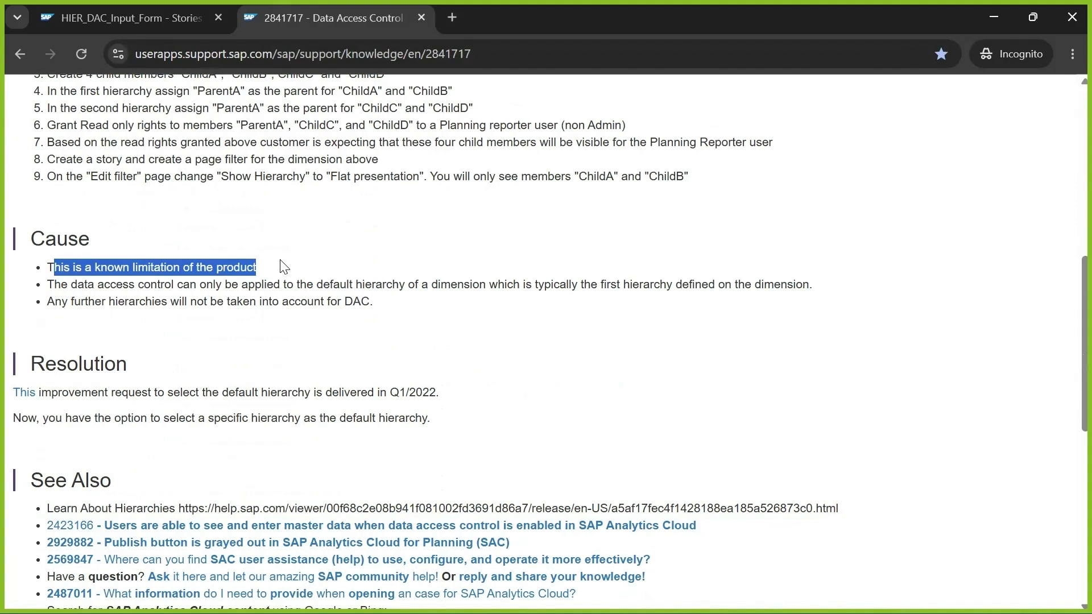
drag(34, 362, 138, 365)
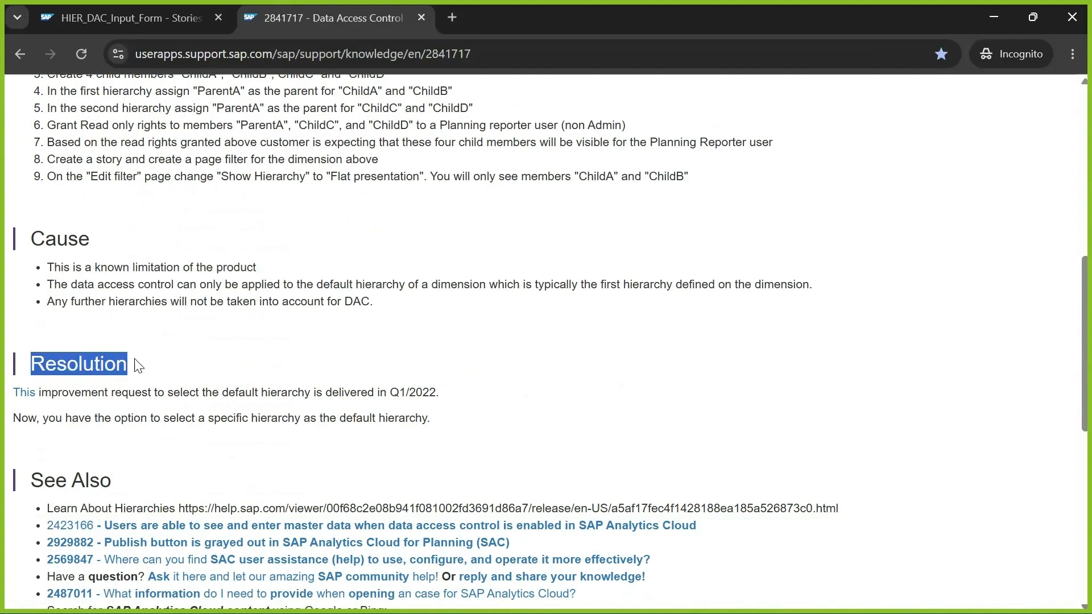
drag(56, 419, 441, 426)
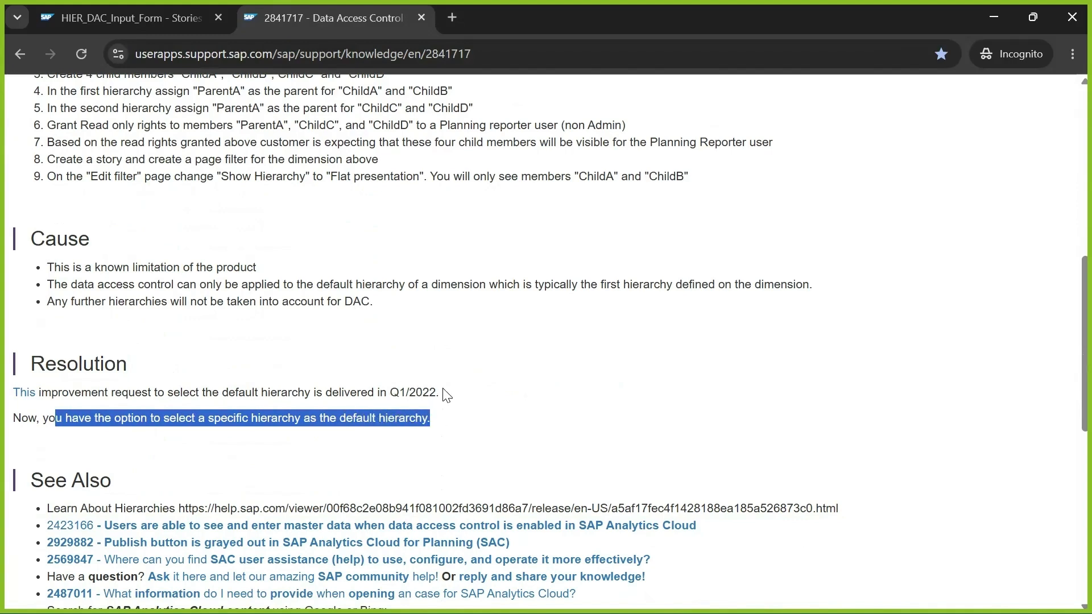
Return to the SAP Modeler, set Offices as the Location dimension's default hierarchy, and save the model
key(alt+Tab)
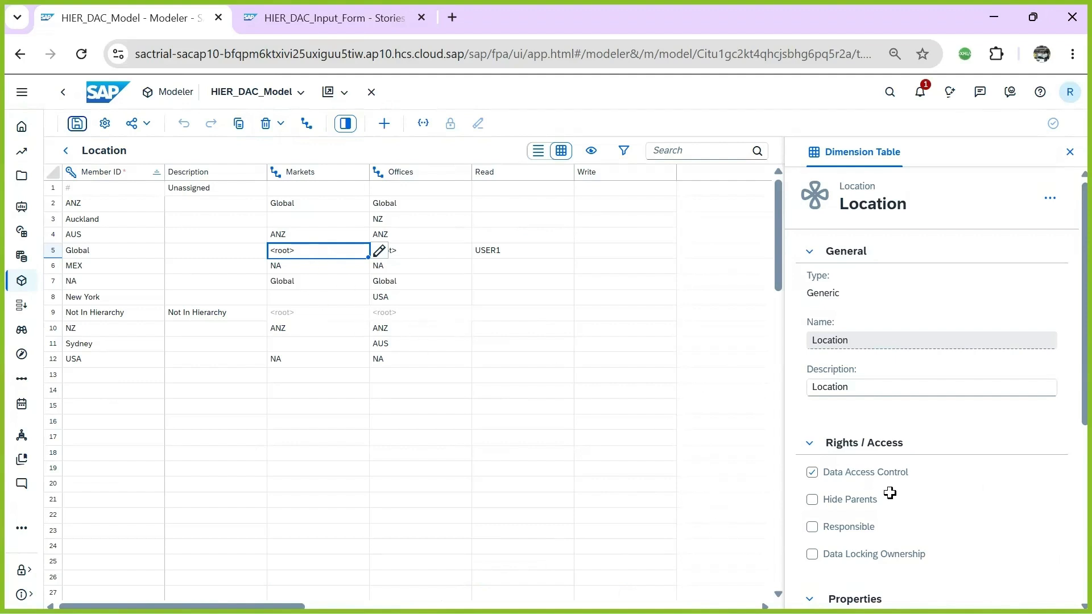
scroll(1015, 483, down, 5)
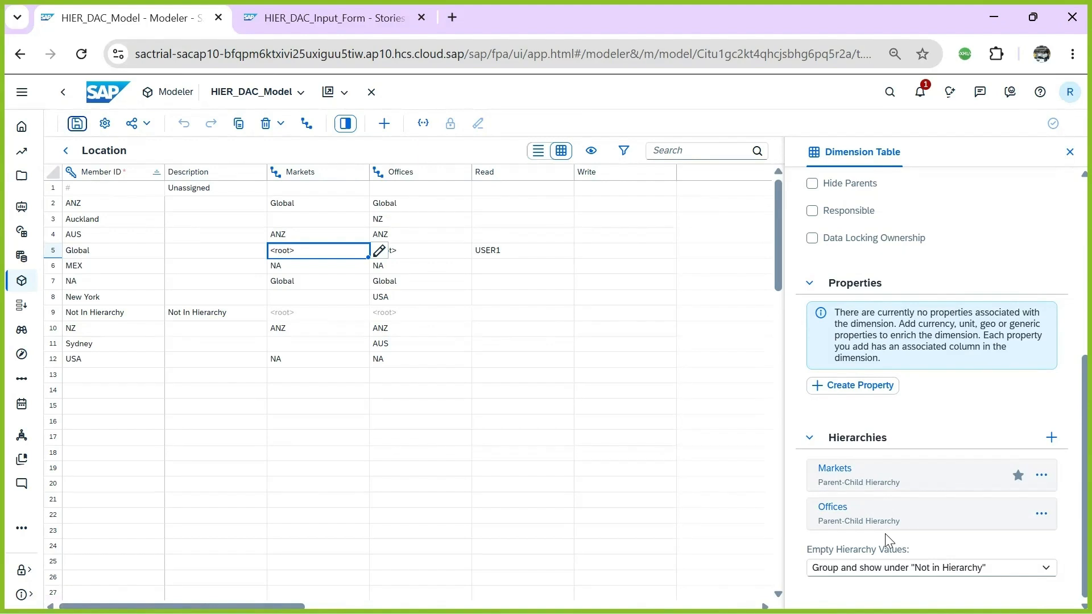
click(1039, 514)
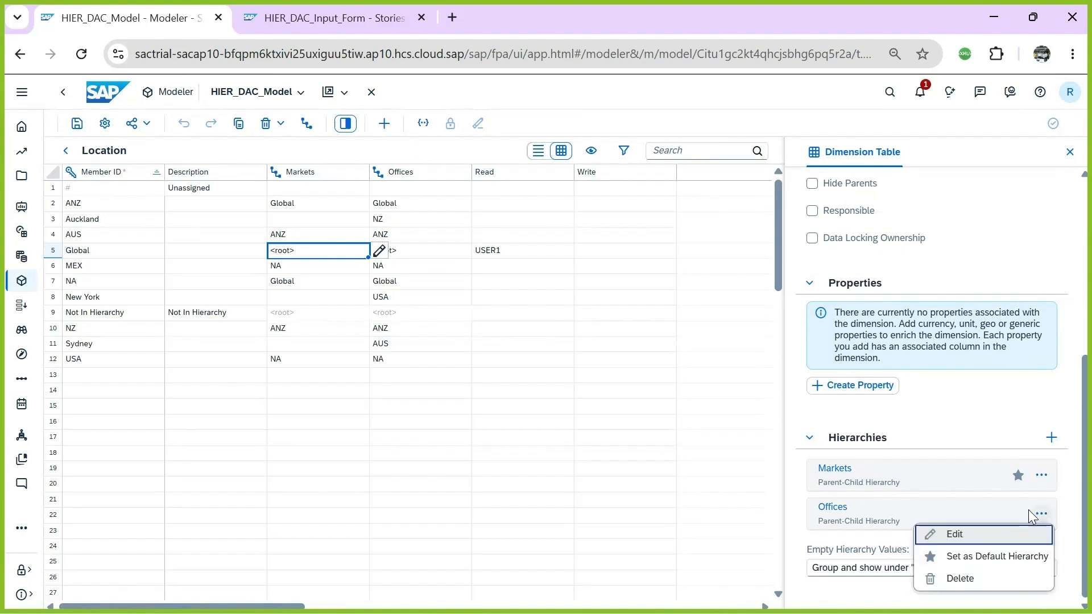
click(978, 561)
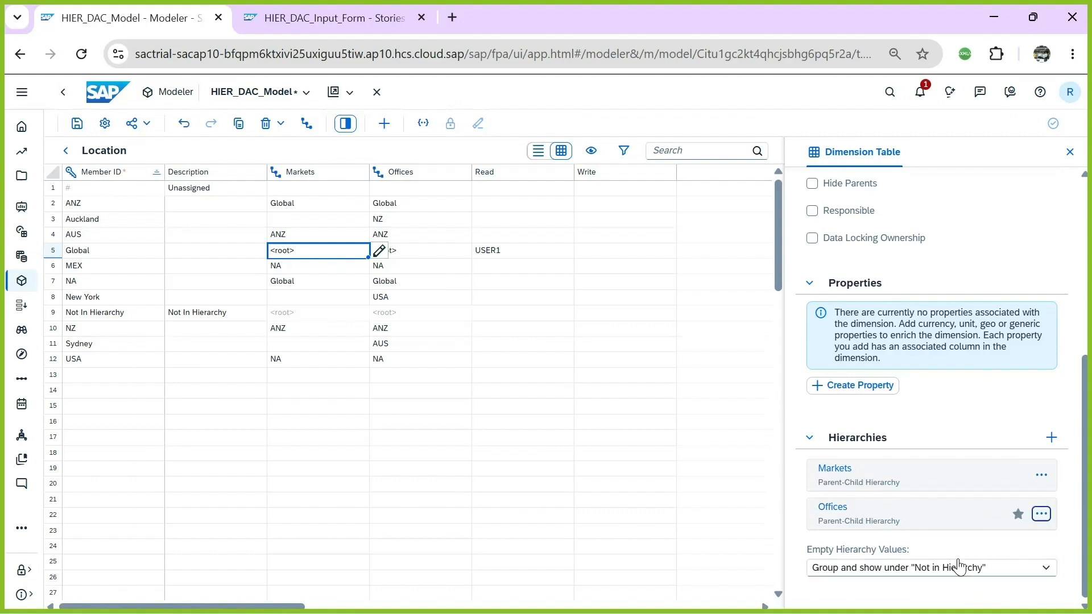
click(78, 125)
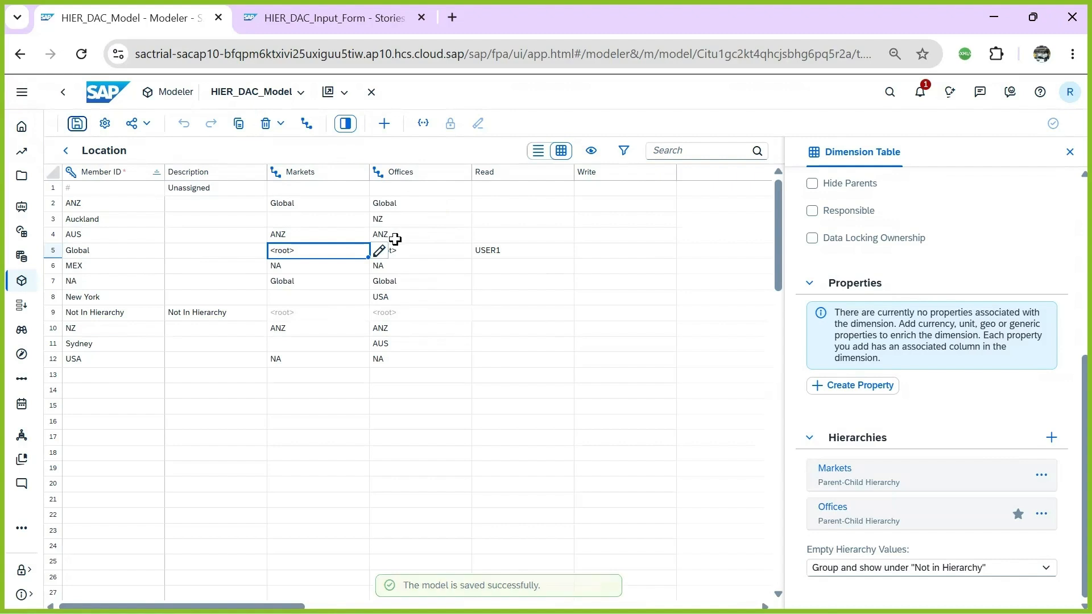
Create a new story from HIER_DAC_Model and place a table on its first page
click(342, 98)
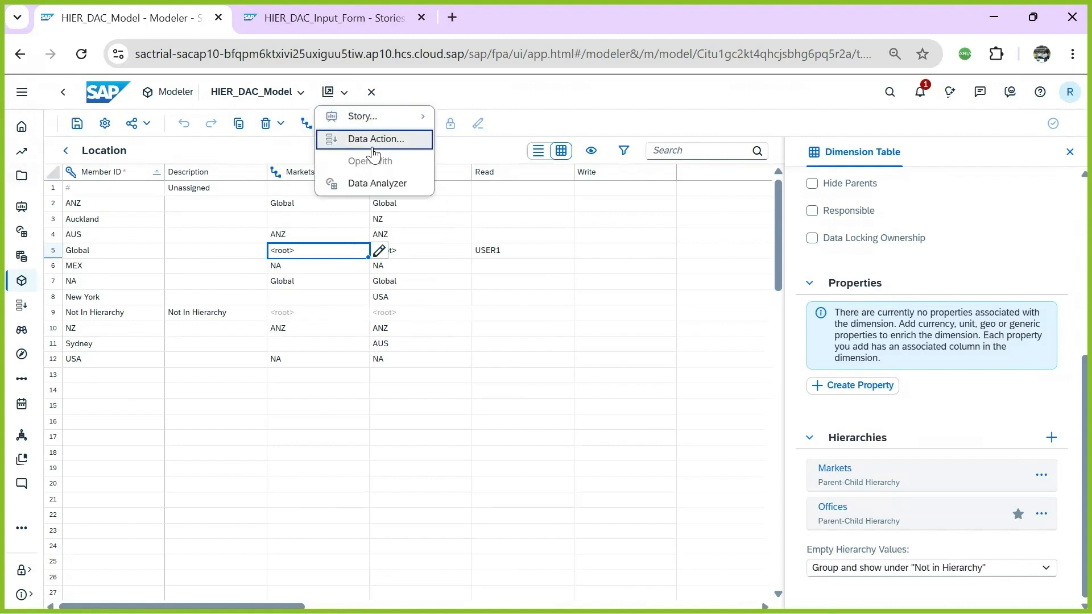
mouse_move(370, 122)
click(467, 140)
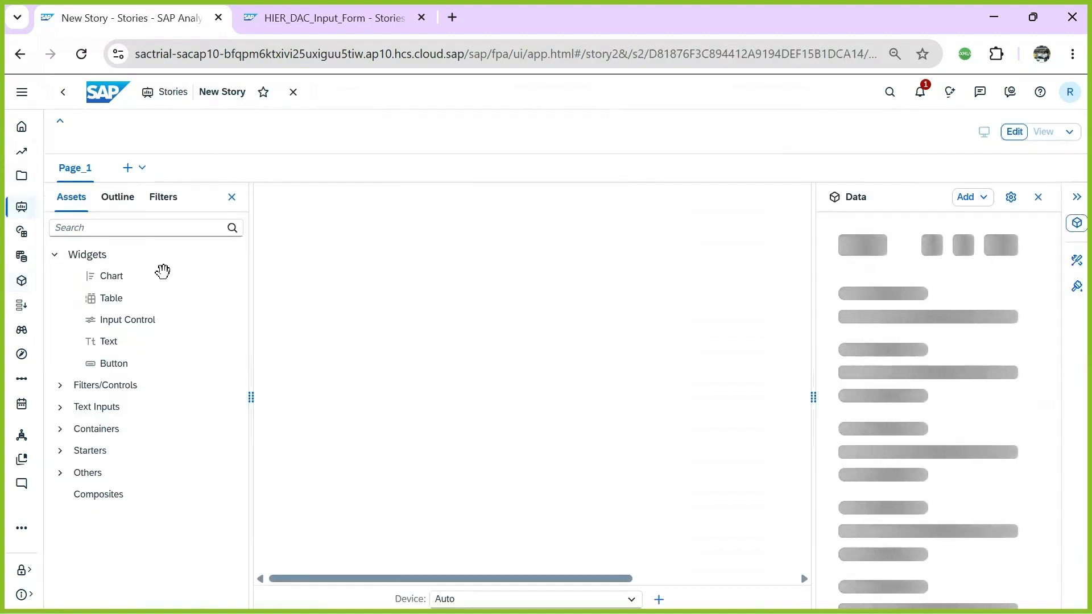
drag(119, 303, 312, 238)
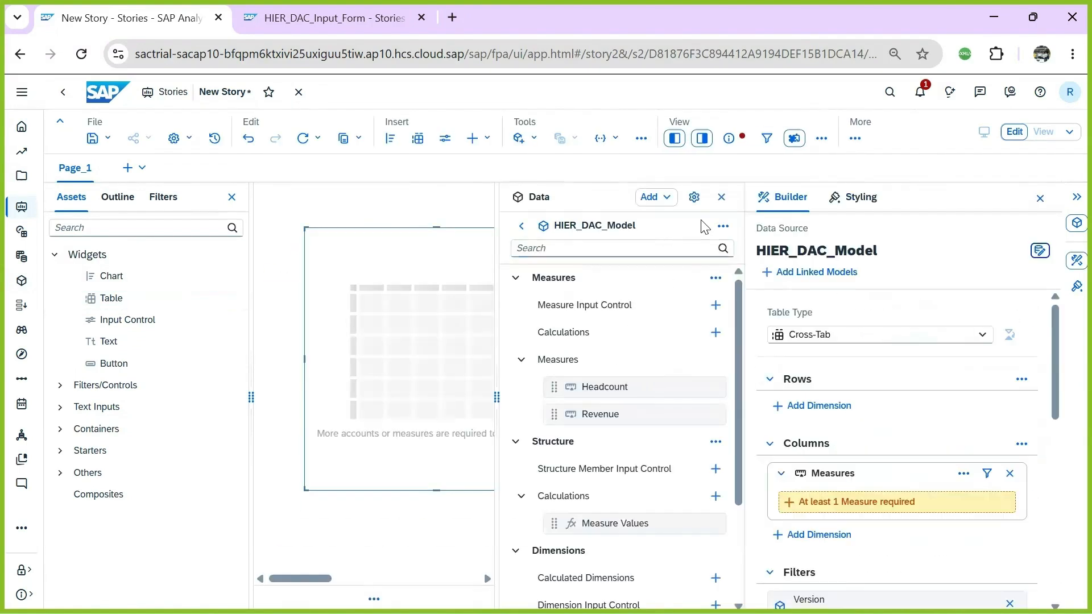
click(721, 197)
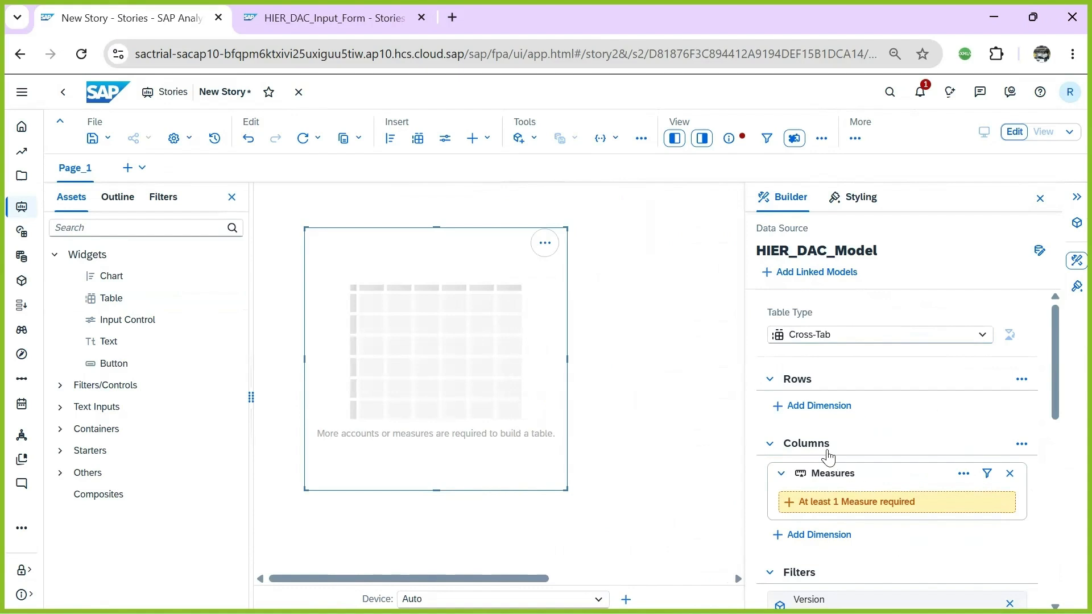
Add the Headcount and Revenue measures to the table's columns and the Location dimension to its rows
click(841, 504)
click(790, 486)
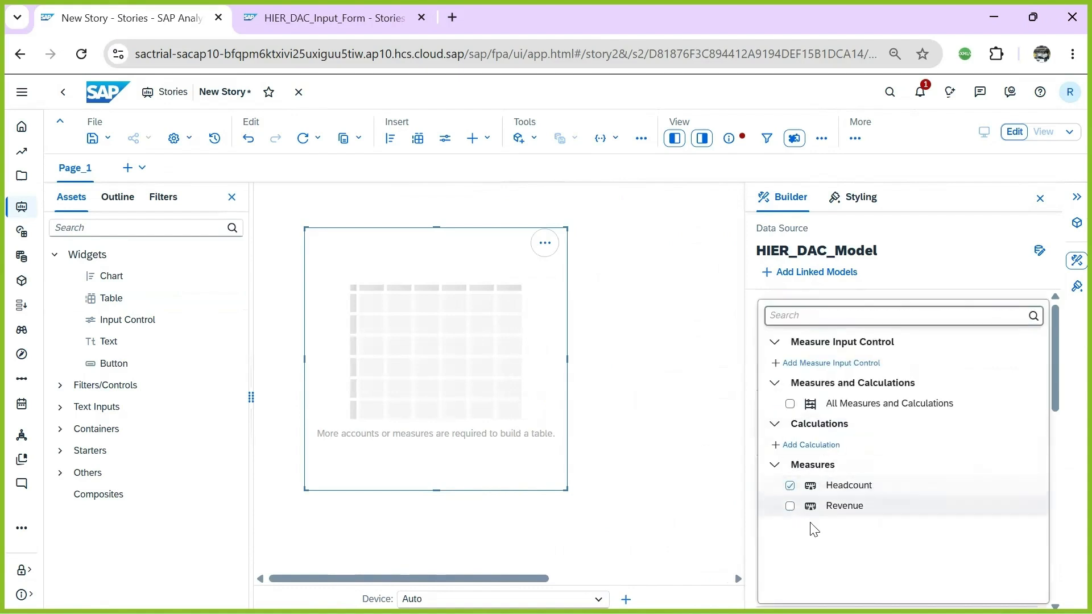
click(790, 506)
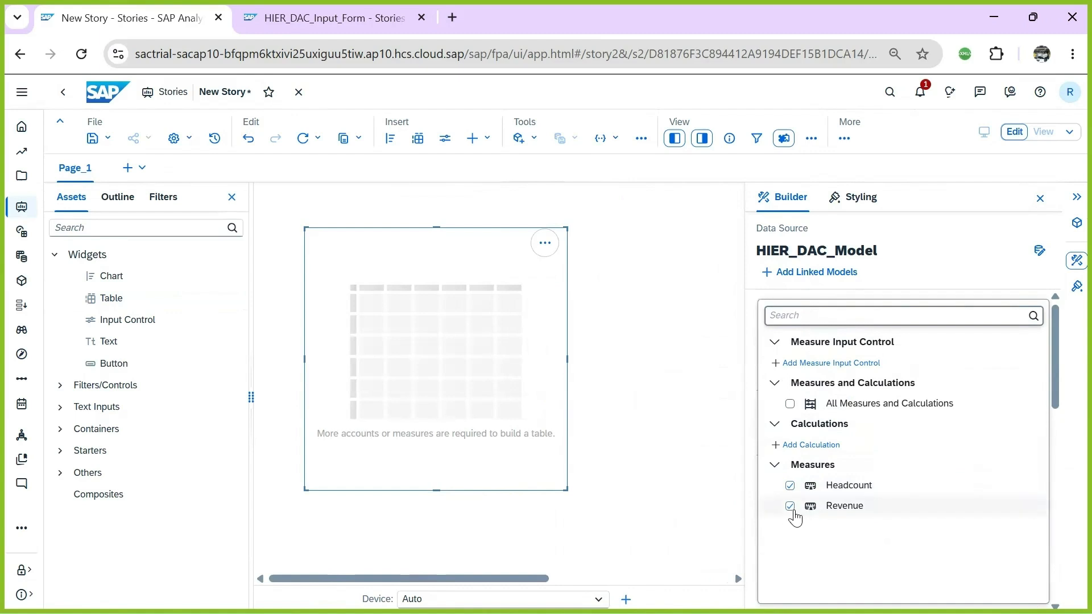
click(707, 437)
click(817, 407)
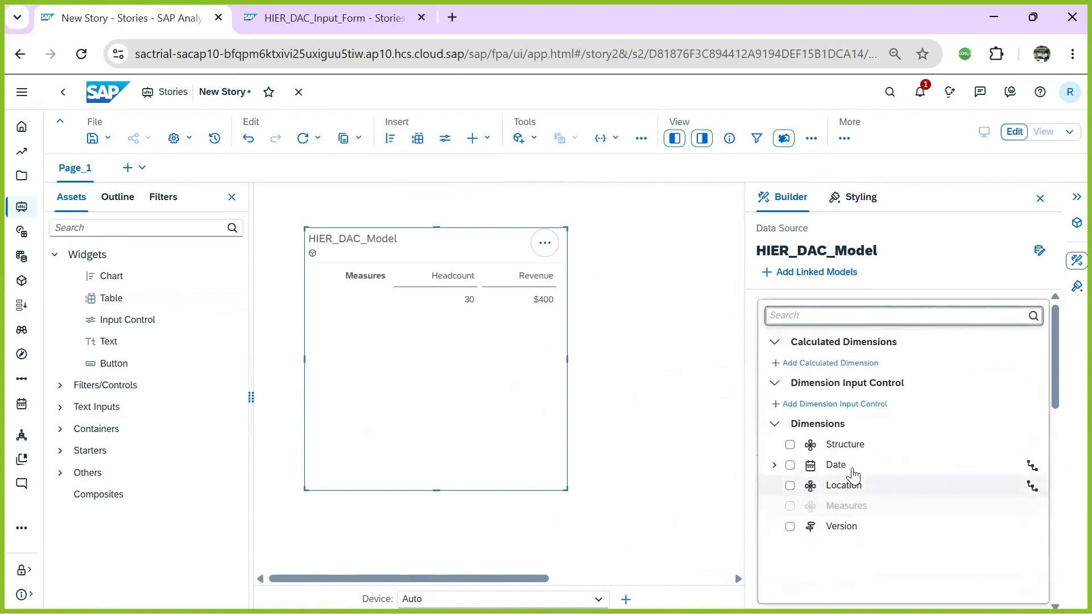
click(791, 487)
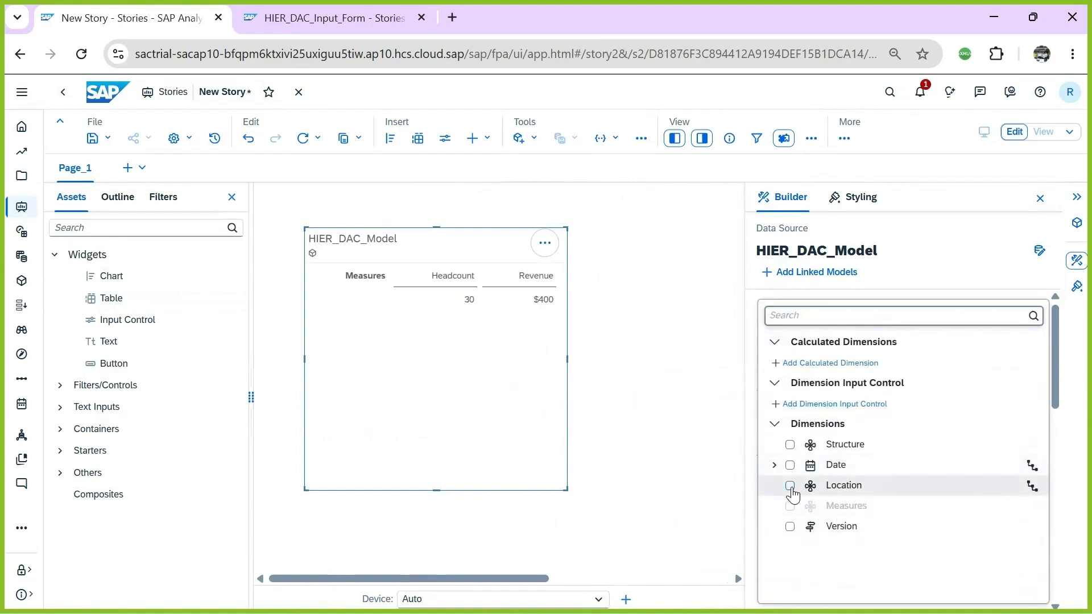
click(696, 403)
Filter the table by Date to the year 2026
scroll(899, 504, down, 5)
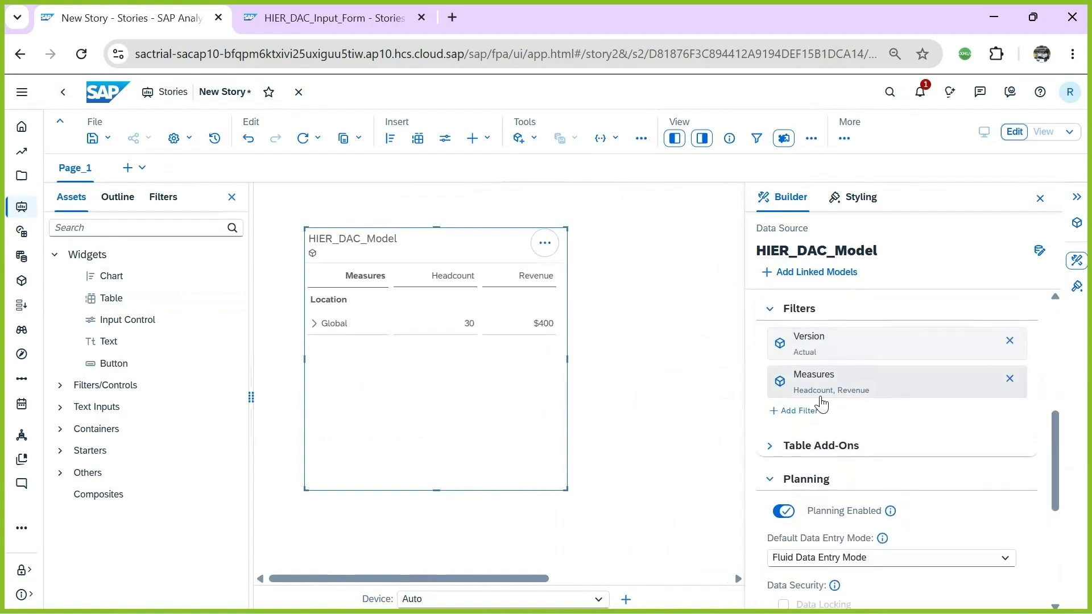
click(795, 411)
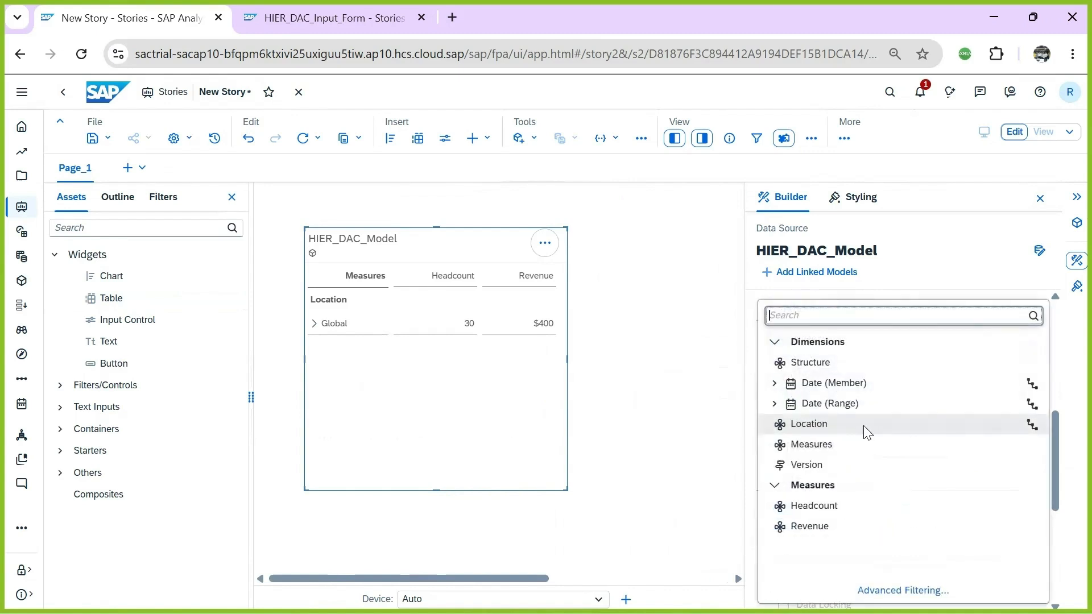
click(825, 383)
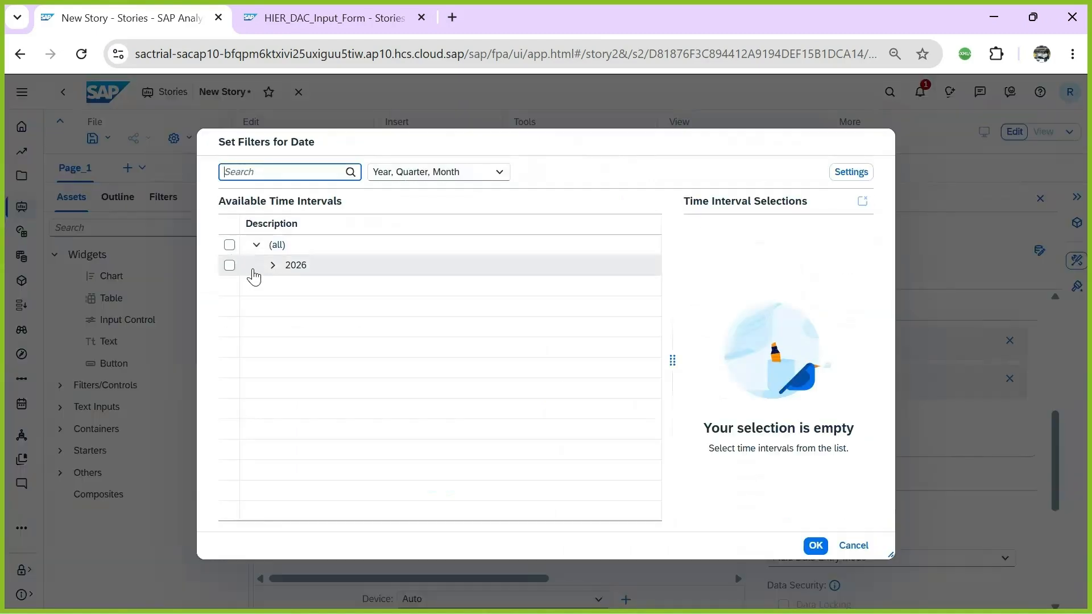
click(229, 265)
click(815, 546)
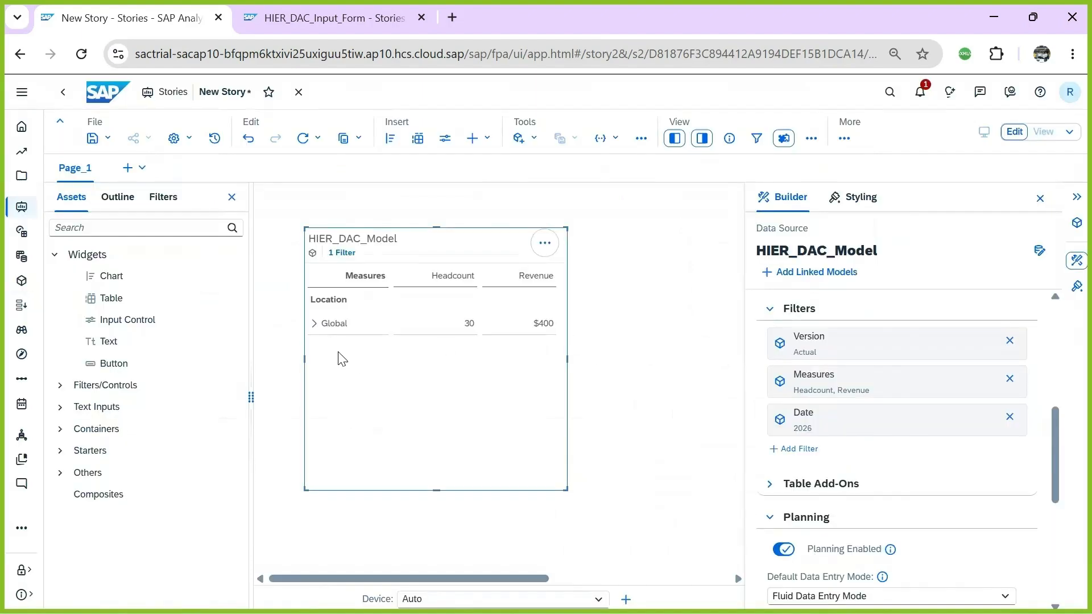
Drill the table's Location hierarchy down to Level 4 and extend the table's height to fit all members
click(316, 326)
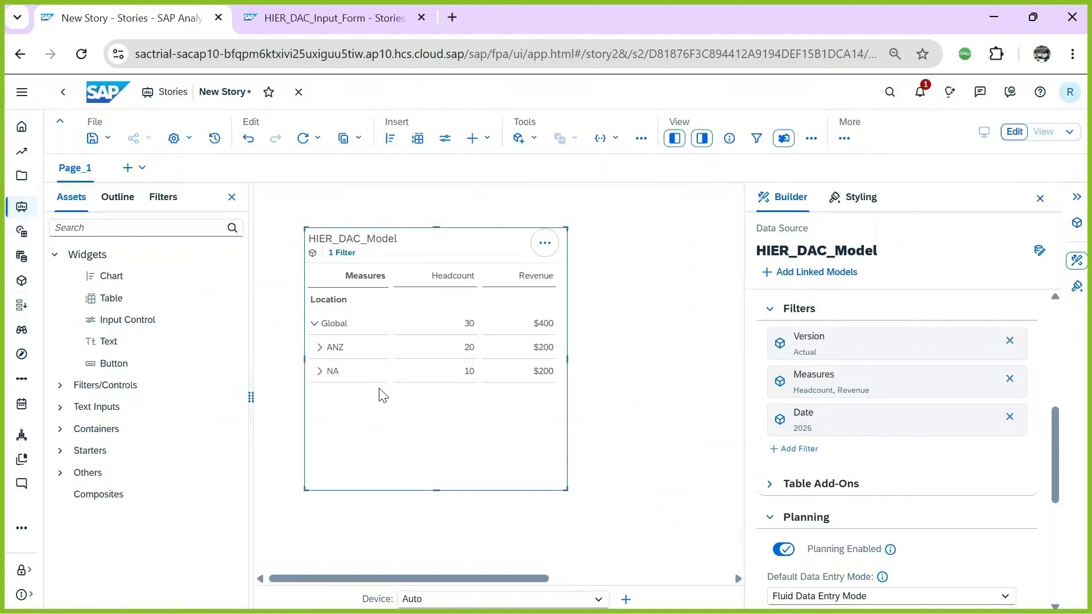
click(320, 347)
click(333, 310)
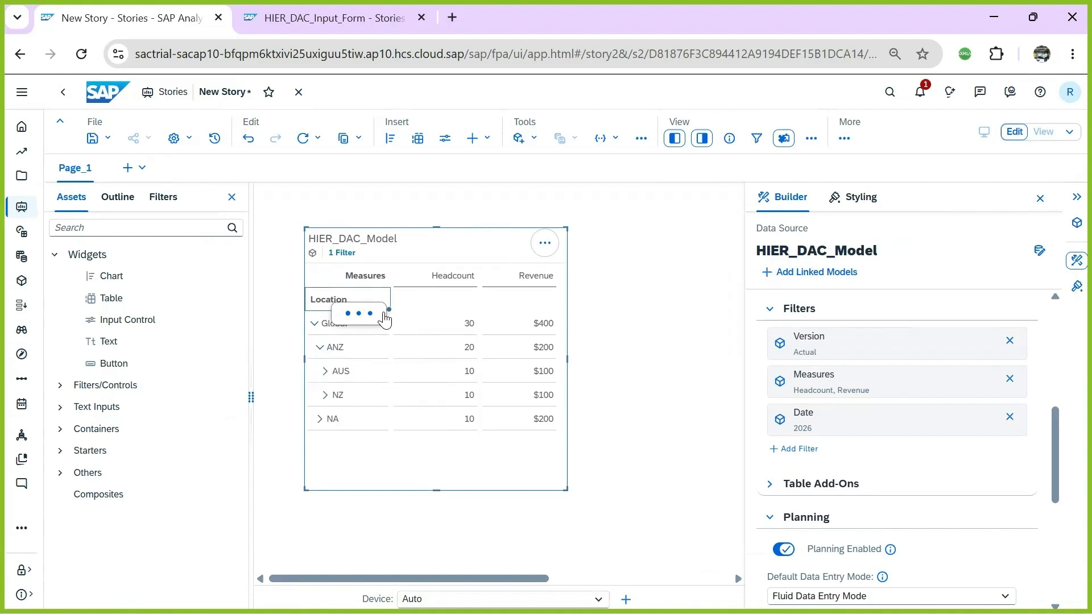
click(453, 340)
click(610, 408)
click(346, 307)
mouse_move(402, 309)
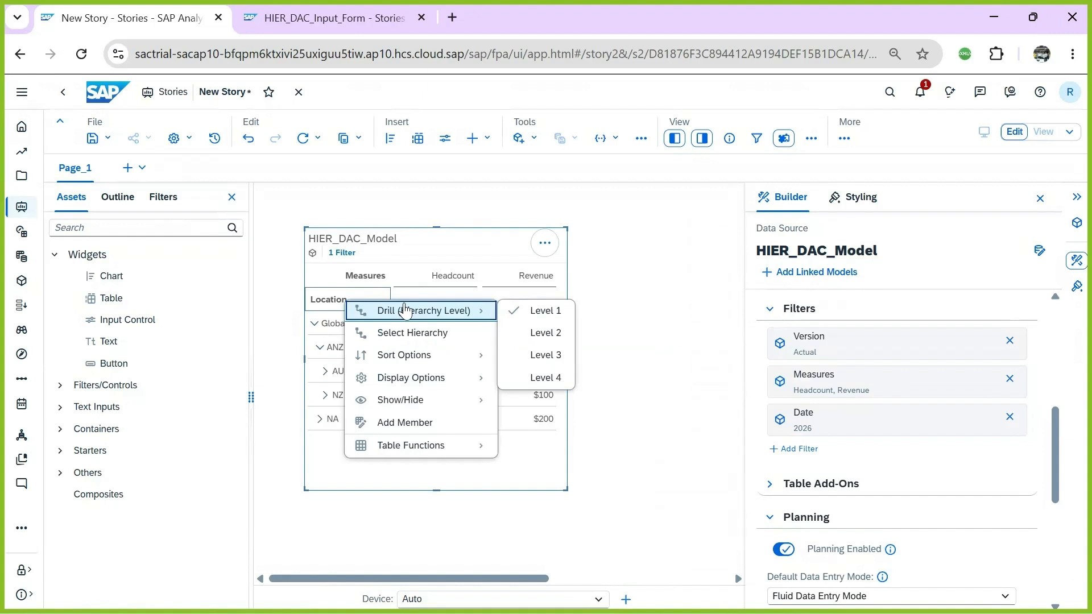
click(543, 378)
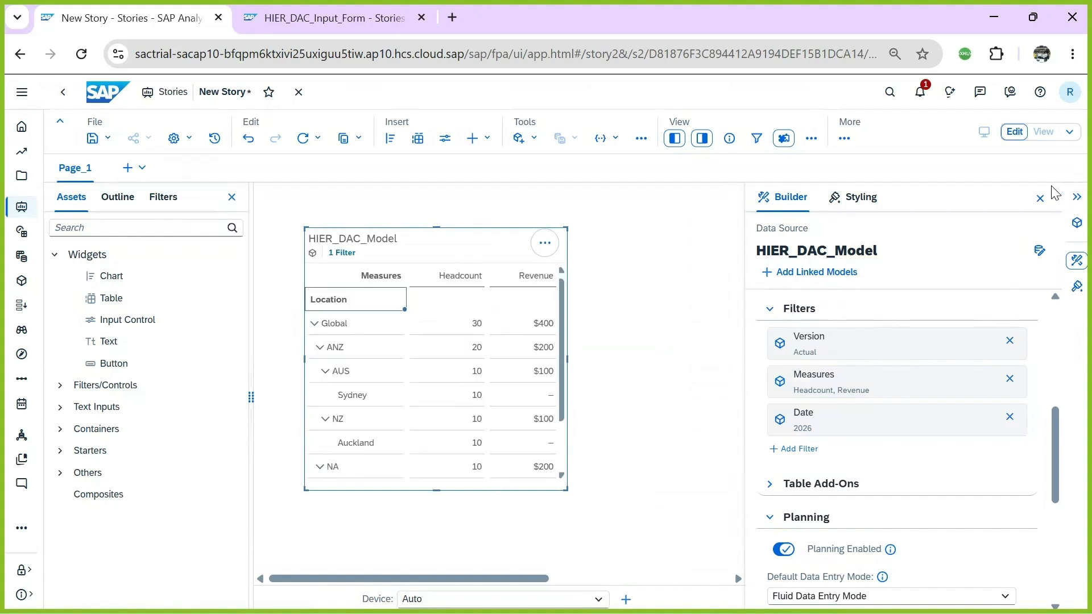
drag(436, 491, 439, 519)
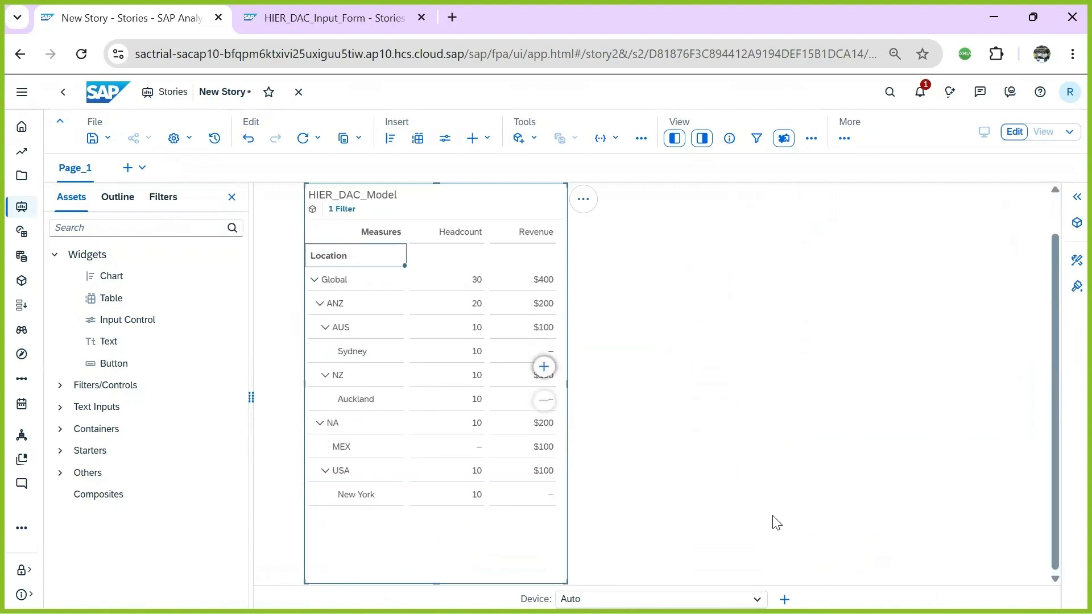
click(346, 284)
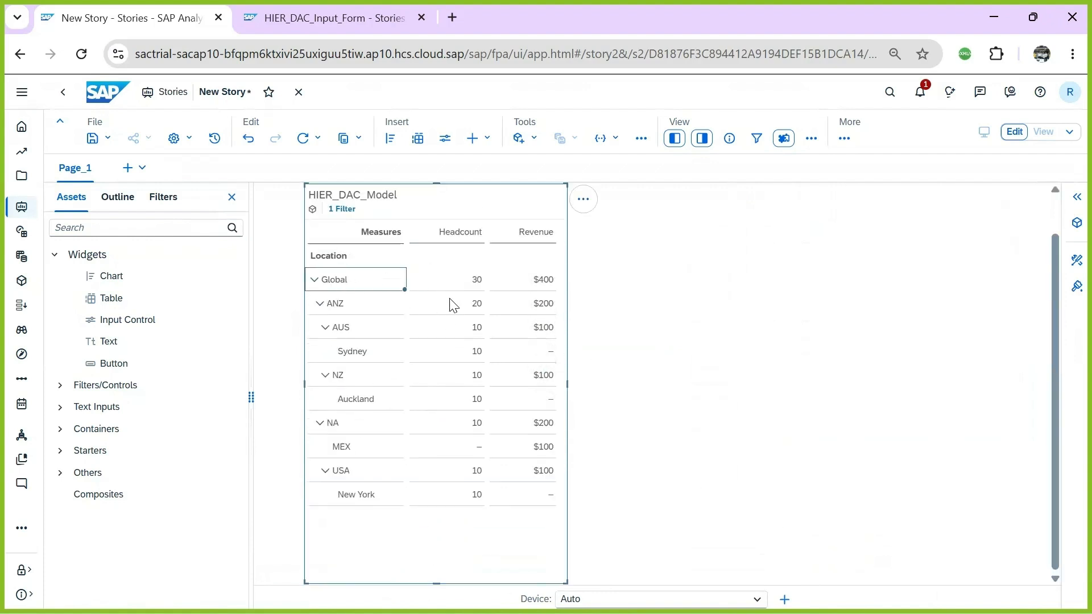
click(476, 286)
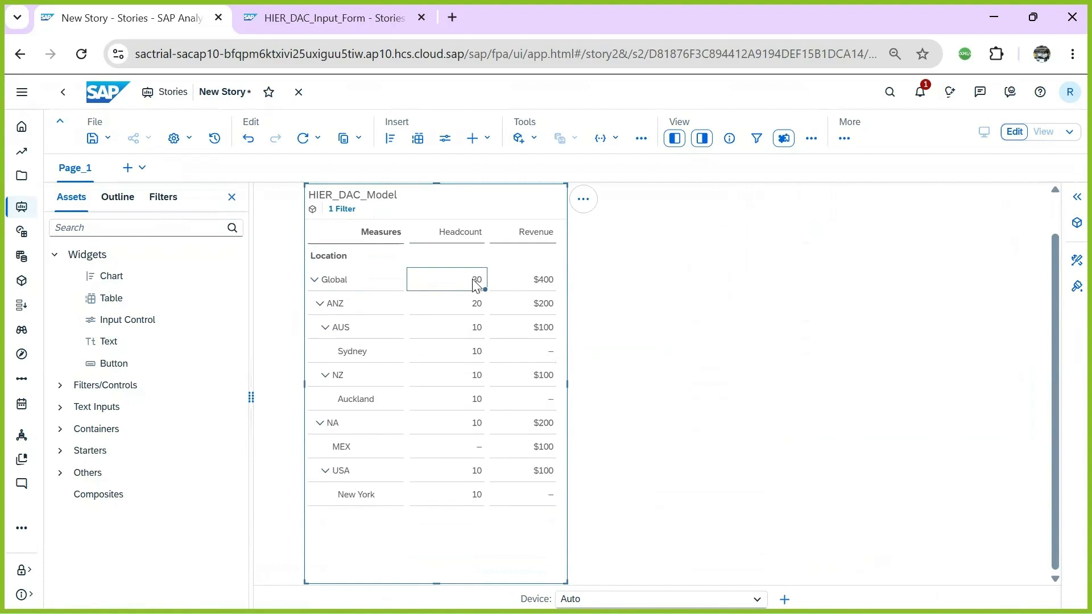
click(545, 284)
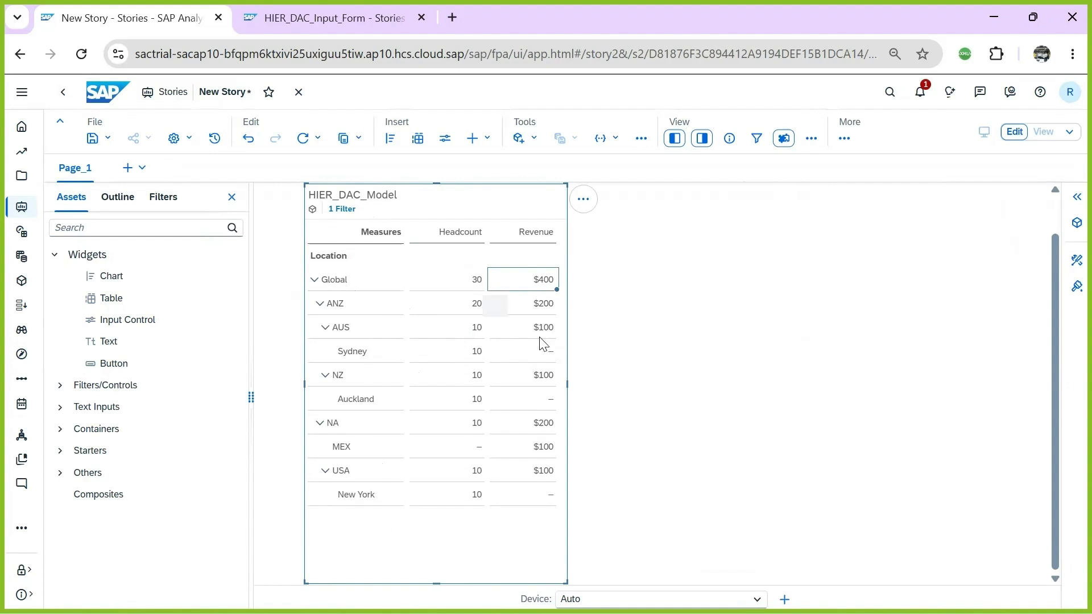
Duplicate the HIER_DAC_Model table and place the copy beside the original, with its top edge aligned and a small gap between them
click(584, 198)
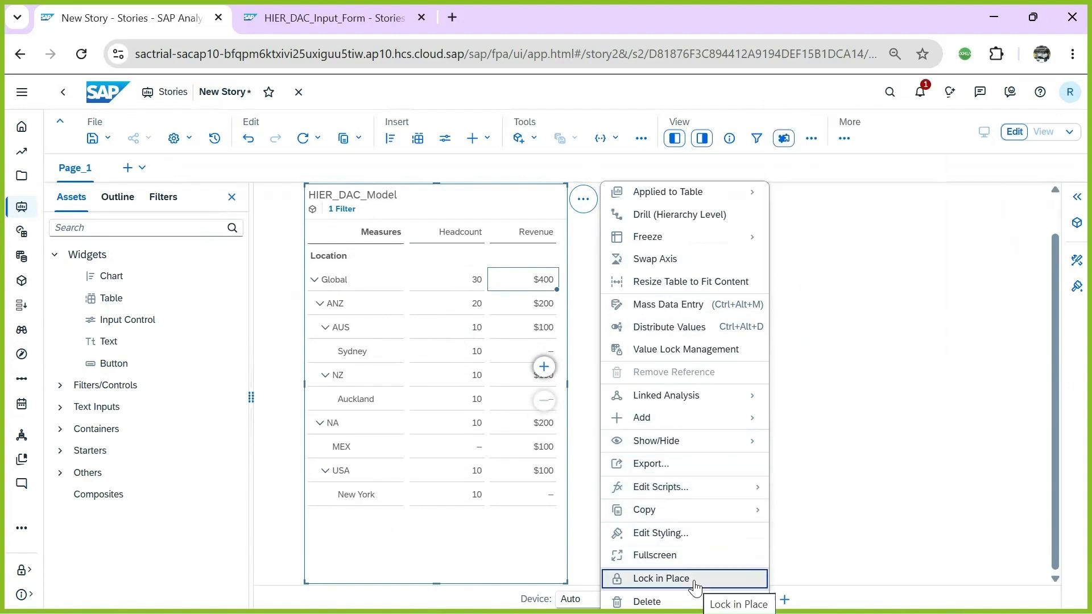
mouse_move(688, 512)
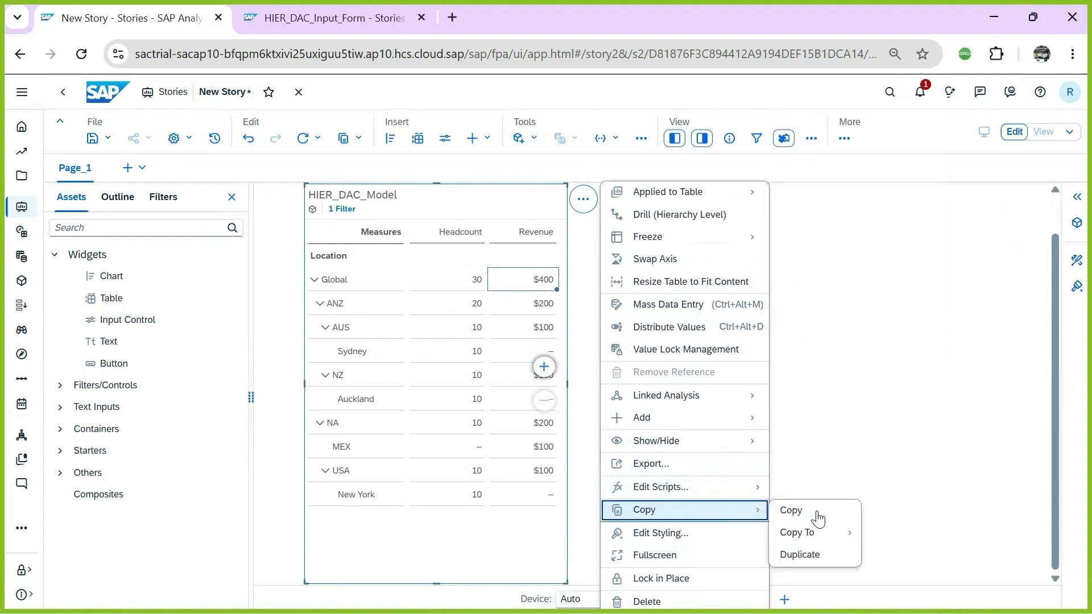
click(811, 555)
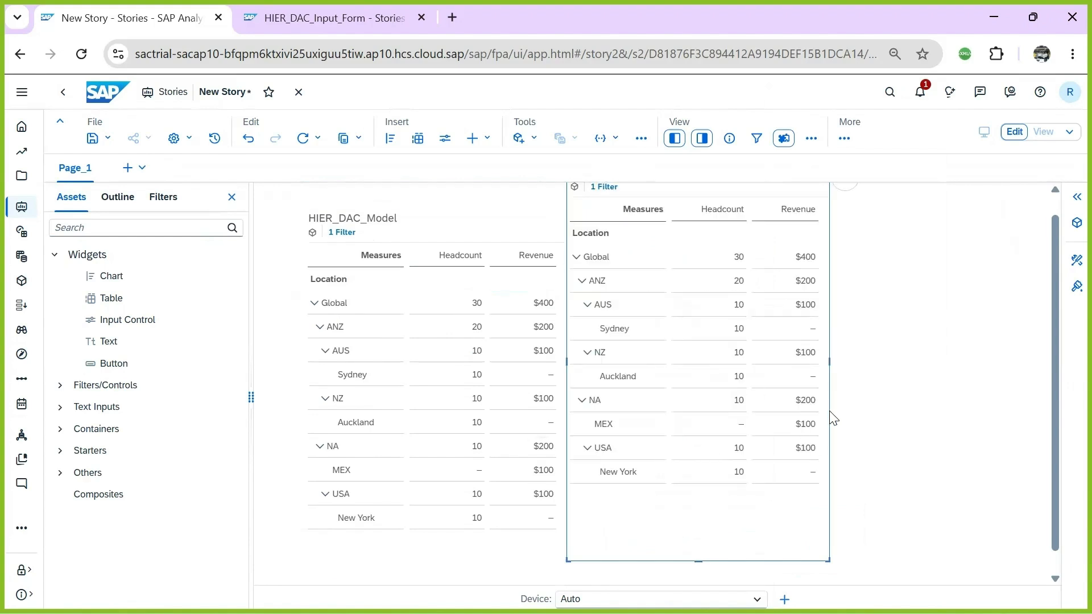
drag(829, 417, 861, 455)
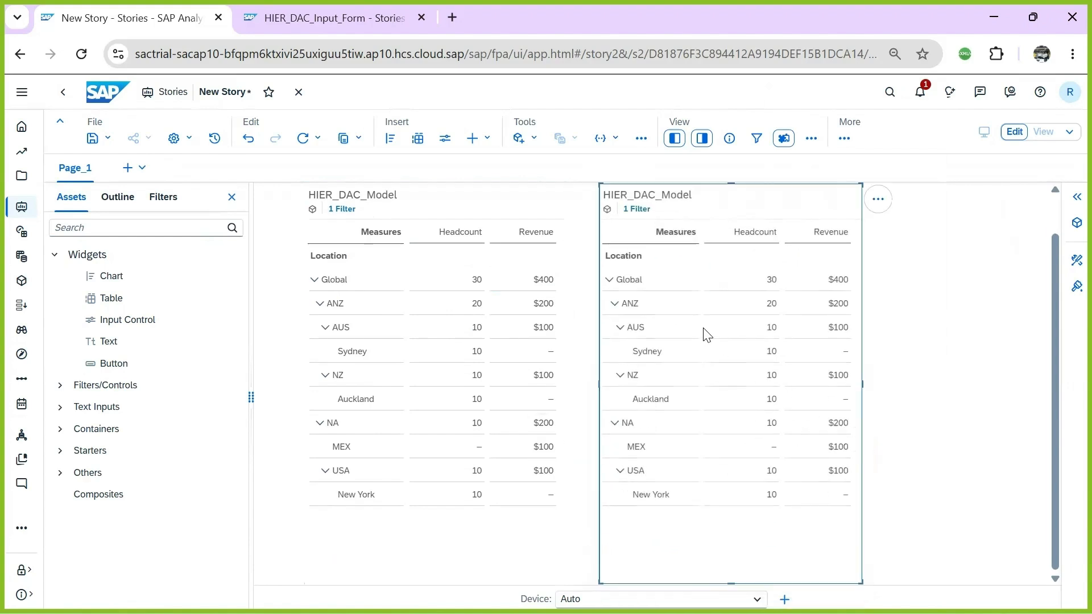
Switch the Location hierarchy of the duplicated table to Markets
right_click(635, 289)
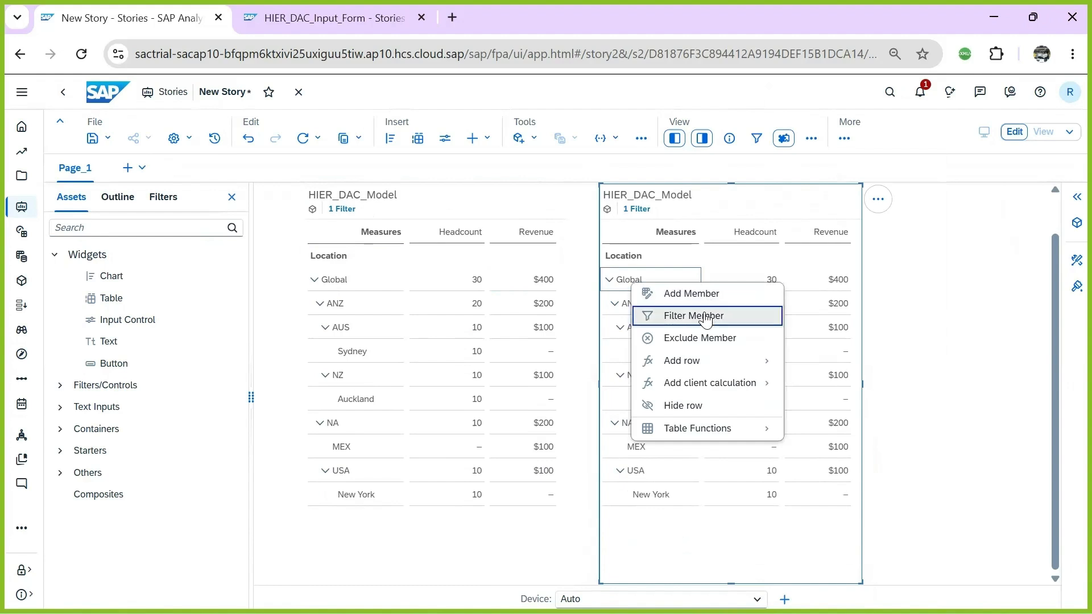
right_click(638, 261)
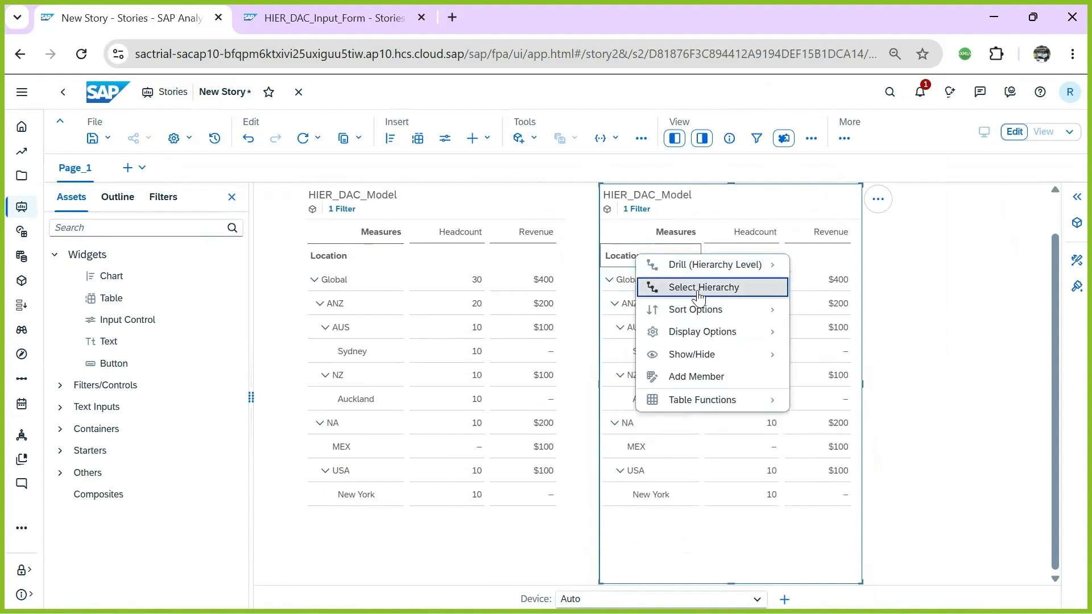
click(699, 288)
click(671, 335)
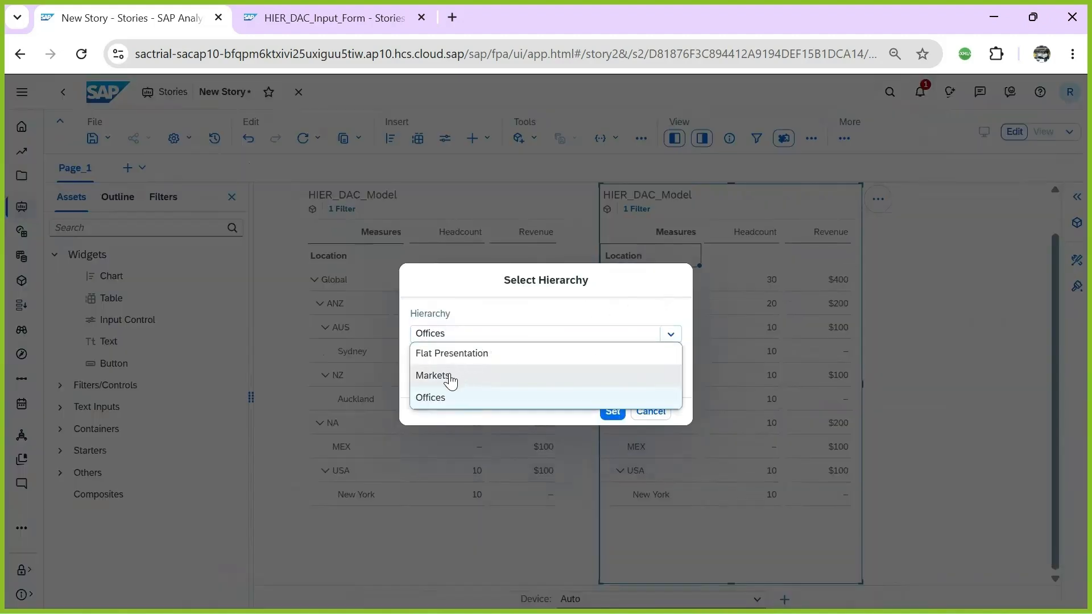
click(449, 380)
click(611, 412)
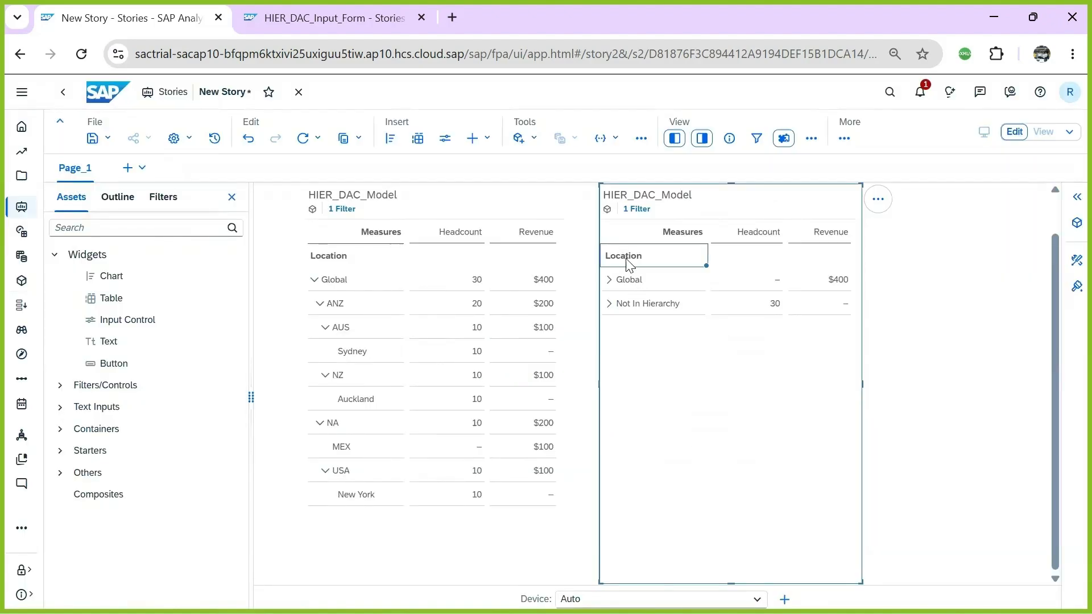
Drill the duplicated table's Location hierarchy down to Level 3 and deselect the table
right_click(630, 264)
mouse_move(705, 269)
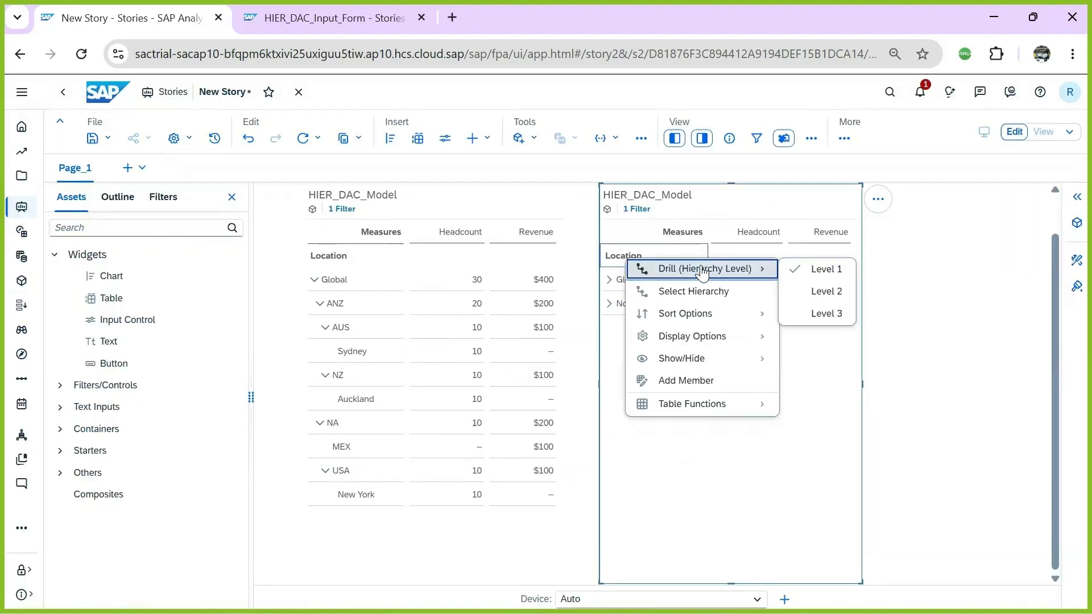
click(826, 313)
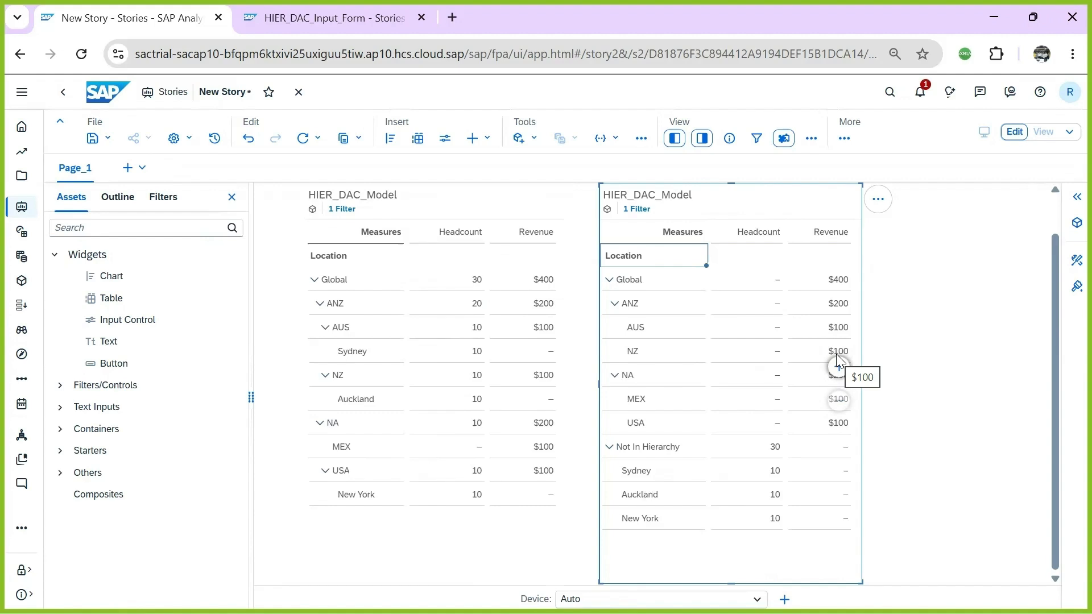
click(921, 486)
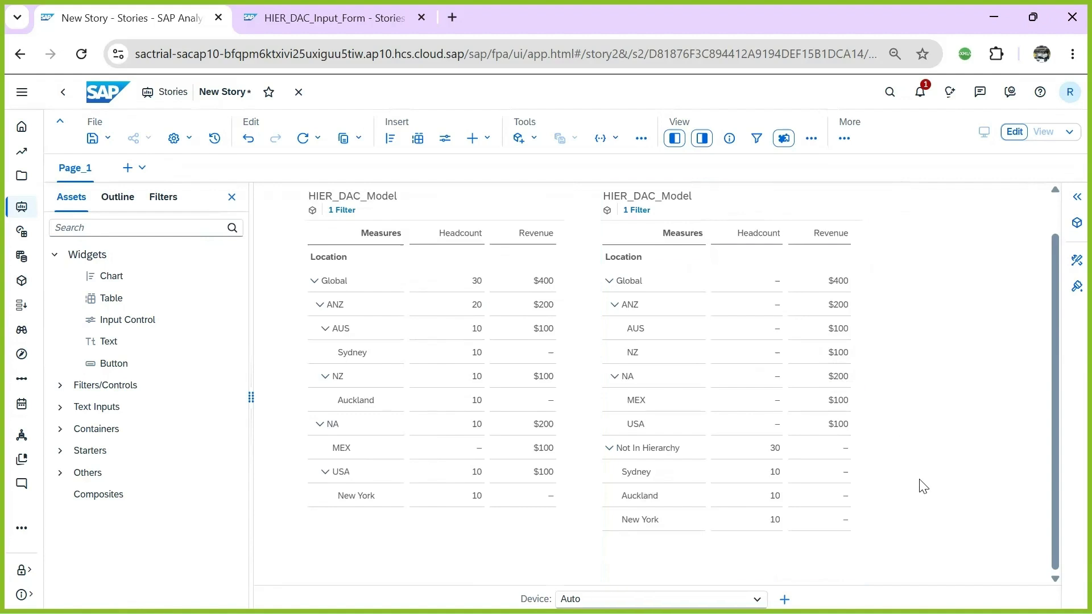